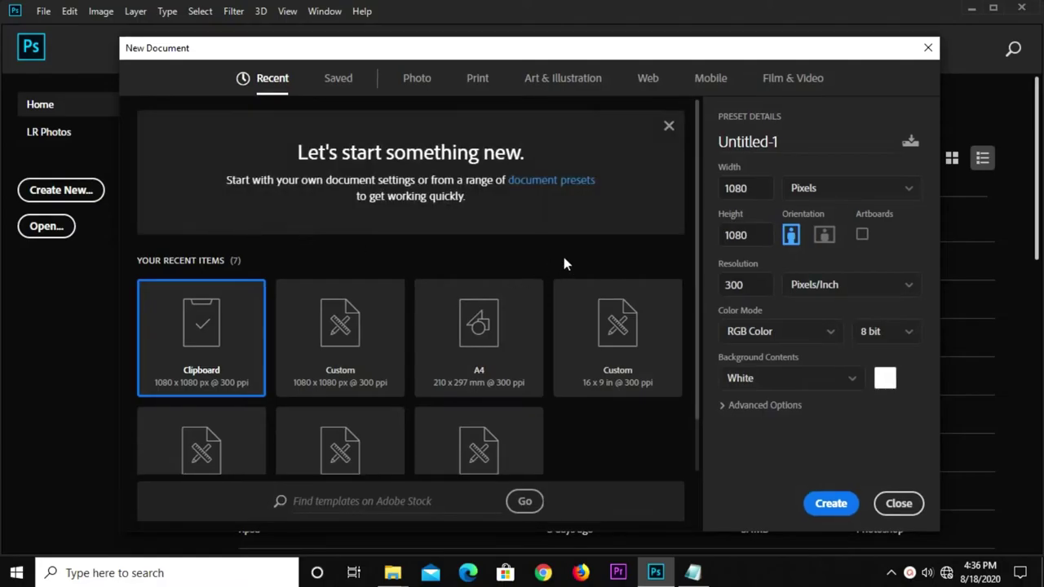
Step: Create a white 1080 × 1080 px document at 300 ppi
double_click(762, 189)
double_click(740, 236)
double_click(749, 290)
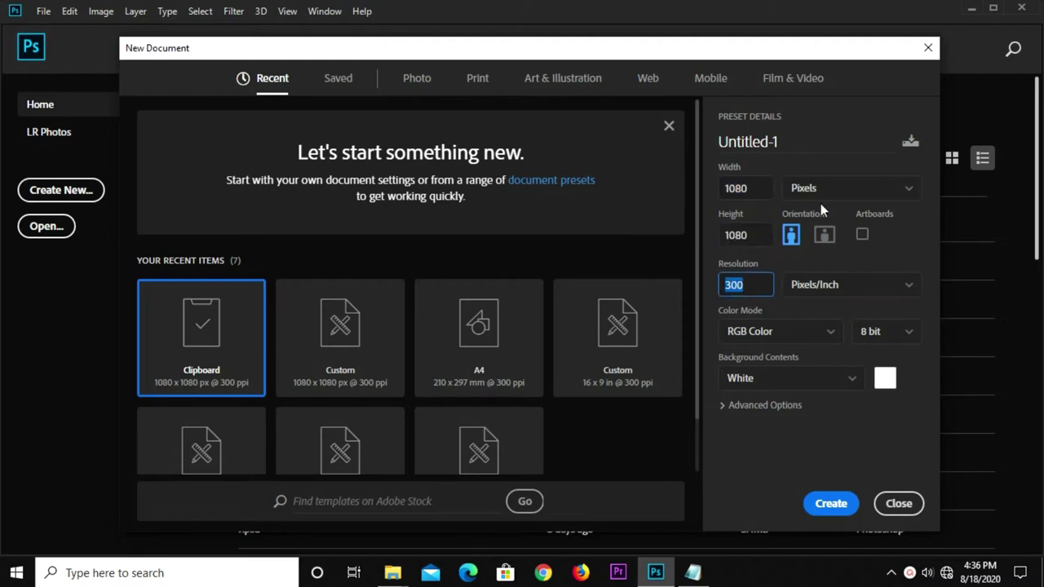
click(825, 504)
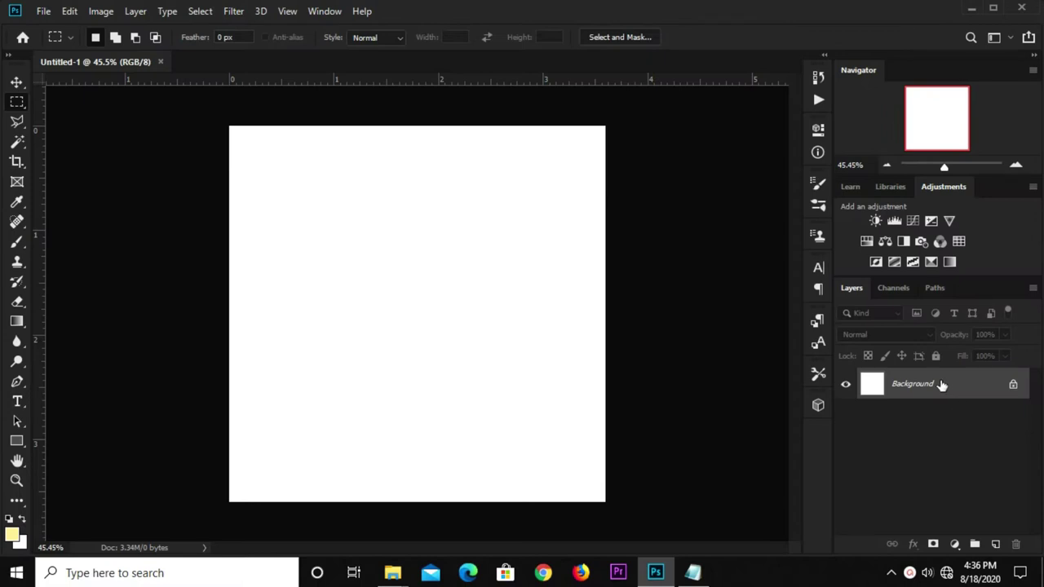
Step: Add a Solid Color fill layer in orange f6a61d, pasting the hex code from the notes
click(16, 81)
click(49, 81)
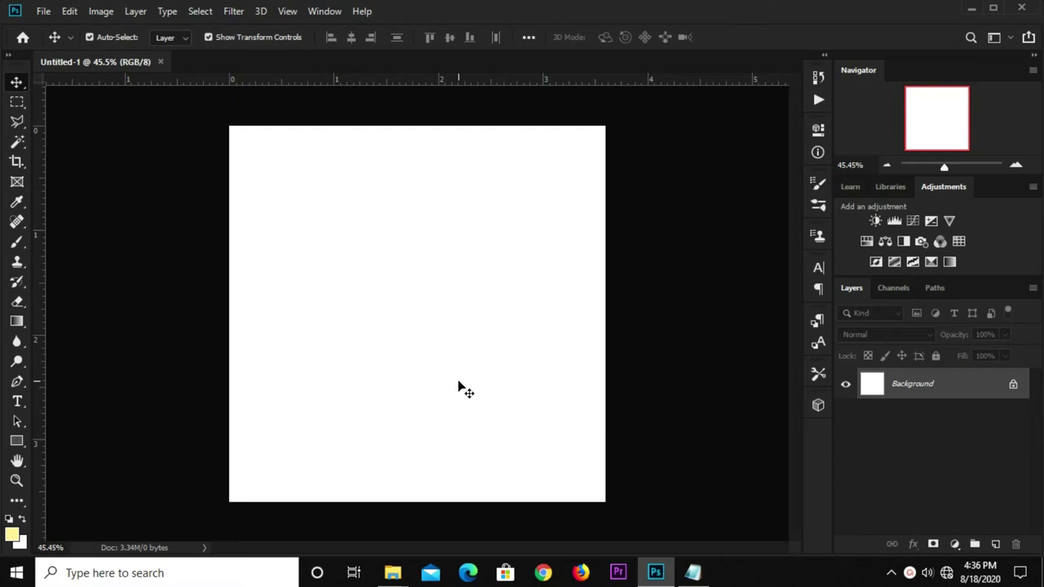
click(955, 544)
click(966, 282)
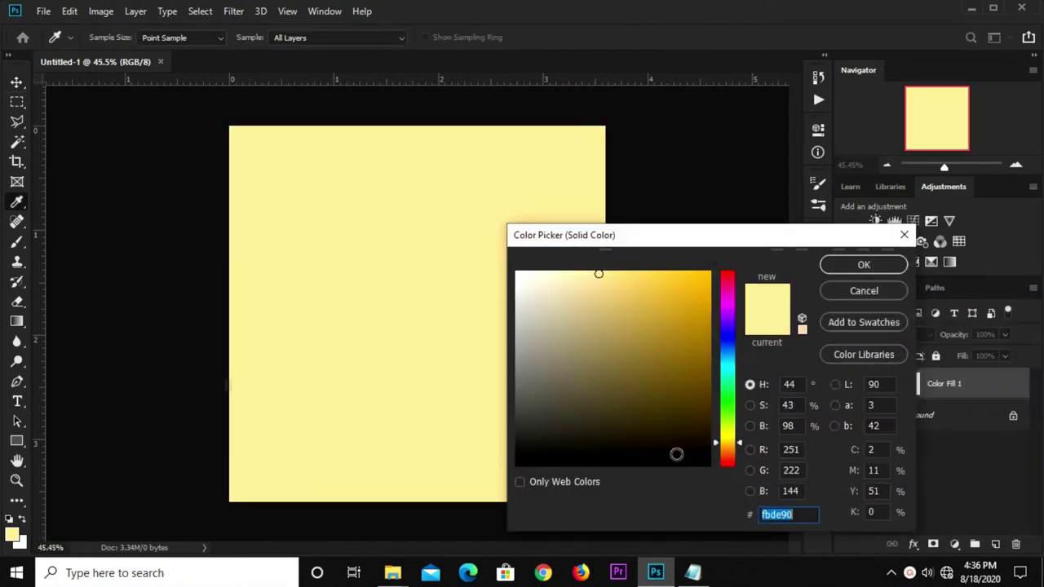
click(692, 572)
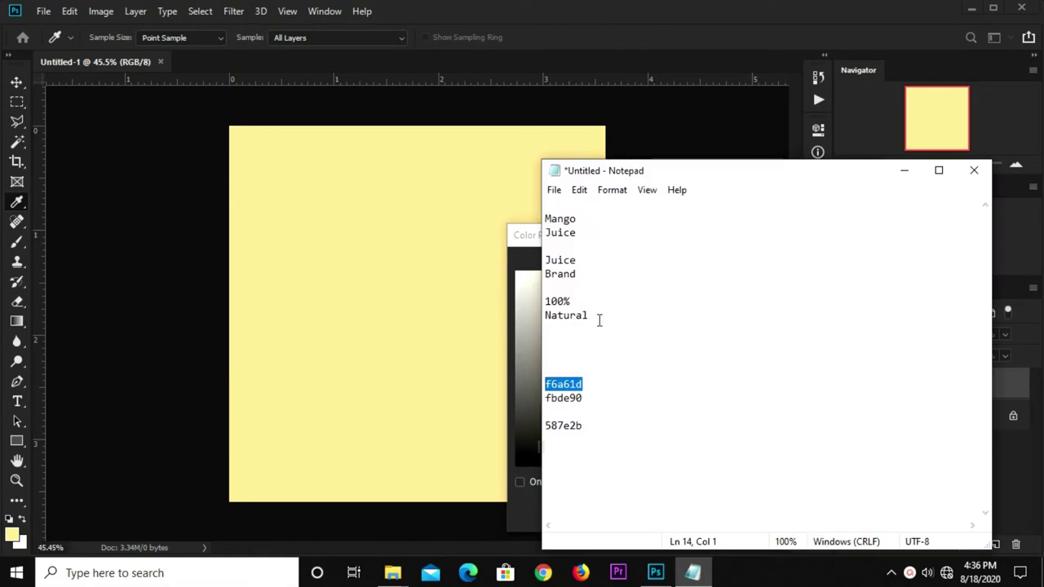
right_click(566, 375)
click(631, 205)
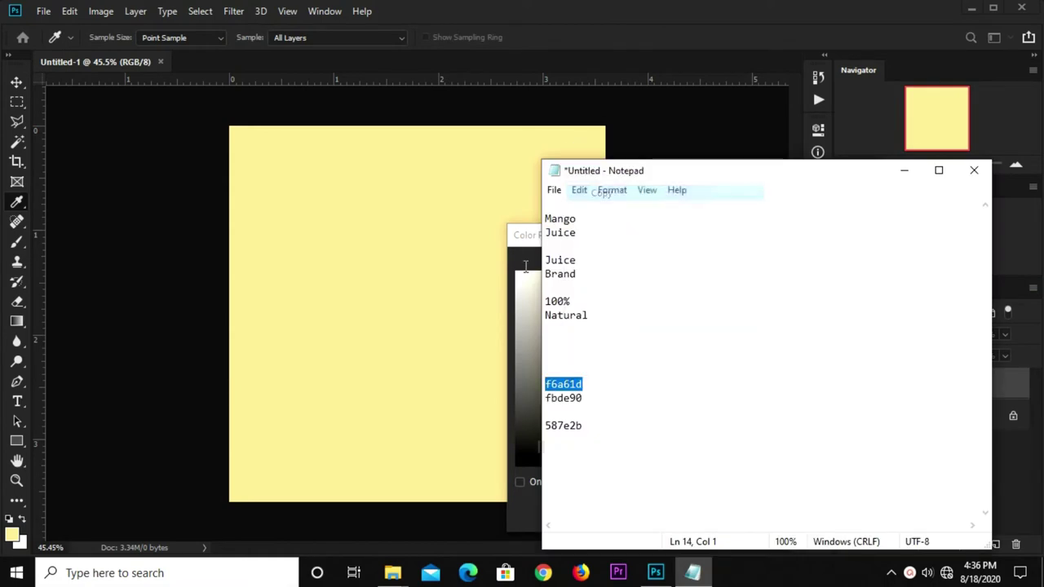
click(432, 287)
right_click(771, 516)
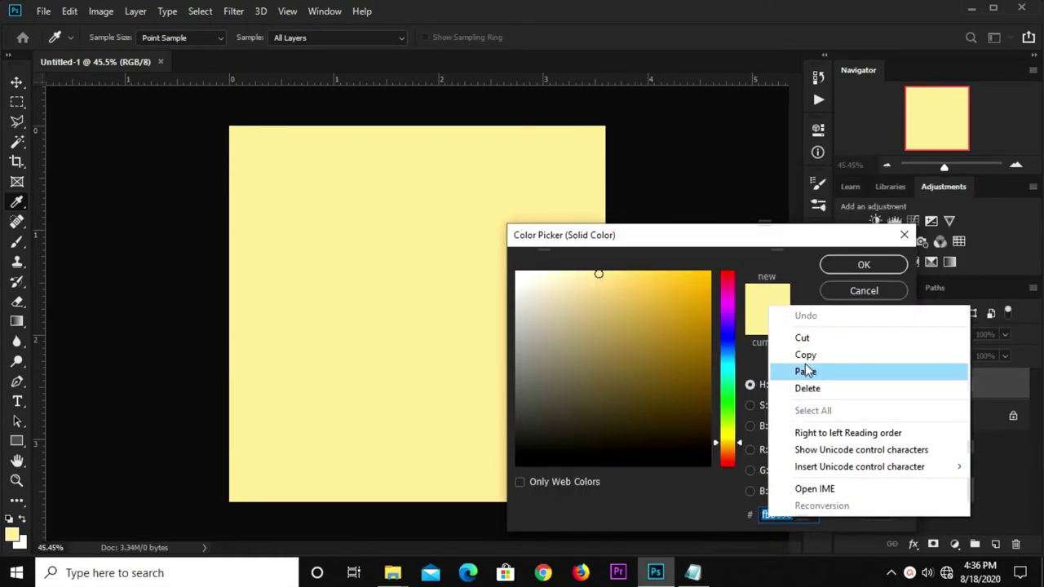
click(804, 370)
click(838, 274)
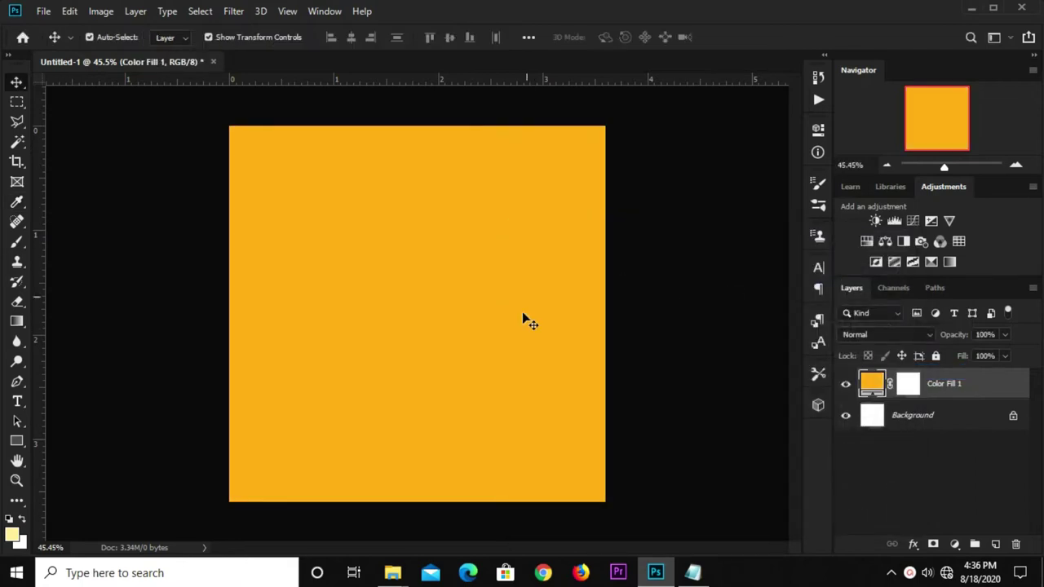
Step: Lower the orange fill layer's opacity to 85%
click(984, 334)
text(85)
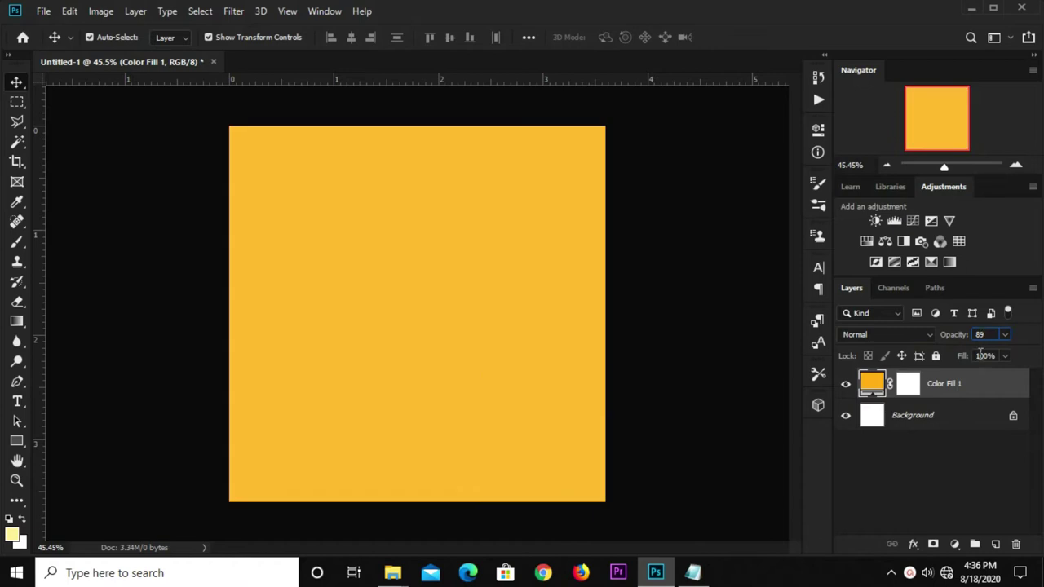
click(222, 152)
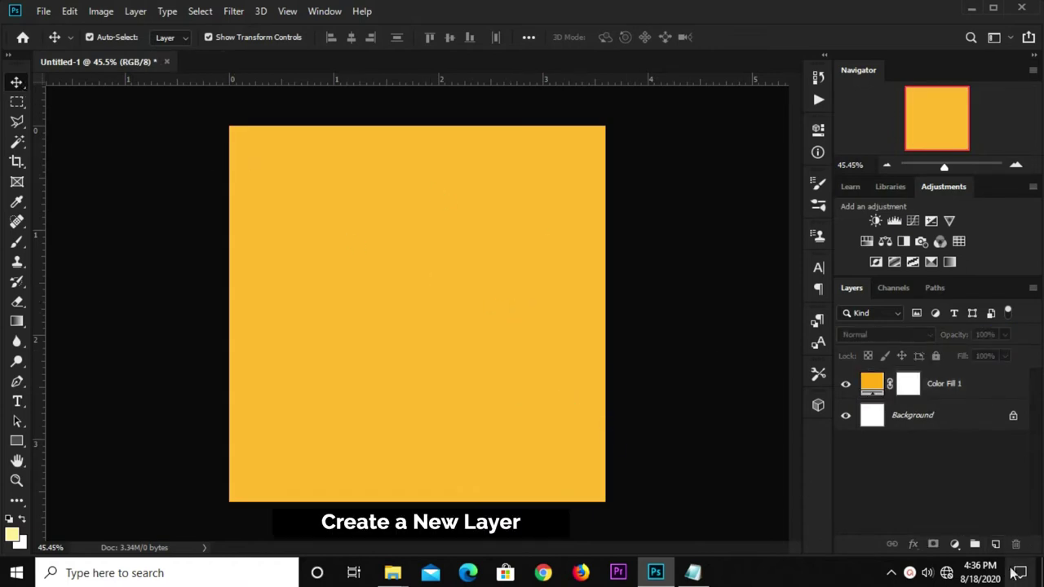
Step: Add a new layer and set up the Brush with light-yellow fbde90 foreground
click(994, 544)
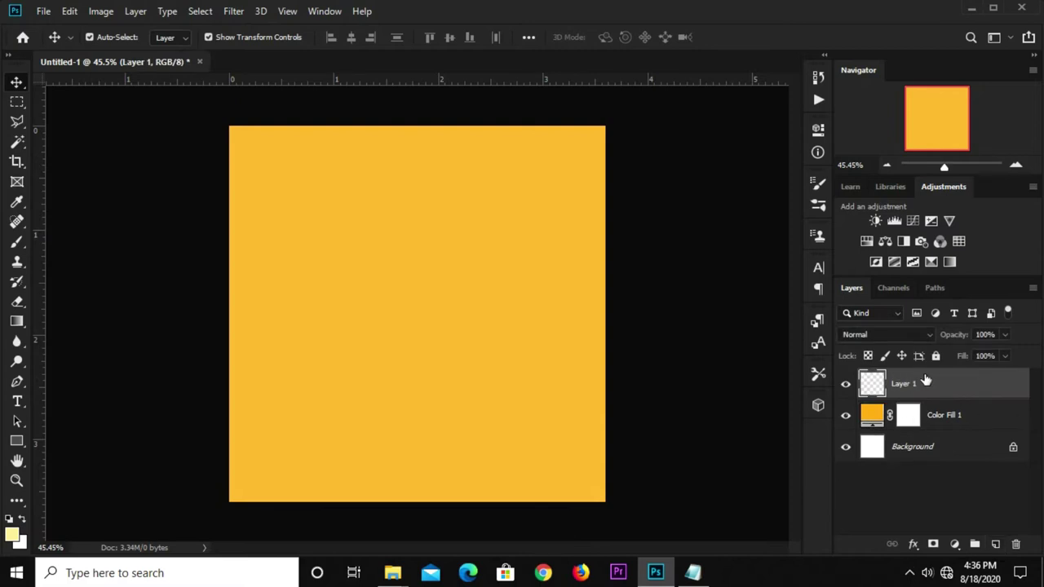
click(17, 241)
click(75, 243)
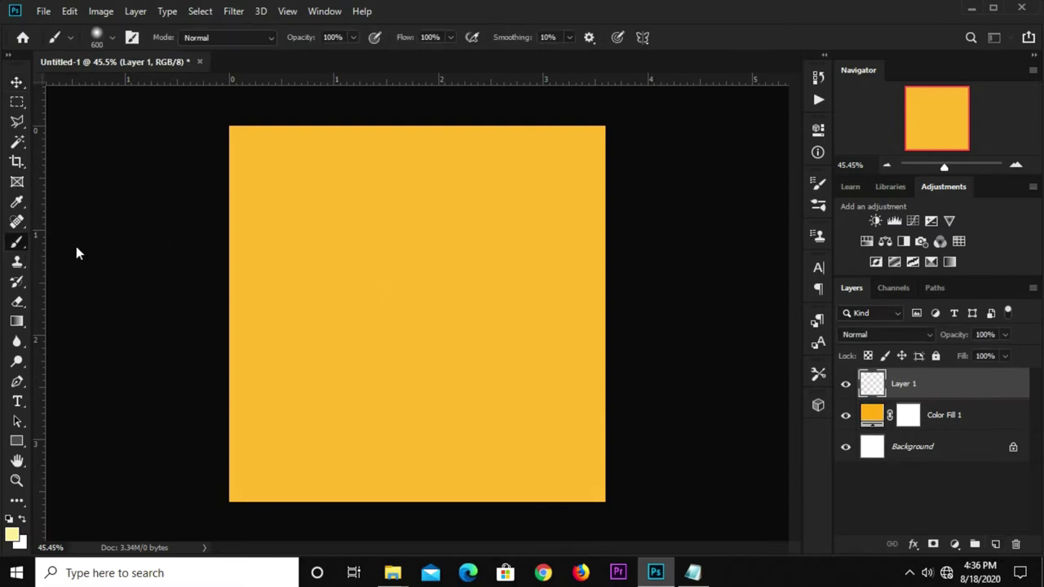
click(13, 537)
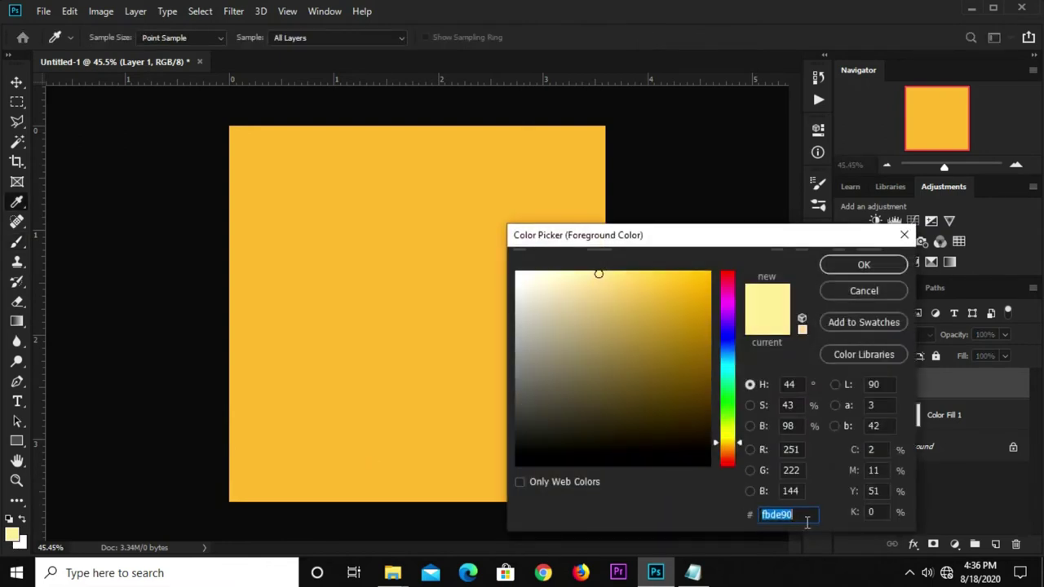
click(865, 272)
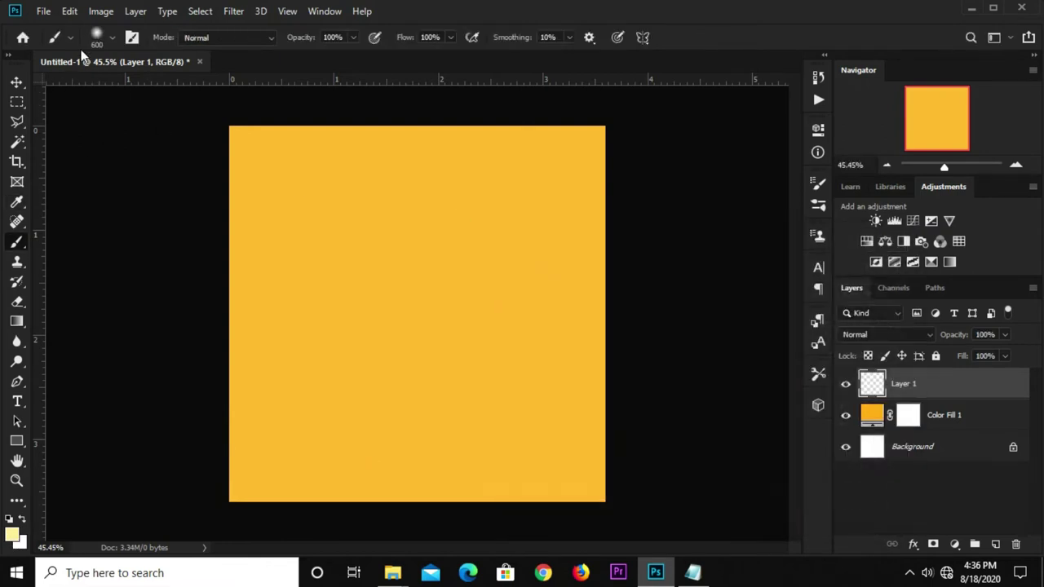
Step: Paint a large soft-round yellow glow at the canvas centre
click(95, 43)
click(34, 155)
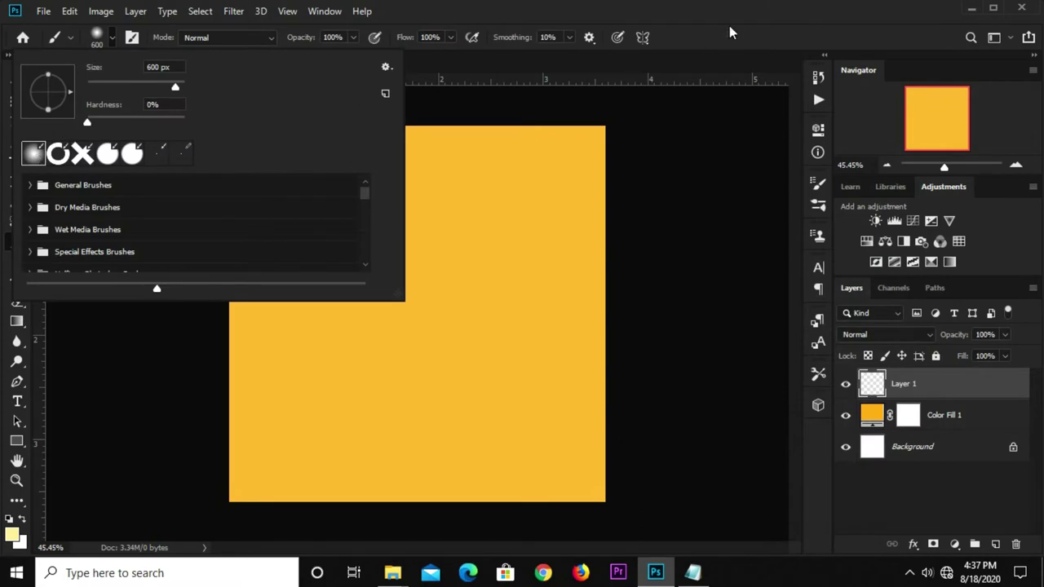
click(729, 33)
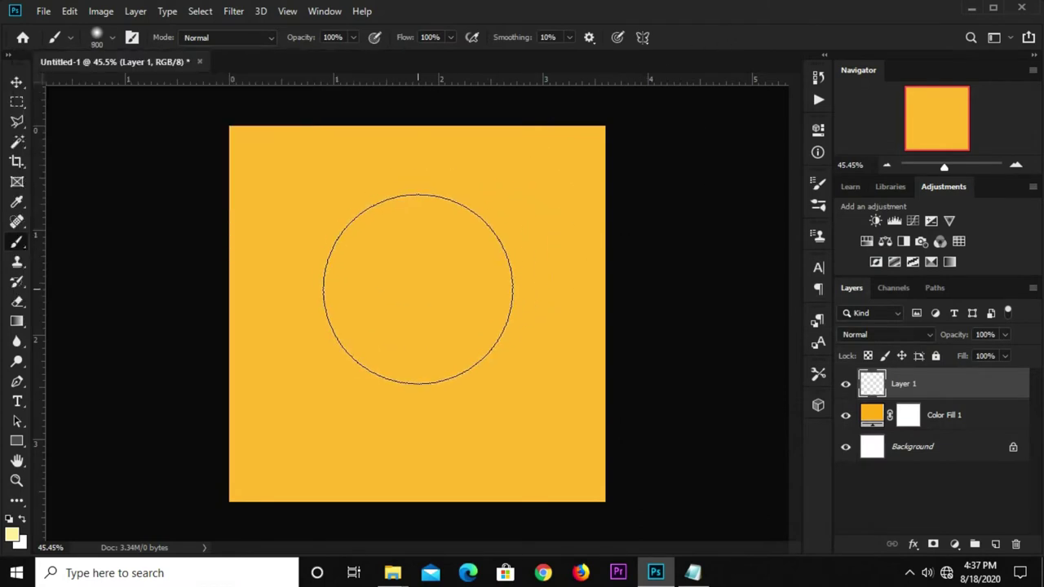
key(bracketright)
key(bracketright)
key(bracketright)
key(bracketright)
key(bracketright)
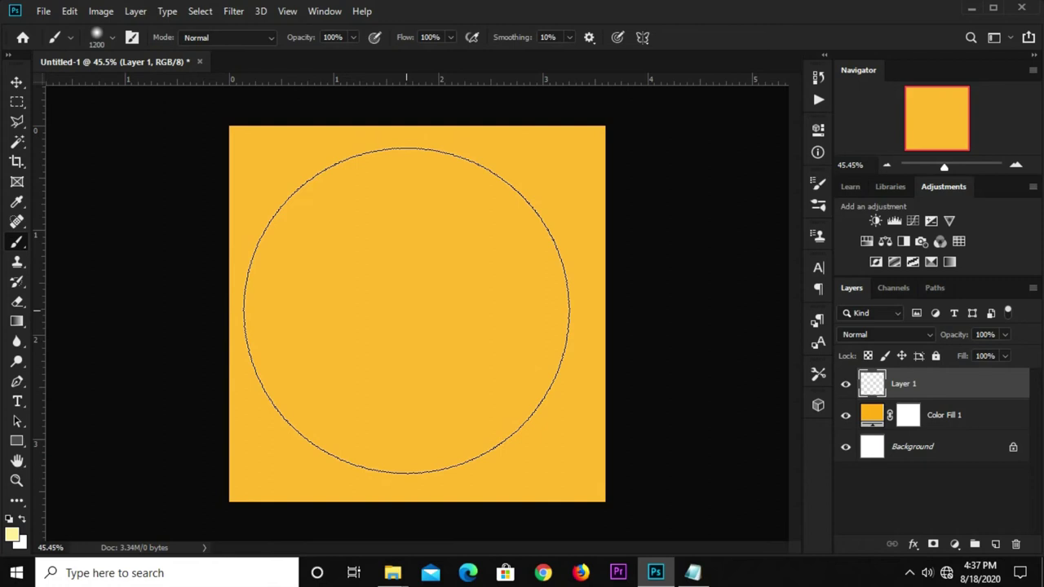
click(406, 311)
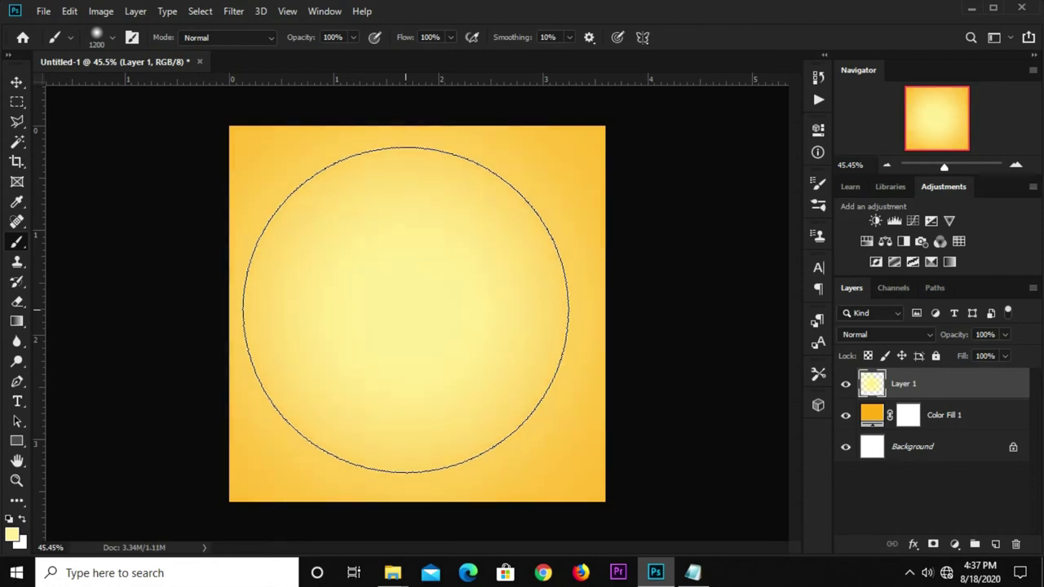
key(v)
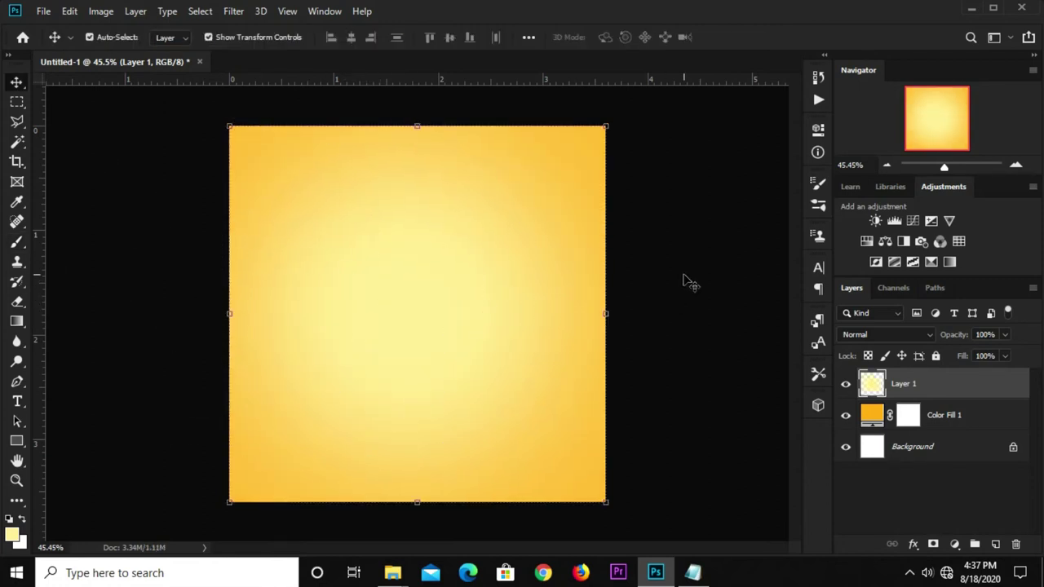
click(683, 280)
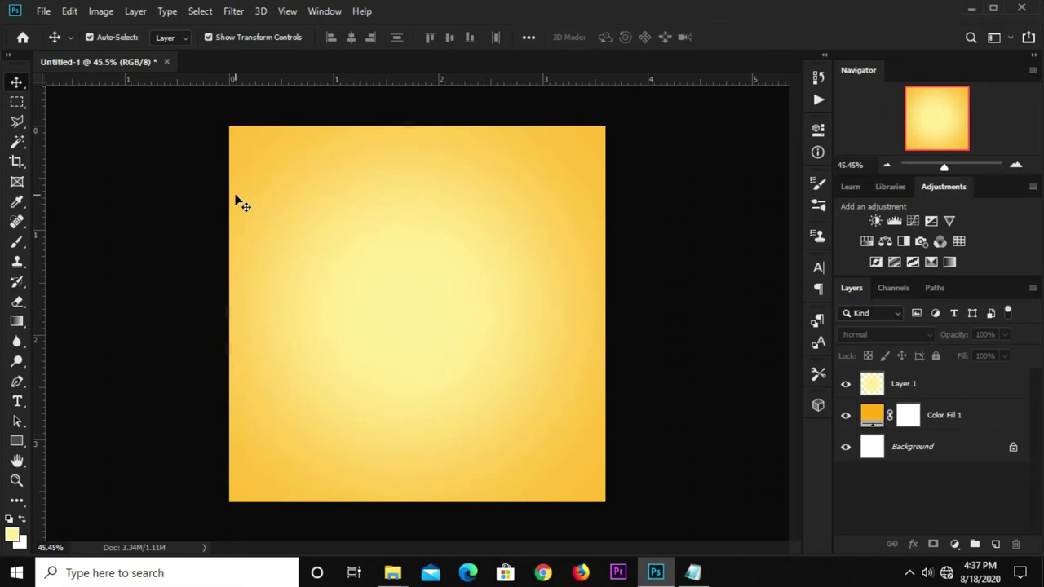
Step: Bring the sunburst Ray layer from juice resources.psd into the poster and invert it to white
click(42, 12)
mouse_move(73, 101)
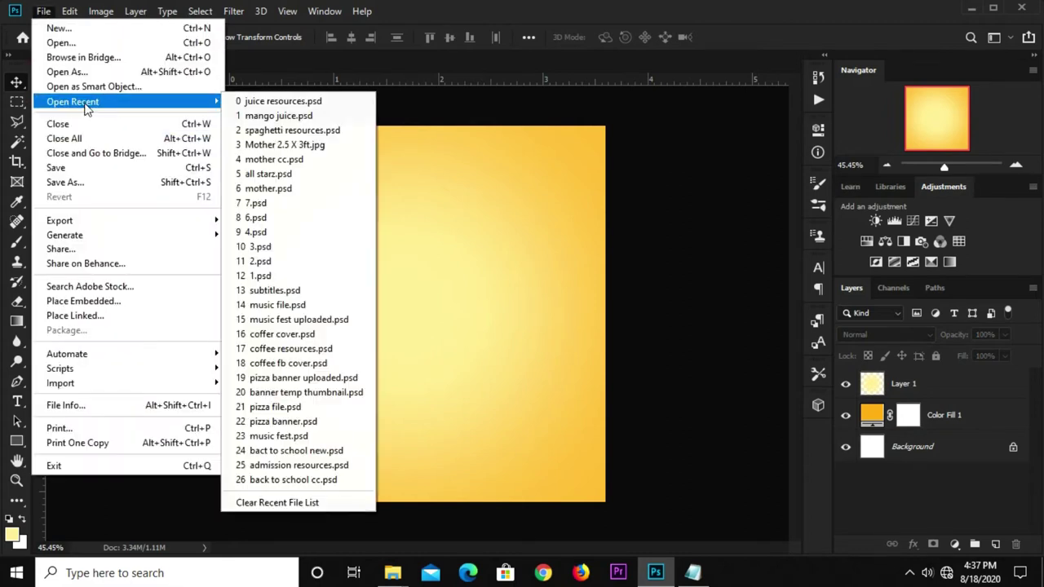
click(288, 106)
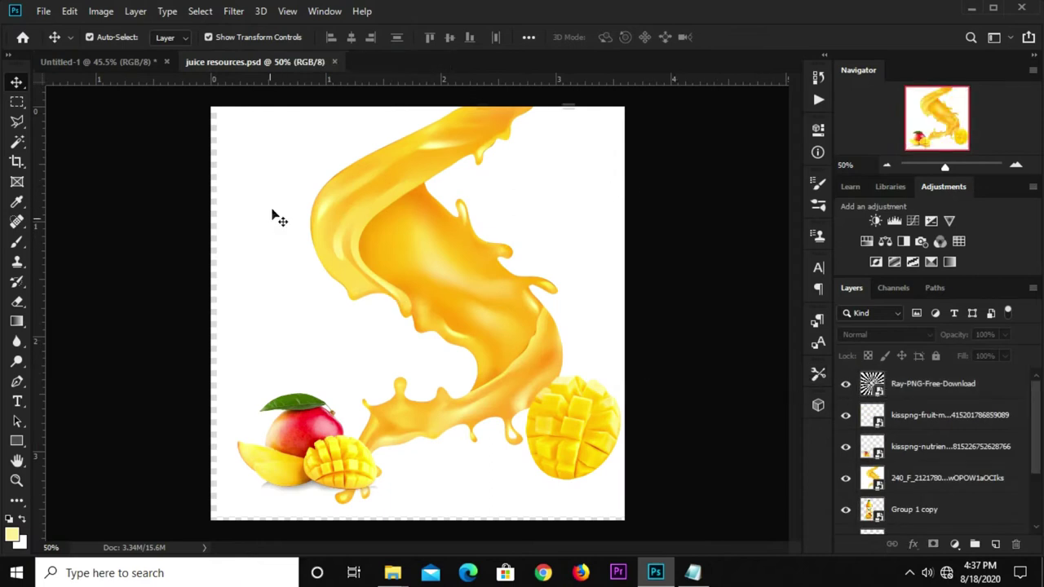
mouse_move(312, 181)
mouse_down()
mouse_move(133, 64)
mouse_move(354, 238)
mouse_up()
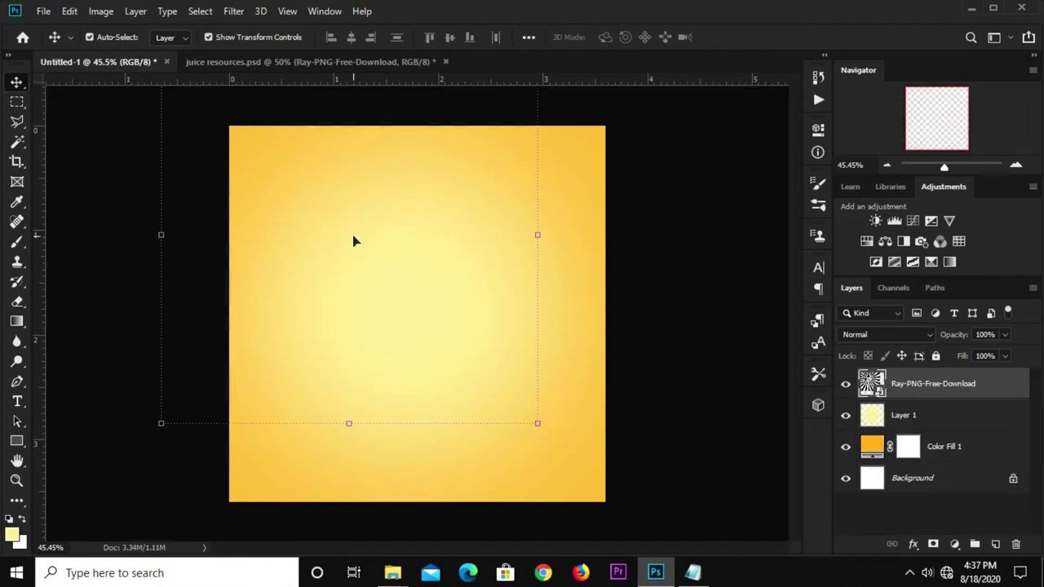
mouse_move(372, 176)
mouse_down()
mouse_move(439, 236)
mouse_move(425, 249)
mouse_up()
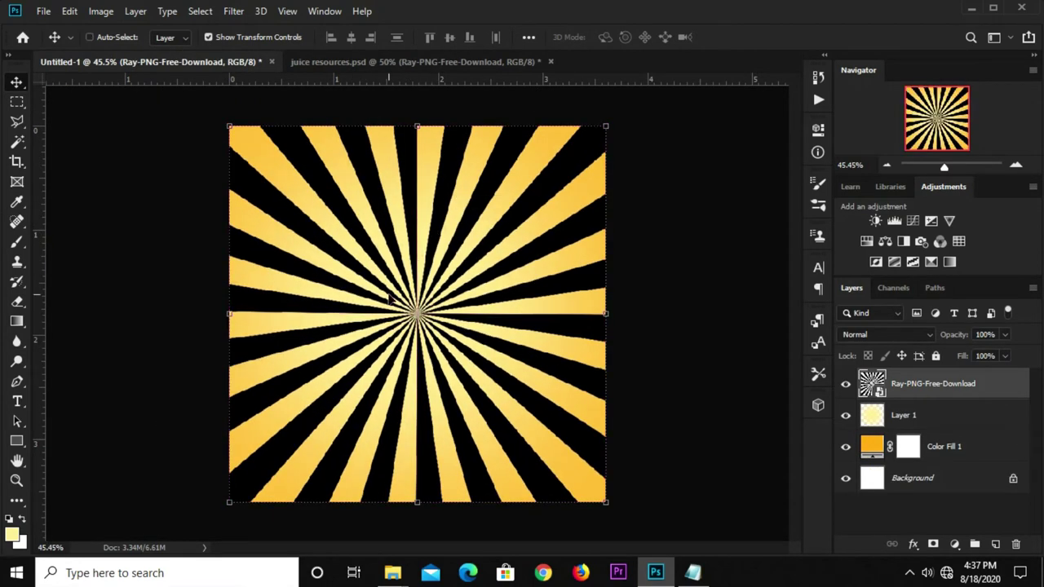
key(ctrl+i)
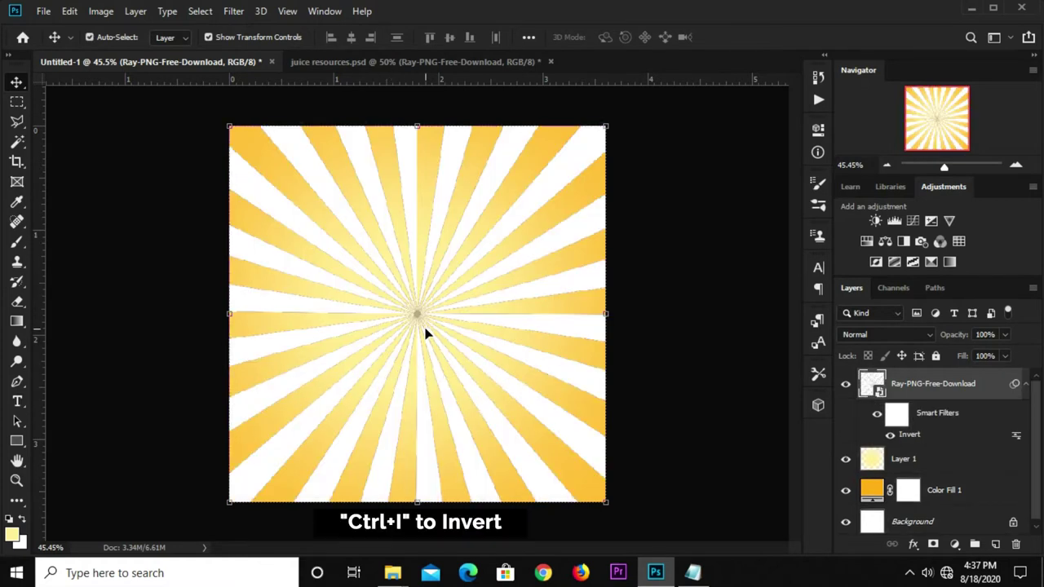
Step: Fade the sunburst to 17% opacity and convert it to a Smart Object
click(1004, 334)
drag(1004, 357, 972, 352)
click(983, 339)
click(983, 336)
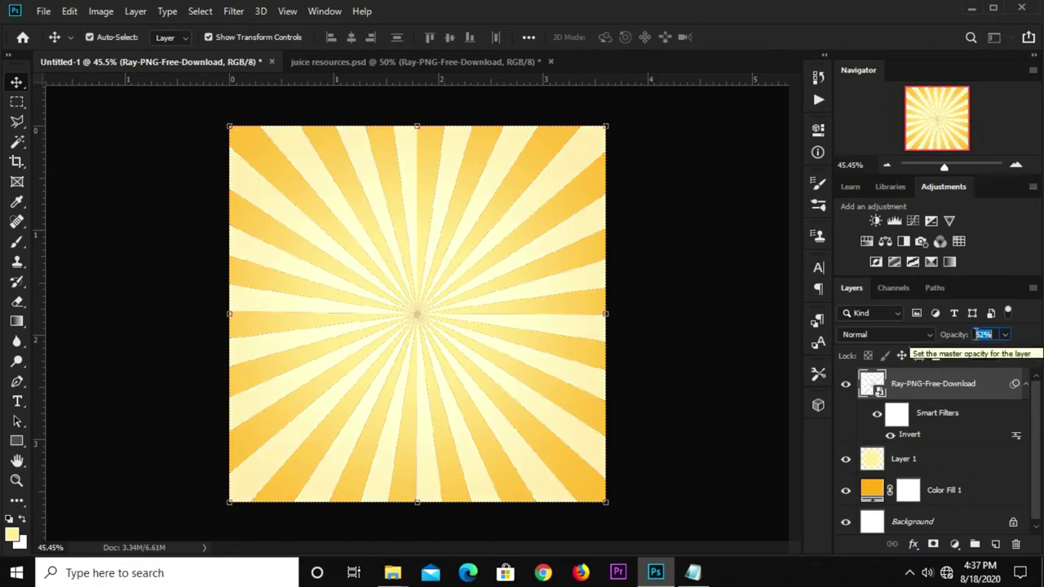
text(7)
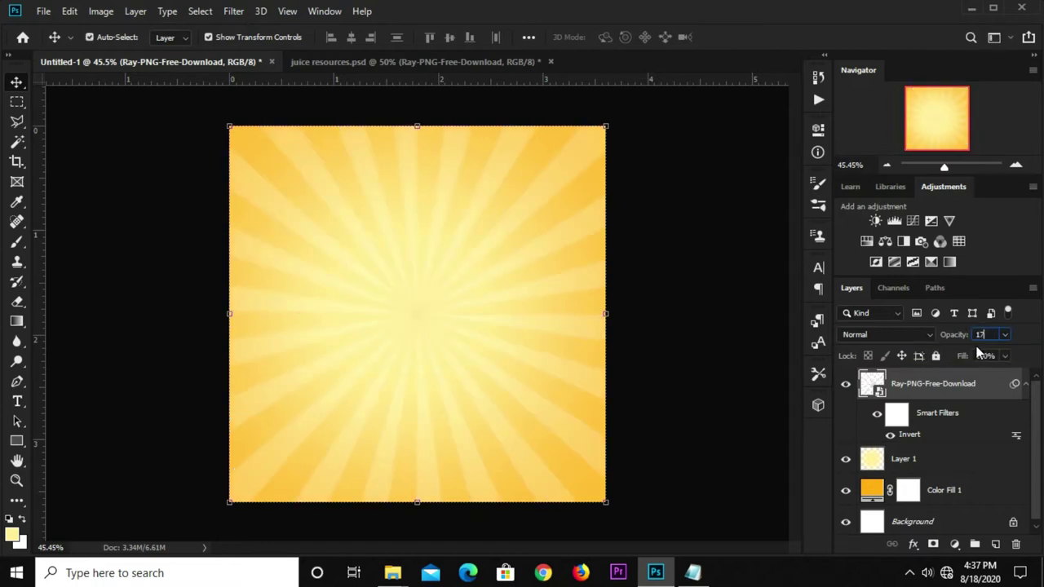
right_click(941, 397)
click(795, 158)
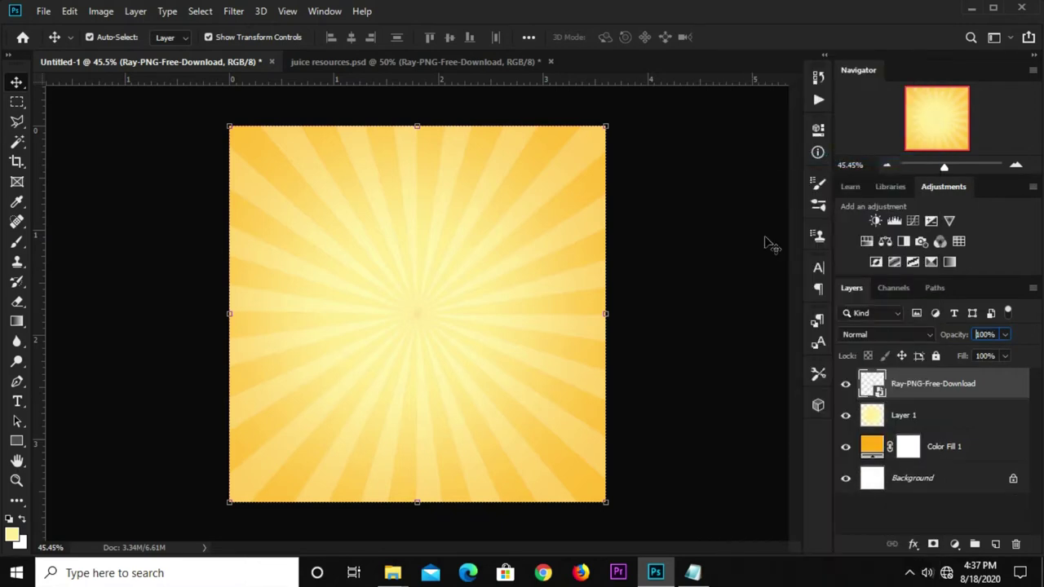
Step: Apply a Gaussian Blur to the sunburst and add a layer mask
click(235, 12)
mouse_move(242, 185)
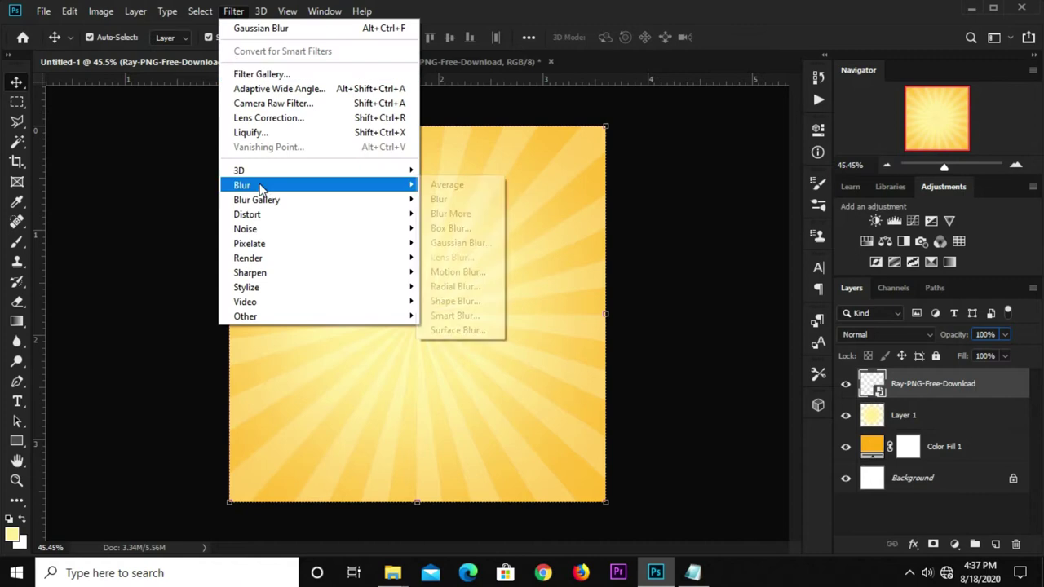
click(458, 242)
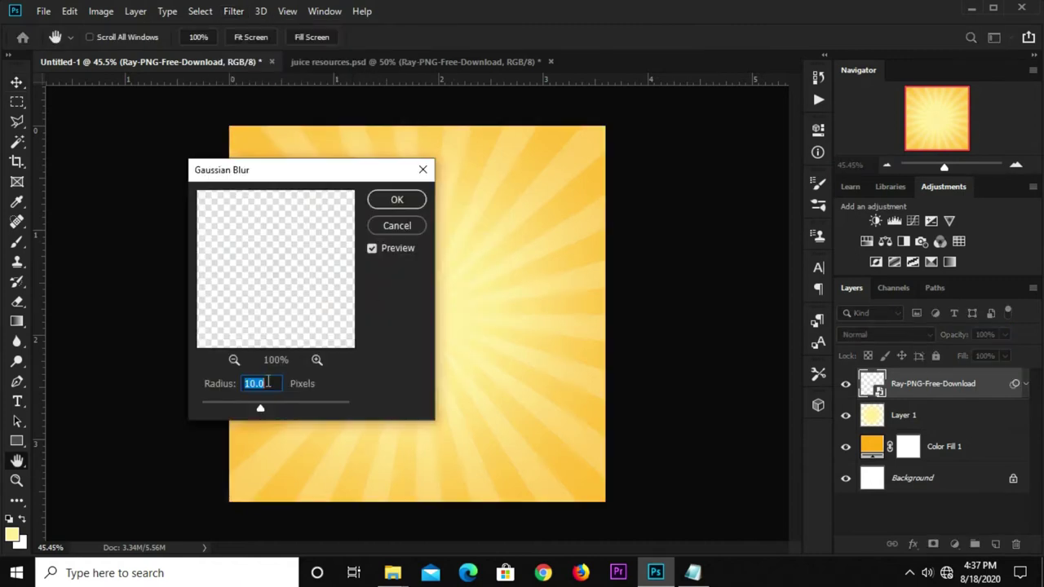
click(397, 199)
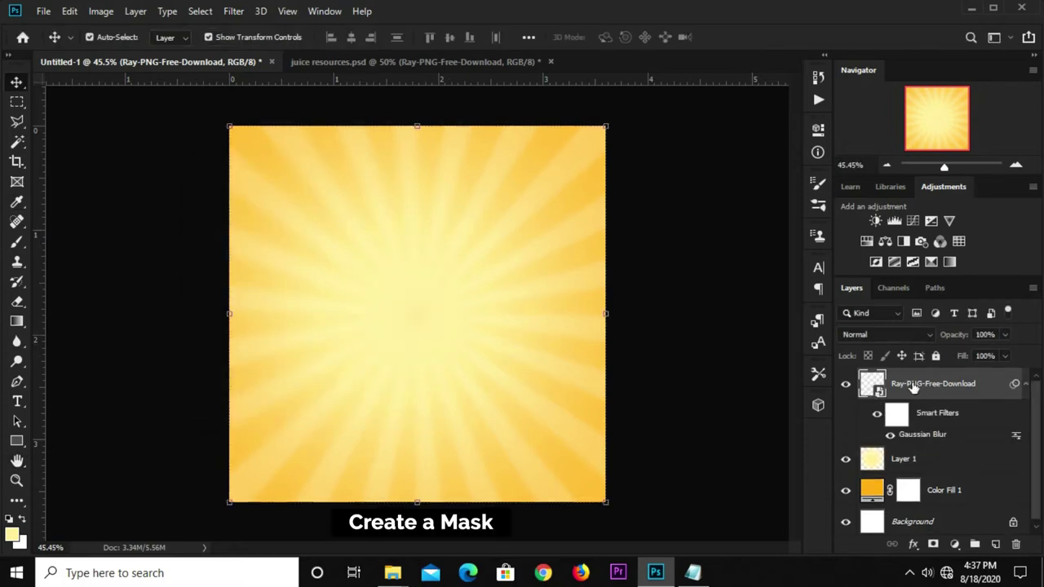
click(932, 545)
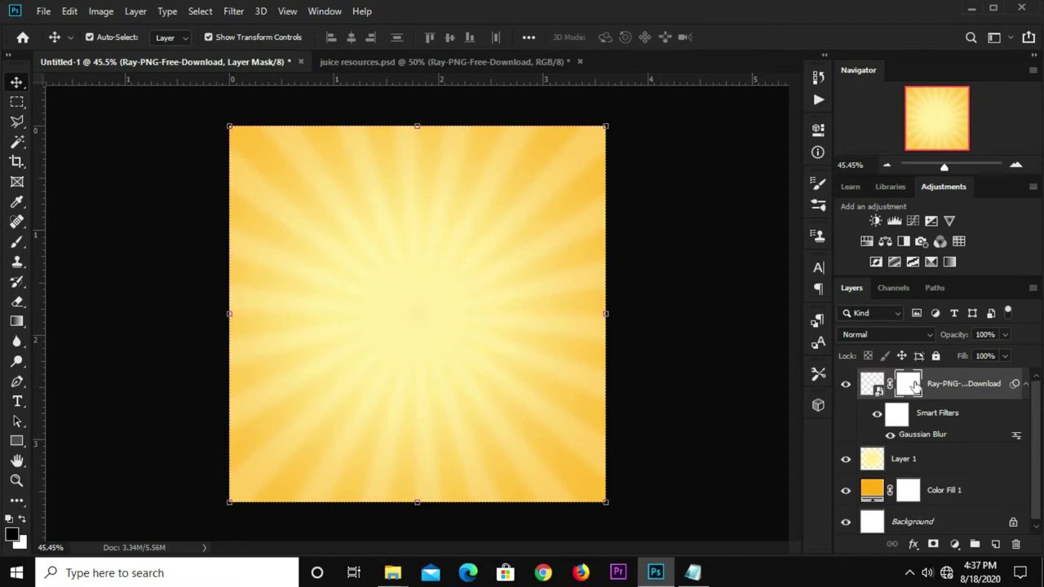
Step: Paint the mask with a soft black brush to fade rays near the edges
right_click(18, 241)
click(69, 242)
click(12, 534)
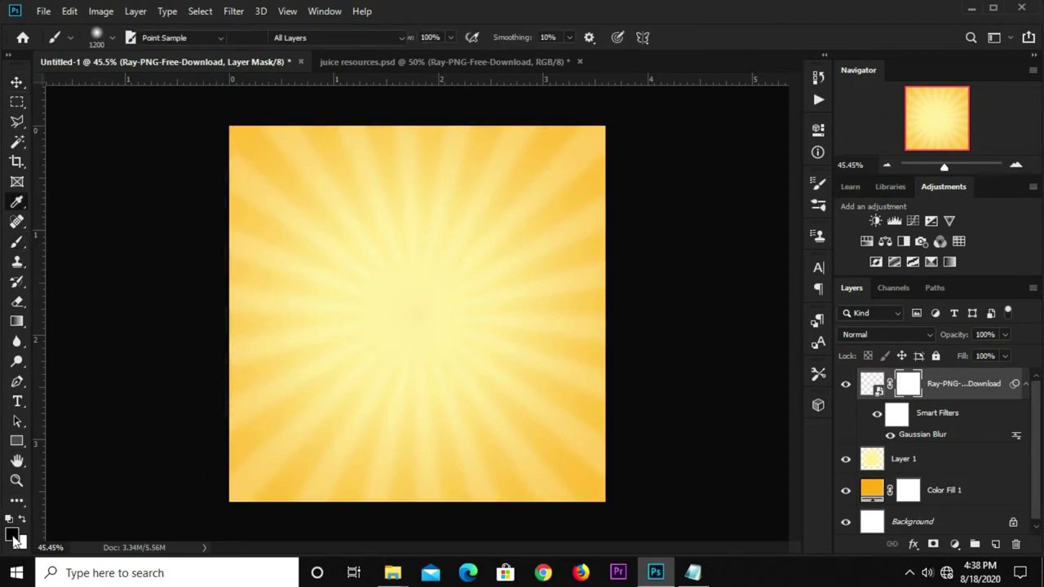
drag(796, 515, 762, 515)
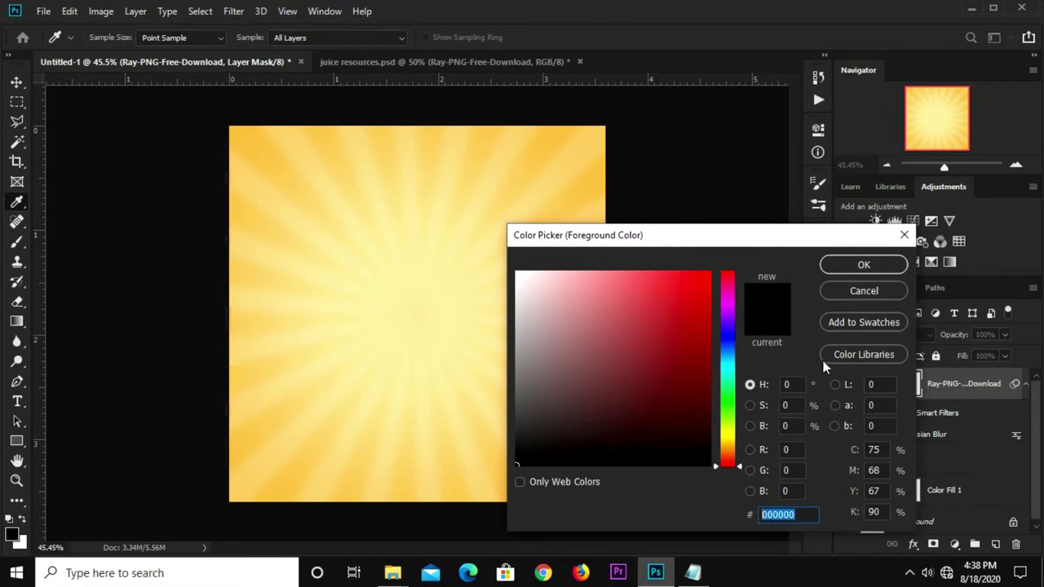
click(832, 269)
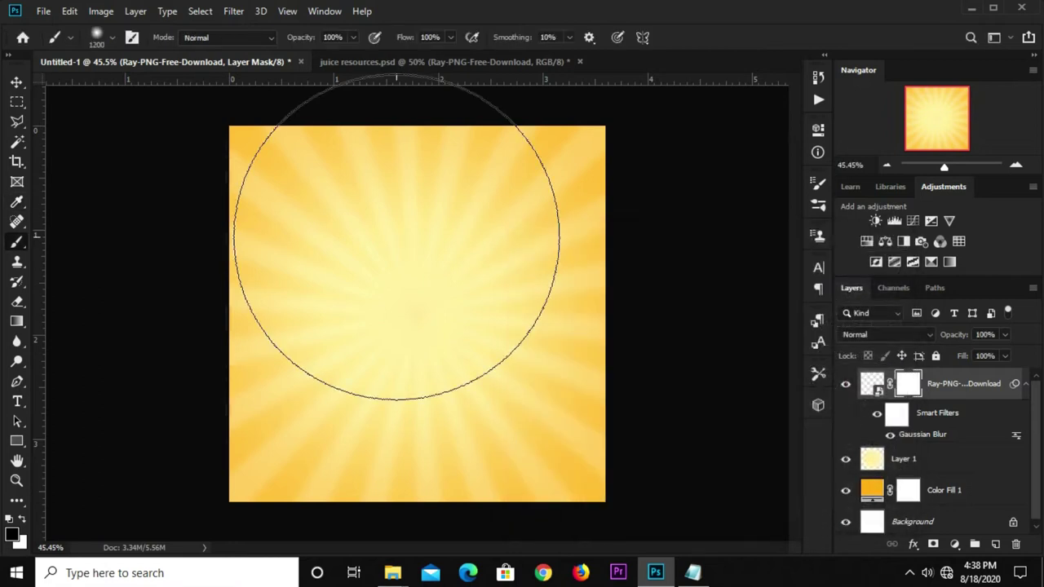
key(bracketleft)
key(bracketleft)
key(bracketleft)
key(bracketleft)
key(bracketleft)
key(bracketleft)
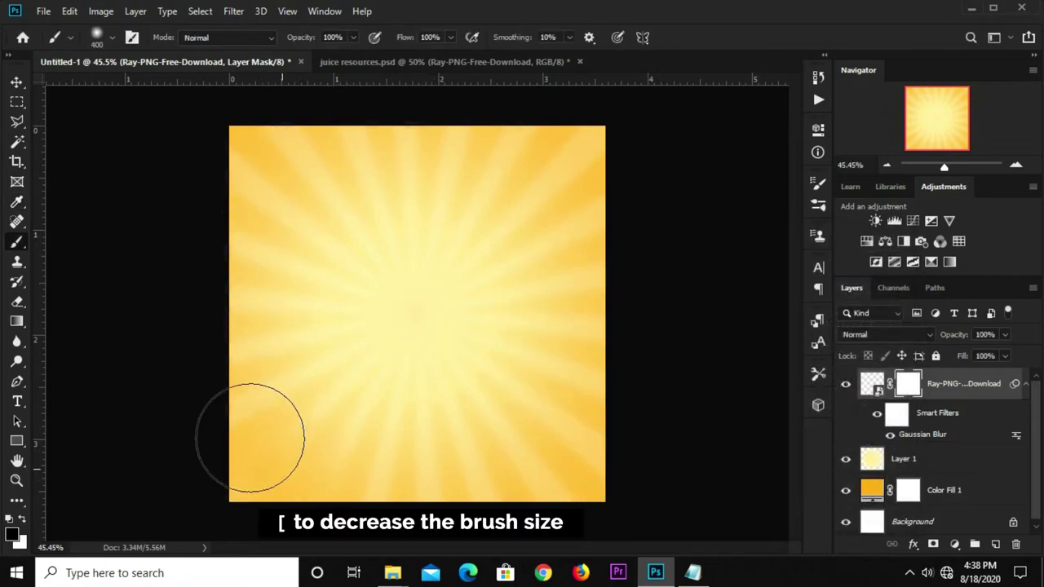
mouse_move(222, 424)
mouse_down()
mouse_move(237, 186)
mouse_move(345, 121)
mouse_move(561, 119)
mouse_move(615, 225)
mouse_move(589, 380)
mouse_move(505, 456)
mouse_move(353, 492)
mouse_up()
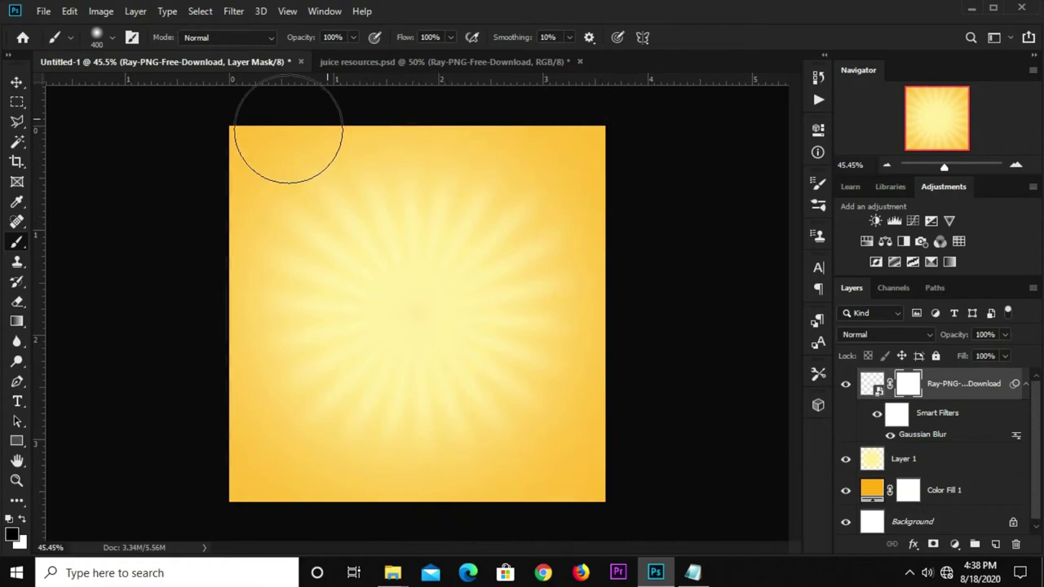
click(16, 81)
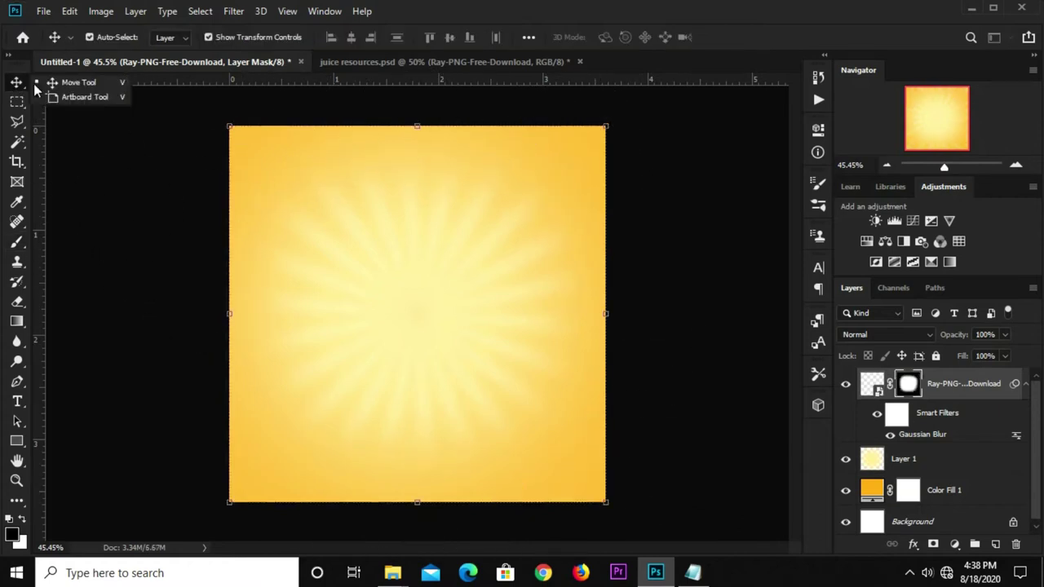
Step: Lower the rays layer opacity to 64%
click(1005, 334)
drag(994, 354, 980, 355)
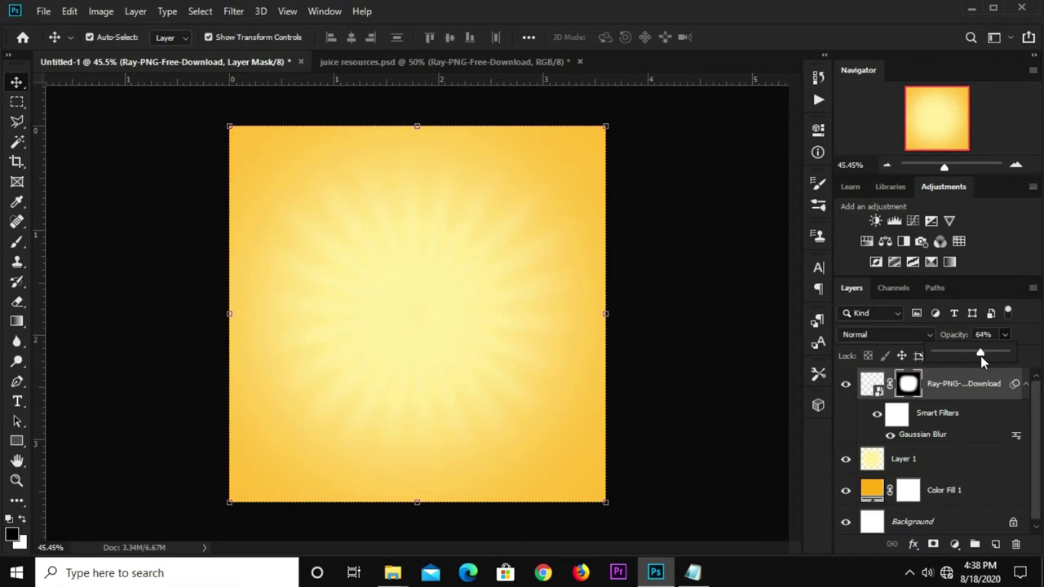
scroll(489, 258, down, 1)
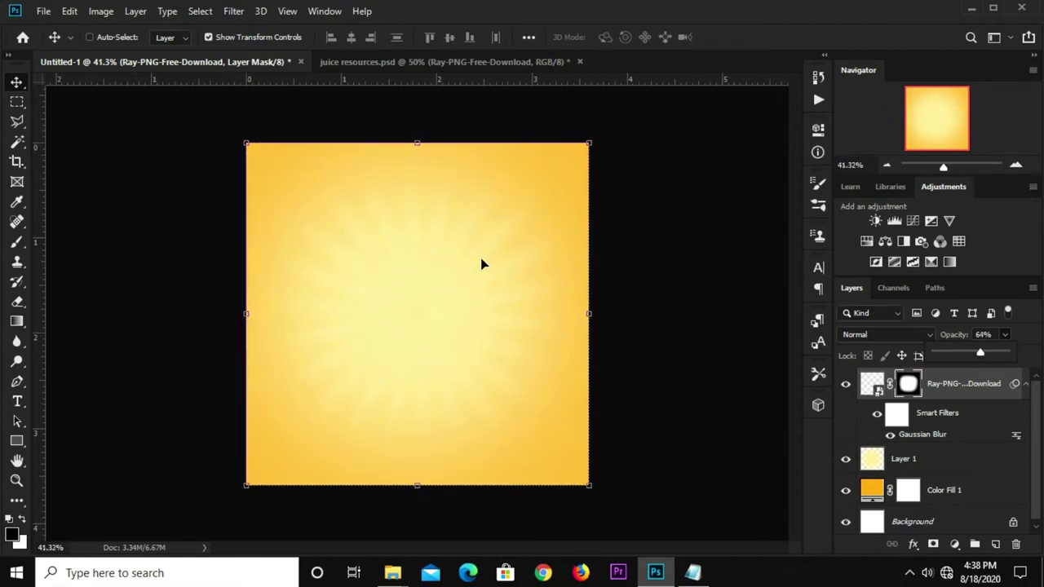
Step: Scale the rays layer to about 114% so it extends beyond the canvas
key(ctrl+t)
click(736, 37)
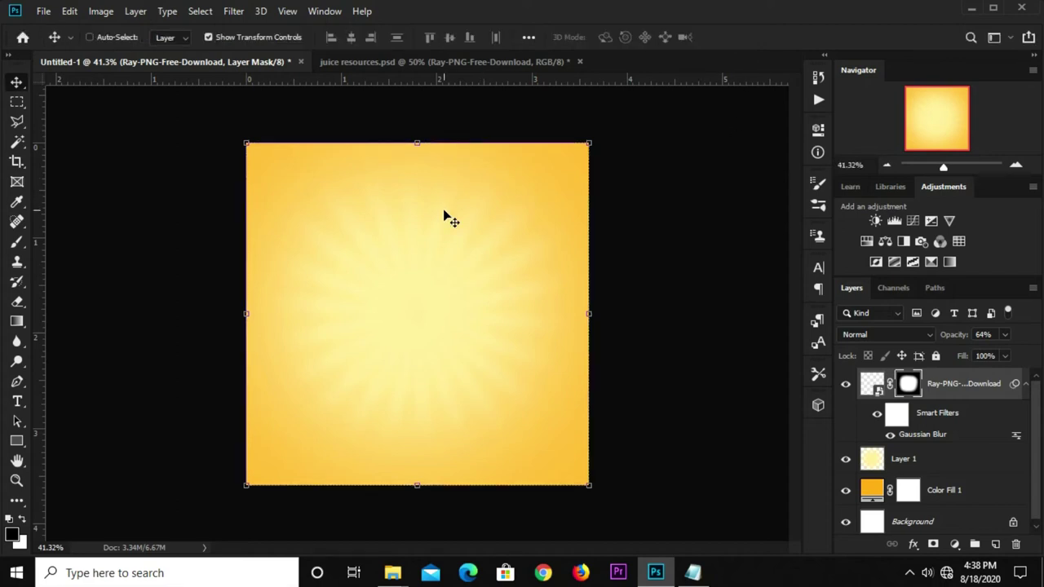
key(ctrl+t)
drag(421, 140, 421, 118)
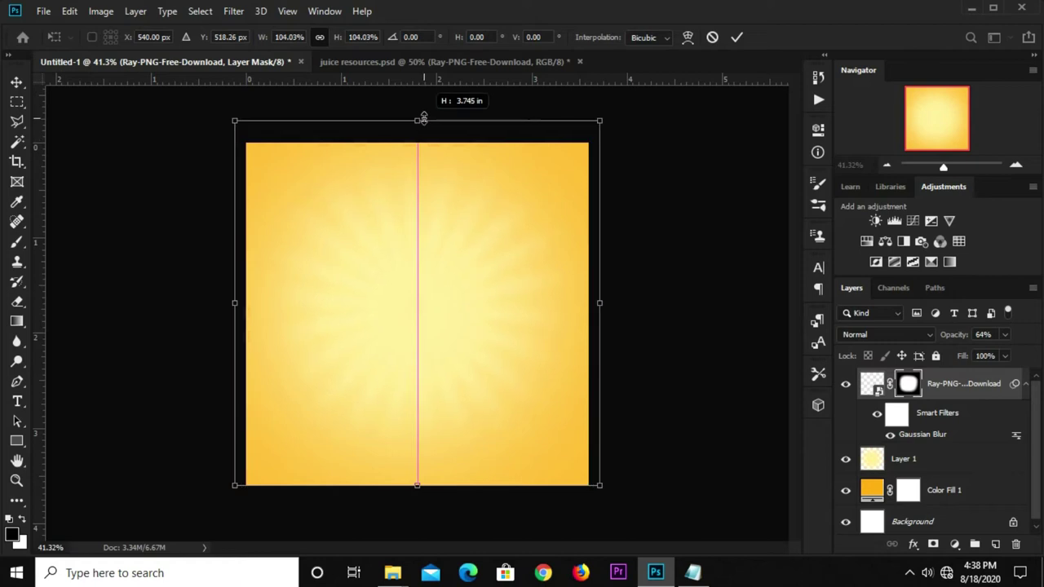
drag(415, 483, 416, 507)
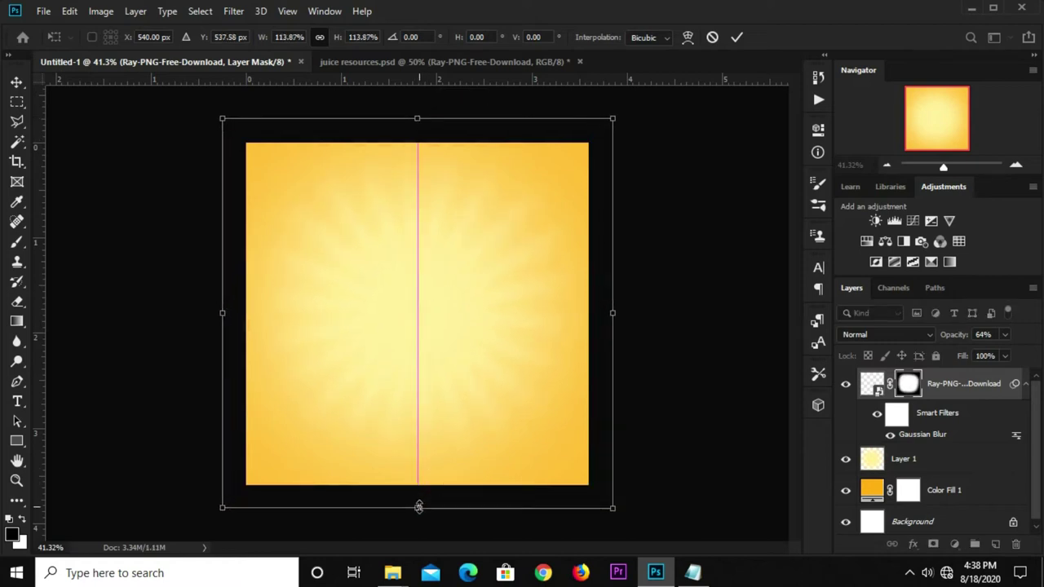
click(736, 38)
click(664, 273)
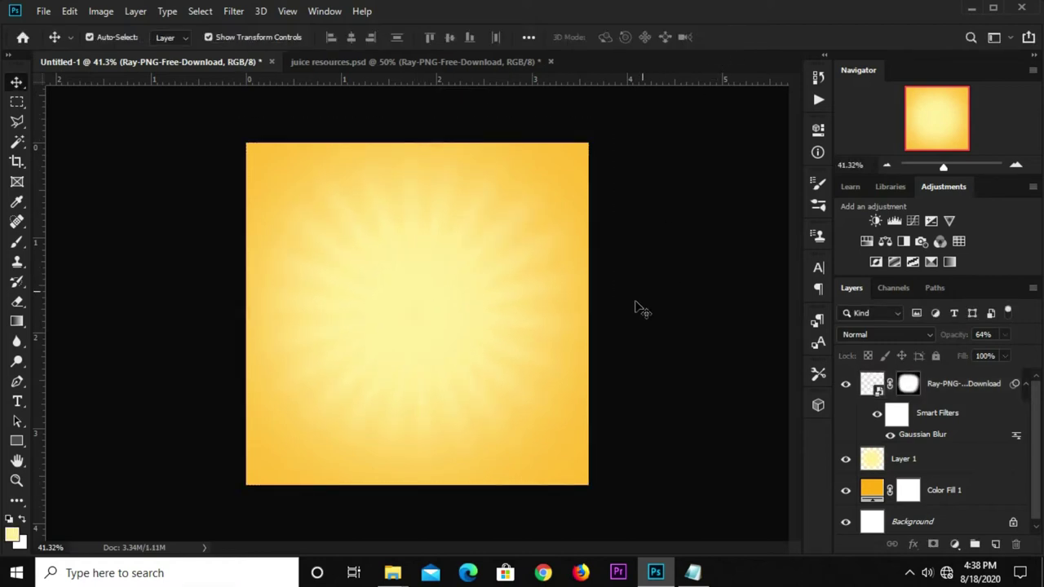
Step: Copy the Group 1 copy bottle layer from juice resources.psd into the poster
click(278, 65)
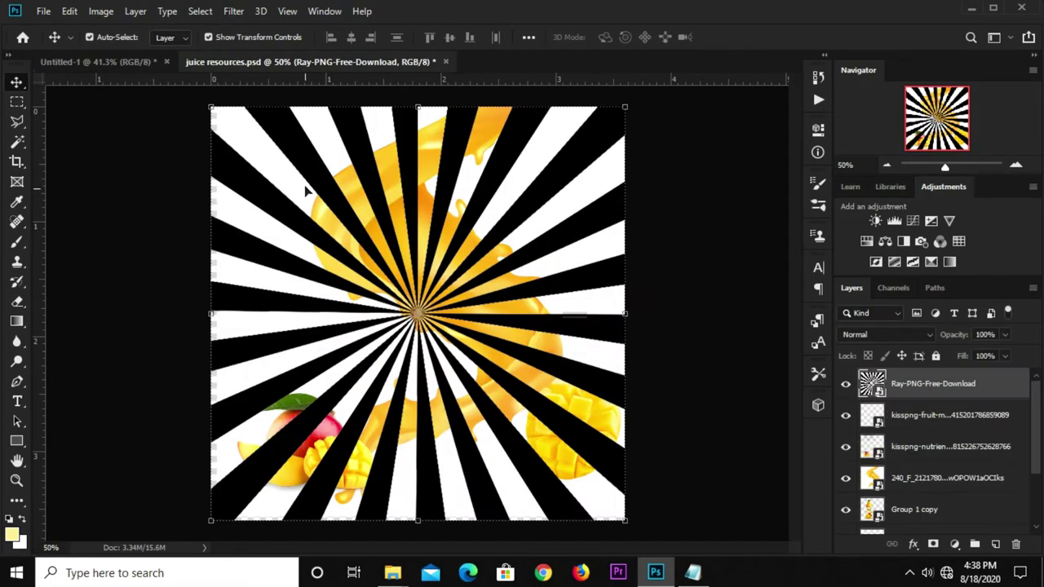
click(845, 383)
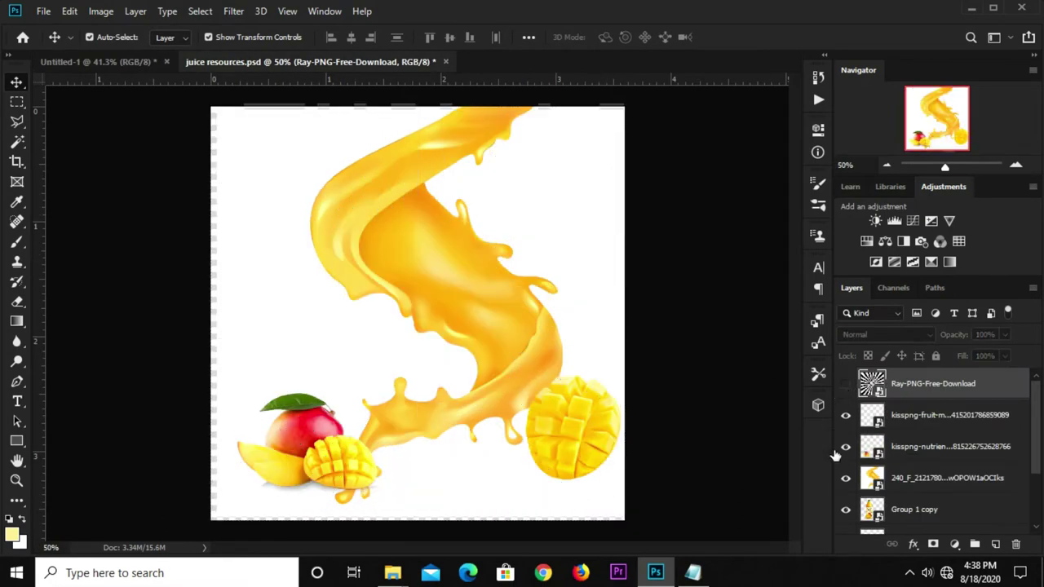
click(367, 248)
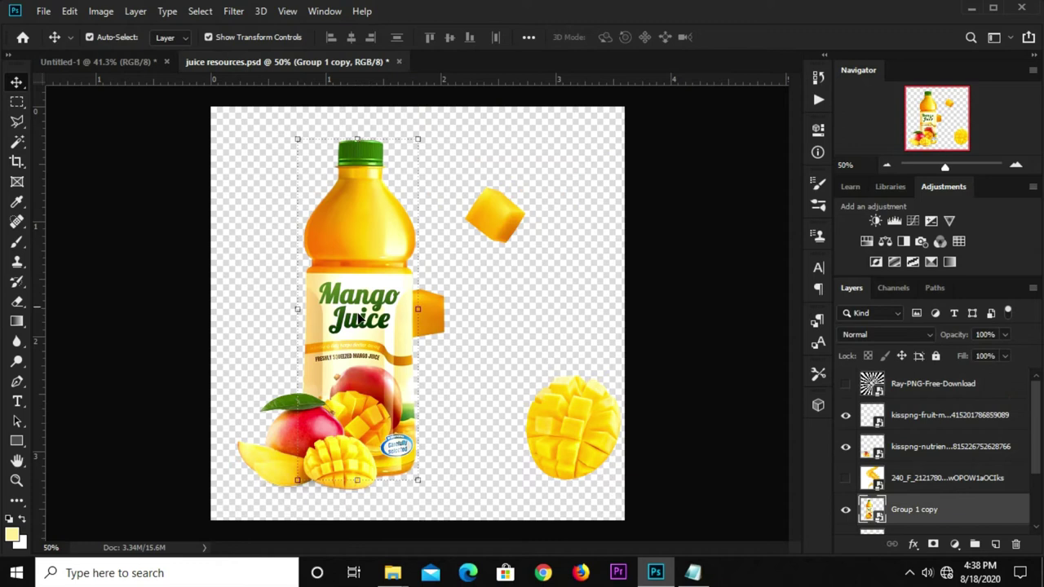
click(119, 61)
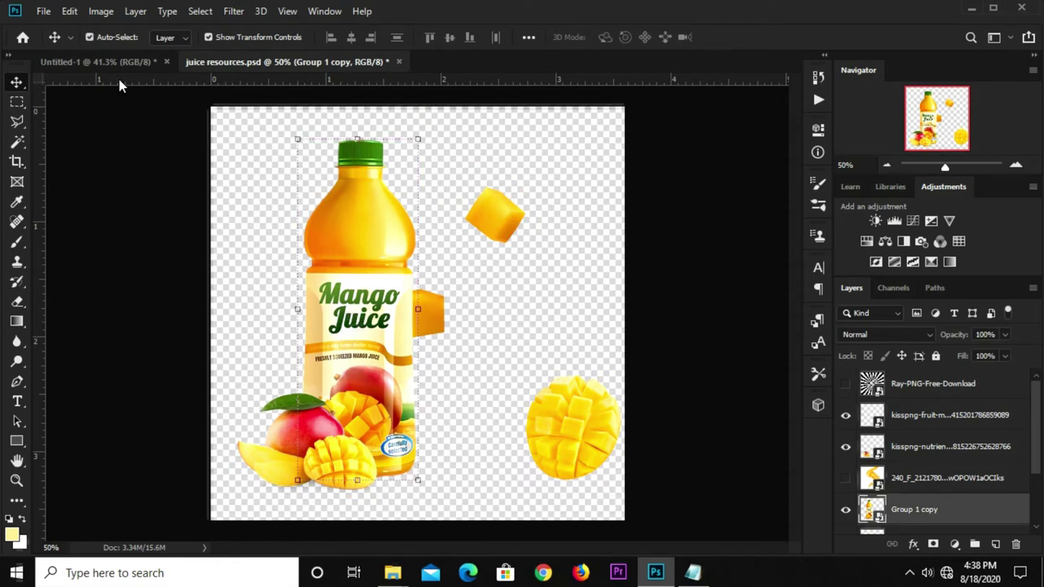
key(ctrl+v)
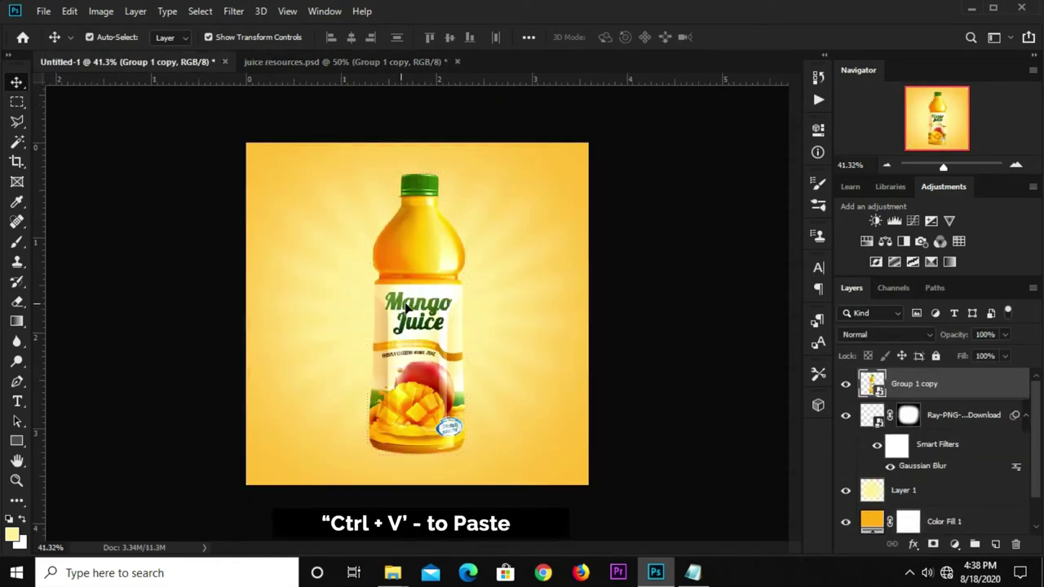
Step: Move the bottle right and tilt it about 6.67° clockwise
drag(402, 261, 451, 259)
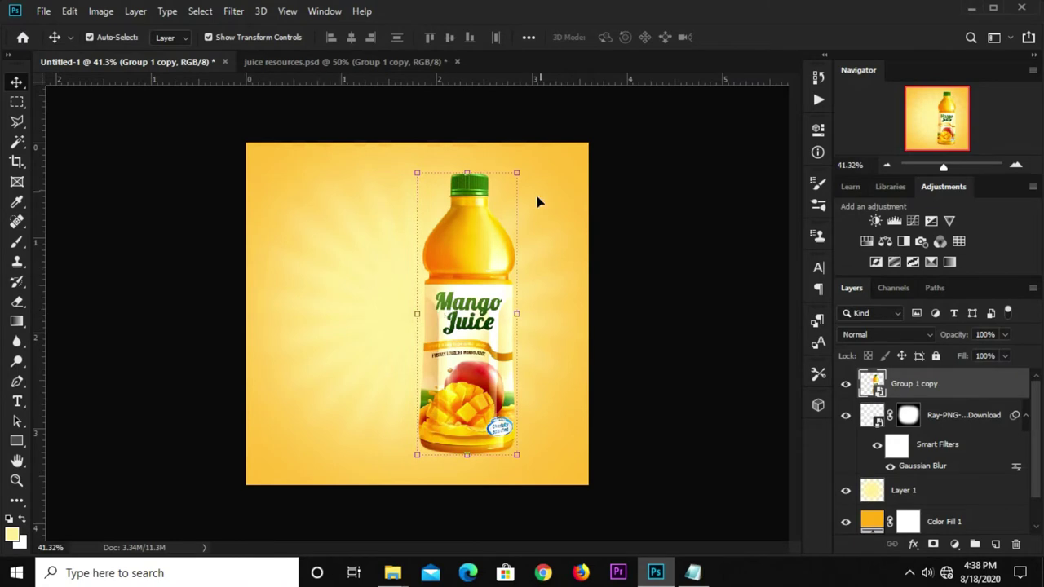
drag(530, 156, 547, 164)
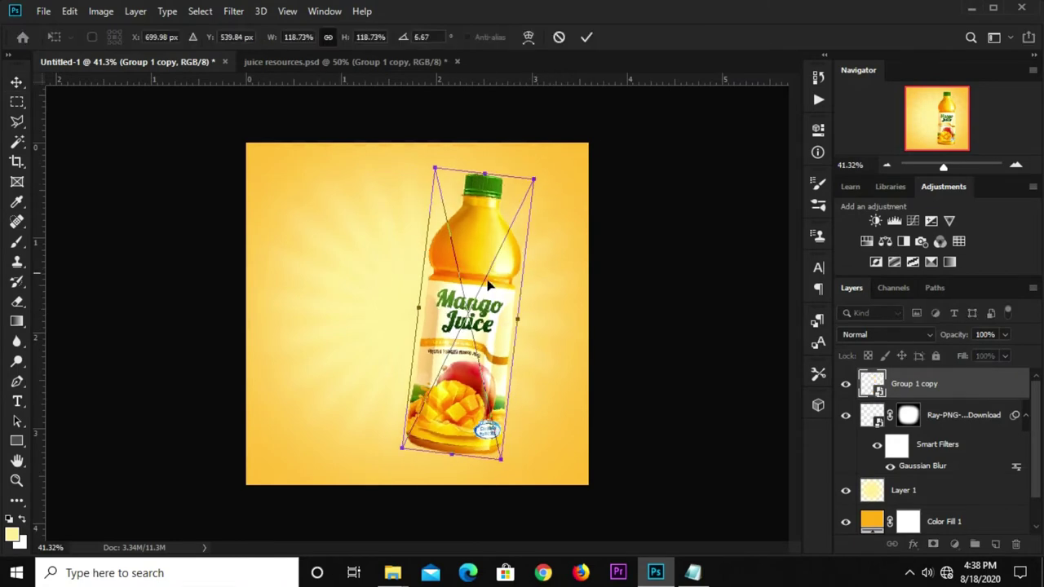
drag(480, 292, 495, 291)
key(Return)
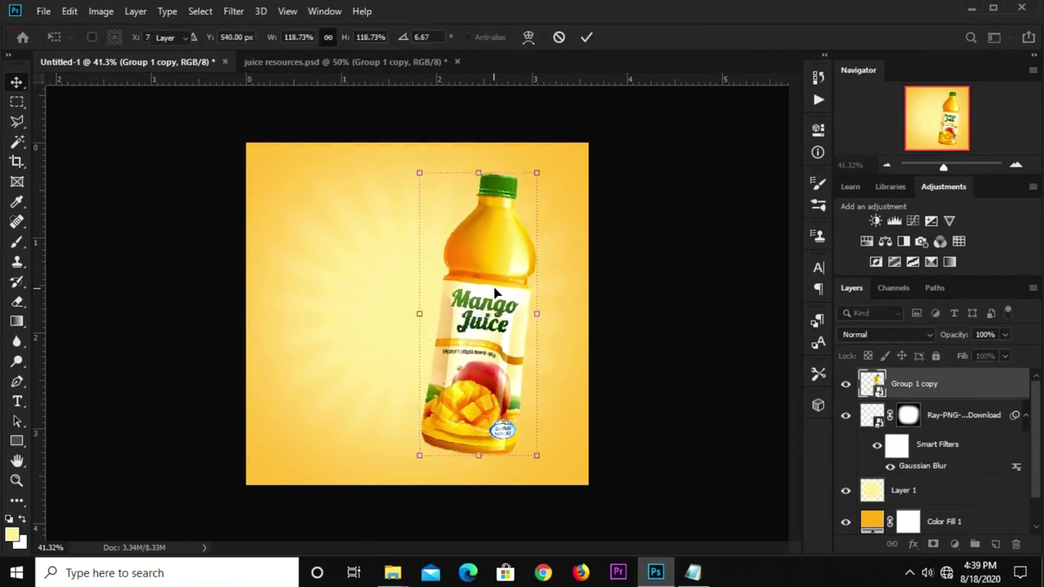
click(290, 62)
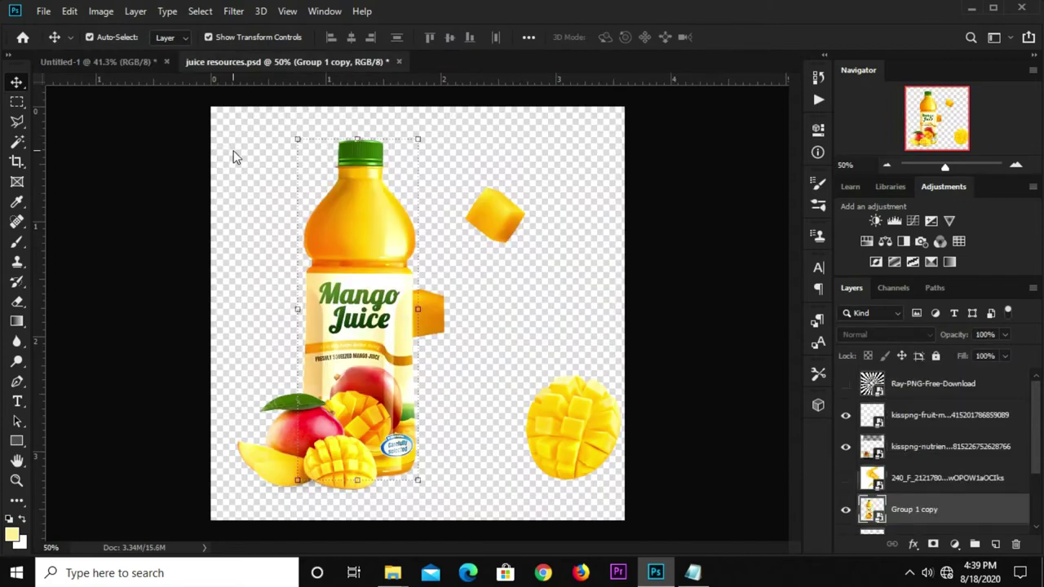
Step: Drag the 240_F juice splash layer into the poster and scale it to 94.3%
click(845, 478)
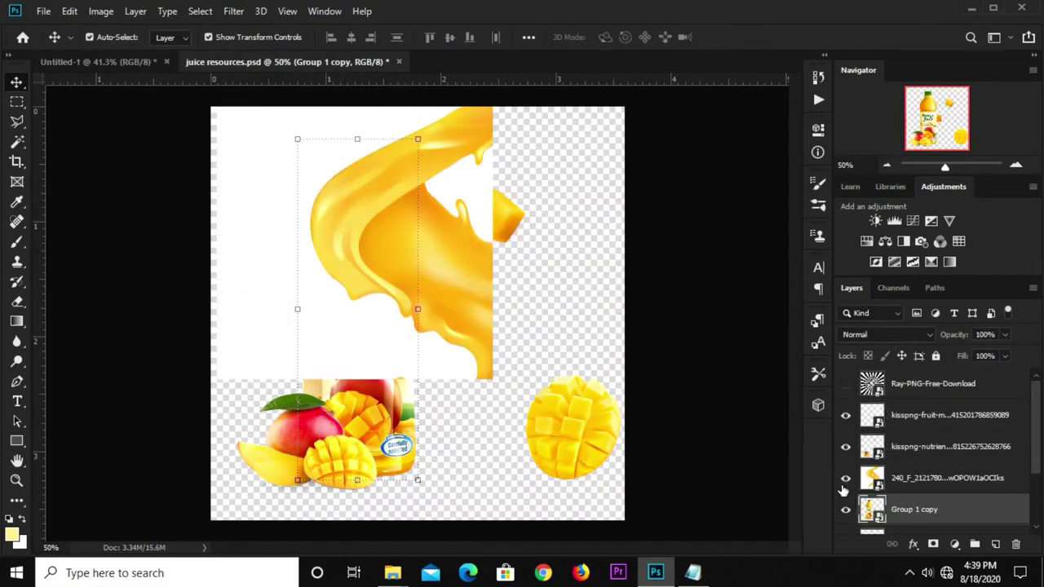
click(513, 265)
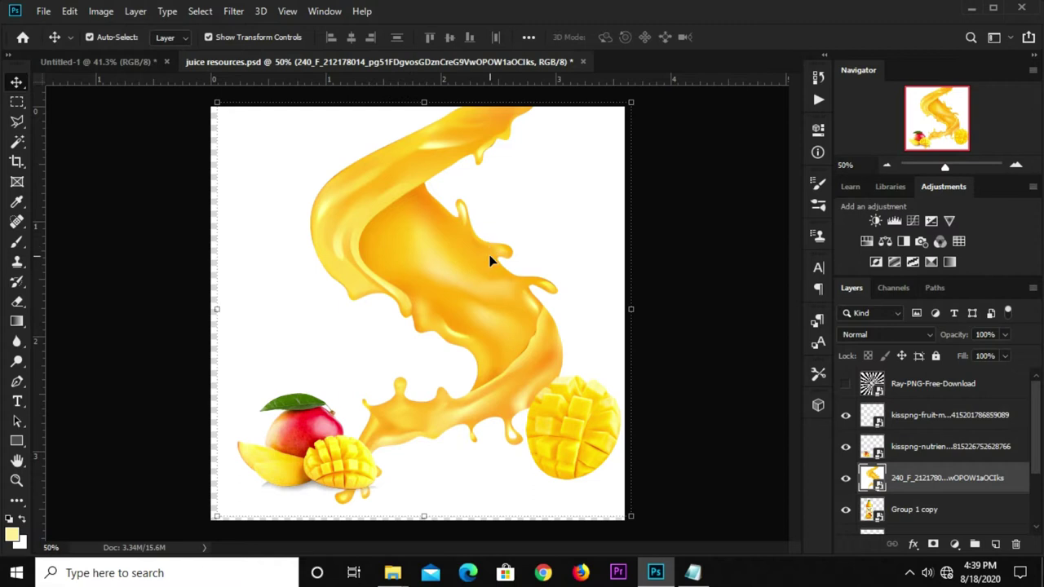
drag(489, 260, 120, 65)
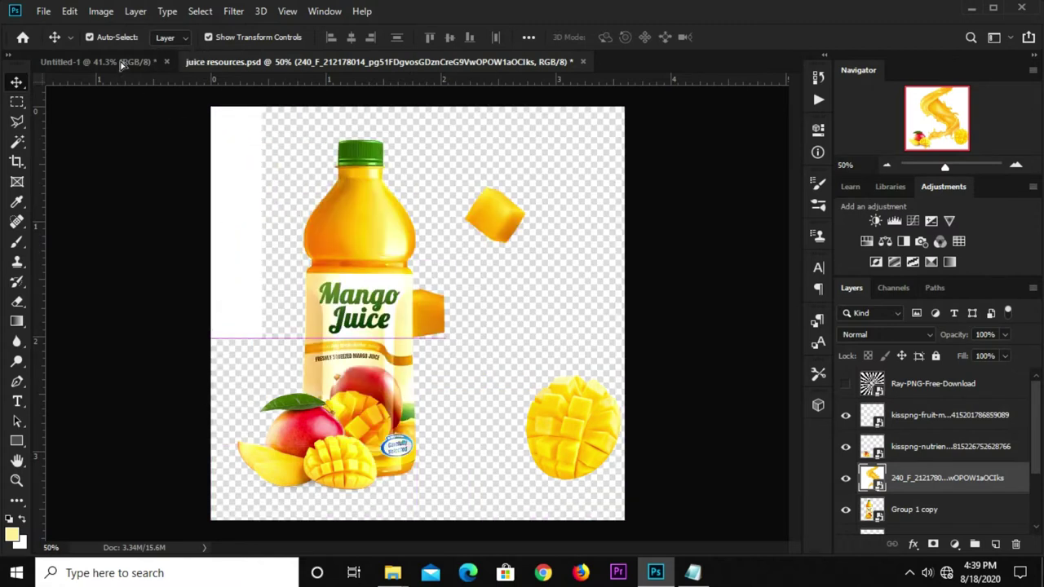
mouse_move(121, 66)
mouse_down()
mouse_move(448, 307)
mouse_move(515, 226)
mouse_move(502, 225)
mouse_up()
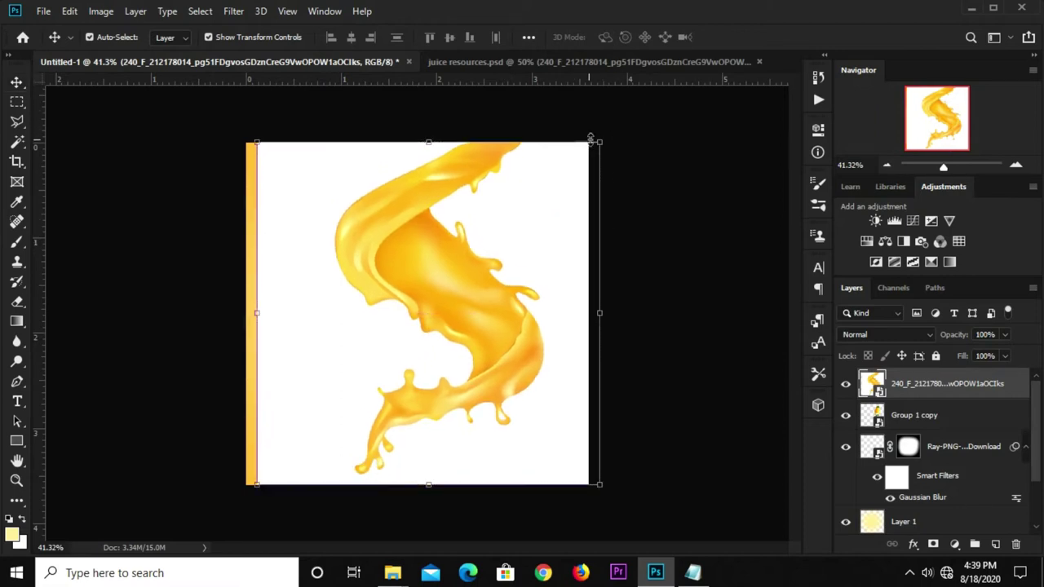
drag(590, 139, 591, 156)
drag(517, 259, 517, 246)
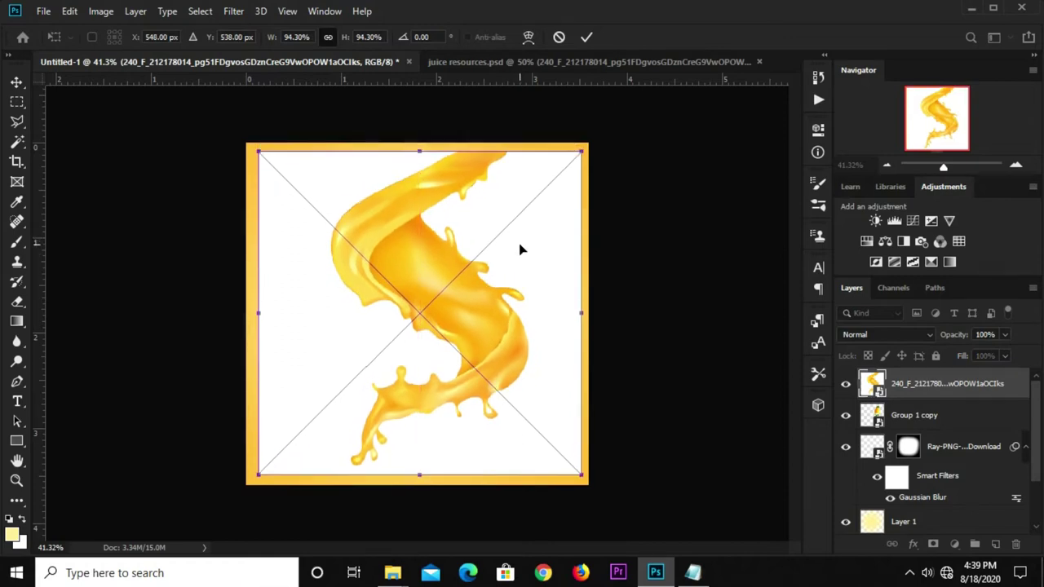
key(Return)
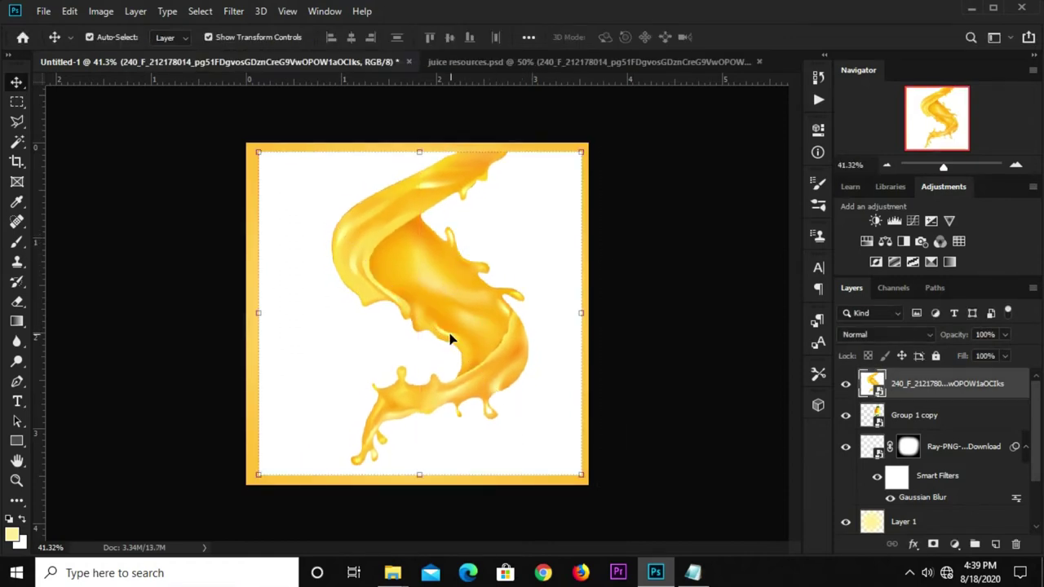
Step: Rasterize the splash layer, delete its white background with Magic Wand, then deselect
right_click(942, 394)
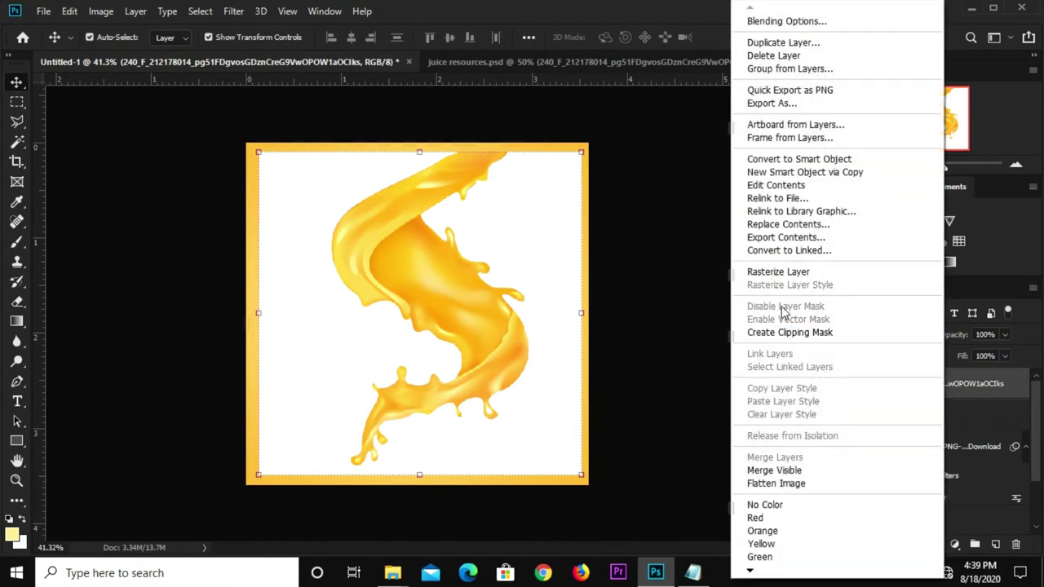
click(783, 270)
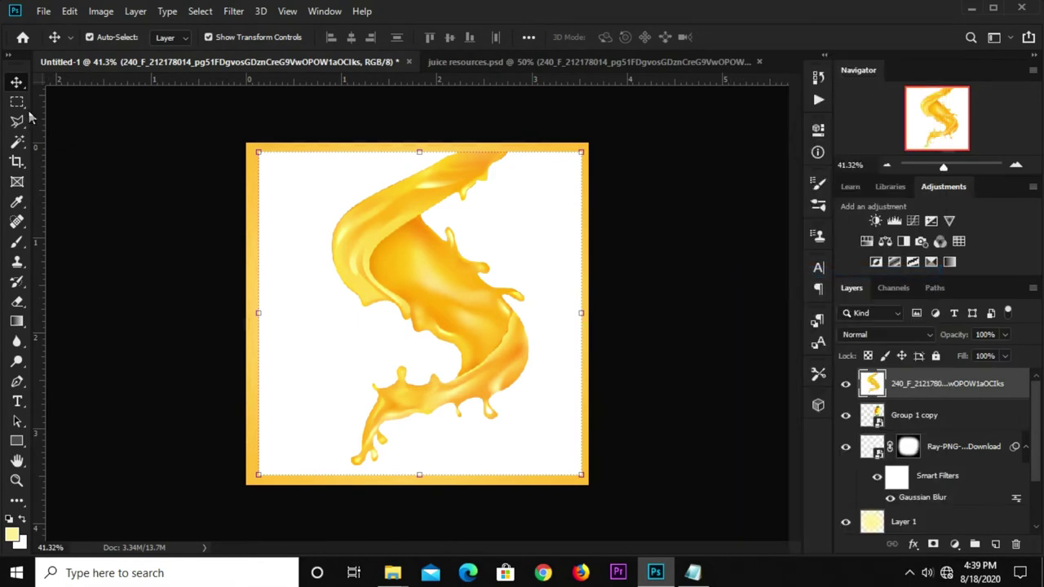
click(17, 140)
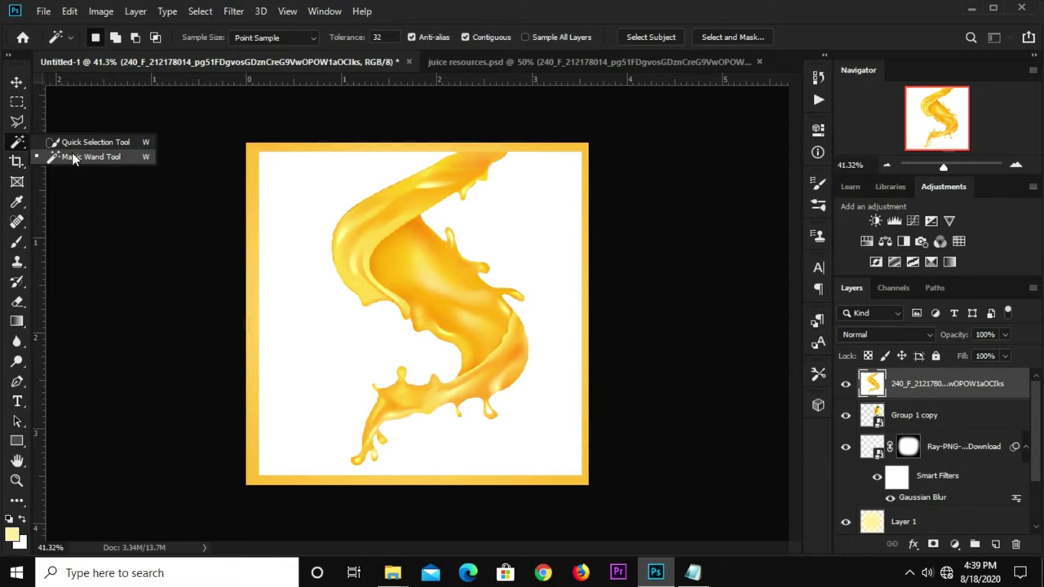
click(72, 156)
click(313, 203)
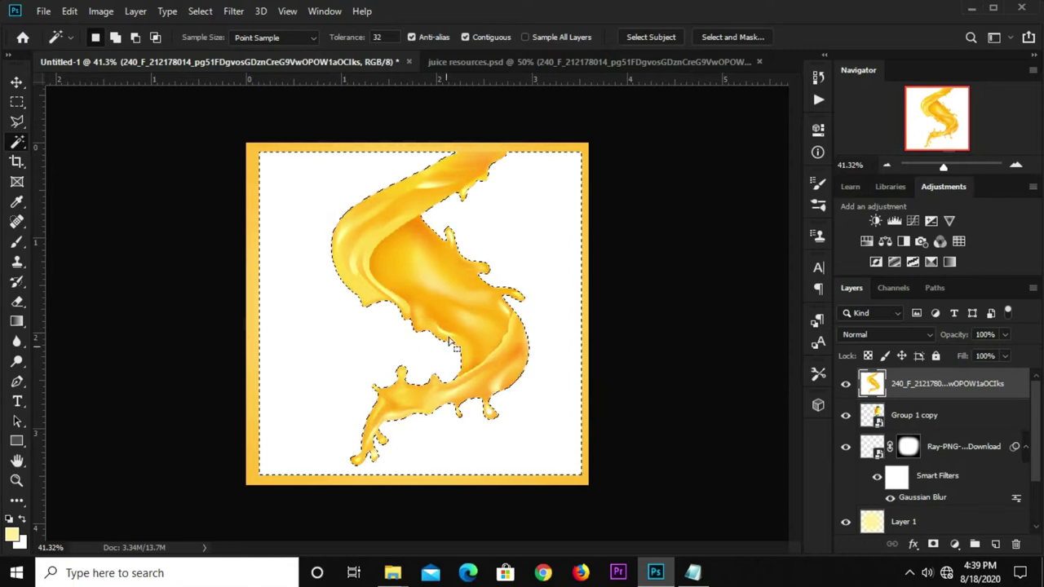
key(Delete)
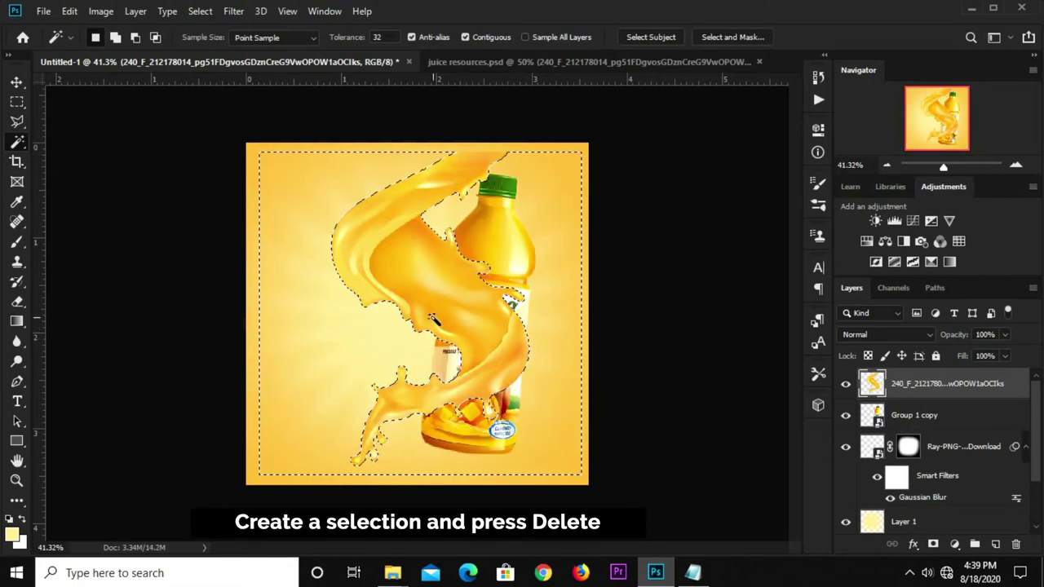
key(ctrl+d)
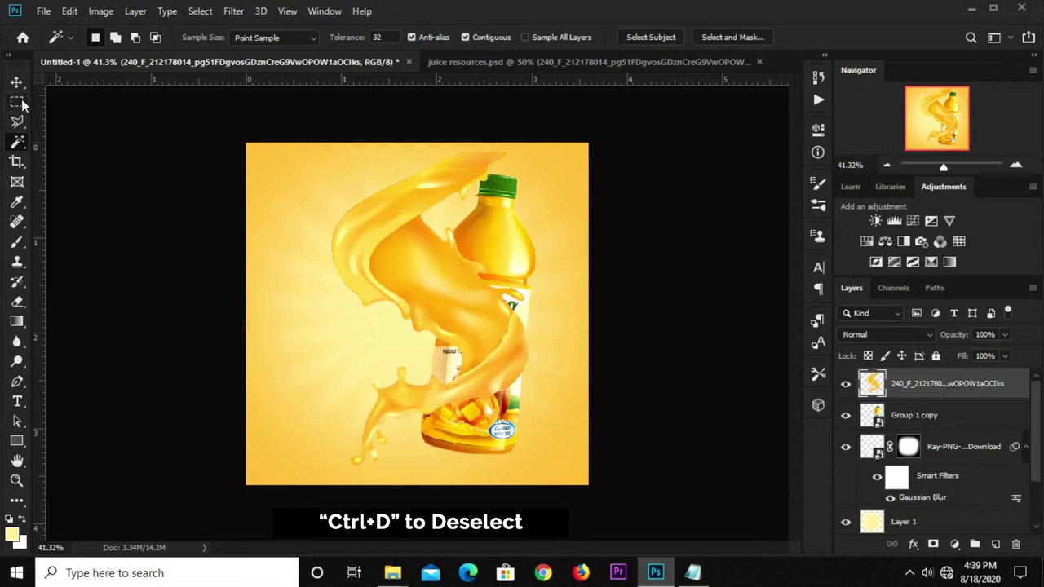
click(16, 81)
click(66, 81)
Step: Flip the juice splash horizontally and vertically and shift it toward the right edge
click(149, 321)
click(388, 267)
key(ctrl+t)
right_click(399, 242)
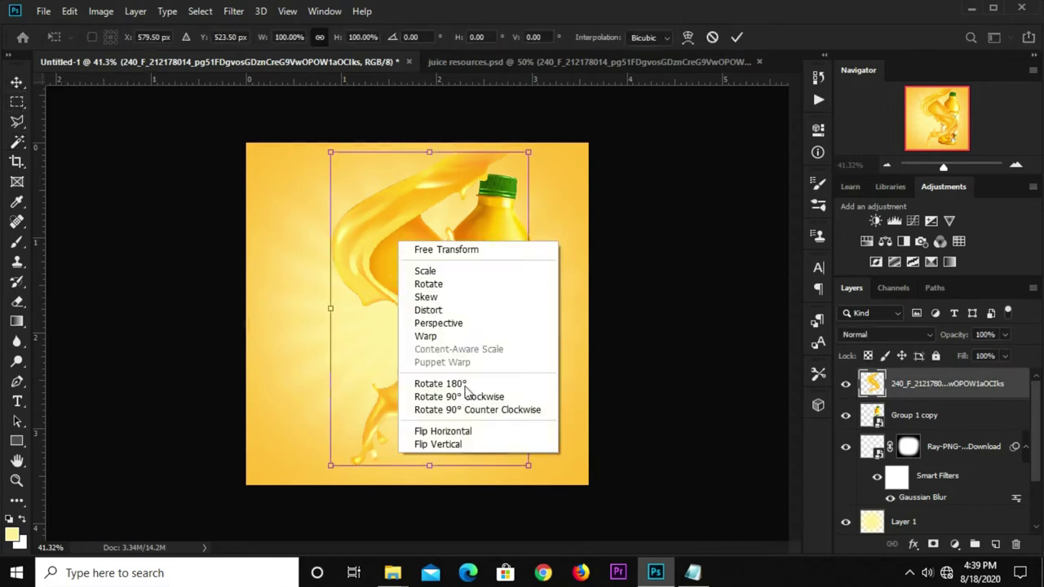
click(474, 431)
right_click(467, 214)
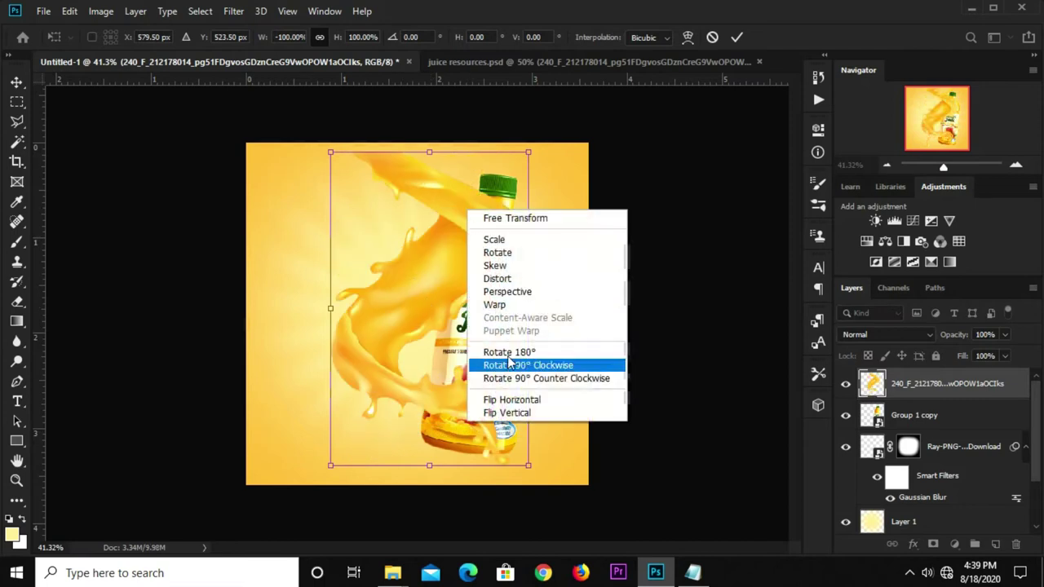
click(509, 410)
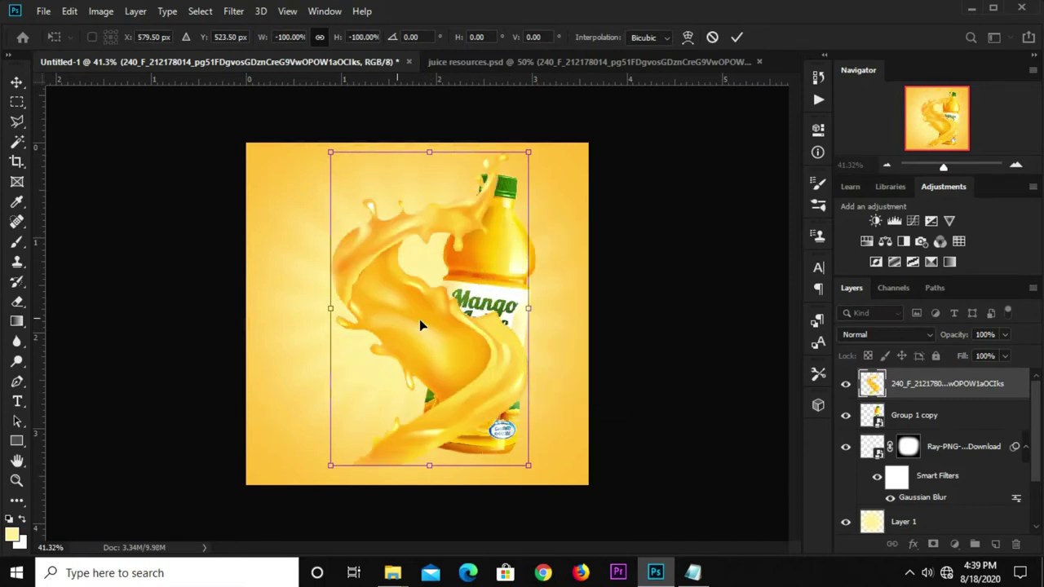
drag(425, 325, 465, 360)
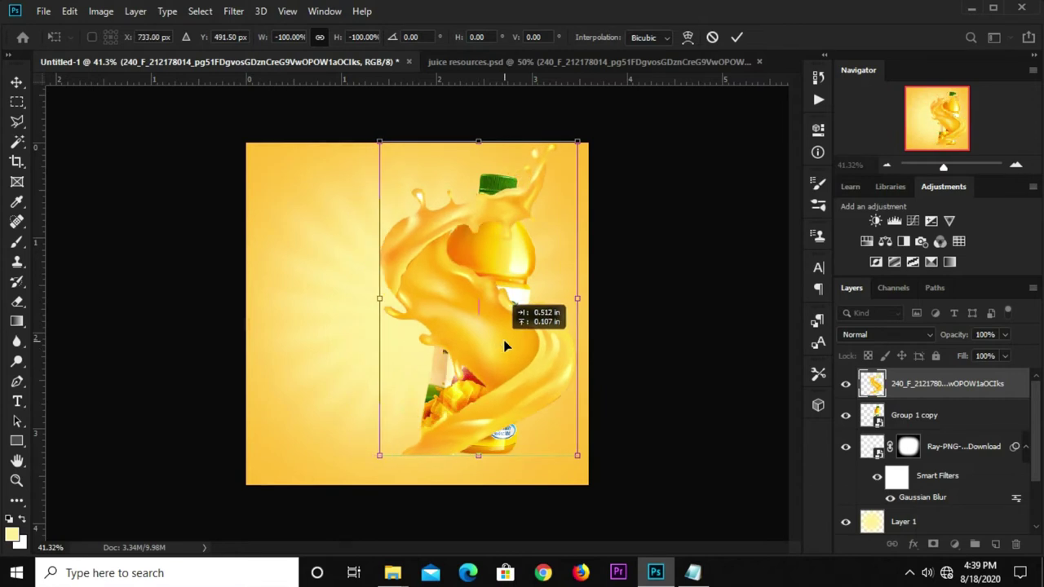
drag(500, 345, 507, 347)
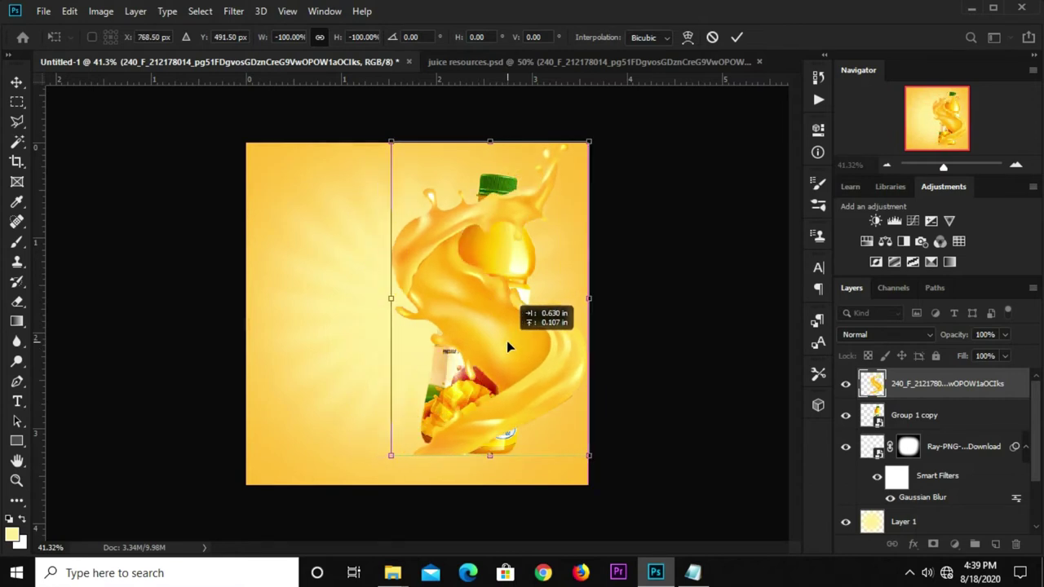
click(736, 37)
Step: Move the juice splash layer beneath the Group 1 copy bottle layer
click(718, 285)
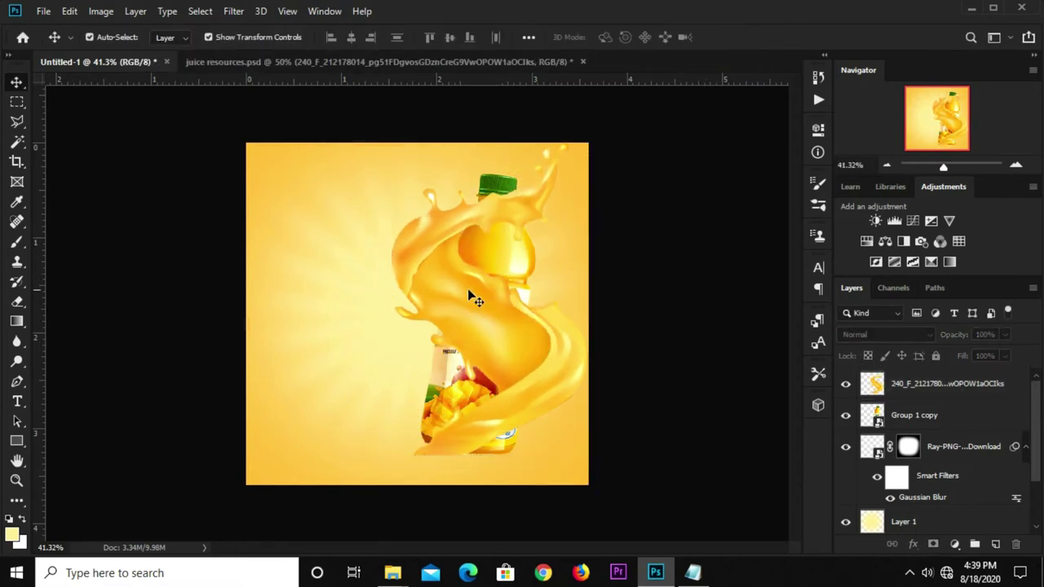
click(509, 253)
click(584, 375)
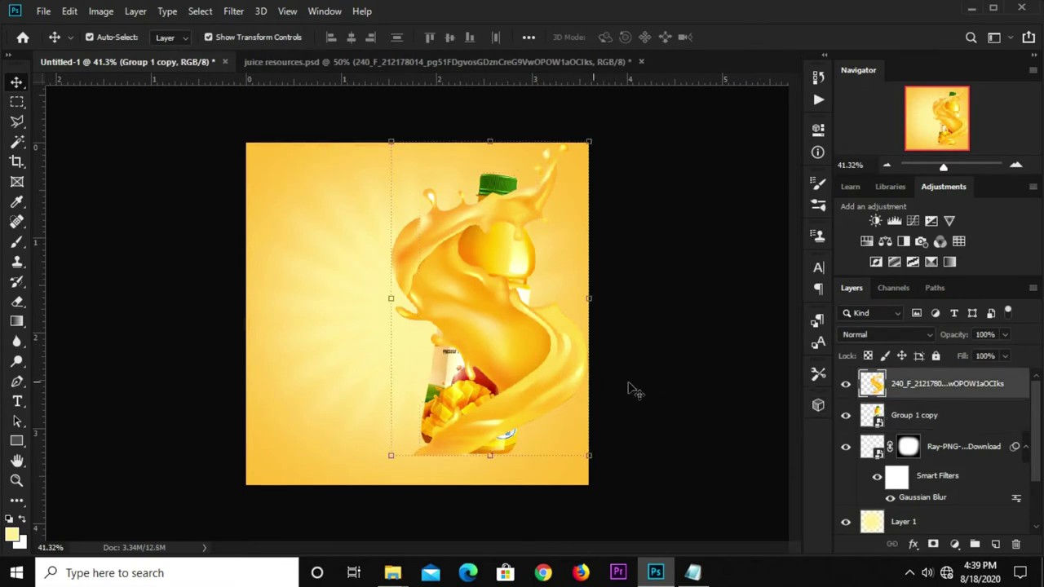
click(845, 383)
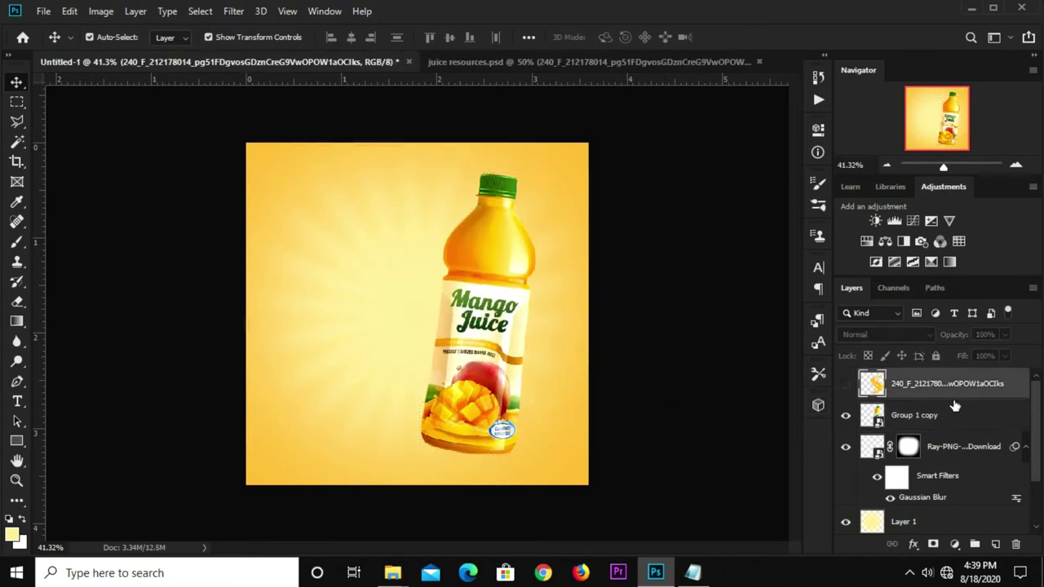
click(846, 383)
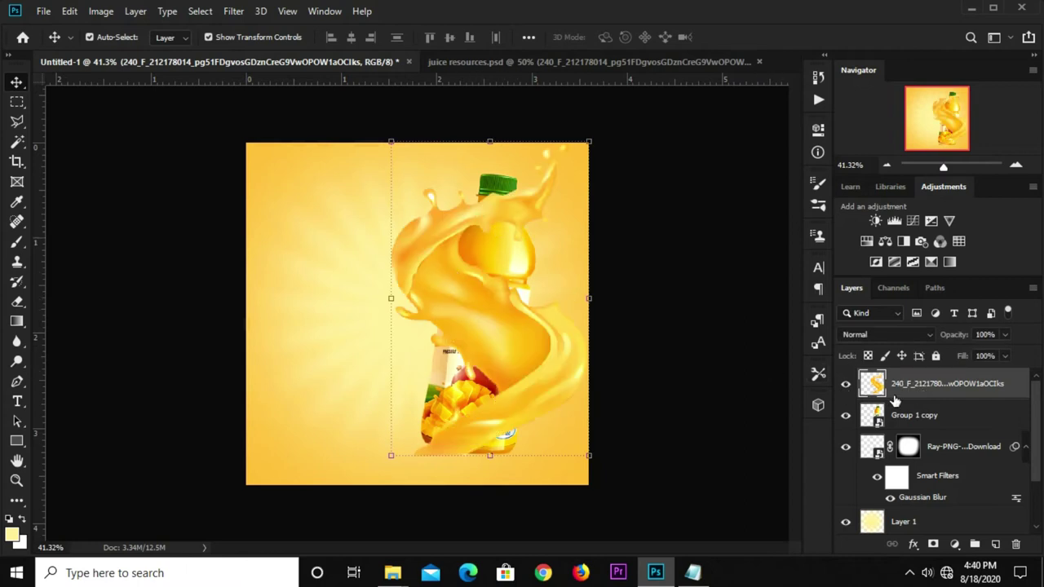
drag(895, 400, 905, 428)
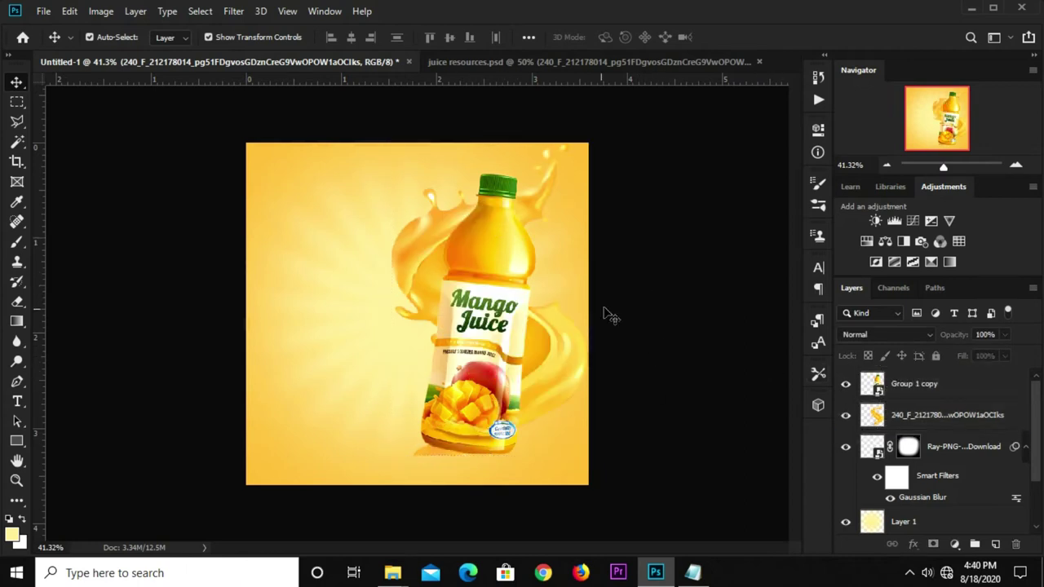
click(482, 329)
click(594, 349)
click(856, 416)
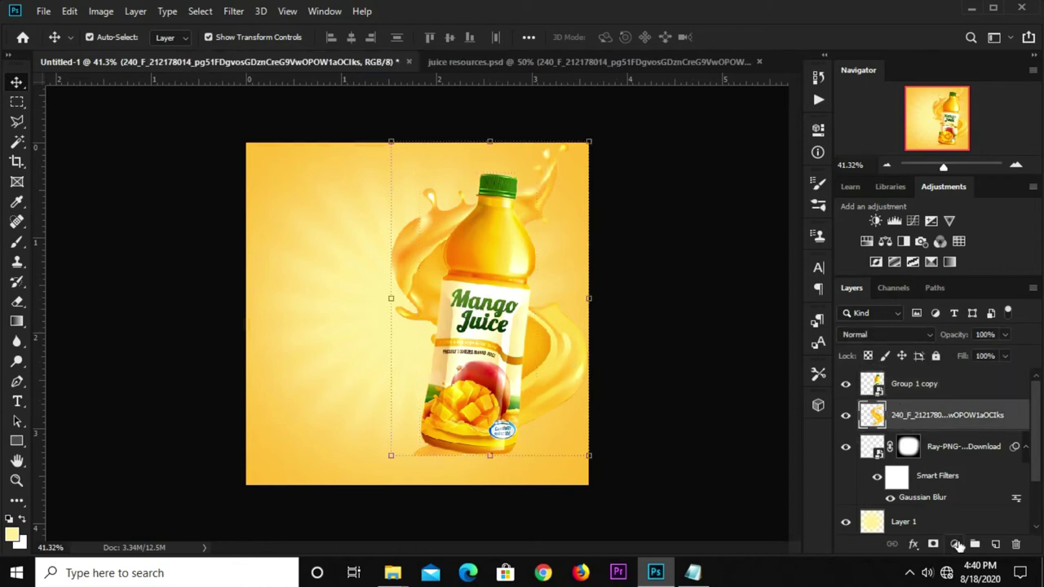
Step: Add a Curves adjustment with the curve pulled down, clipped to the juice splash
click(956, 543)
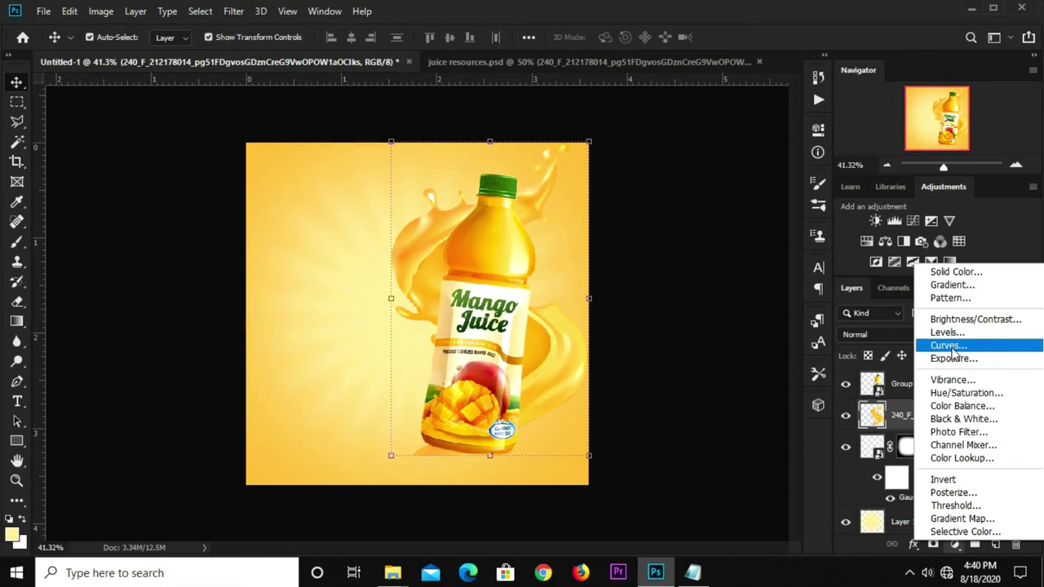
click(949, 345)
drag(688, 299, 684, 318)
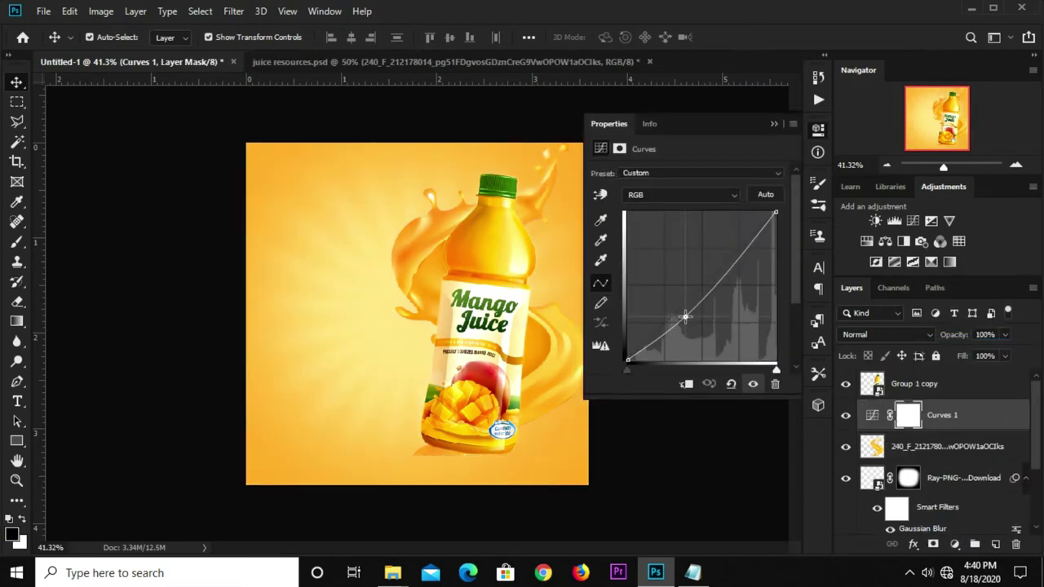
click(686, 384)
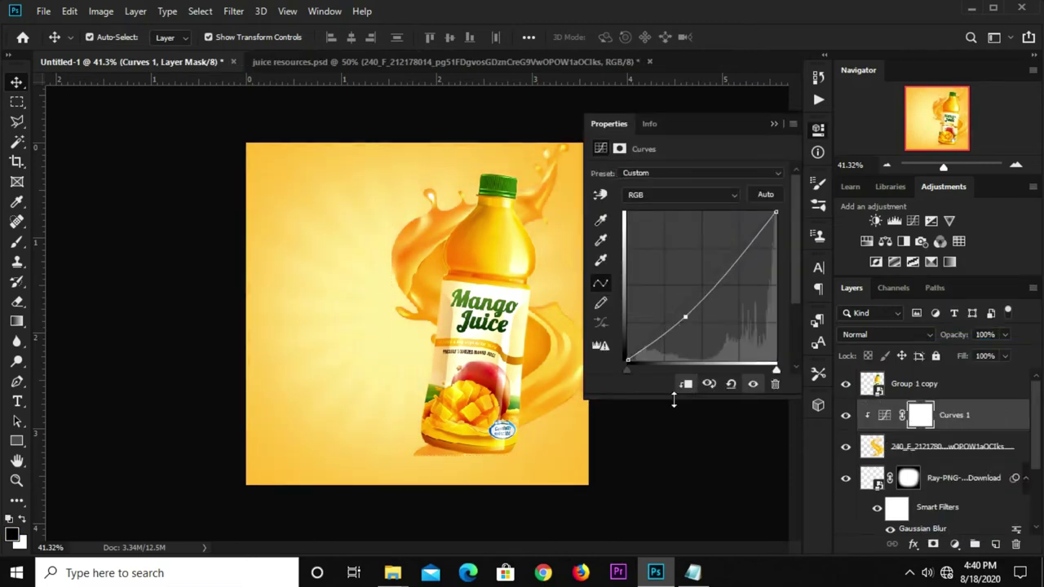
click(771, 124)
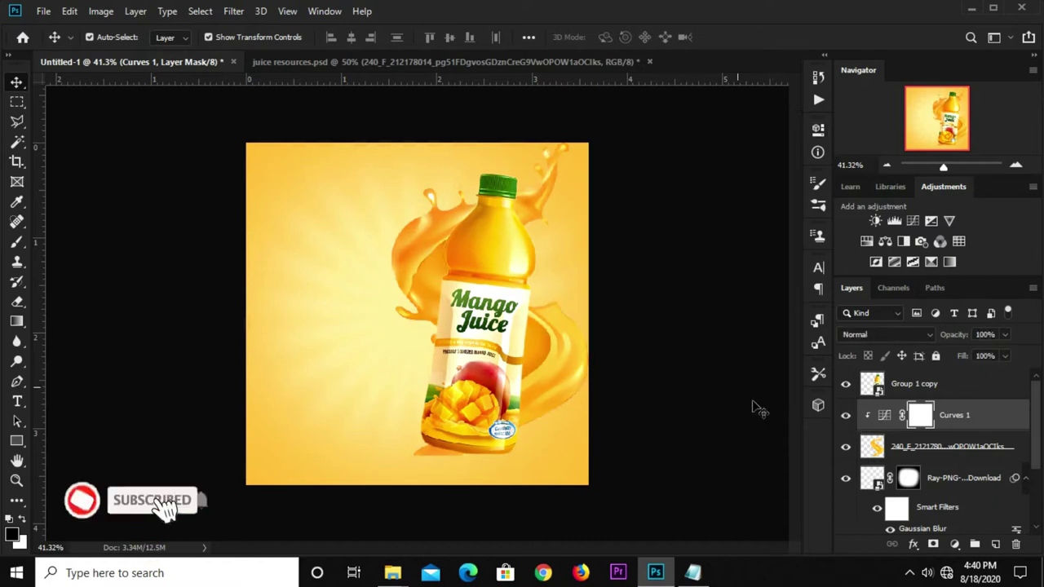
Step: Hide the juice splash layer and select the Group 1 copy bottle layer
click(680, 356)
click(550, 356)
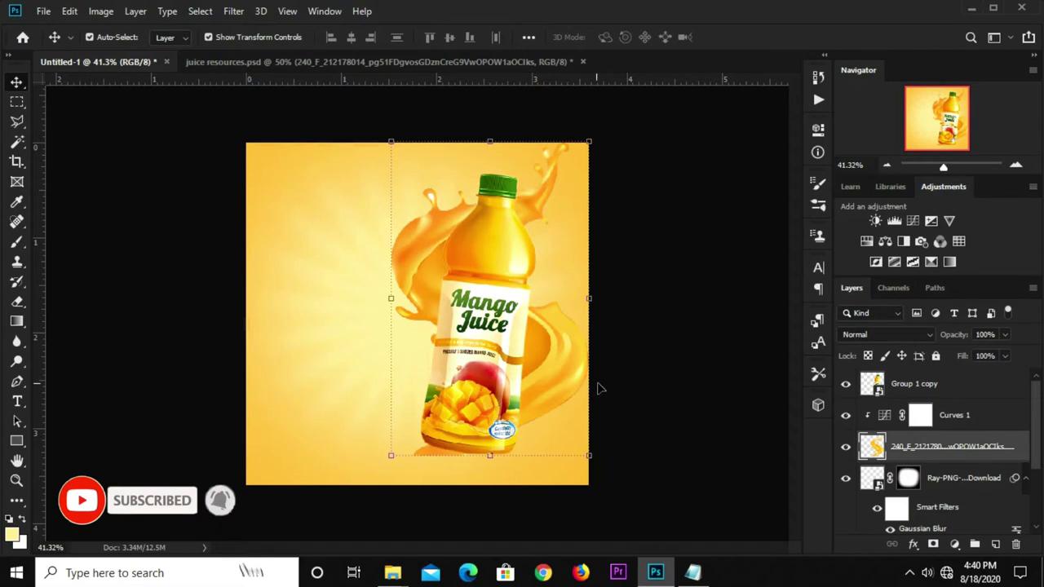
click(846, 446)
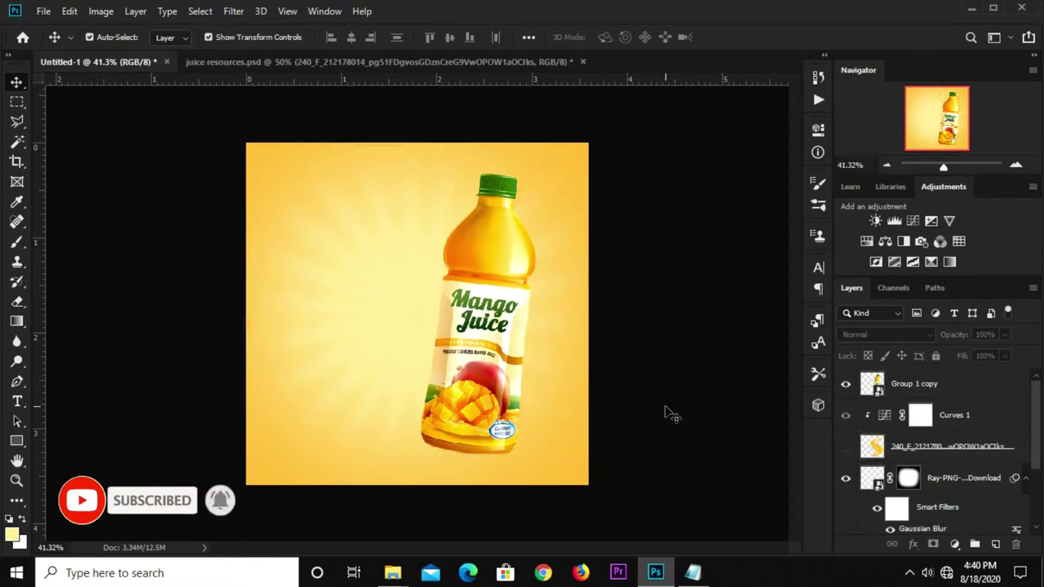
click(941, 397)
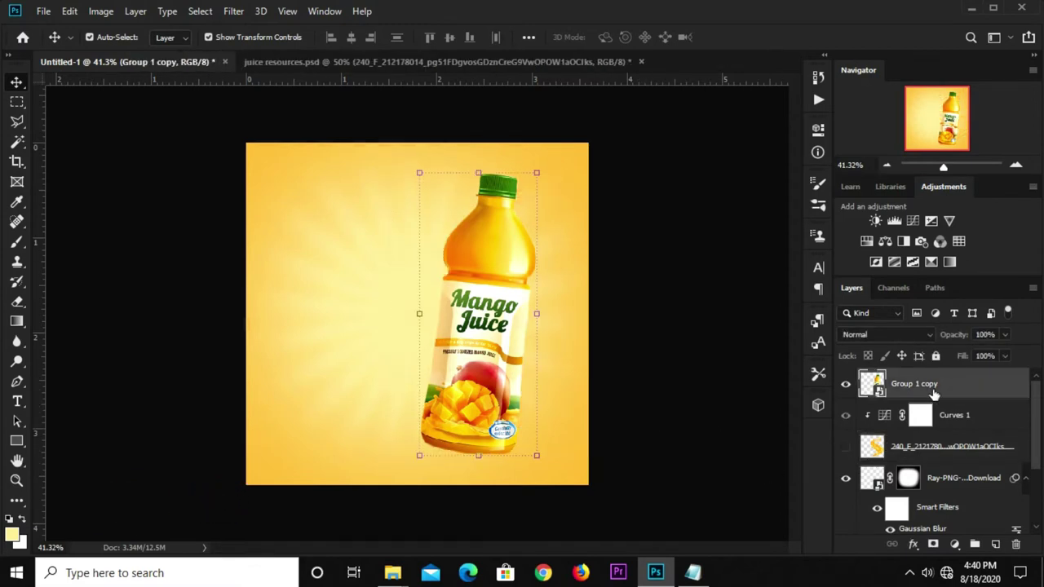
Step: Add Layer 2 below the bottle and dab a soft round 400 px black spot left of it
click(995, 544)
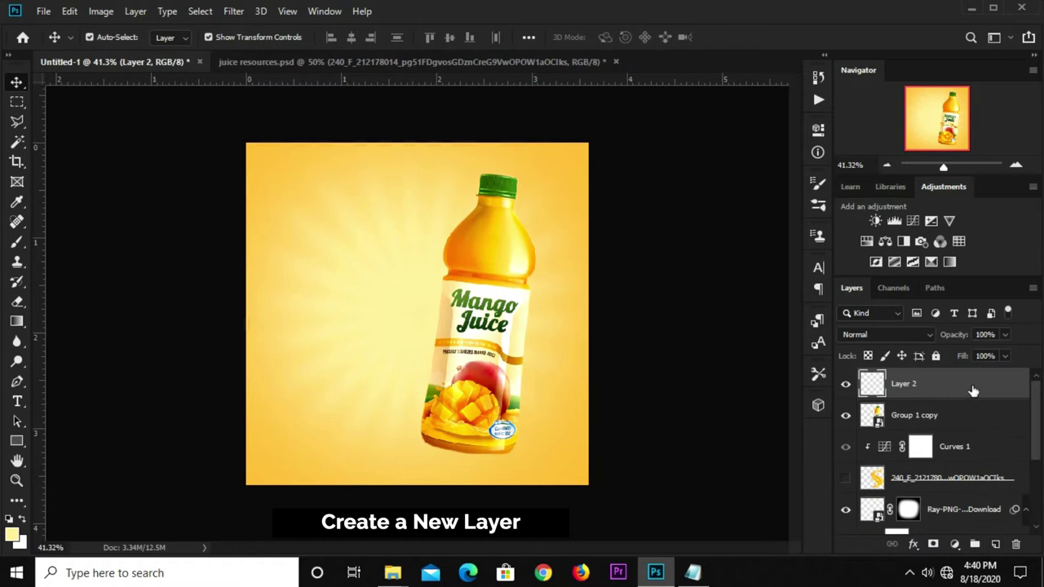
drag(973, 391, 965, 423)
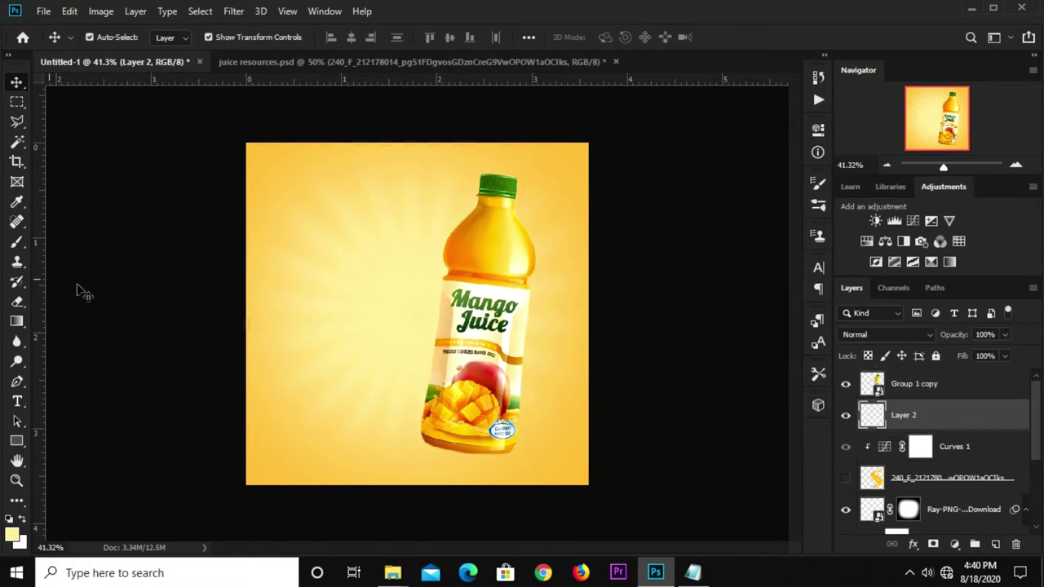
drag(16, 242, 53, 247)
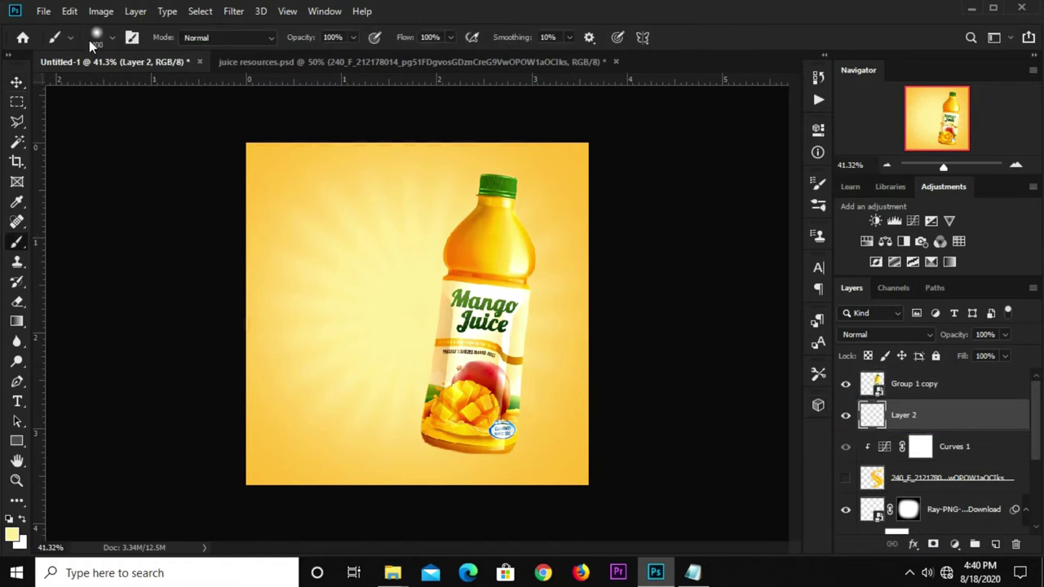
click(90, 41)
click(33, 153)
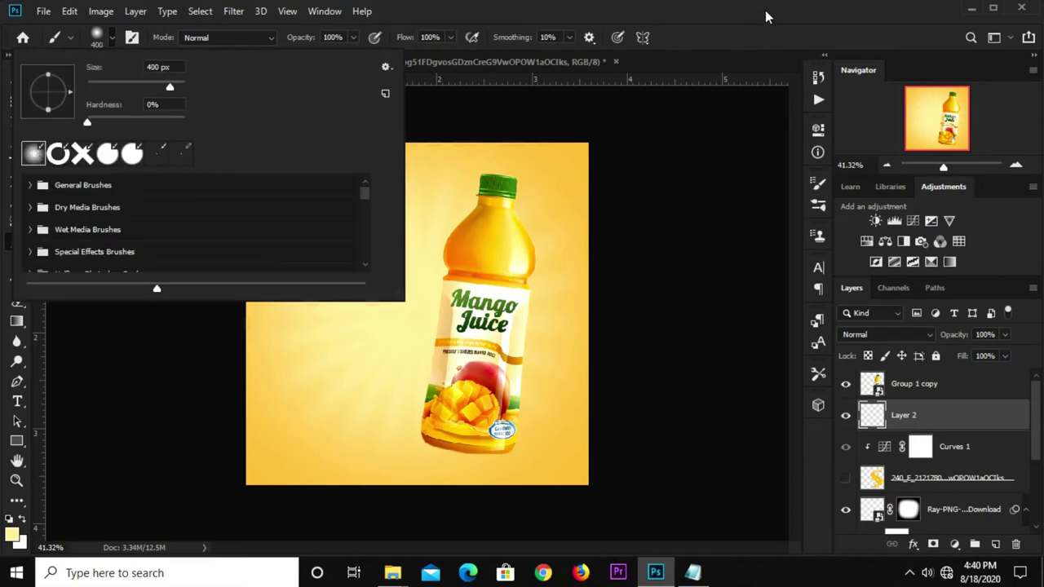
click(766, 16)
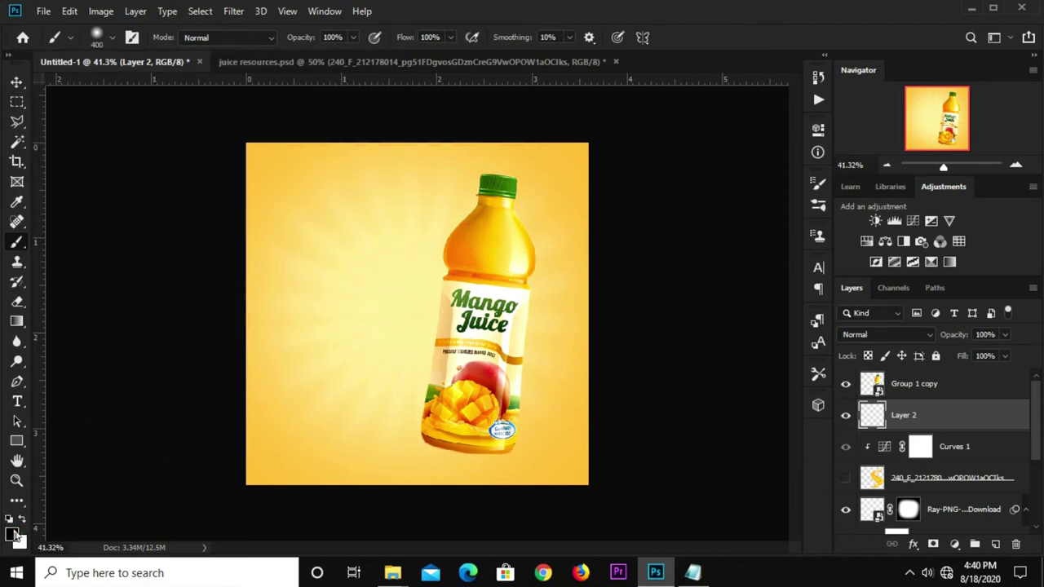
click(396, 307)
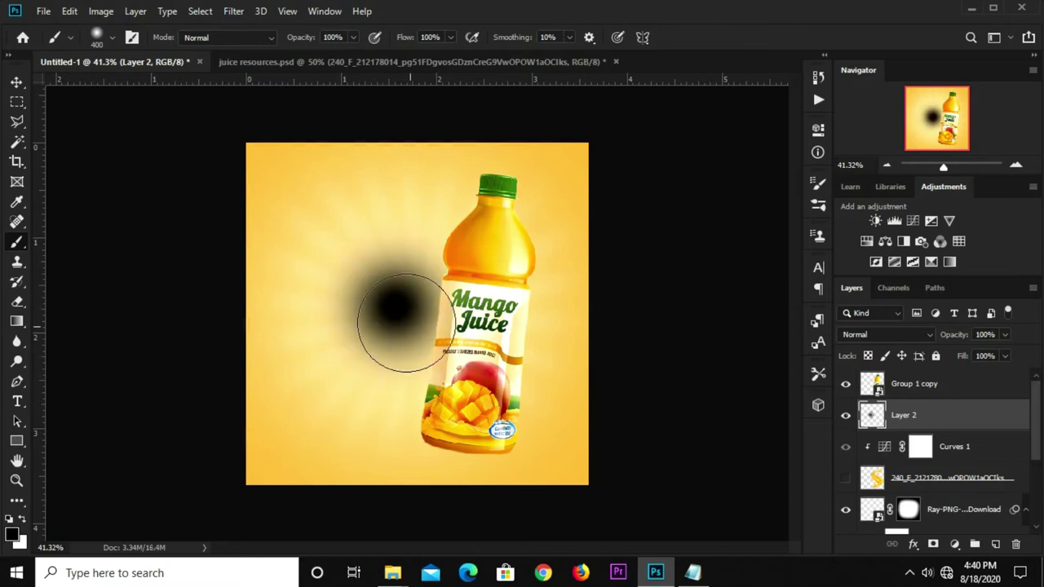
Step: Squash and widen the black spot into a flat shadow and lower its opacity to 54%
click(17, 82)
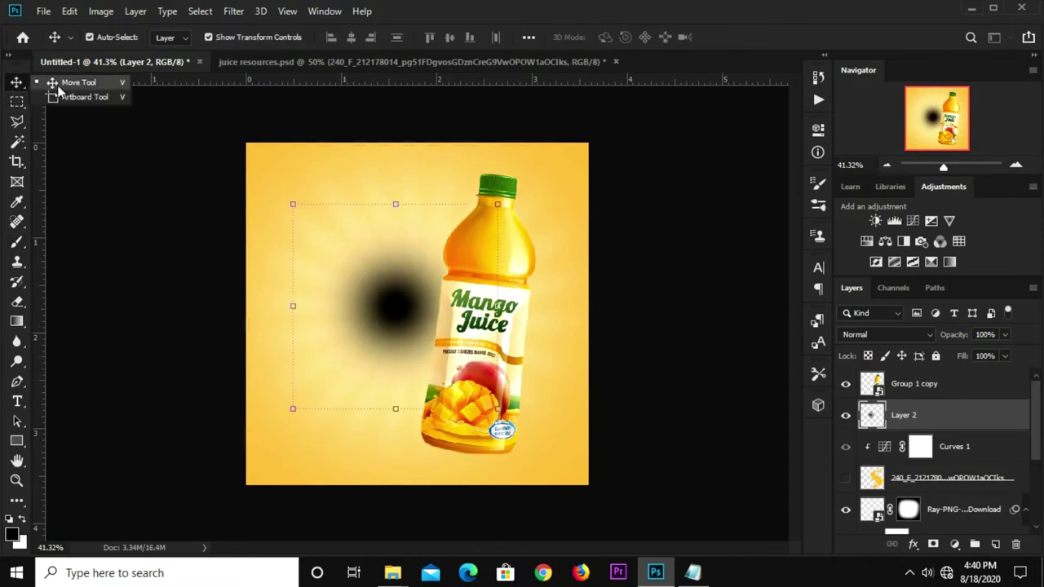
key(ctrl+t)
mouse_move(395, 204)
mouse_down()
mouse_move(399, 375)
mouse_move(445, 450)
mouse_move(469, 461)
mouse_up()
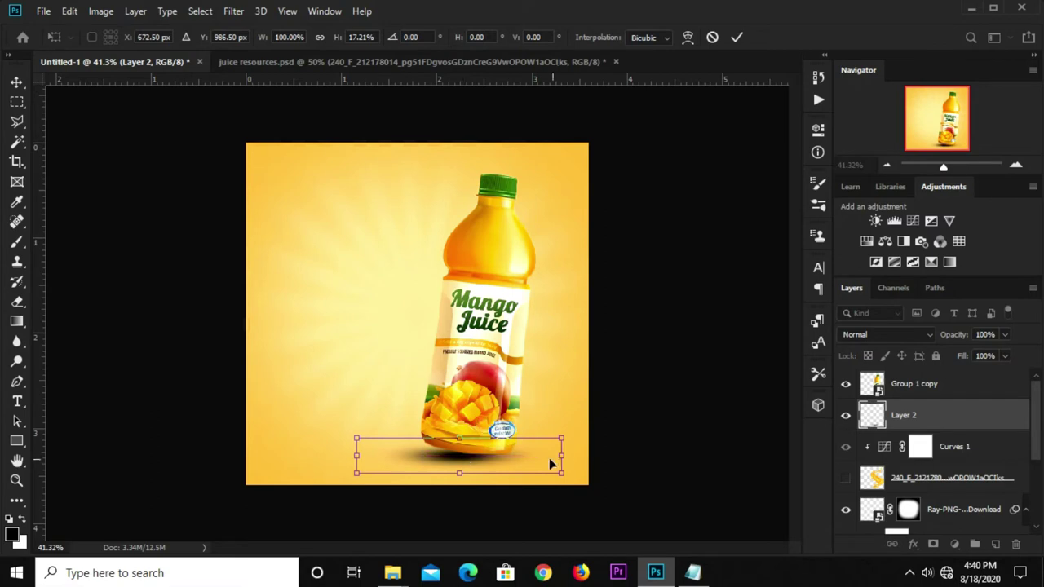
drag(580, 457, 575, 456)
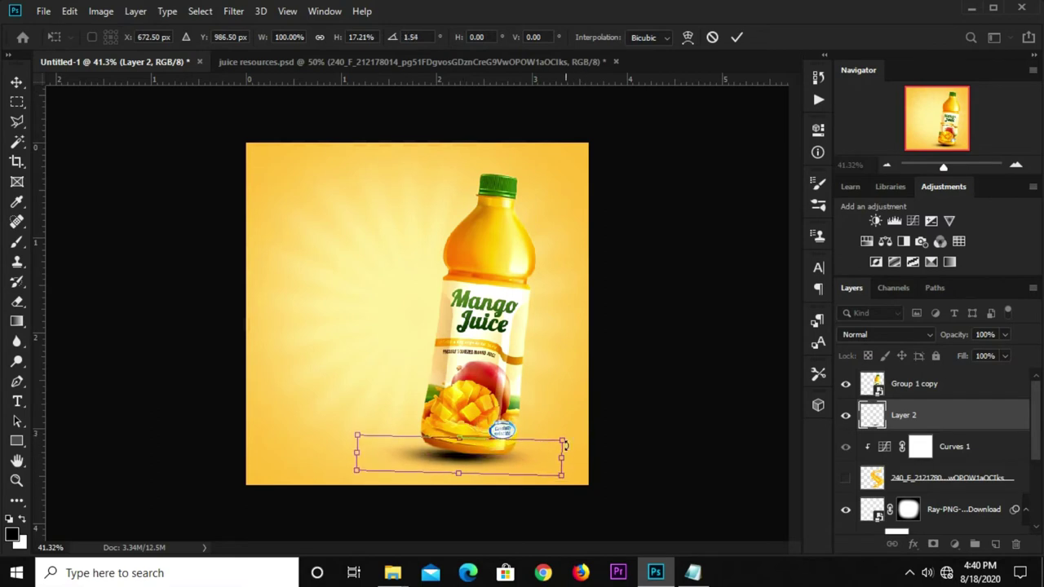
drag(563, 460, 580, 462)
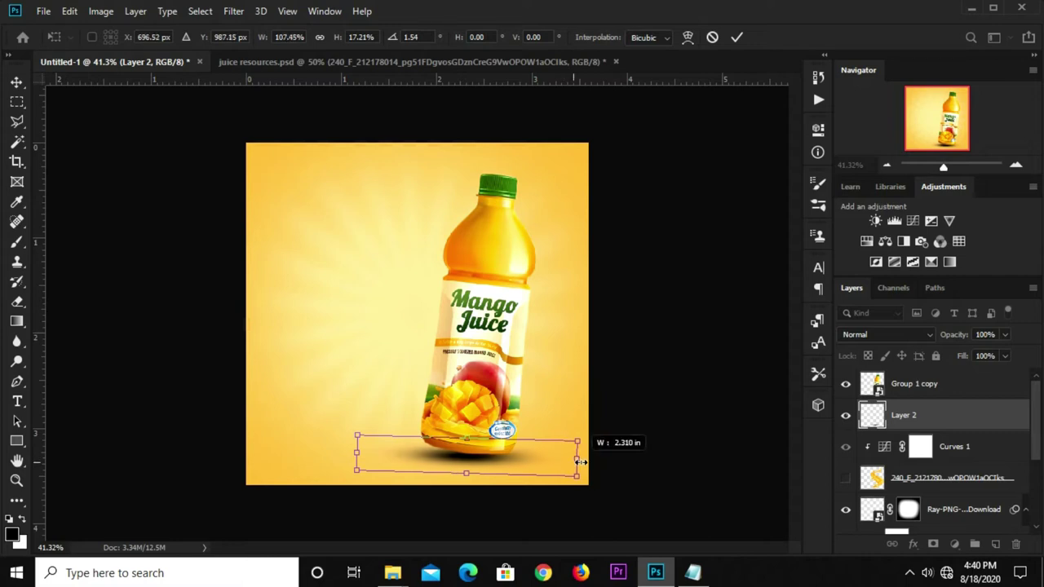
key(Return)
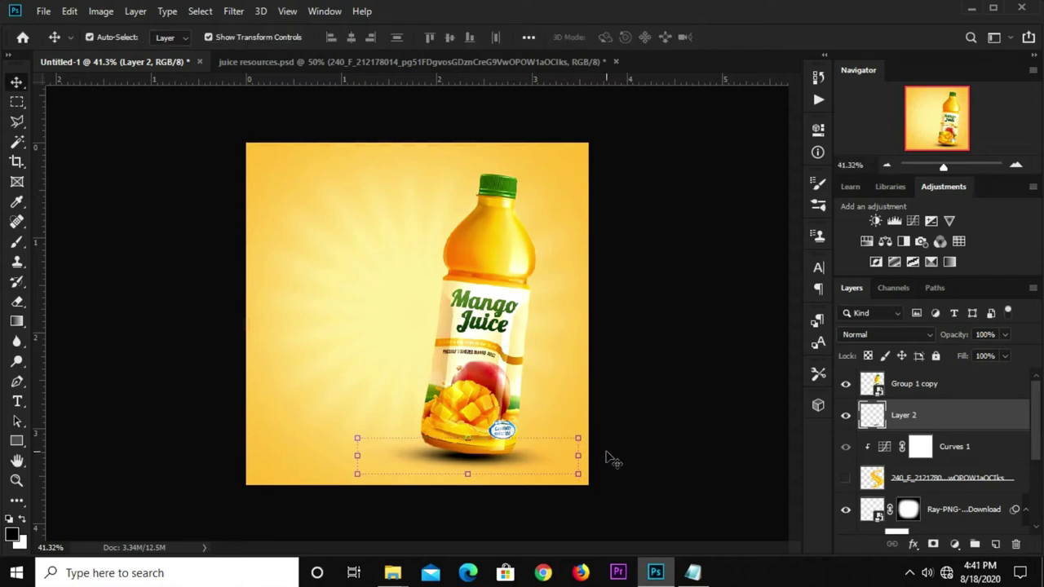
key(Left)
key(Left)
key(Left)
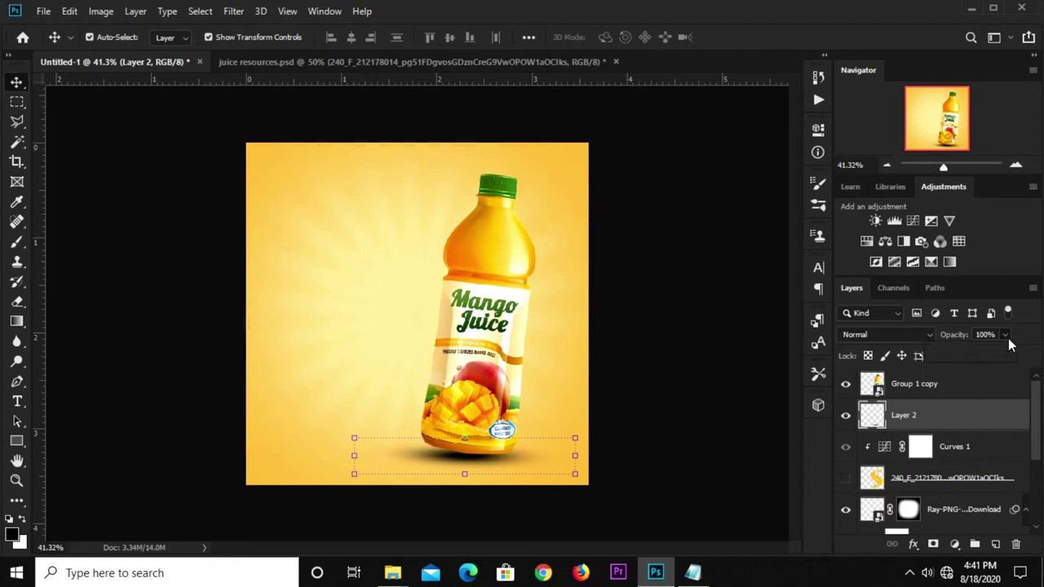
drag(1005, 352, 956, 355)
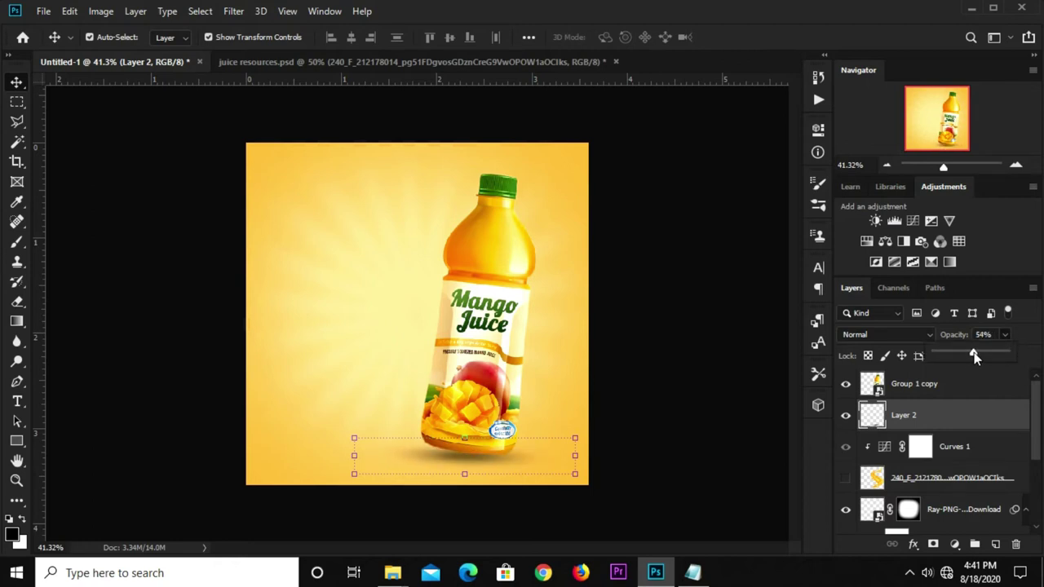
click(644, 373)
Step: Resize the shadow to about 94% height and 106% width and nudge it up under the bottle
click(495, 462)
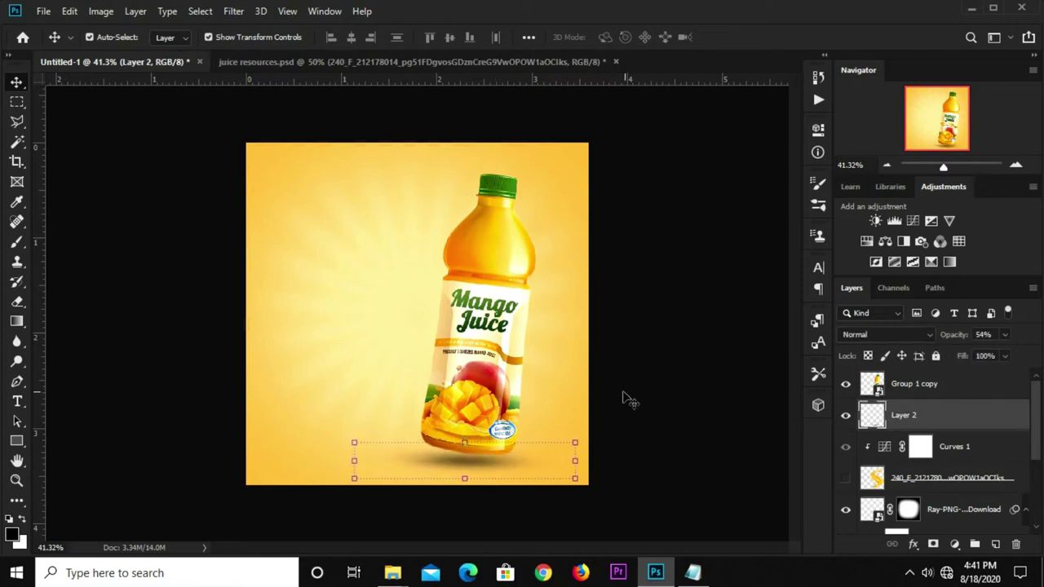
click(639, 396)
click(458, 474)
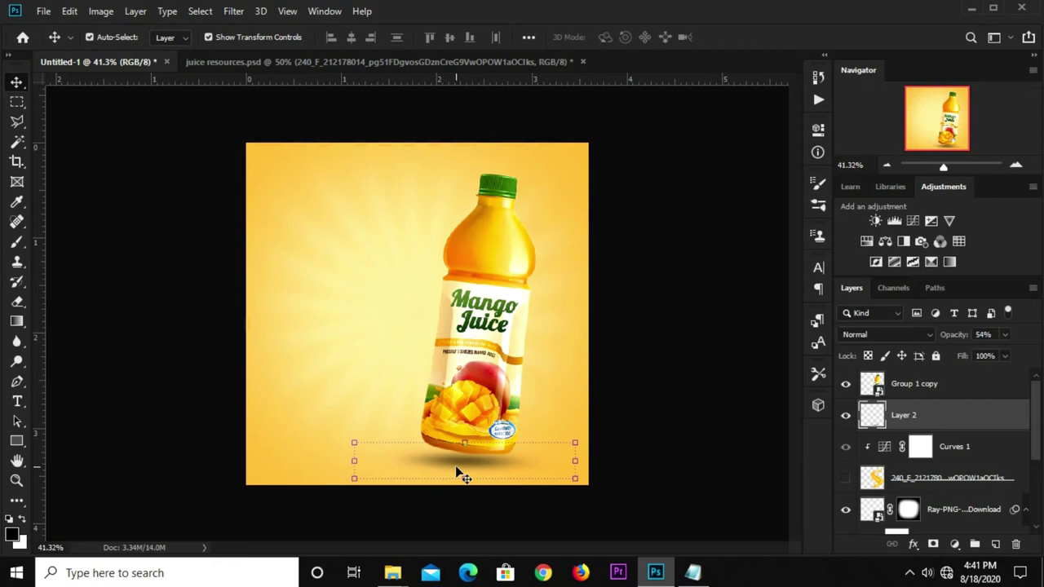
scroll(470, 473, up, 1)
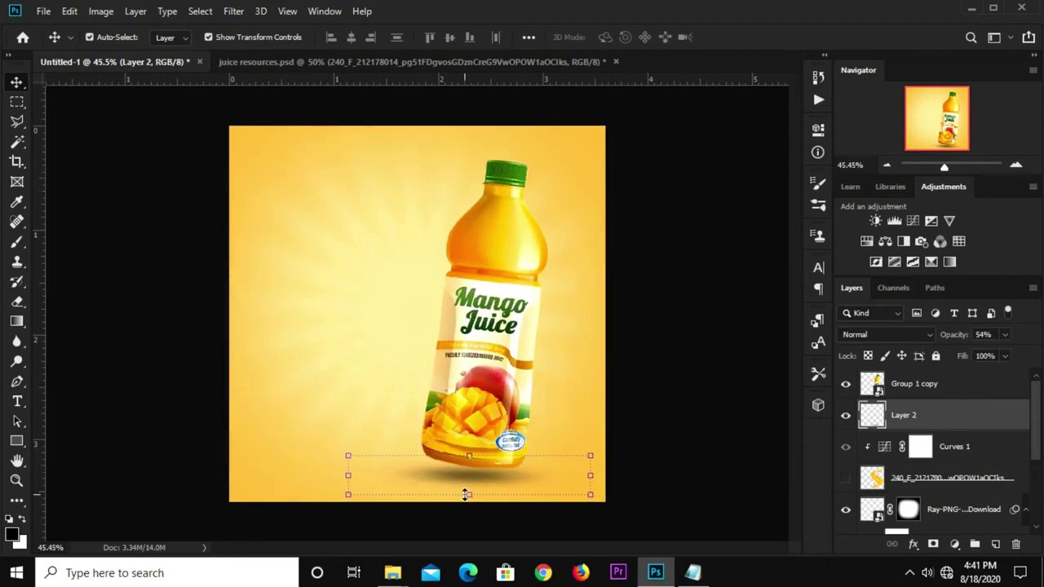
click(465, 494)
drag(468, 494, 469, 491)
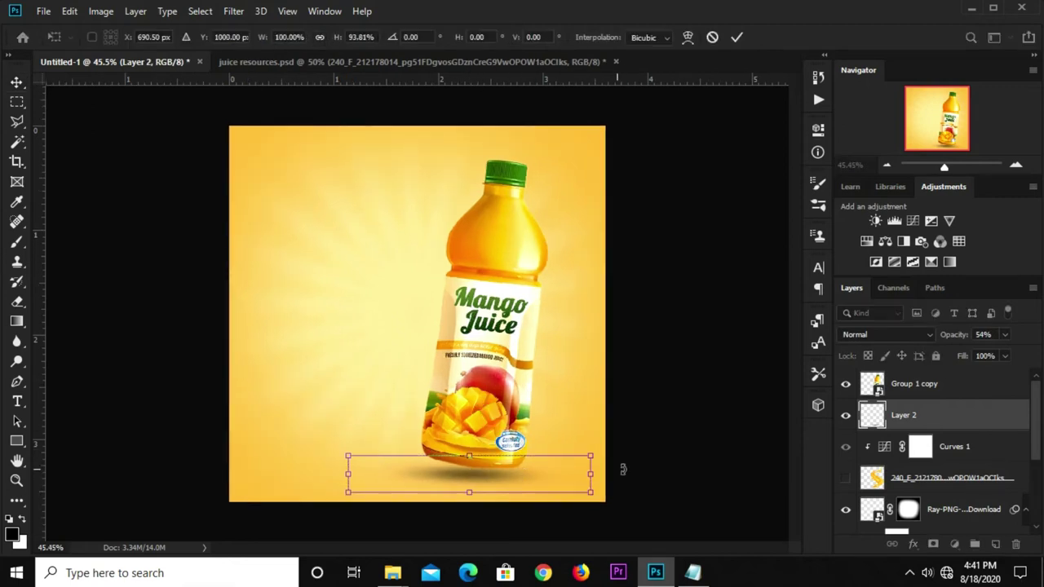
mouse_move(589, 473)
mouse_down()
mouse_move(606, 474)
mouse_move(562, 488)
mouse_up()
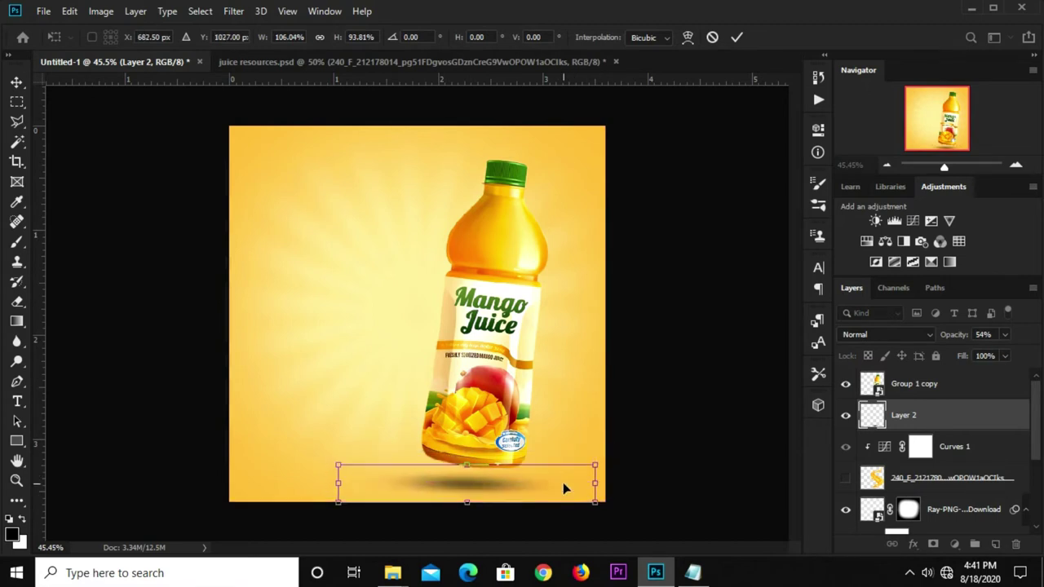
key(shift+Up)
key(Up)
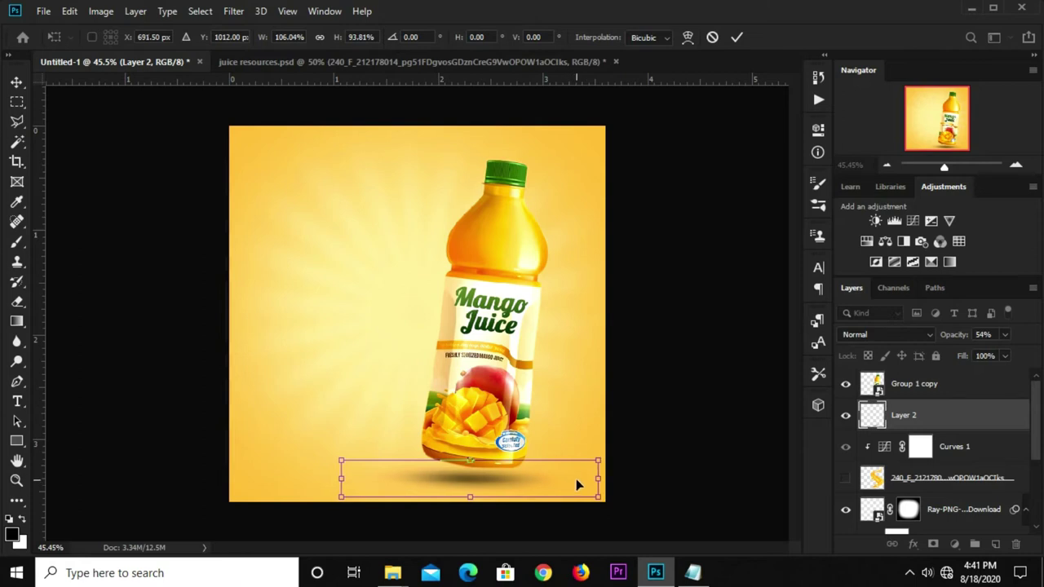
key(Return)
click(644, 353)
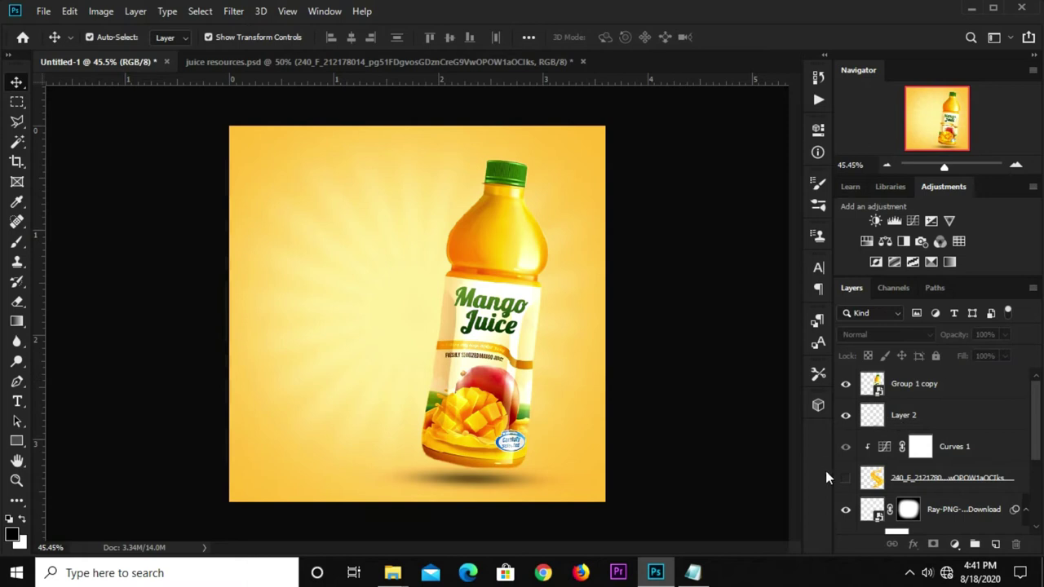
Step: Show the juice splash and Magic Wand-select the small patch at its top-left droplet tip
click(845, 478)
click(927, 480)
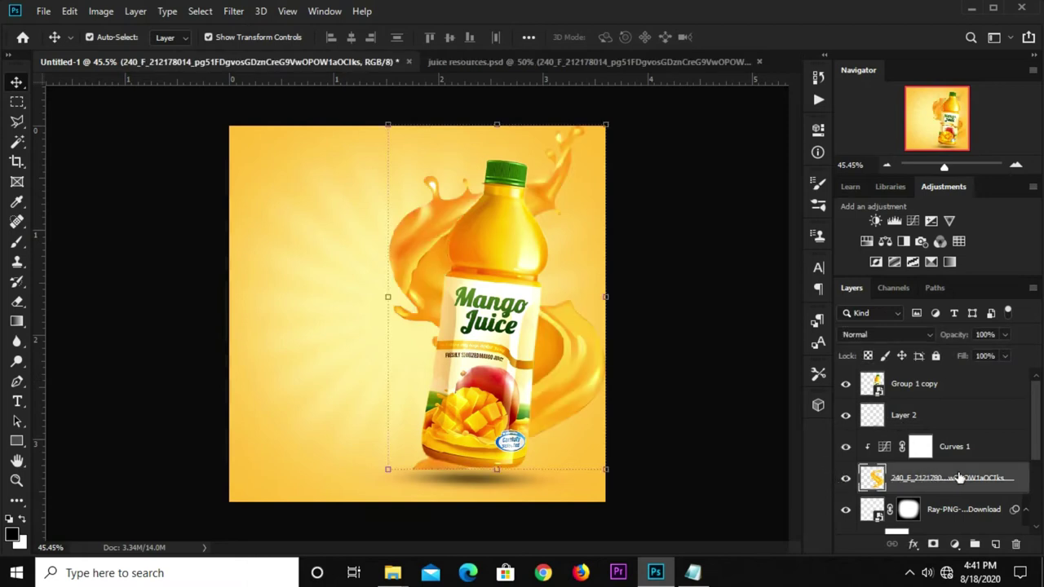
scroll(447, 177, up, 1)
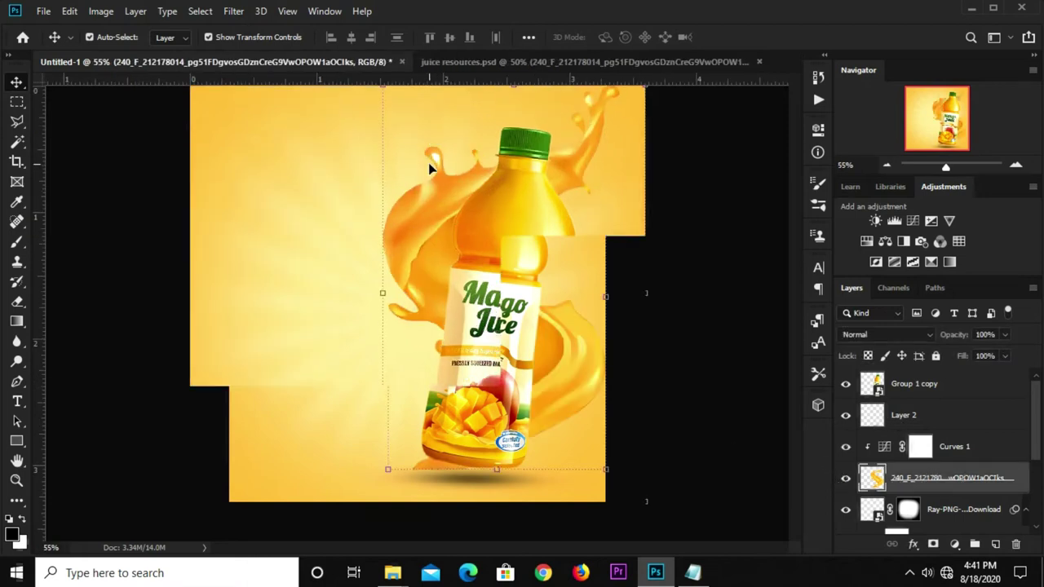
scroll(432, 168, up, 1)
scroll(444, 133, up, 1)
scroll(437, 139, up, 1)
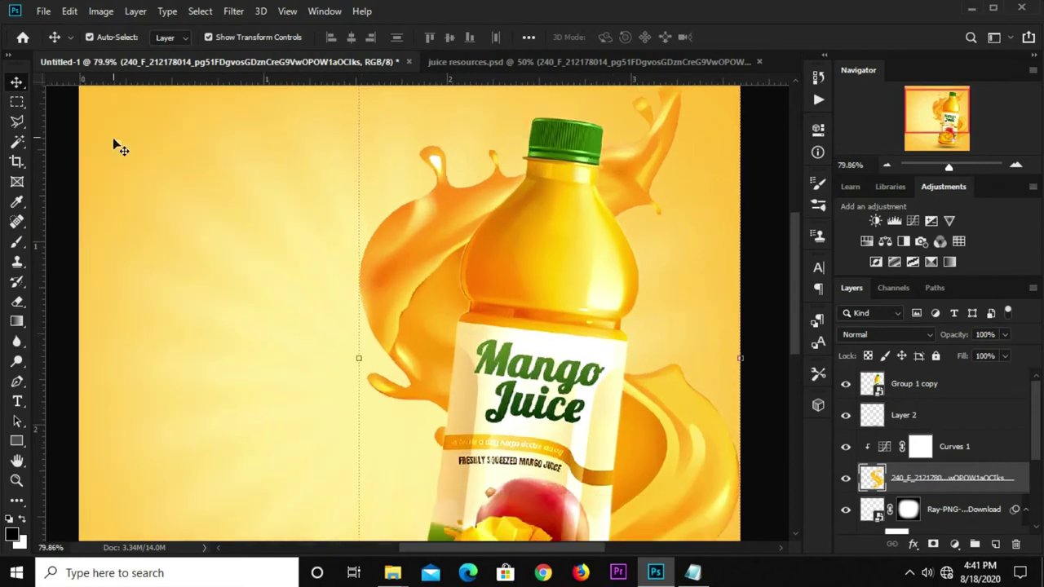
click(16, 142)
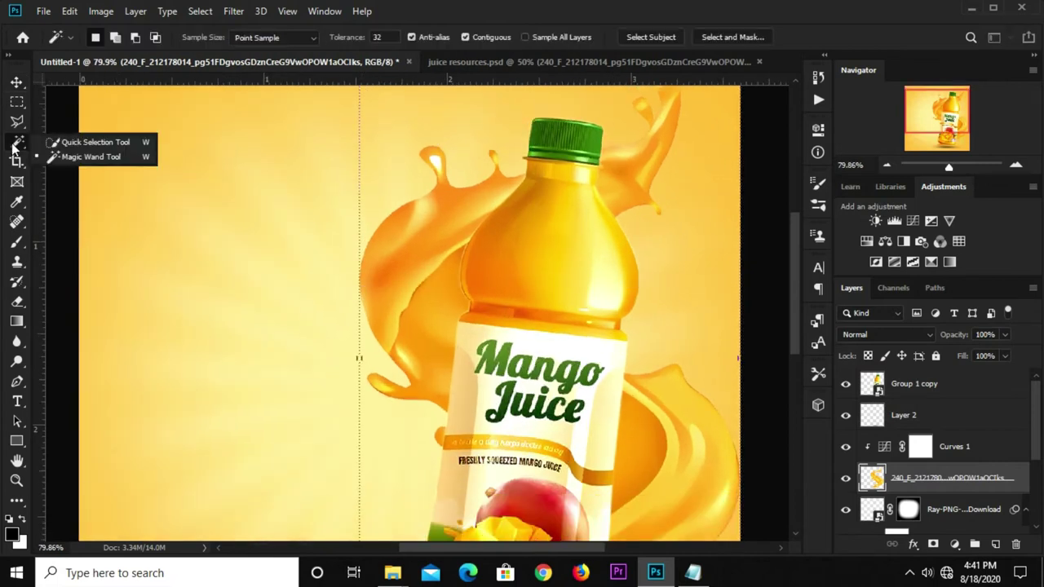
click(70, 158)
scroll(438, 157, up, 1)
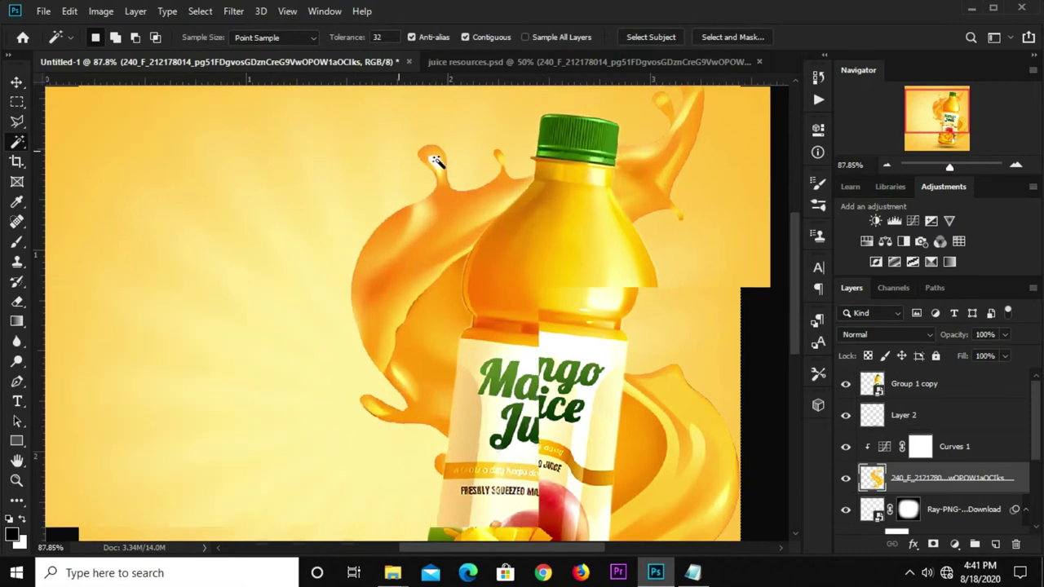
click(434, 160)
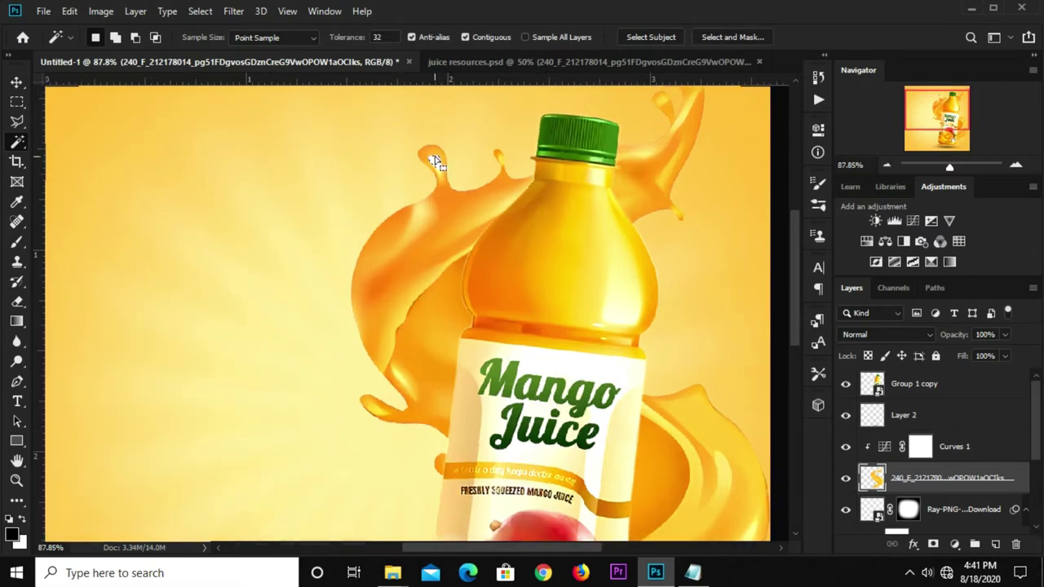
Step: Expand the selection by 2 px and Content-Aware Fill the patch
click(200, 11)
mouse_move(212, 229)
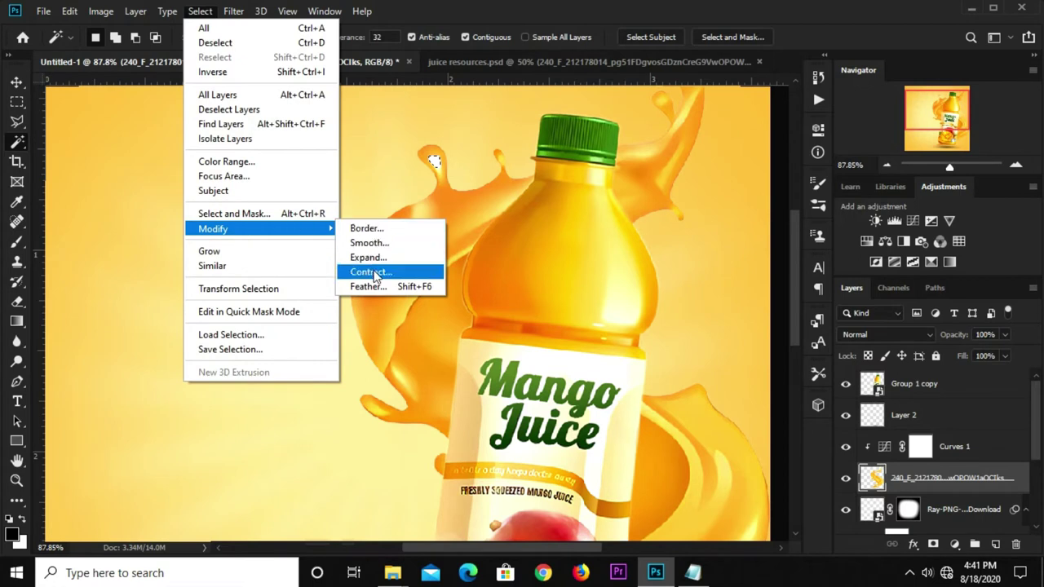
click(375, 258)
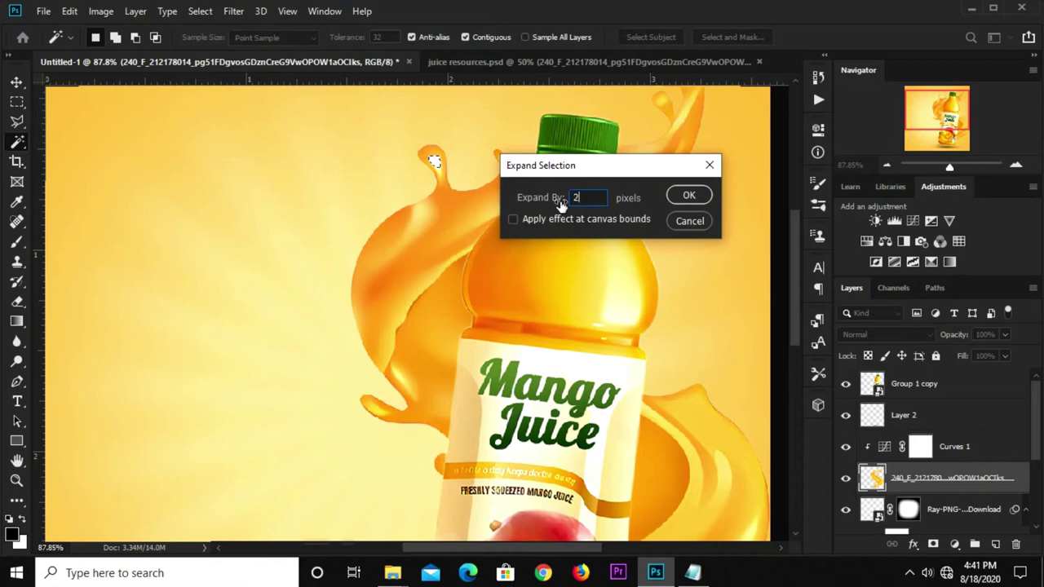
click(683, 196)
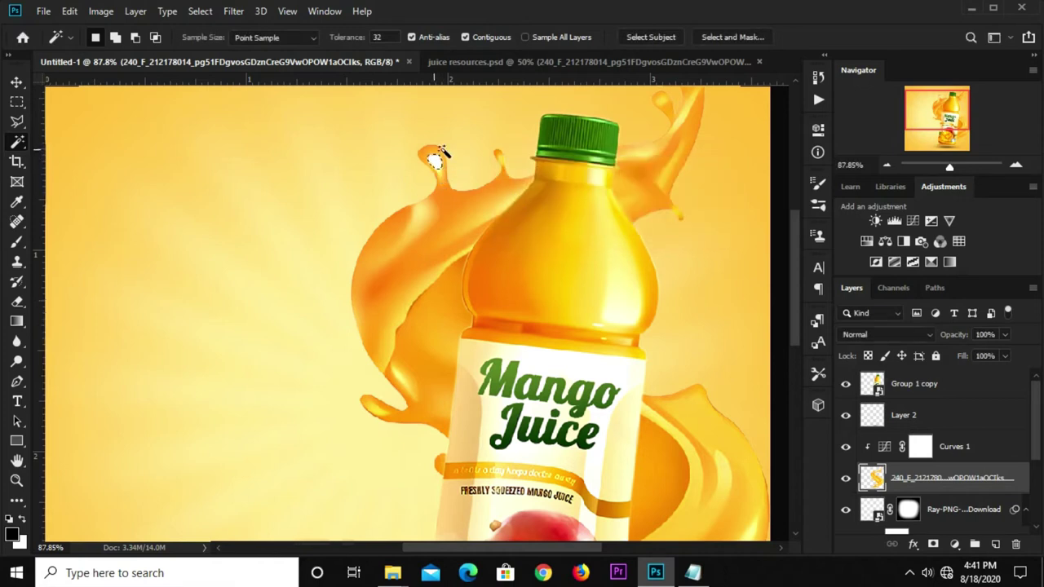
right_click(16, 102)
click(74, 104)
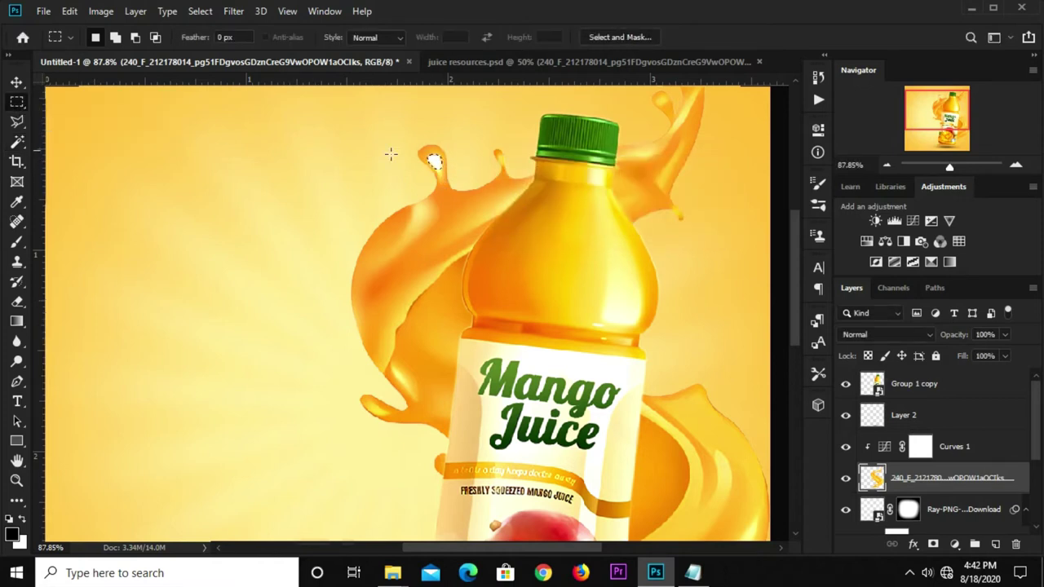
right_click(433, 162)
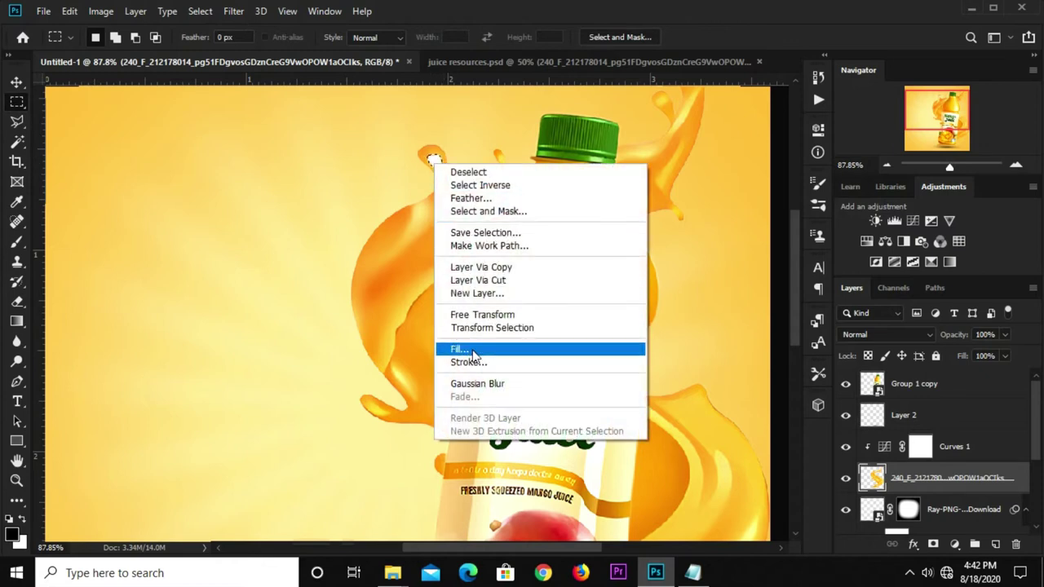
click(477, 349)
click(526, 134)
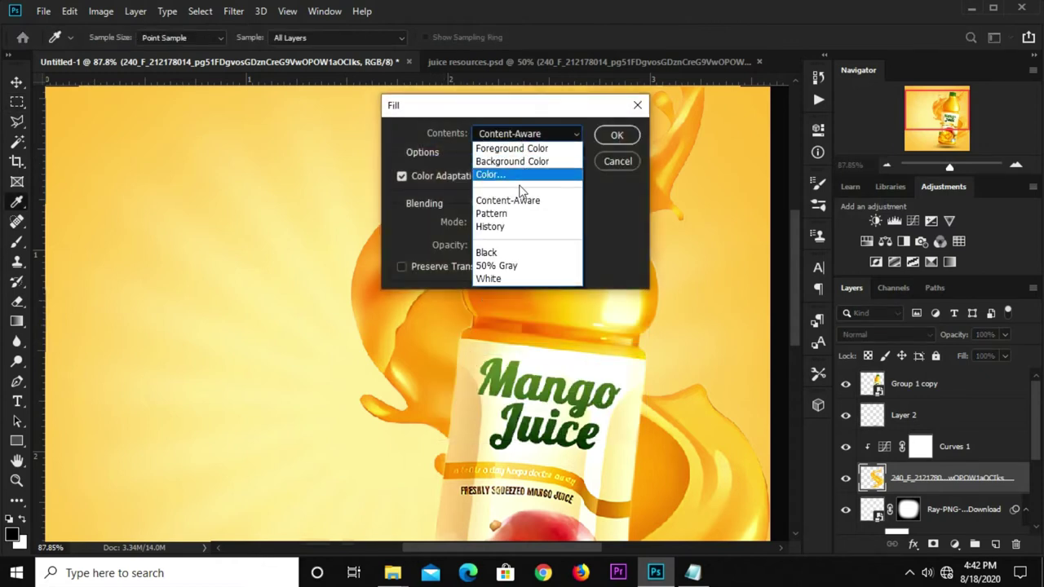
click(514, 198)
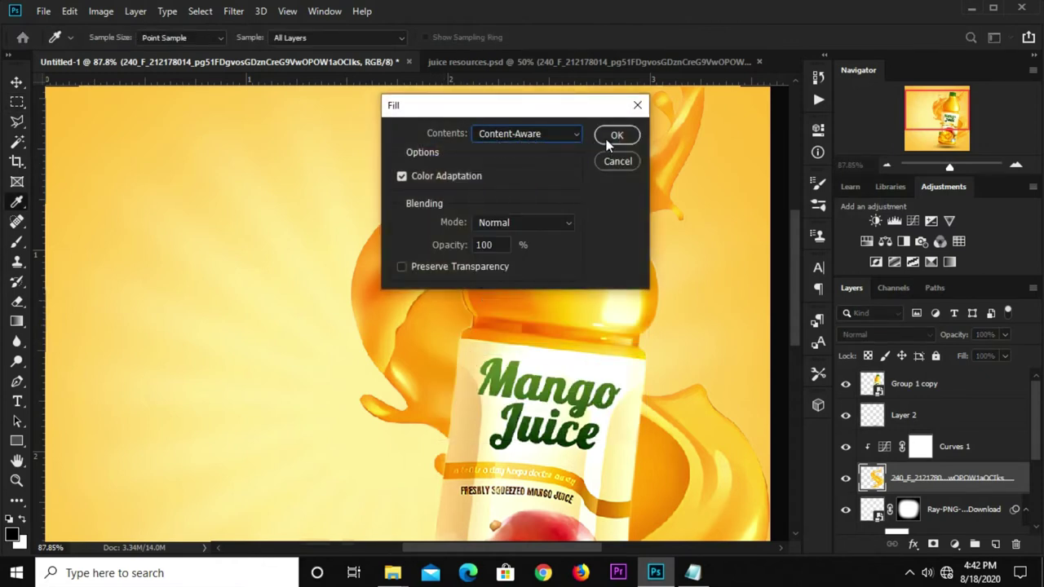
click(610, 137)
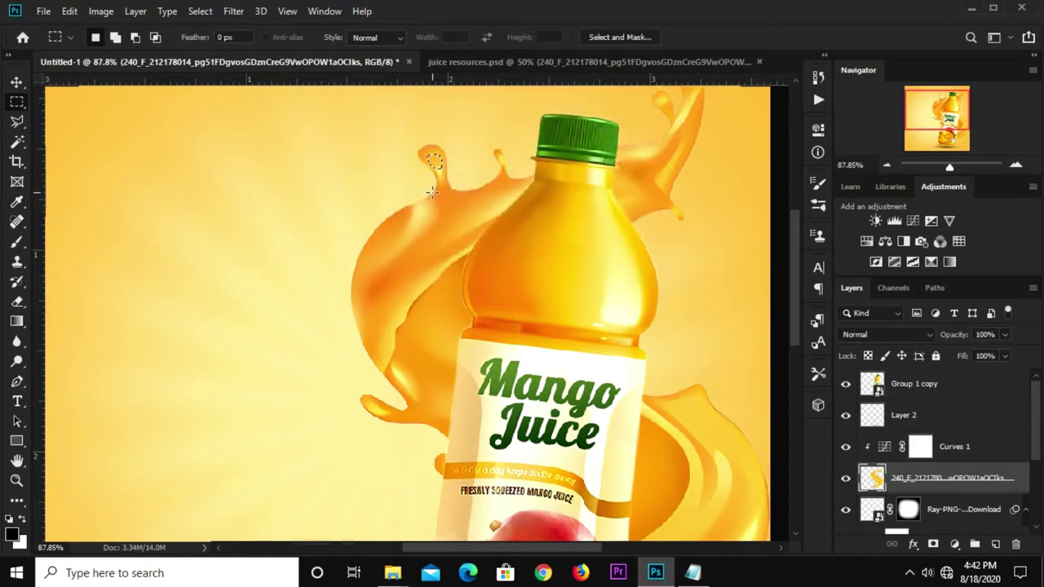
key(ctrl+minus)
key(ctrl+minus)
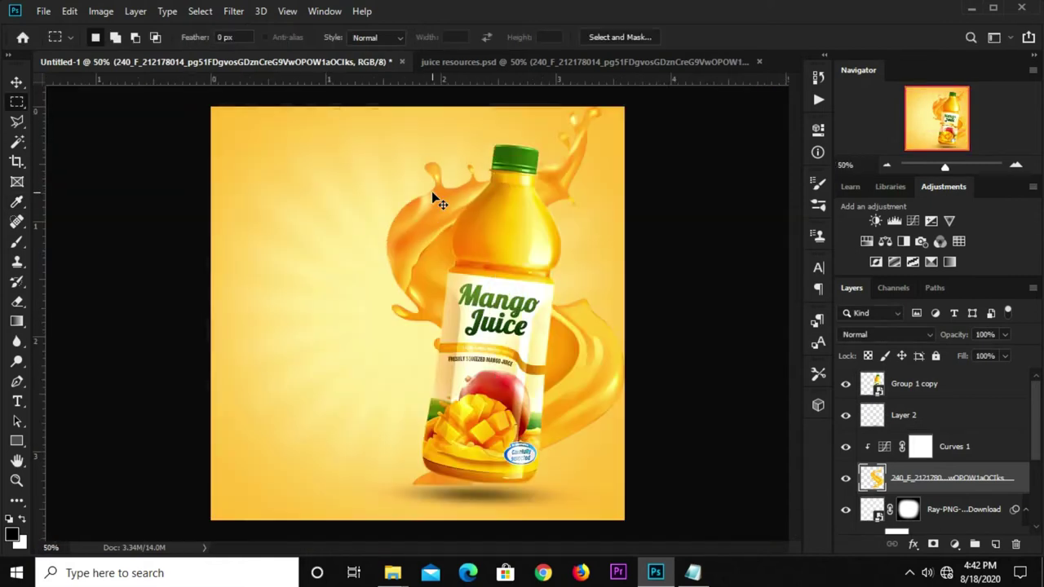
key(ctrl+d)
Step: Drop the patch selection and make the juice splash the active layer
key(v)
click(656, 224)
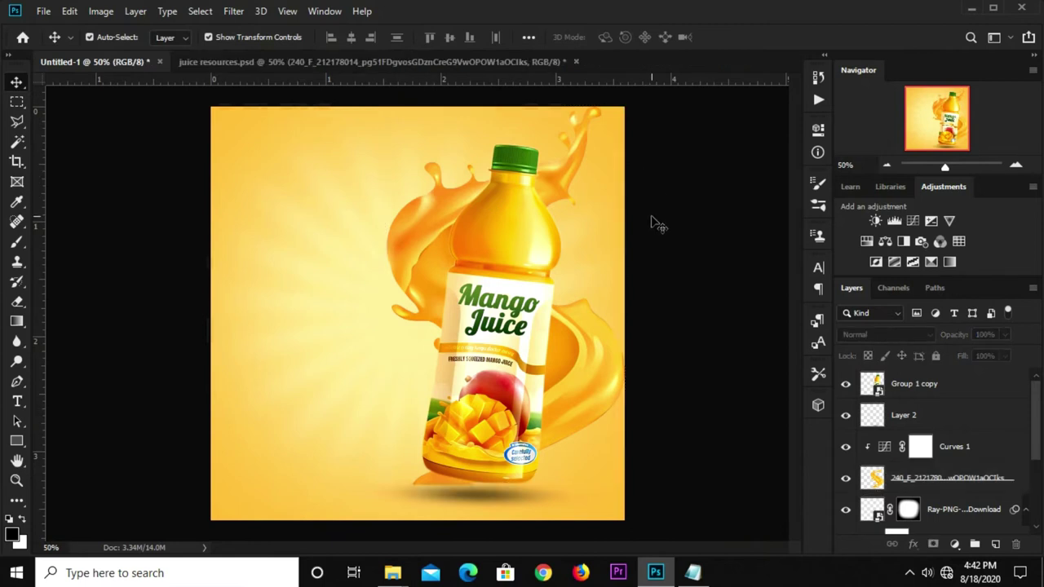
click(395, 238)
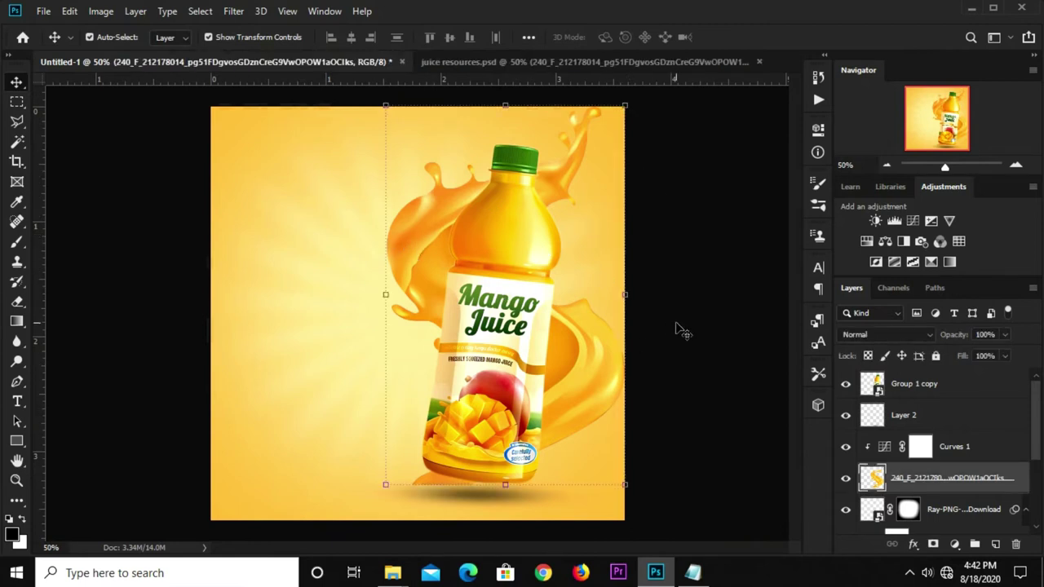
click(605, 383)
click(598, 383)
Step: Polygonal Lasso the stray splash at the bottle's bottom-left, delete it, and deselect
click(16, 120)
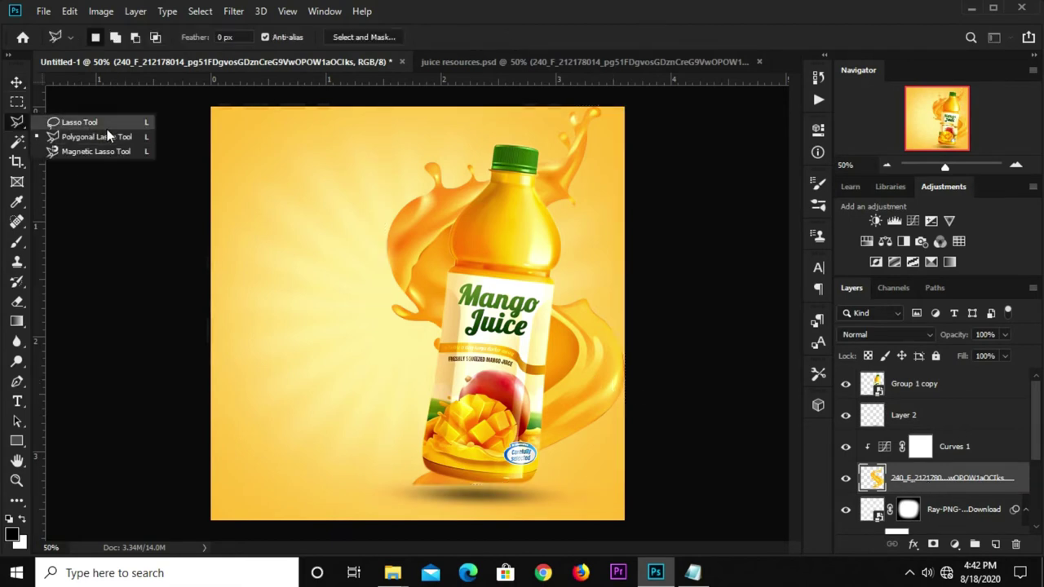
click(98, 137)
click(418, 422)
click(595, 515)
click(376, 522)
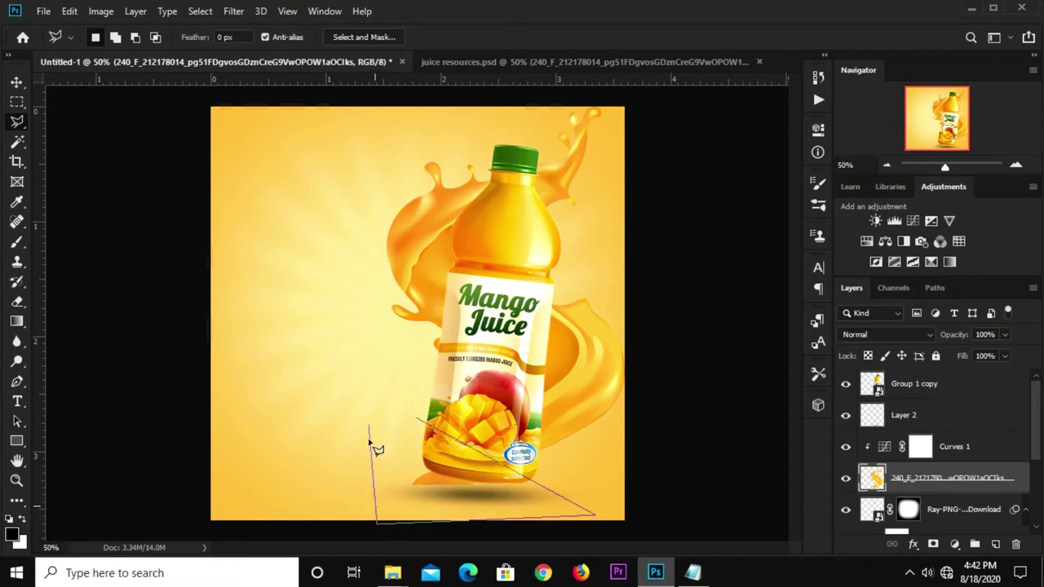
click(418, 422)
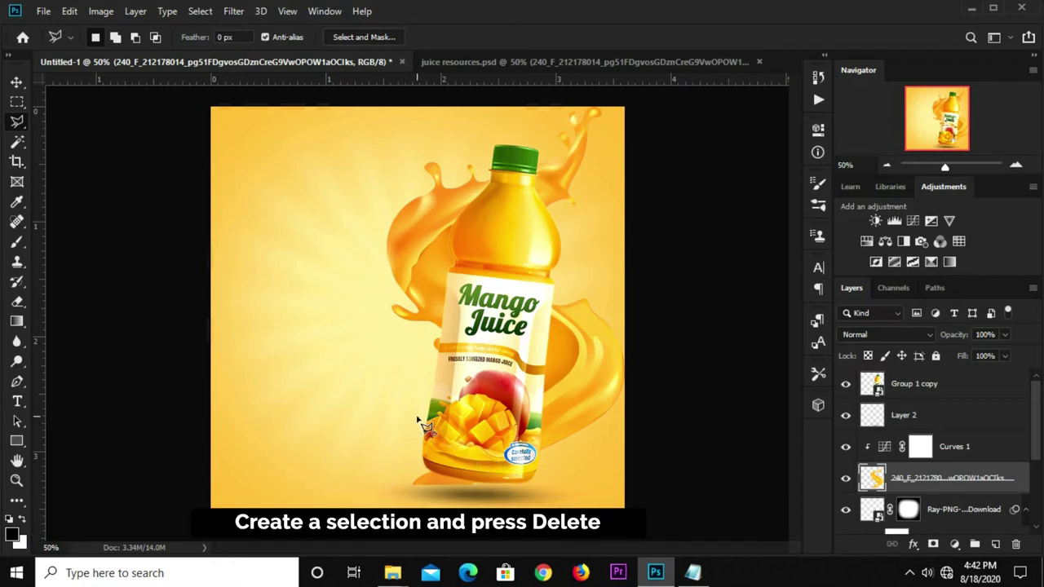
key(ctrl+d)
key(v)
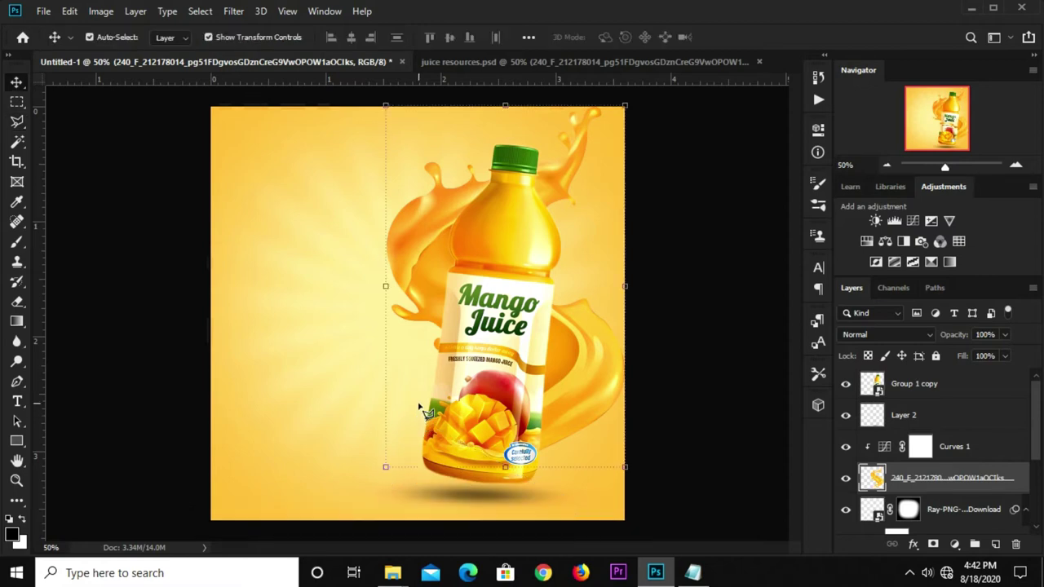
click(671, 367)
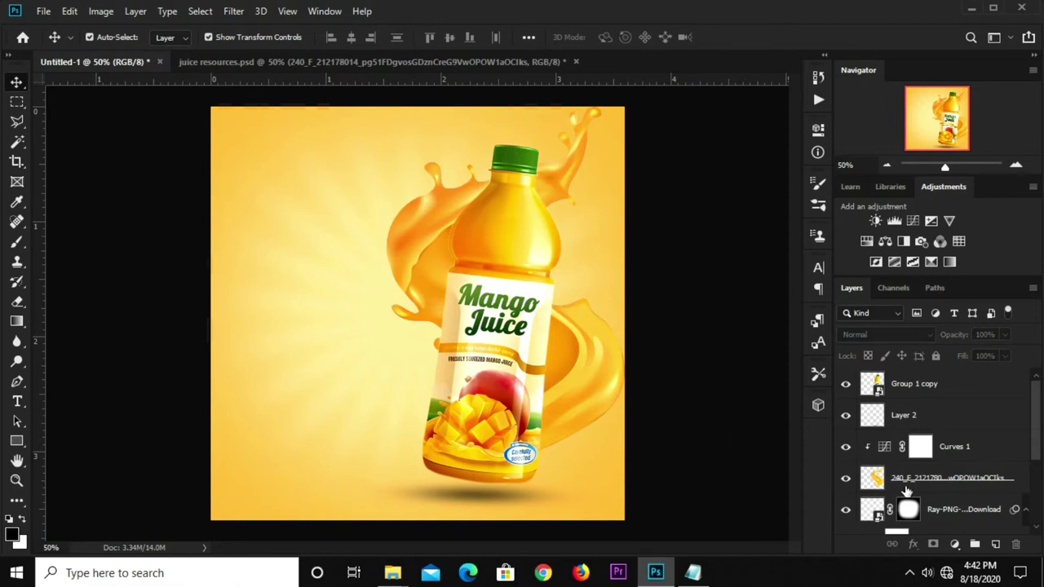
Step: Nudge the bottle and juice splash slightly to the left
click(951, 488)
shift+click(934, 392)
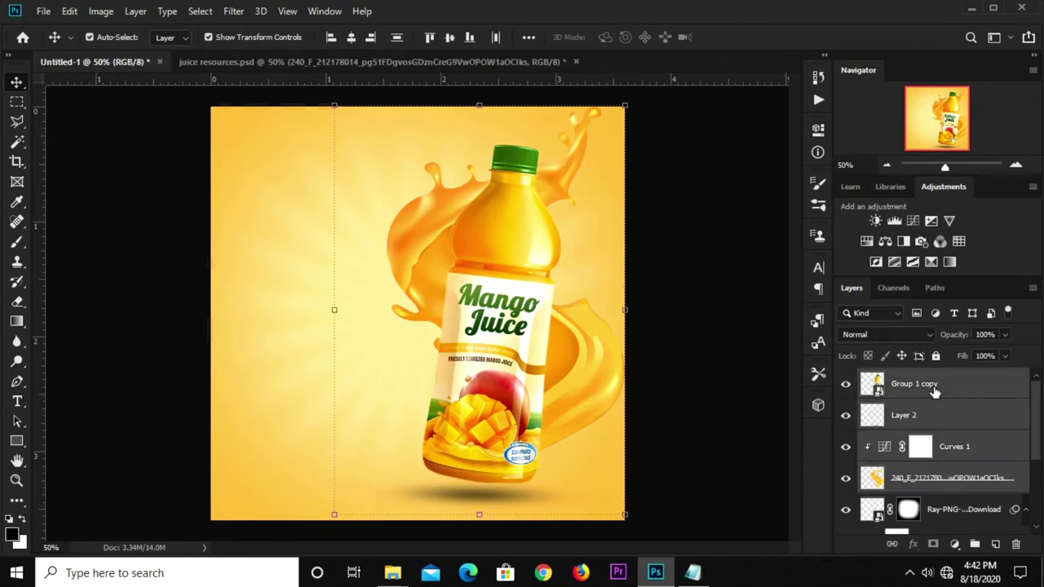
key(Left)
key(Left)
key(Left)
key(Left)
key(Left)
key(Left)
key(Left)
key(Left)
key(Left)
key(Left)
key(Left)
key(Left)
key(Left)
key(Left)
key(Left)
key(Left)
key(Left)
key(Left)
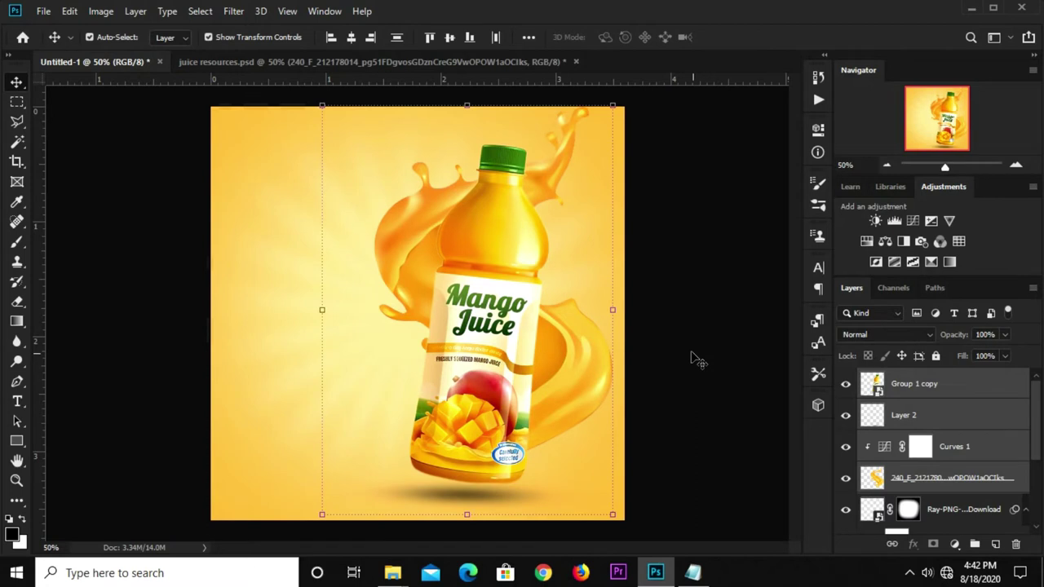
click(687, 347)
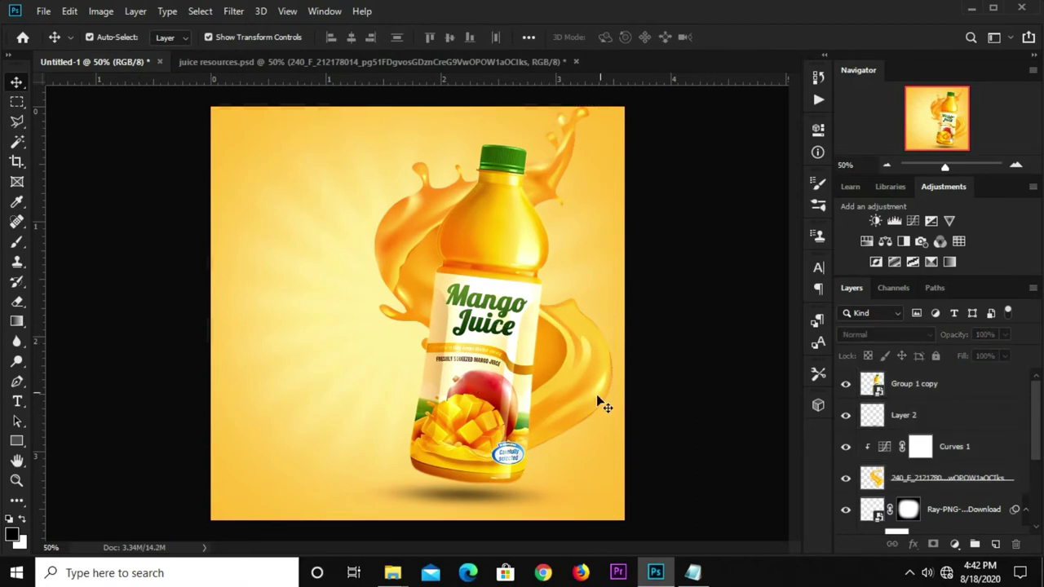
Step: Mask Group 1 copy with the splash's top outline, lower part subtracted, and invert the mask
click(404, 281)
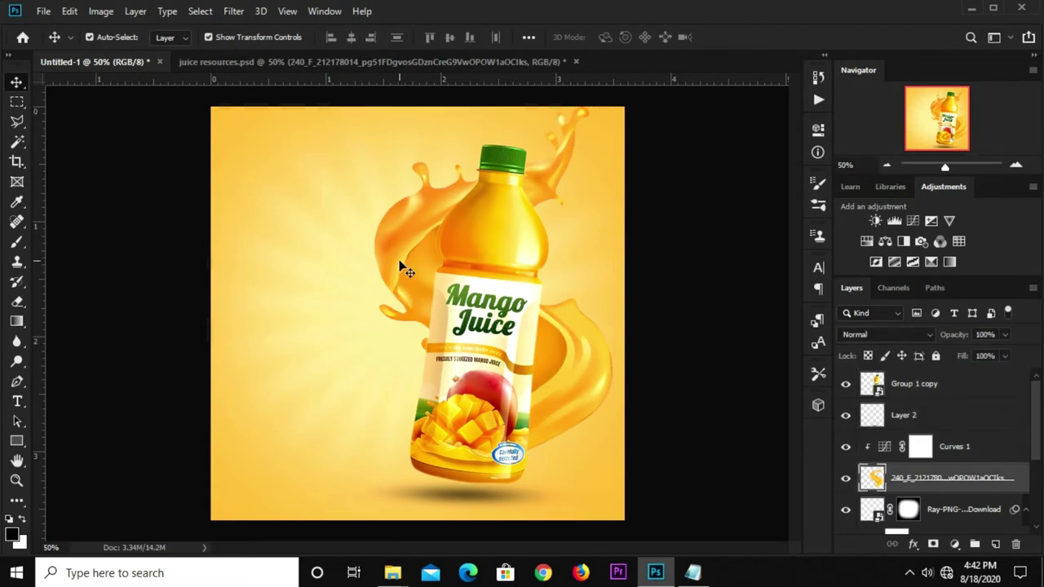
ctrl+click(872, 478)
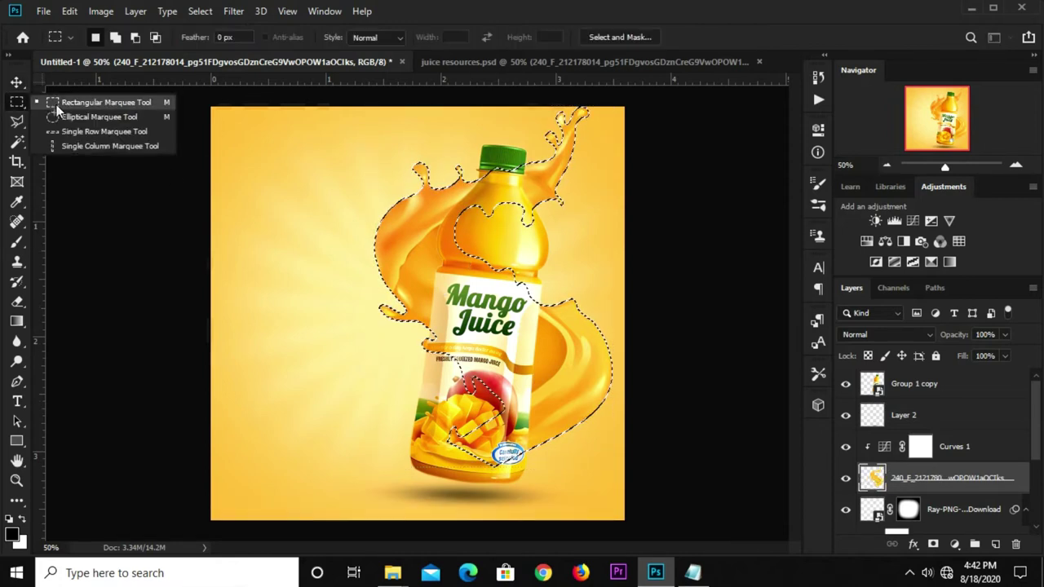
drag(17, 101, 61, 107)
key(alt)
drag(352, 227, 681, 480)
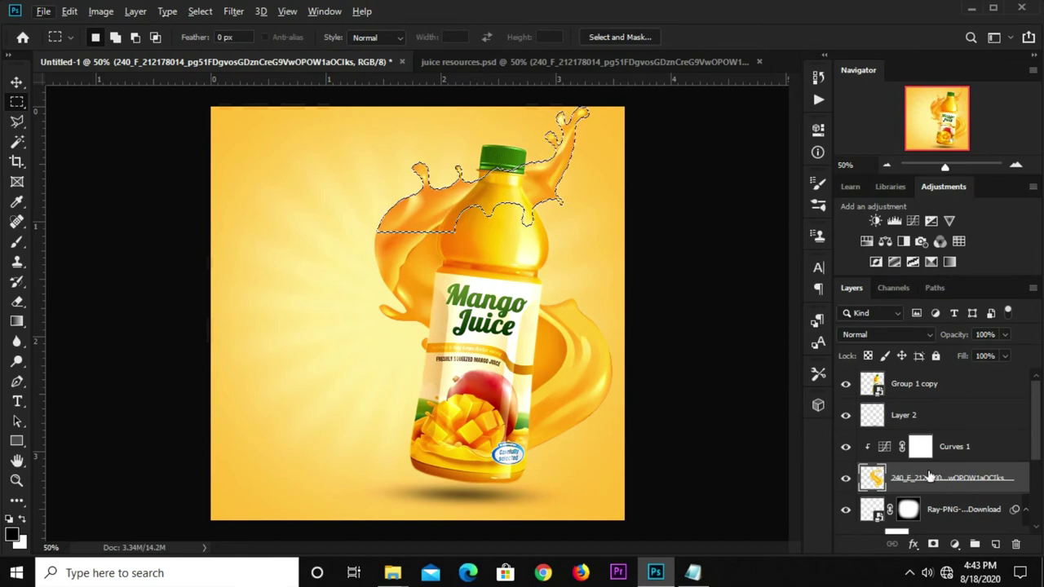
click(917, 392)
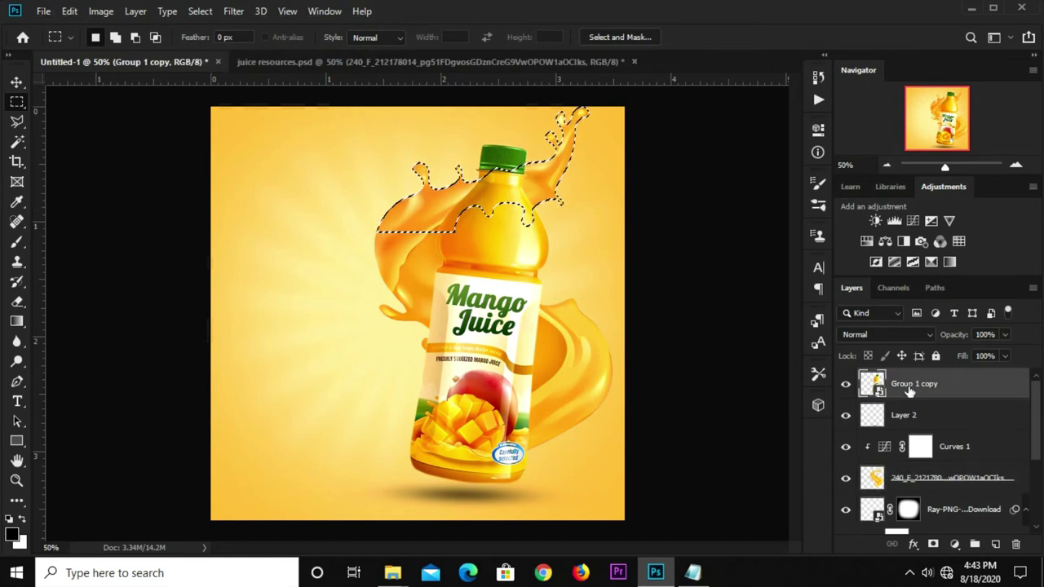
click(932, 545)
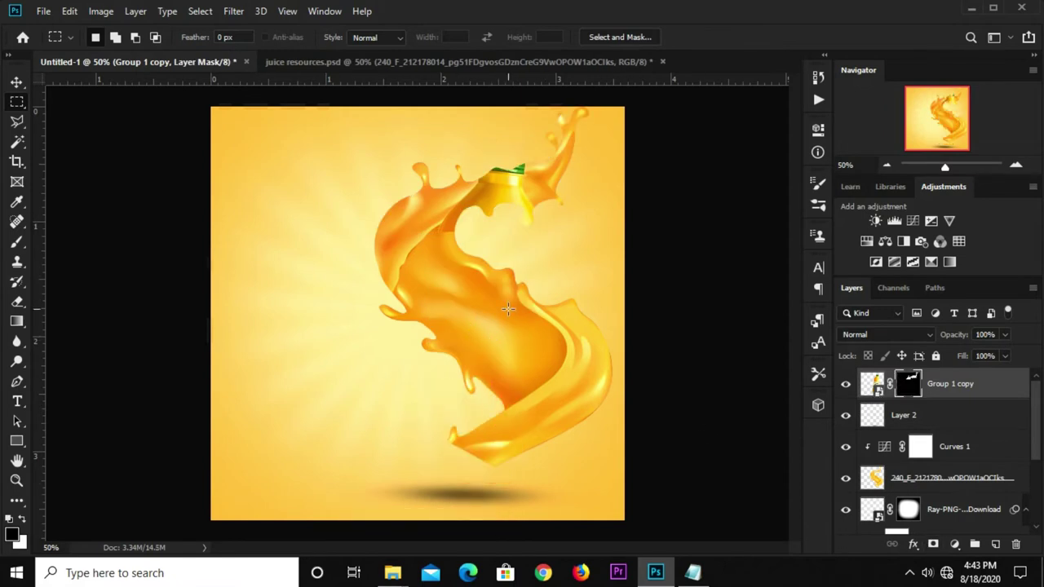
key(ctrl+i)
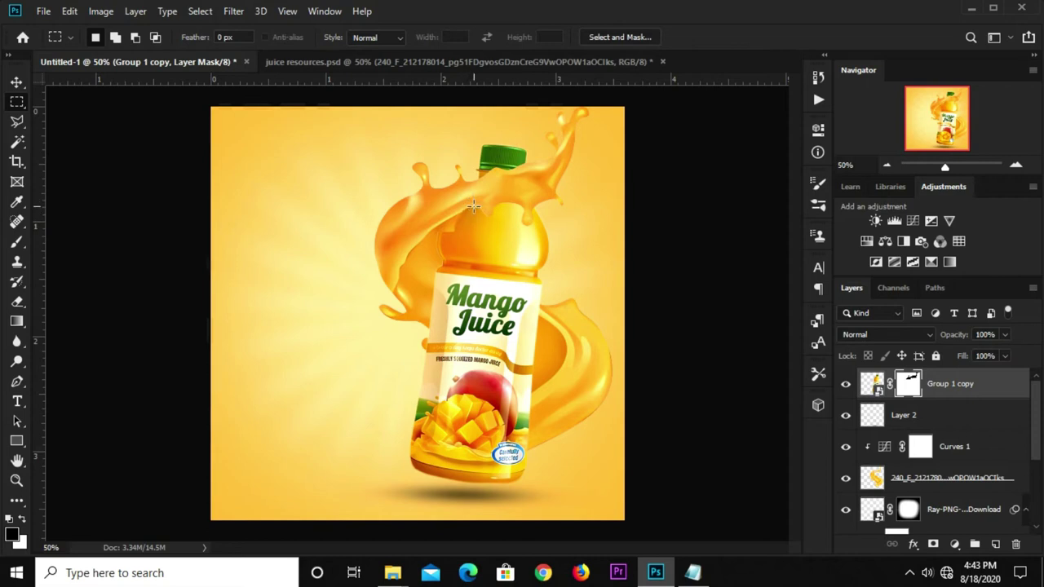
key(v)
click(498, 252)
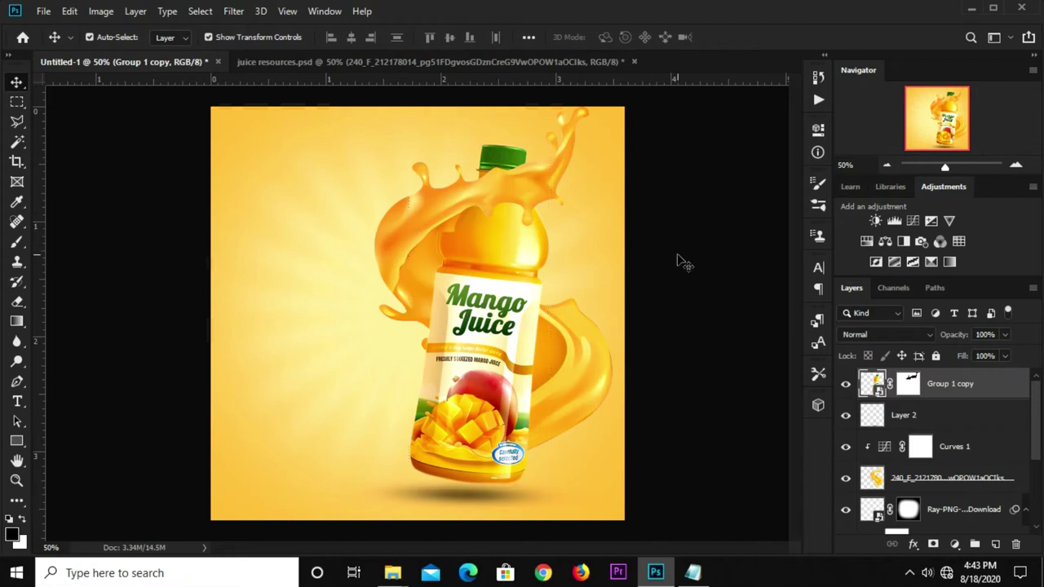
click(676, 261)
Step: Select the Group 1 copy layer and pick the Brush tool with white as foreground
click(468, 243)
click(21, 519)
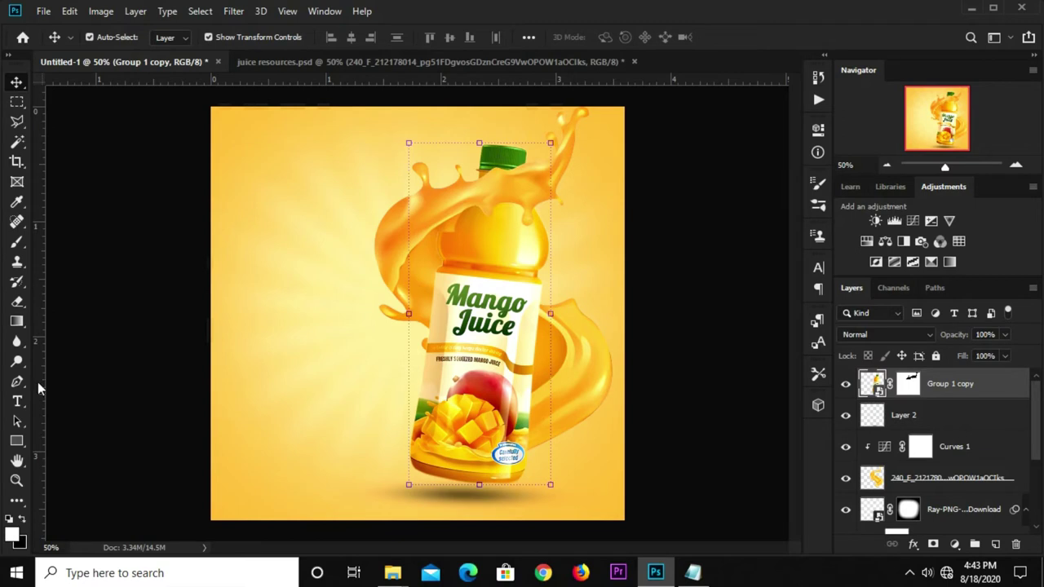
click(16, 242)
right_click(17, 242)
click(92, 246)
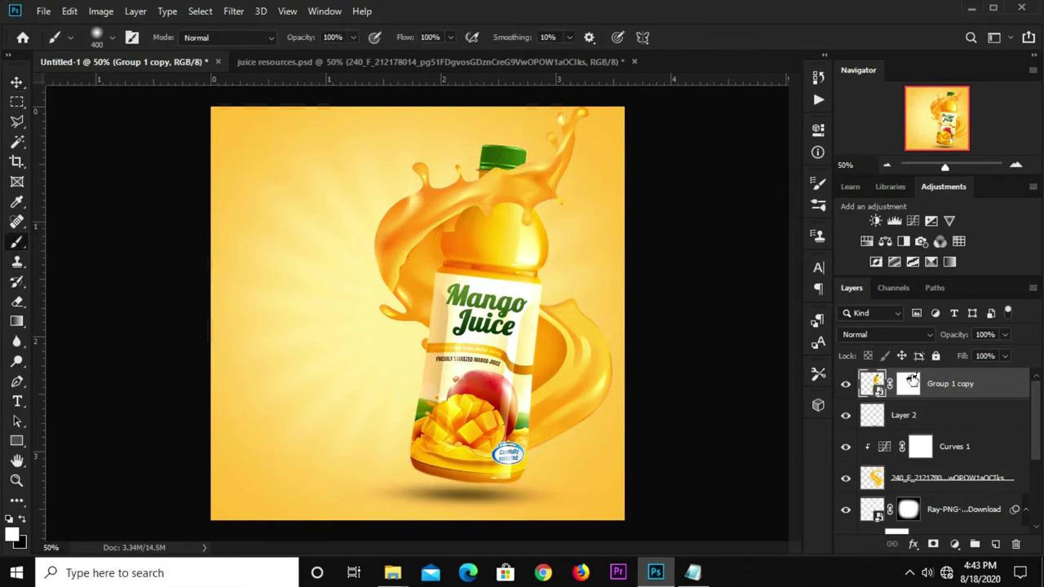
Step: Paint the Group 1 copy mask around the neck with a smaller brush, swapping white and black
click(910, 382)
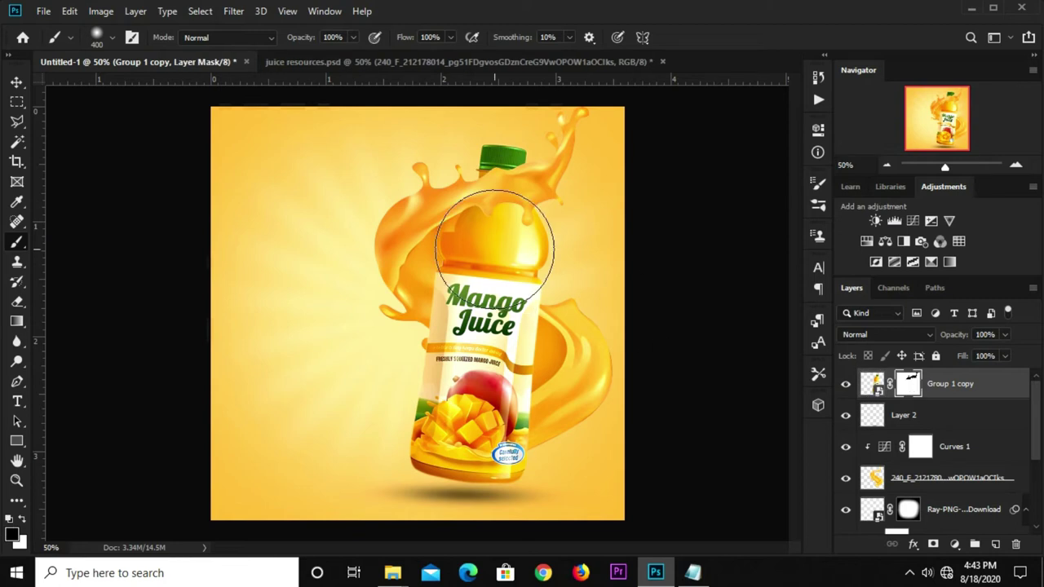
drag(494, 243, 469, 232)
key(bracketleft)
key(bracketleft)
key(bracketleft)
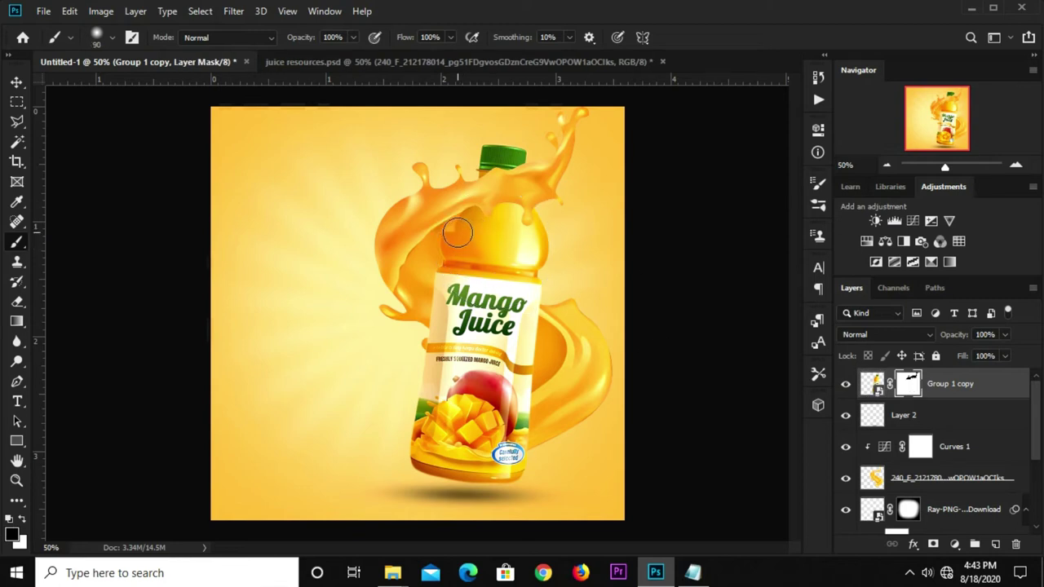
key(bracketleft)
click(16, 501)
key(x)
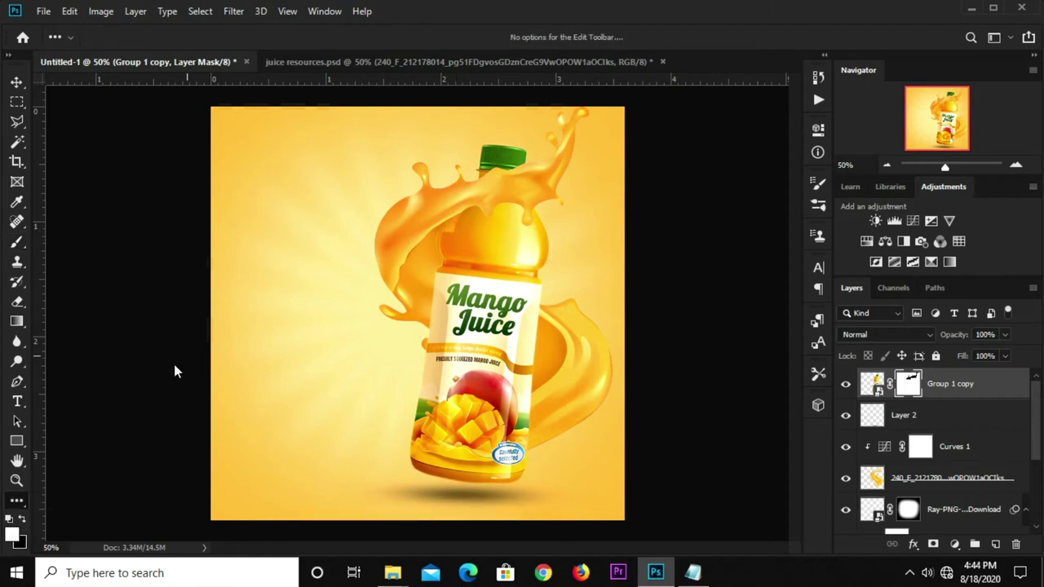
key(b)
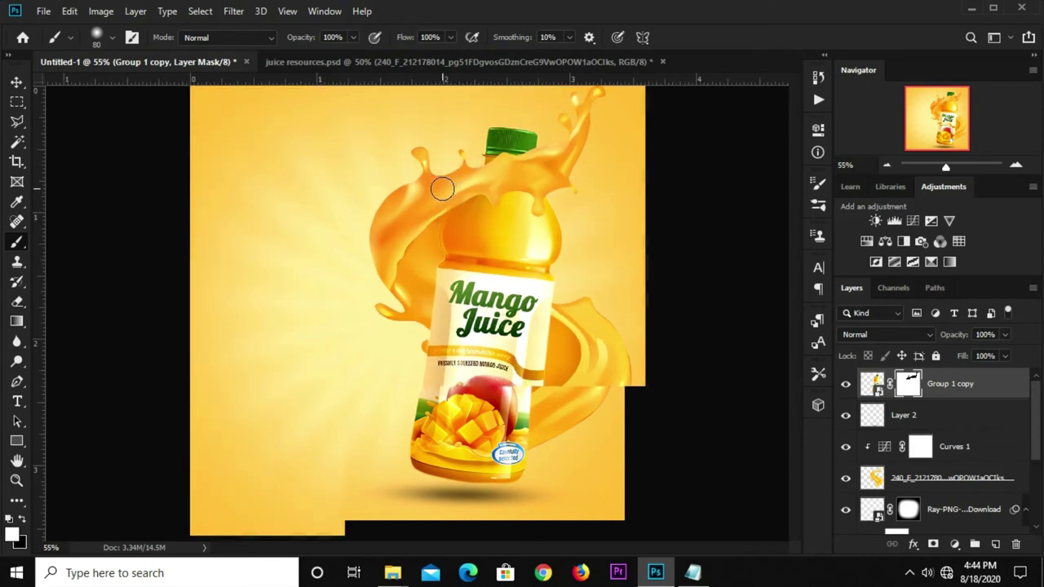
scroll(446, 191, up, 1)
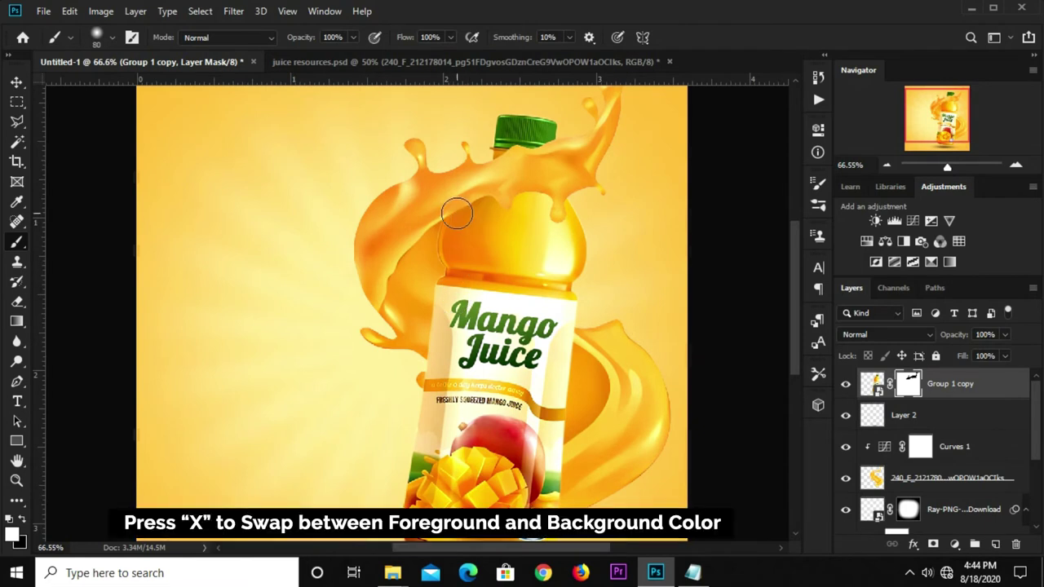
key(x)
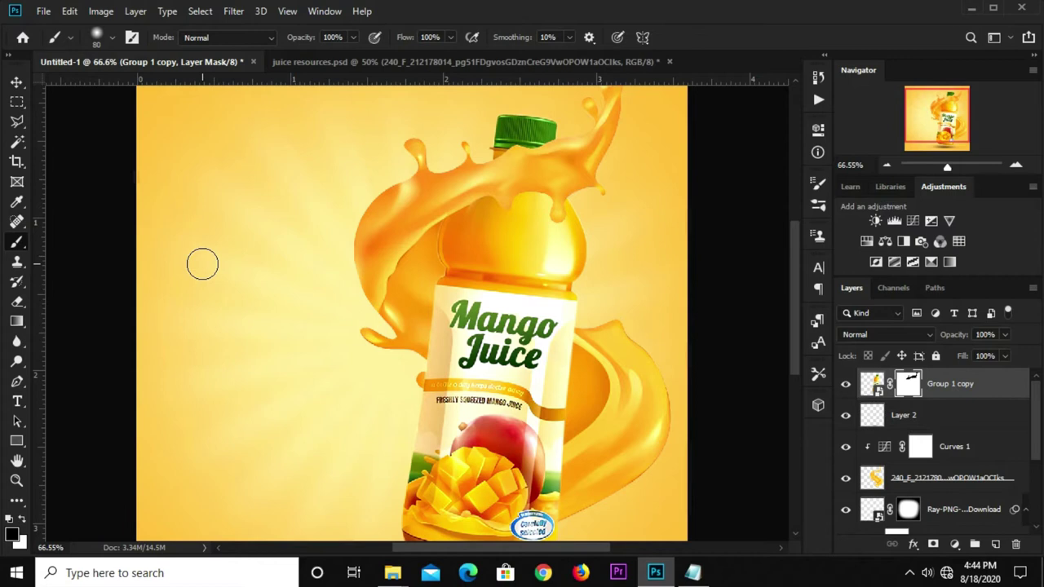
scroll(202, 263, down, 2)
key(v)
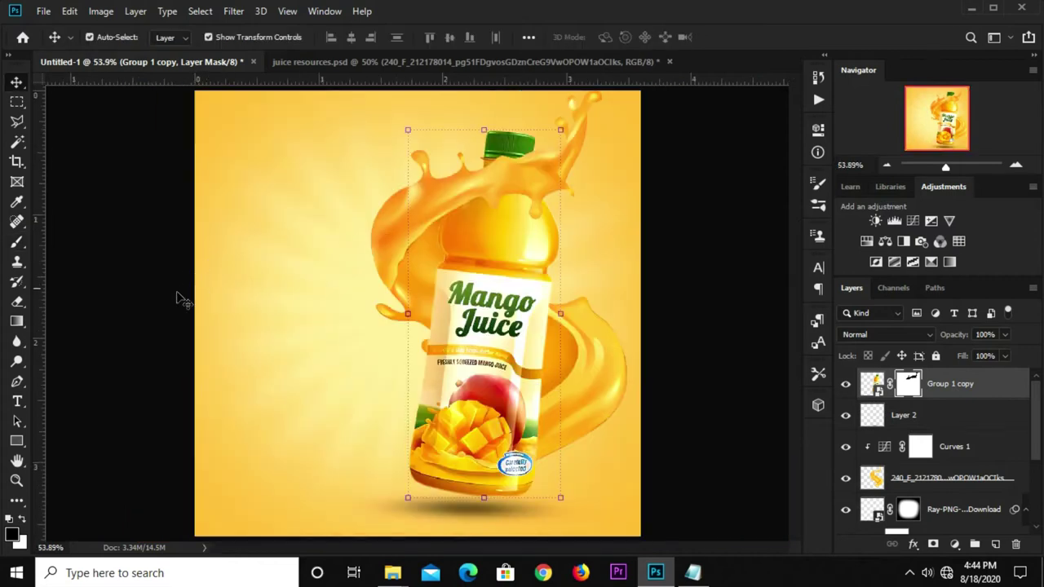
click(120, 335)
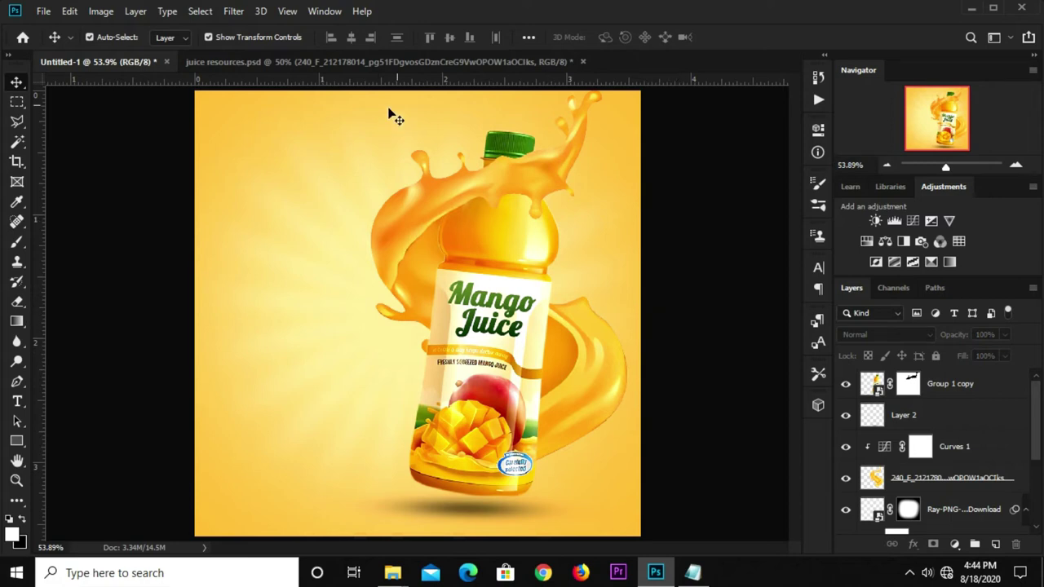
Step: Hide the splash in juice resources.psd and drag the whole and cut mangoes layer into the poster
key(ctrl+Tab)
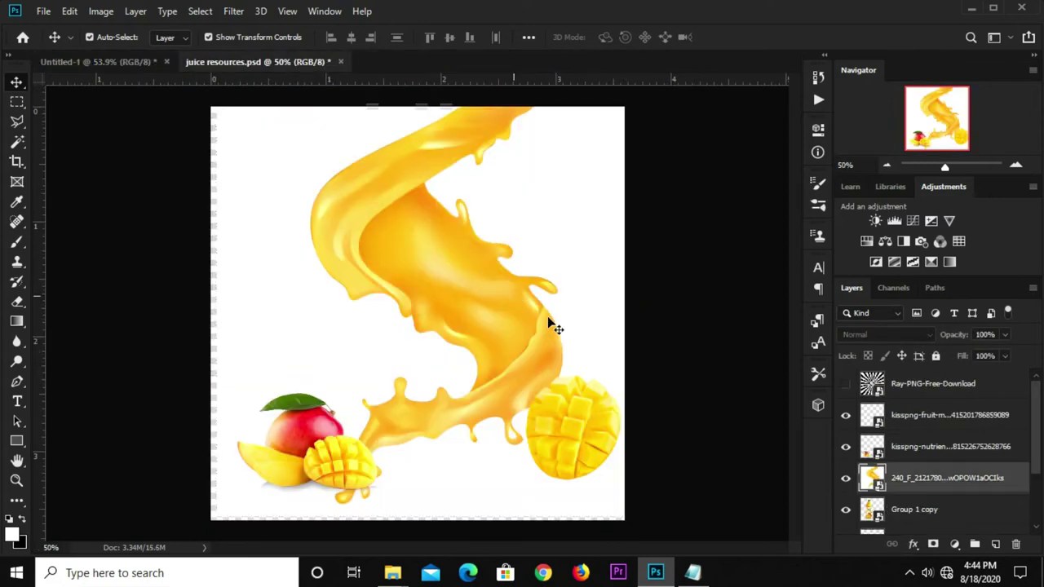
click(777, 485)
click(846, 478)
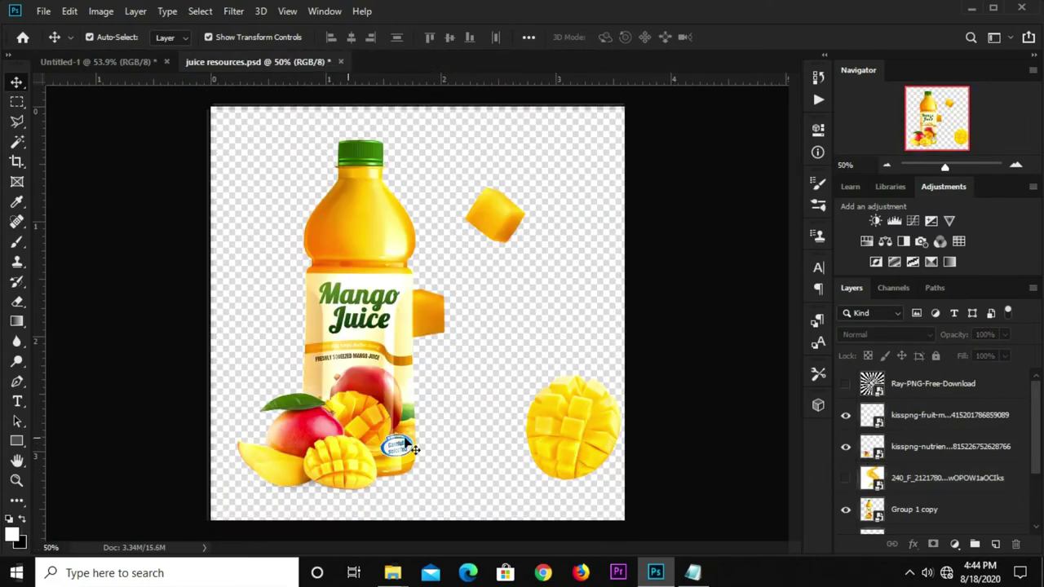
click(326, 448)
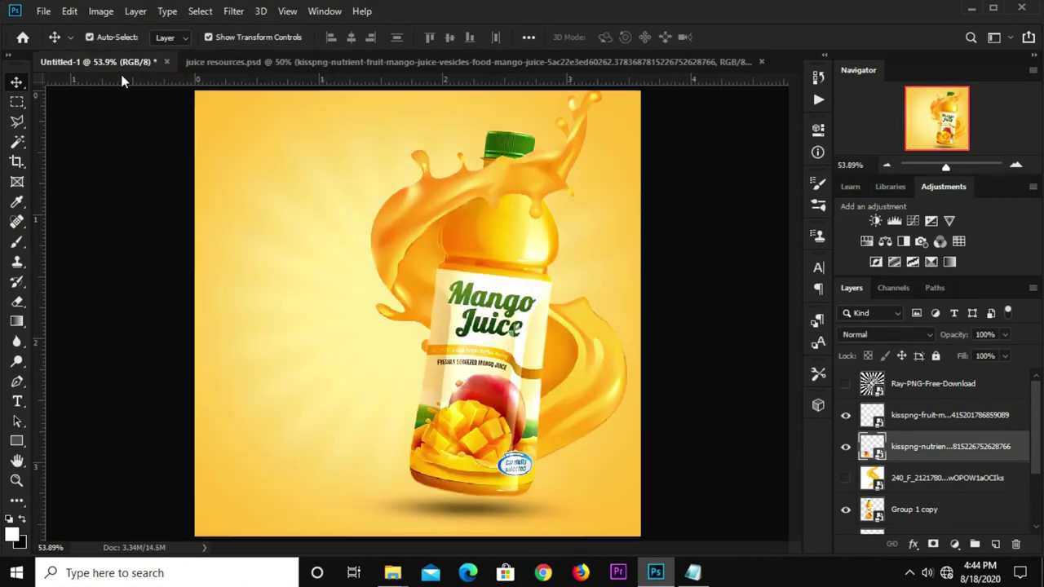
drag(322, 448, 203, 316)
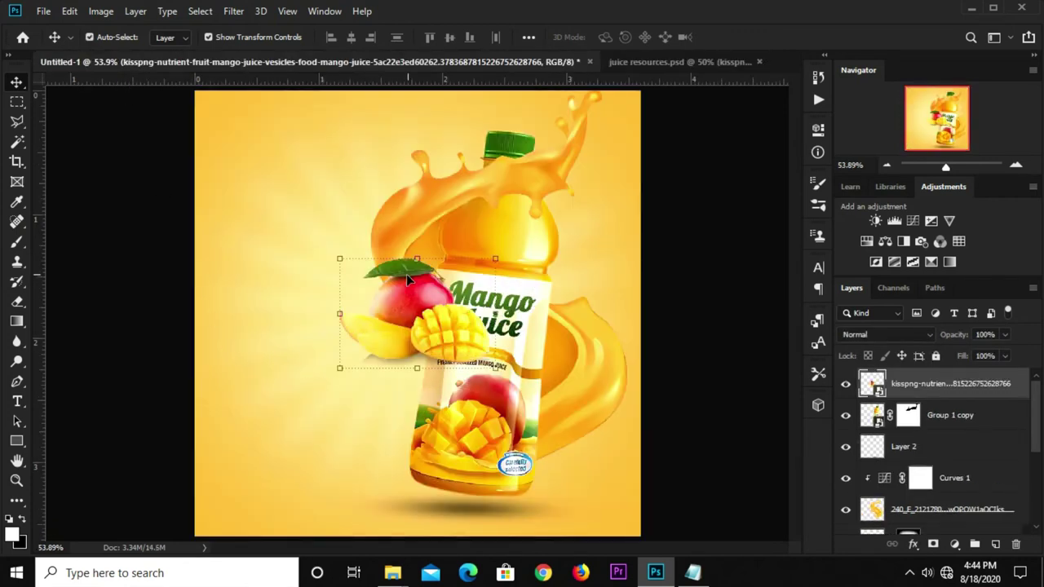
Step: Enlarge the mangoes slightly and place them in the poster's bottom-left corner
key(ctrl+t)
drag(299, 400, 232, 525)
drag(340, 362, 339, 349)
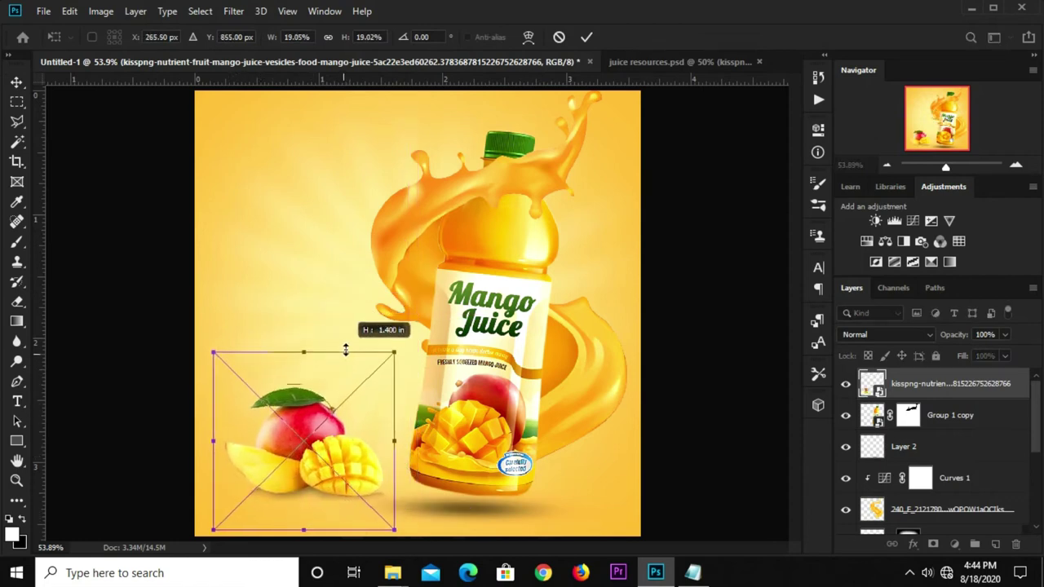
drag(304, 445, 287, 463)
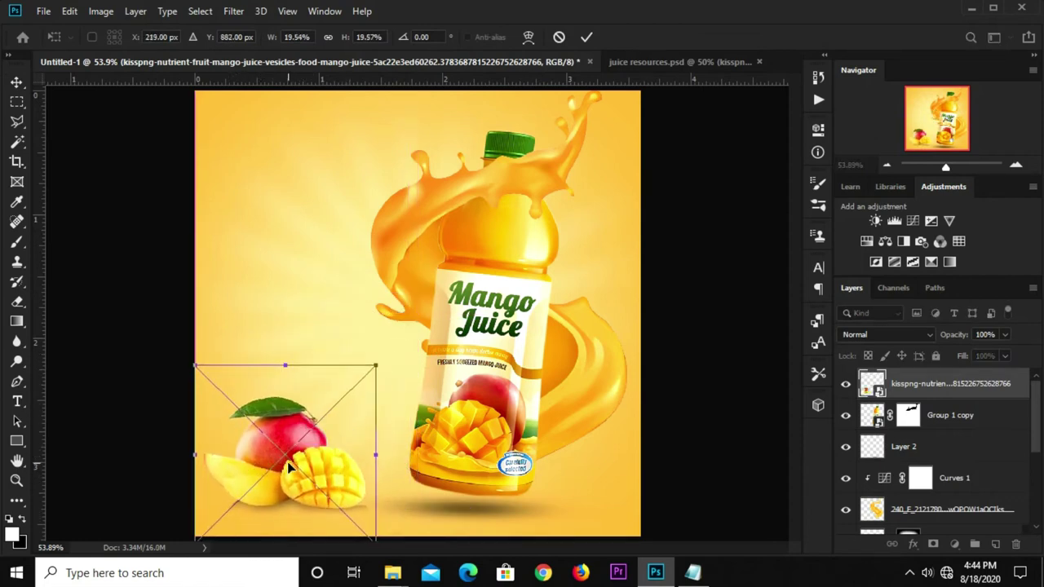
key(Return)
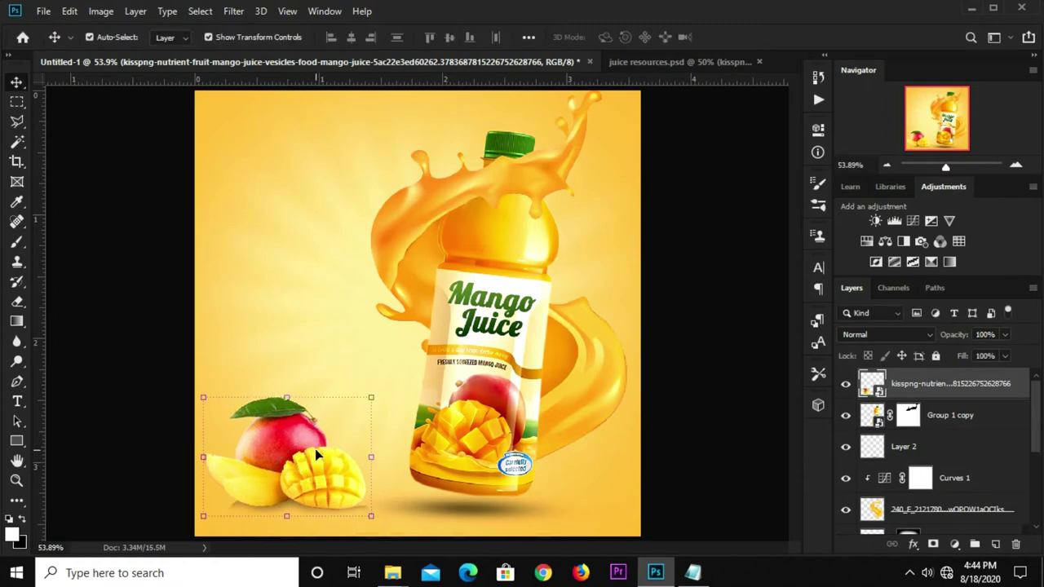
click(698, 350)
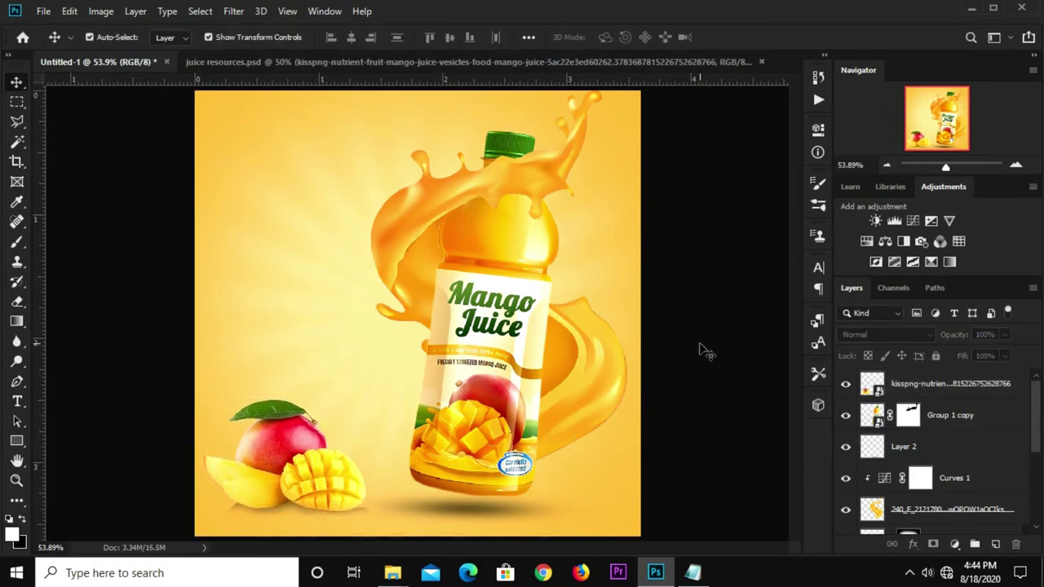
Step: Bring the cubed mango from juice resources into the poster and scale it beside the bottle
click(485, 67)
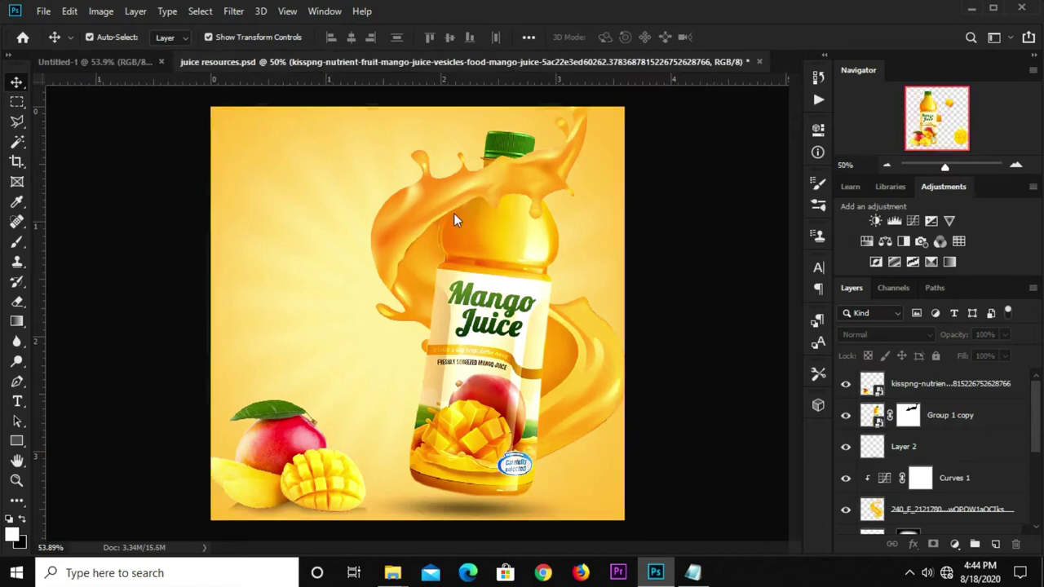
click(583, 377)
click(574, 399)
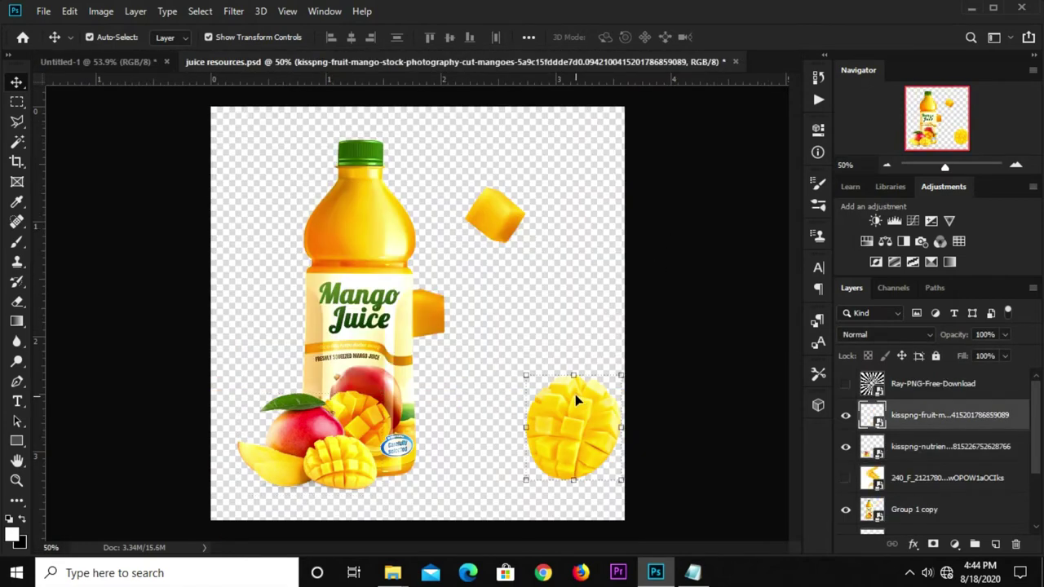
mouse_move(575, 392)
mouse_down()
mouse_move(365, 248)
mouse_move(447, 265)
mouse_move(568, 353)
mouse_up()
key(ctrl+t)
drag(620, 280, 585, 314)
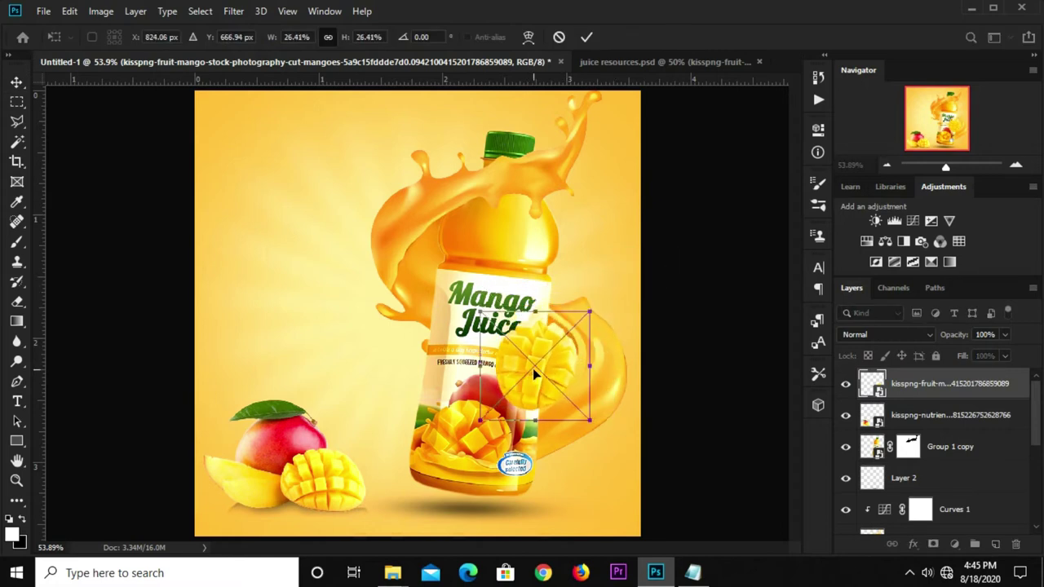
drag(525, 385, 545, 360)
drag(494, 401, 487, 411)
drag(548, 361, 559, 366)
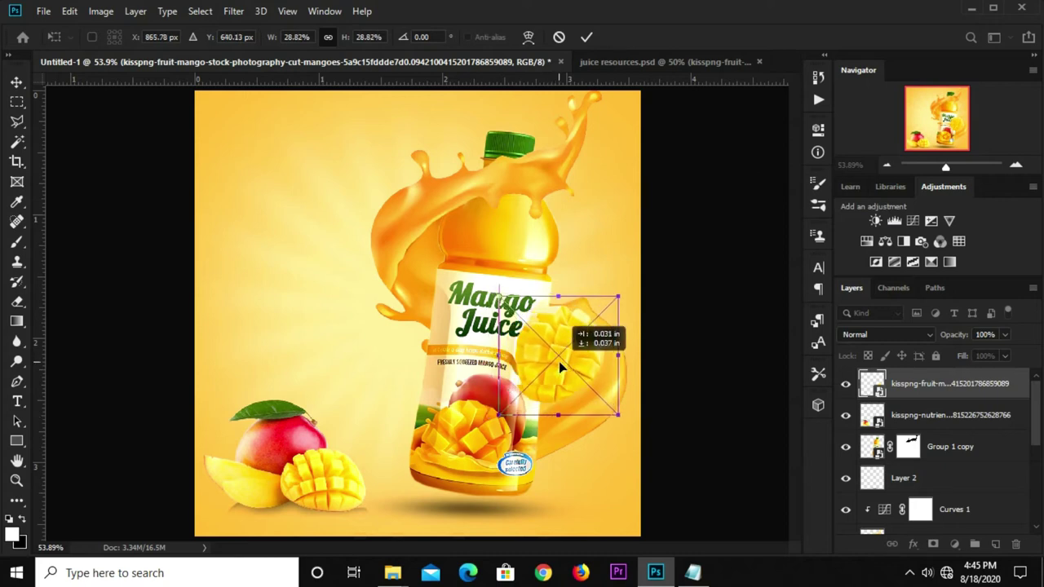
key(Return)
Step: Set the cubed mango layer's opacity to 27%
click(674, 305)
click(574, 370)
scroll(582, 311, up, 2)
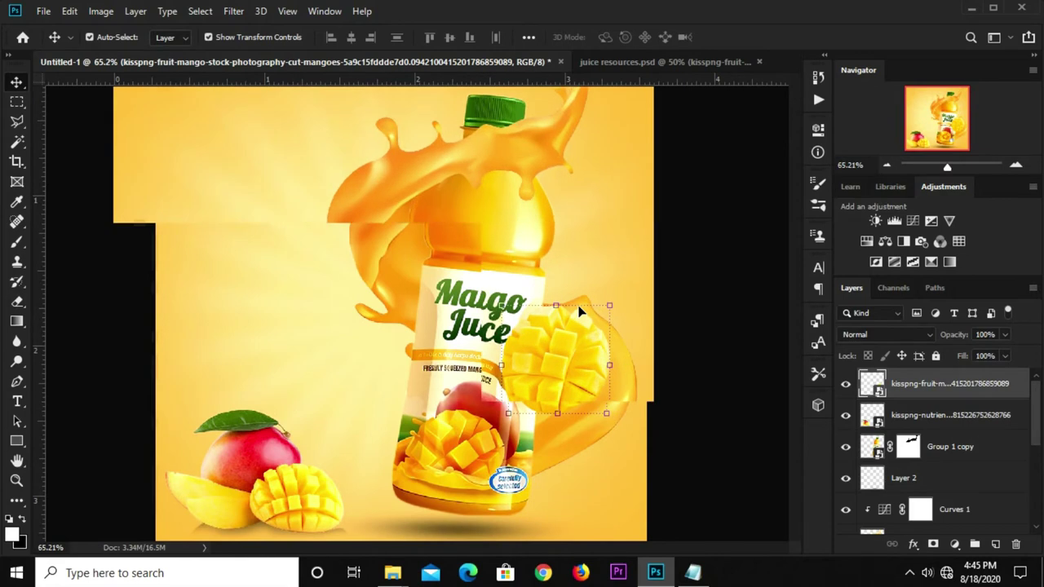
scroll(571, 319, up, 2)
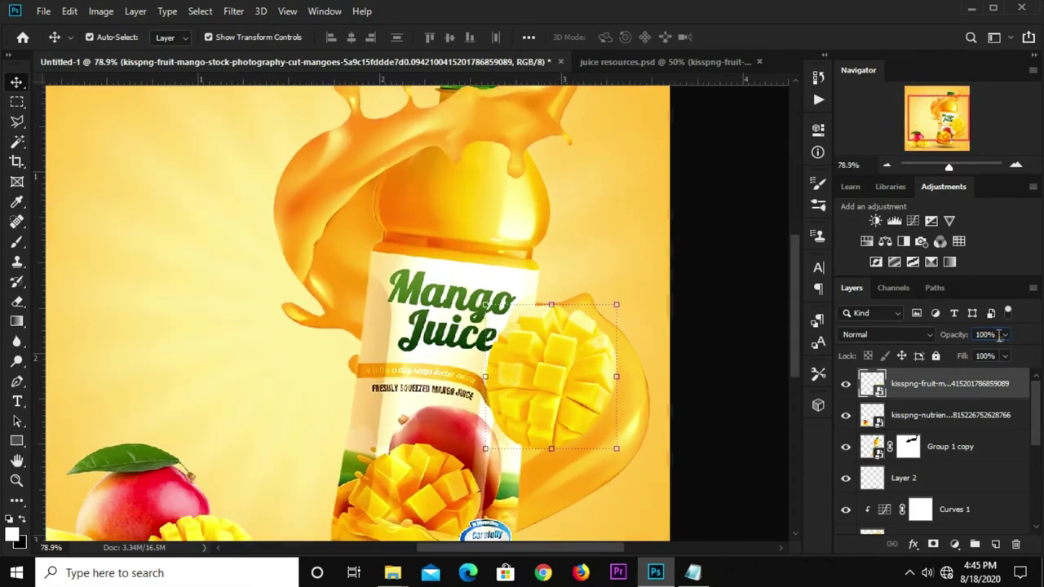
click(1004, 335)
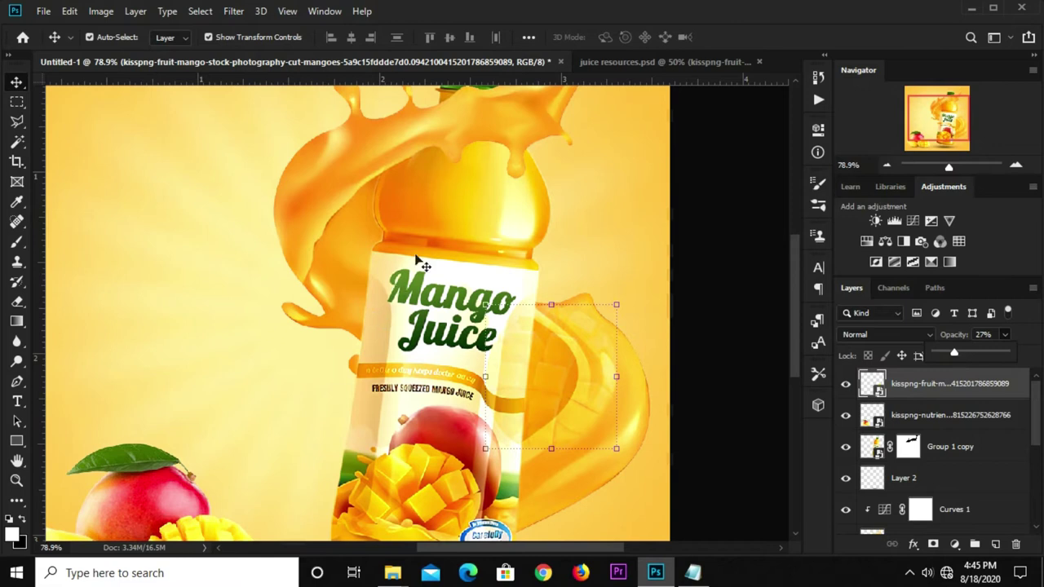
click(704, 257)
click(591, 359)
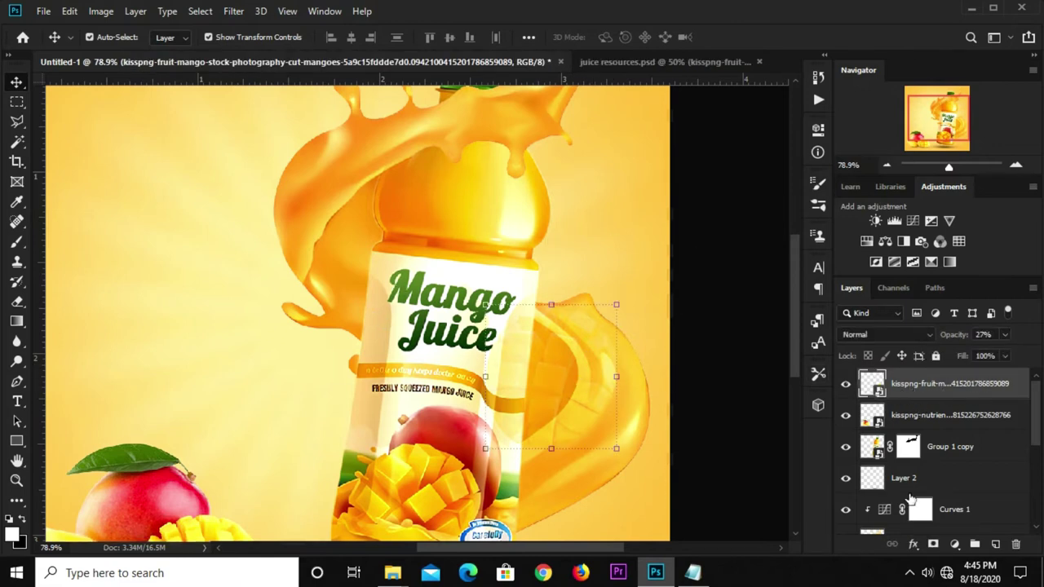
Step: Add a layer mask and trace a Polygonal Lasso selection along the bottle's right edge
click(933, 543)
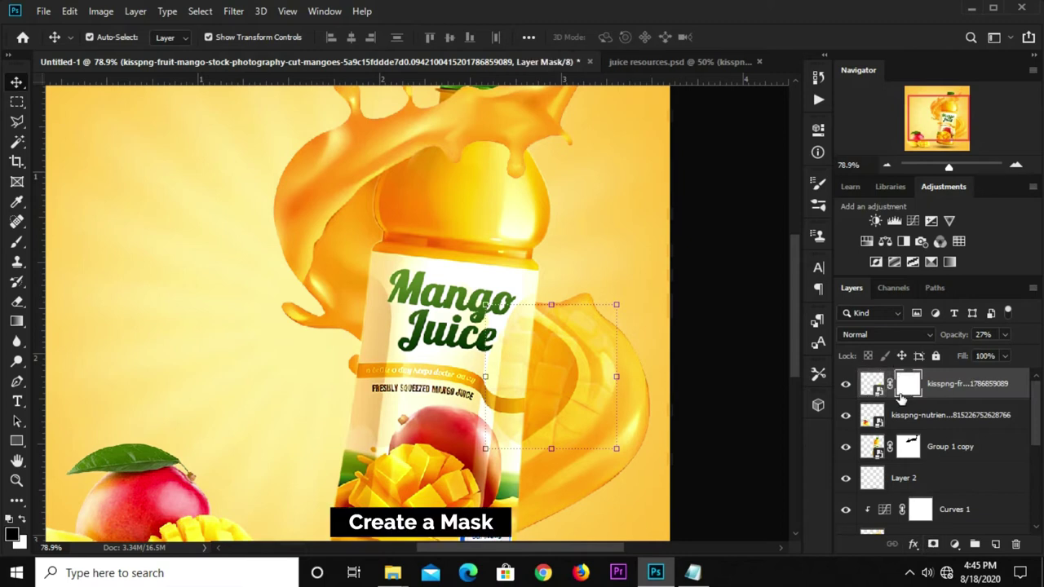
right_click(8, 121)
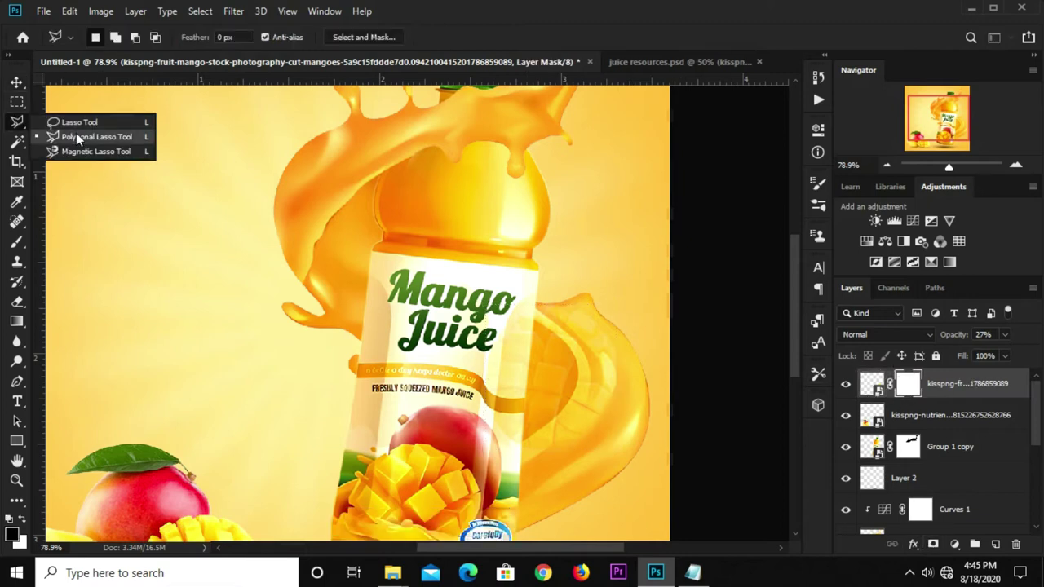
click(76, 133)
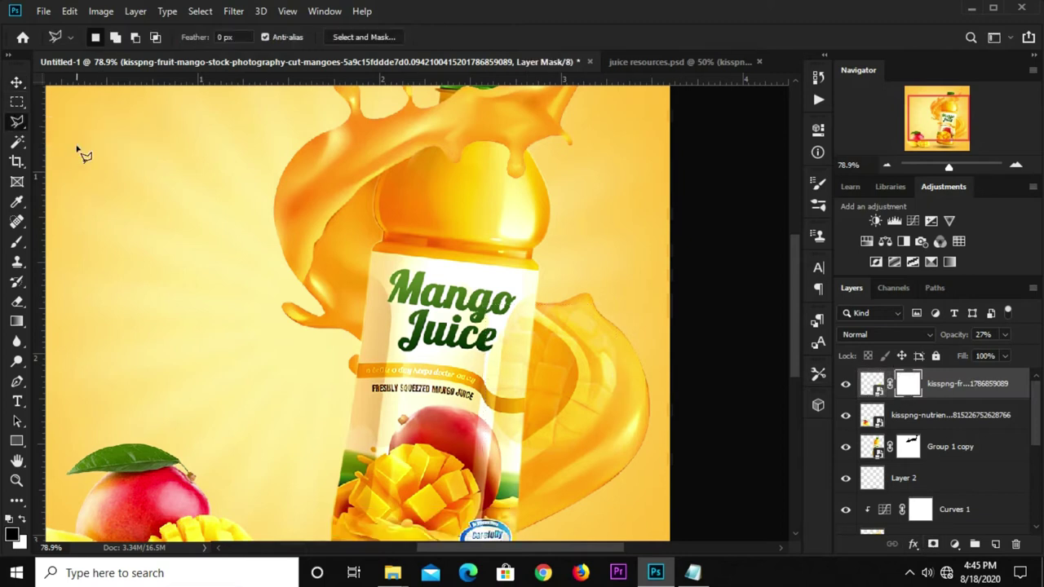
click(537, 291)
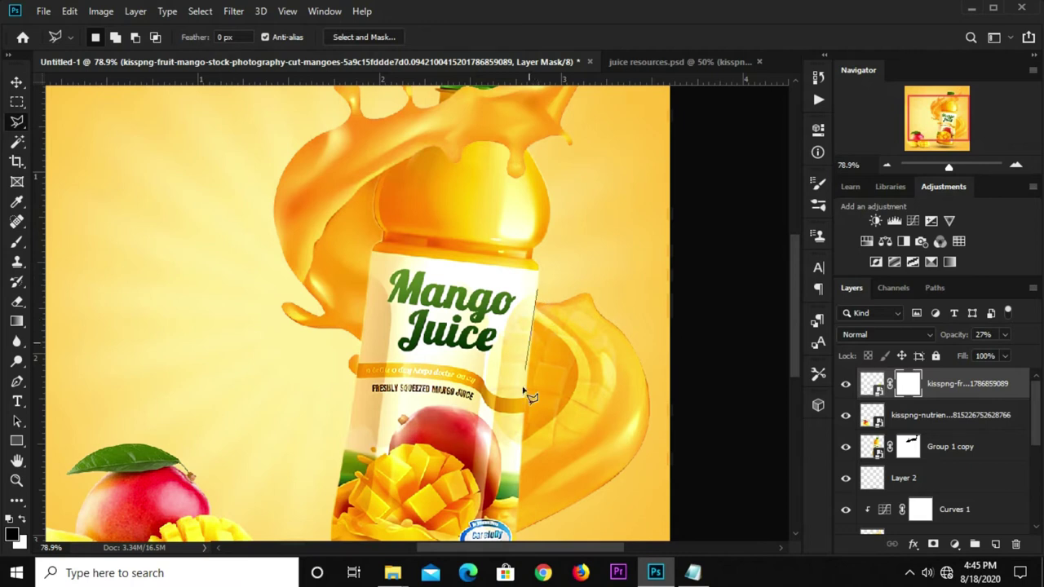
click(520, 503)
click(412, 369)
click(510, 273)
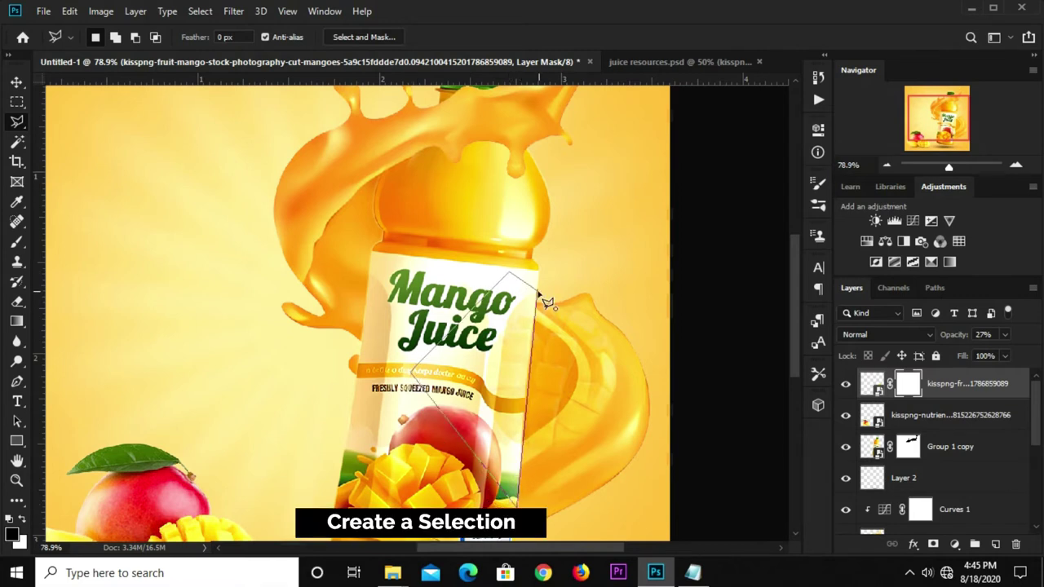
click(539, 292)
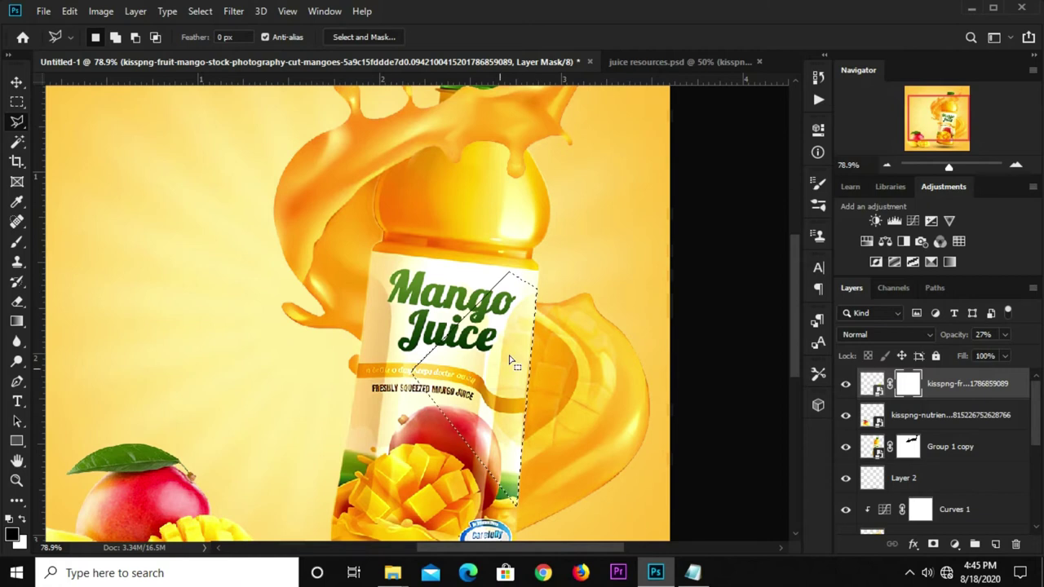
Step: Fill the mask selection with the black foreground colour, then deselect
right_click(16, 102)
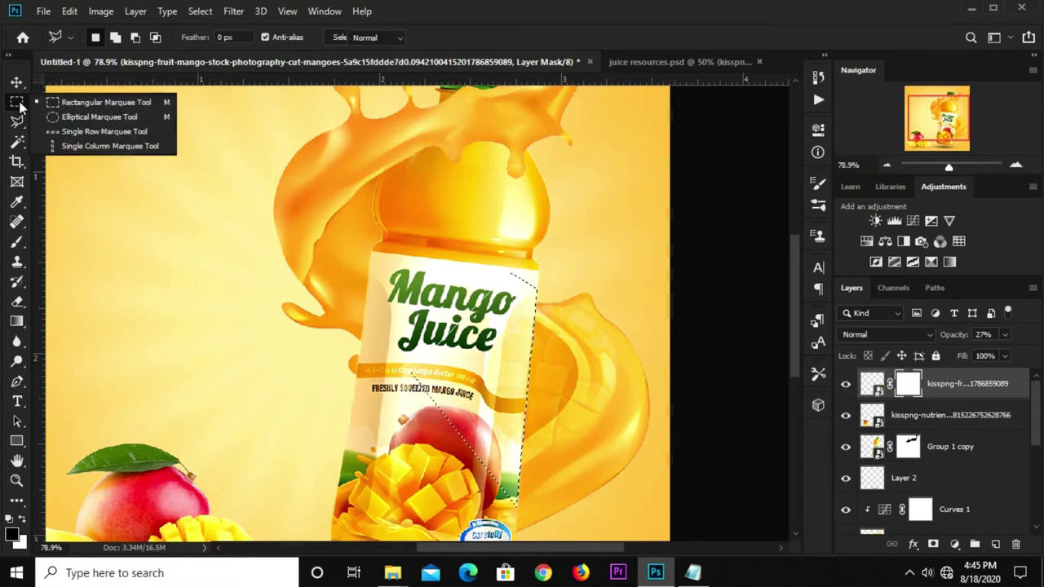
click(70, 102)
right_click(461, 365)
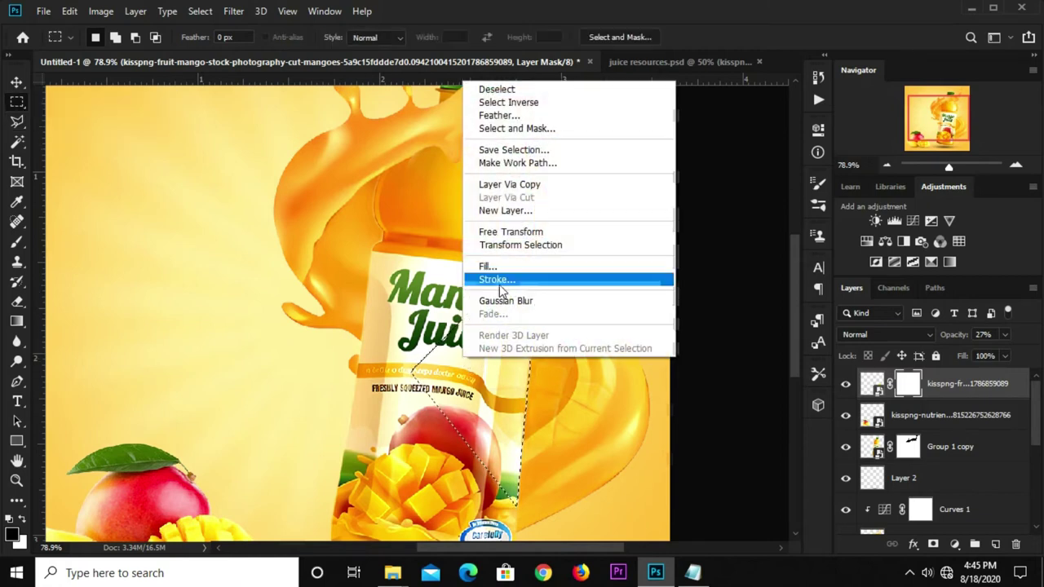
click(497, 266)
click(526, 134)
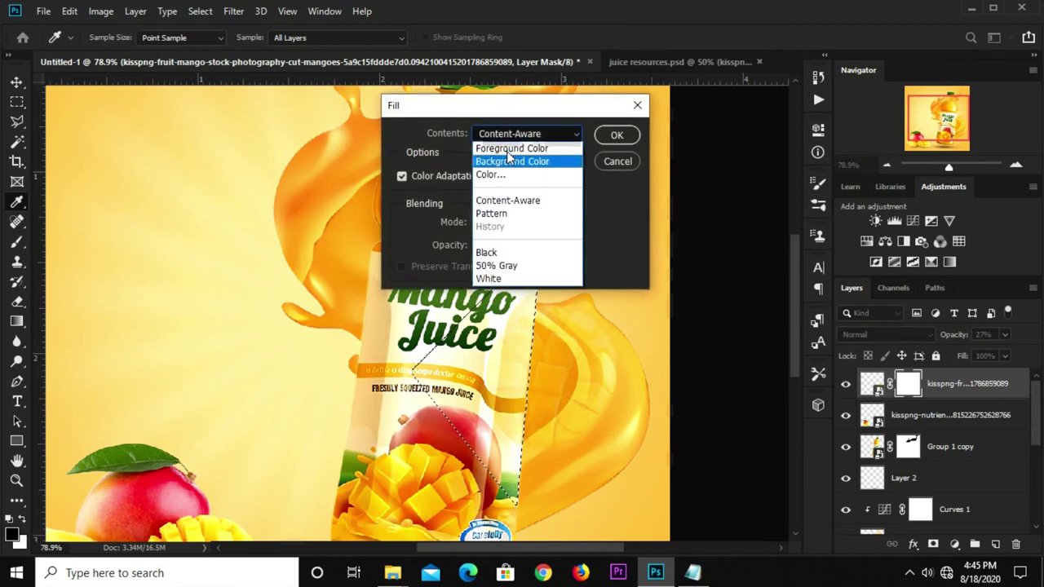
click(518, 149)
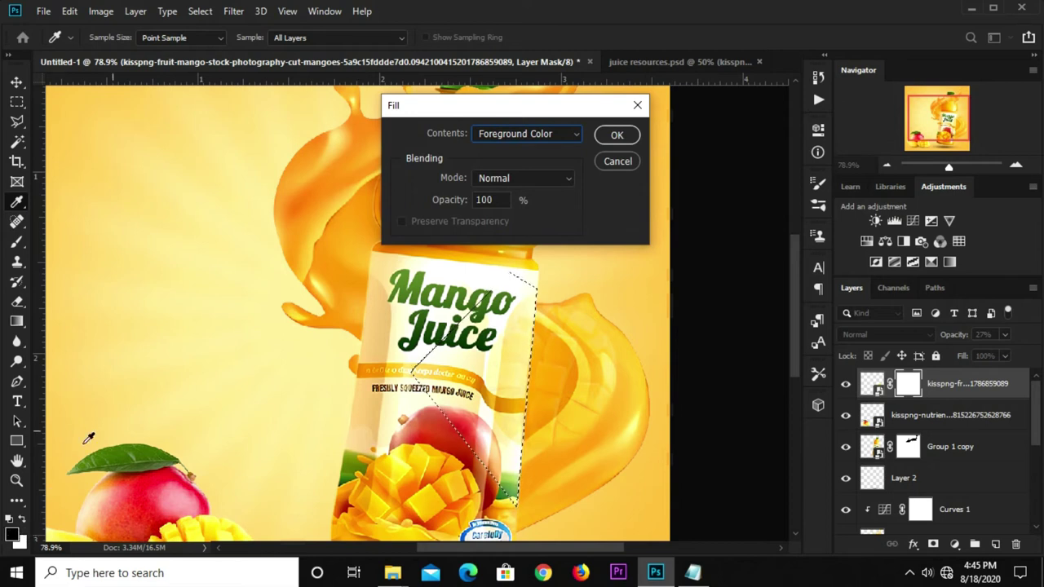
click(617, 136)
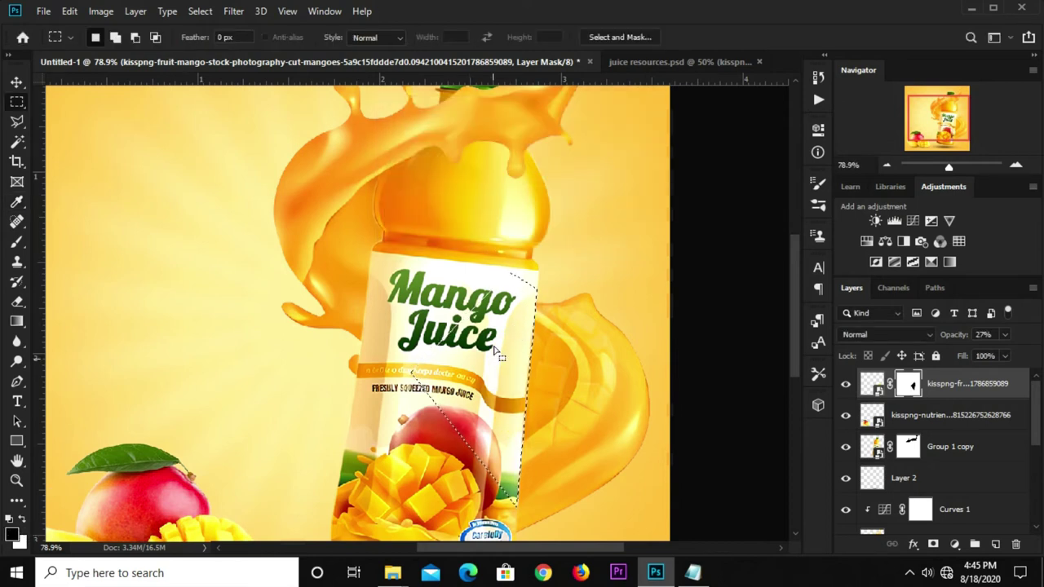
key(ctrl+d)
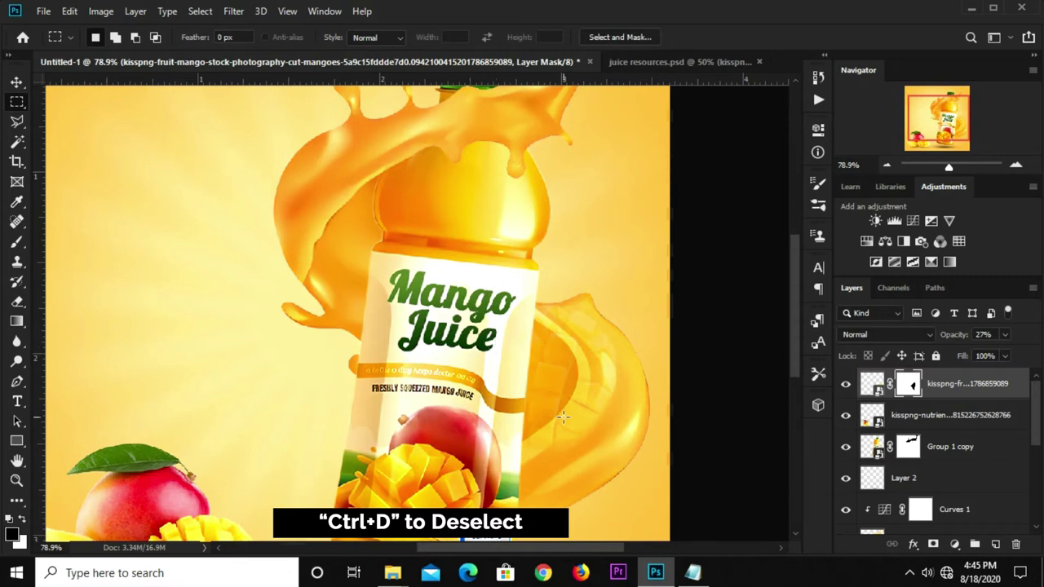
click(17, 82)
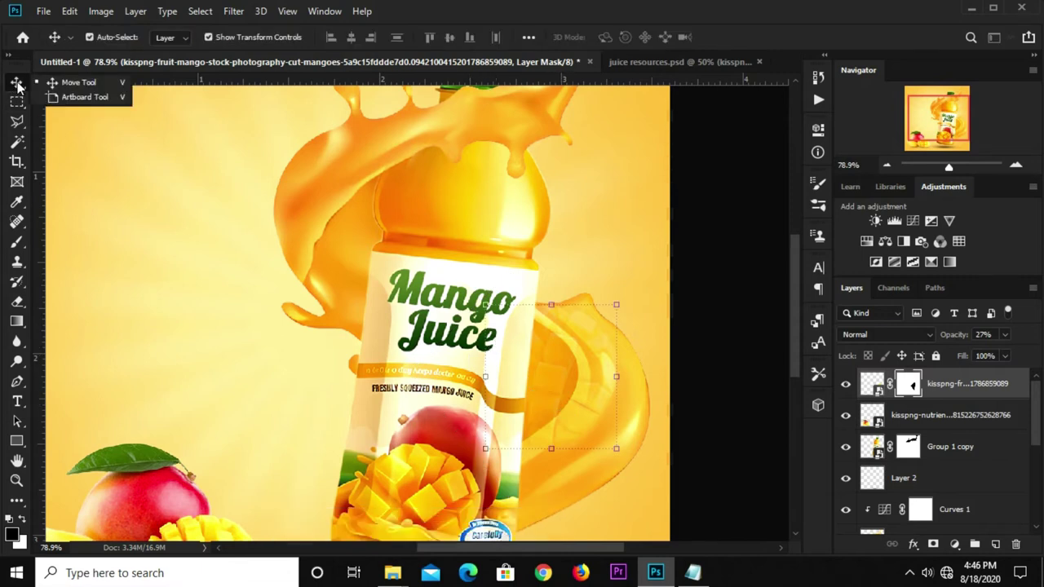
Step: Select the background splash layer and start a Pen path around the splash right of the bottle
click(613, 384)
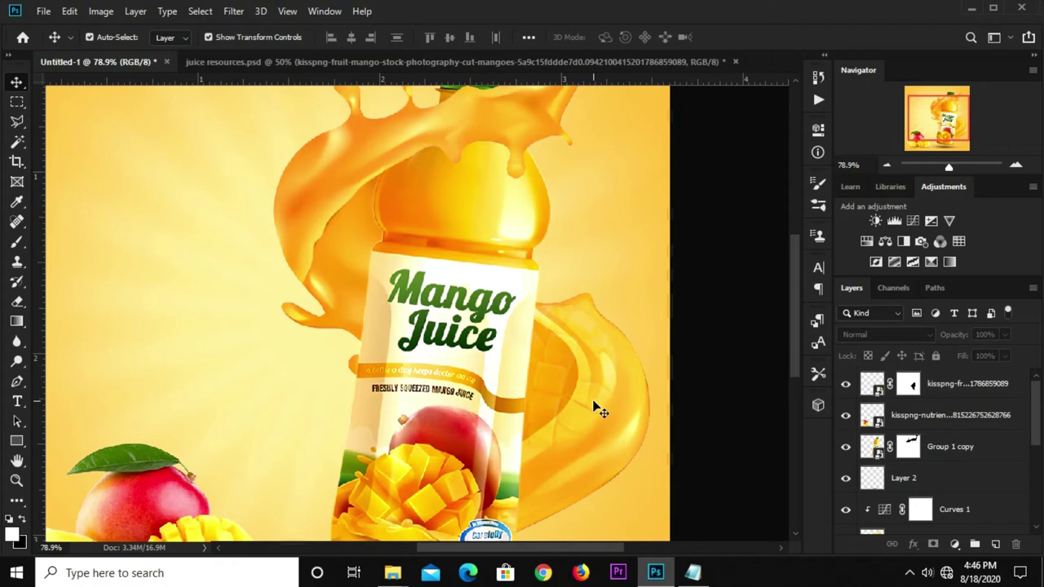
click(627, 447)
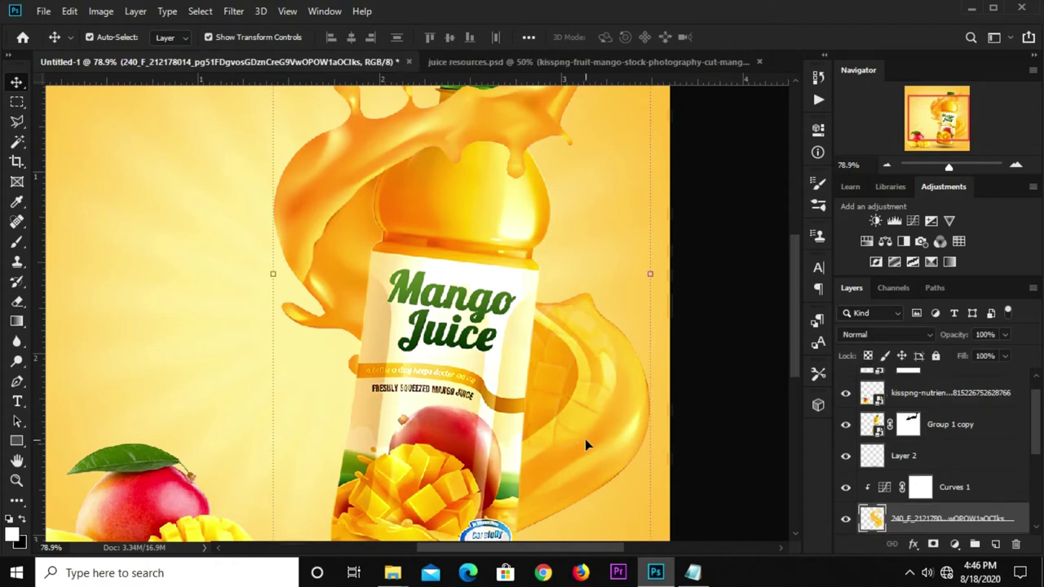
click(16, 381)
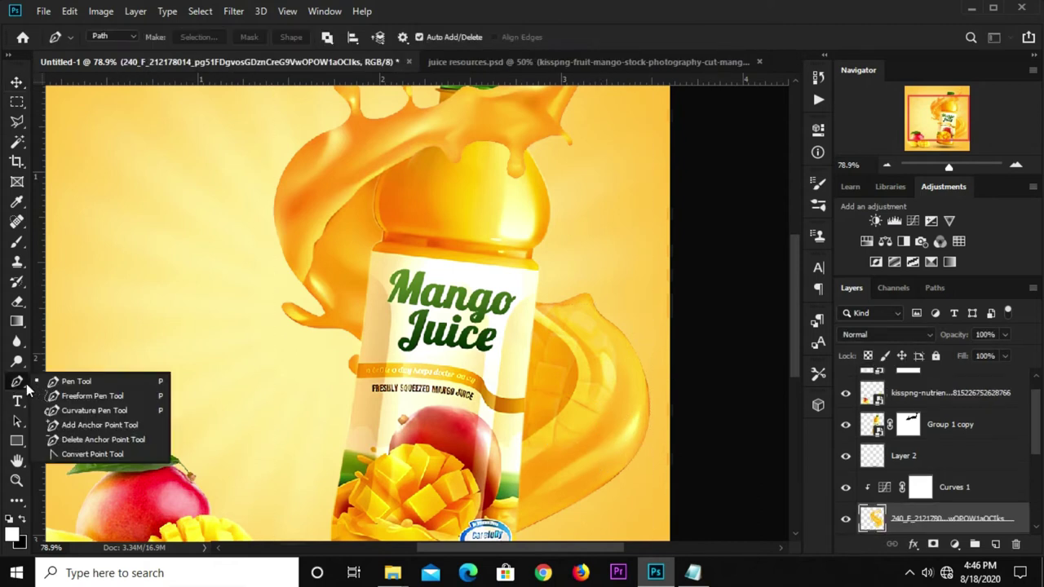
click(70, 383)
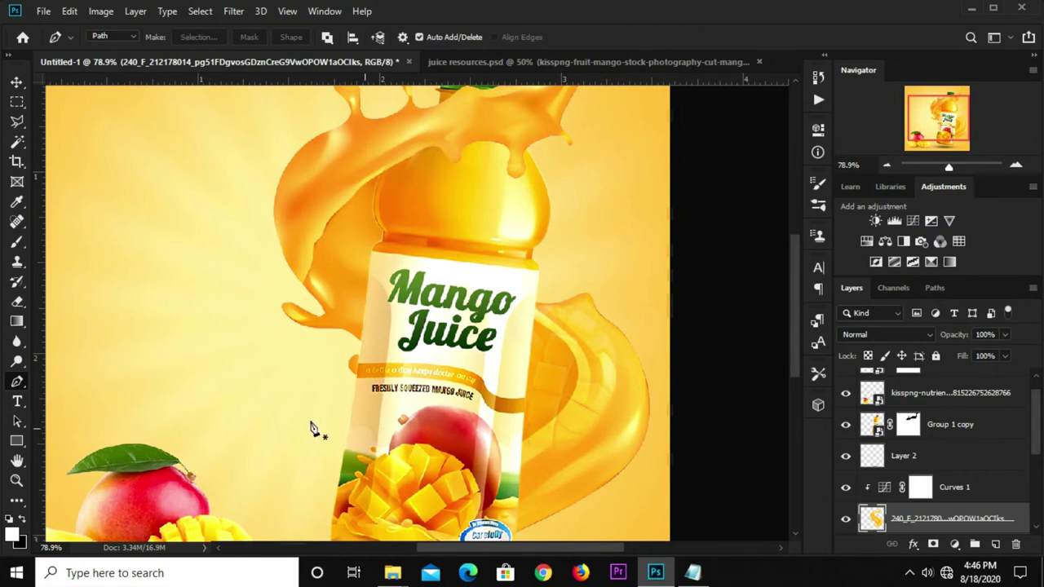
click(522, 441)
drag(532, 371, 580, 376)
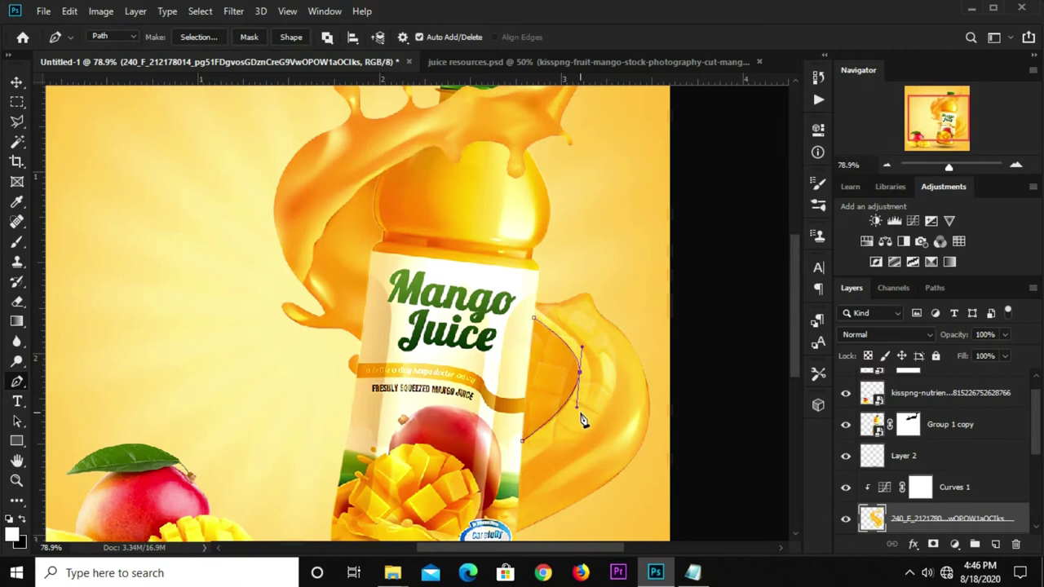
drag(576, 411, 580, 422)
click(539, 495)
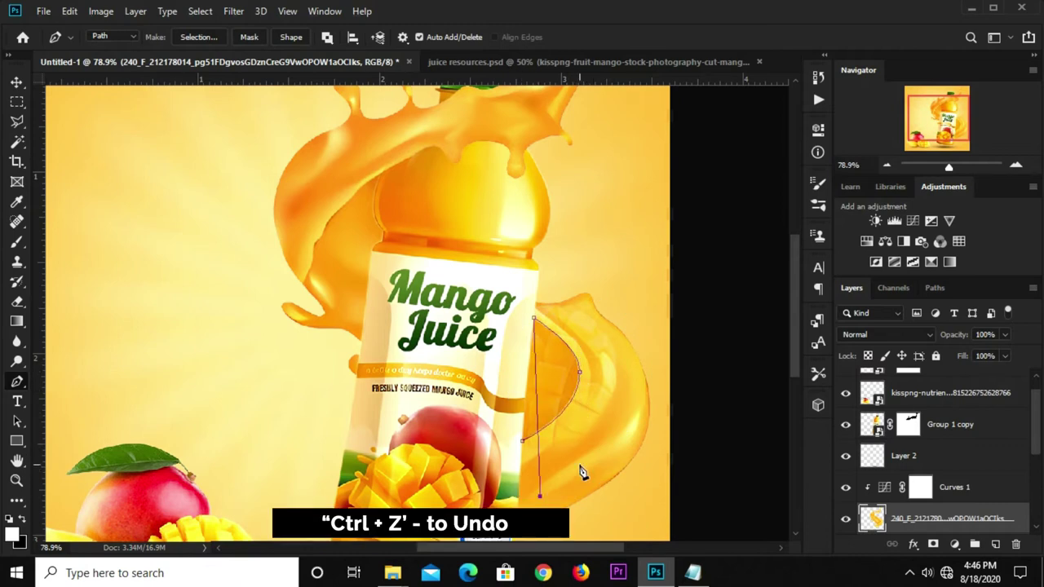
Step: Finish the splash path and turn it into a selection with 1-pixel feather
key(ctrl+z)
drag(534, 316, 570, 259)
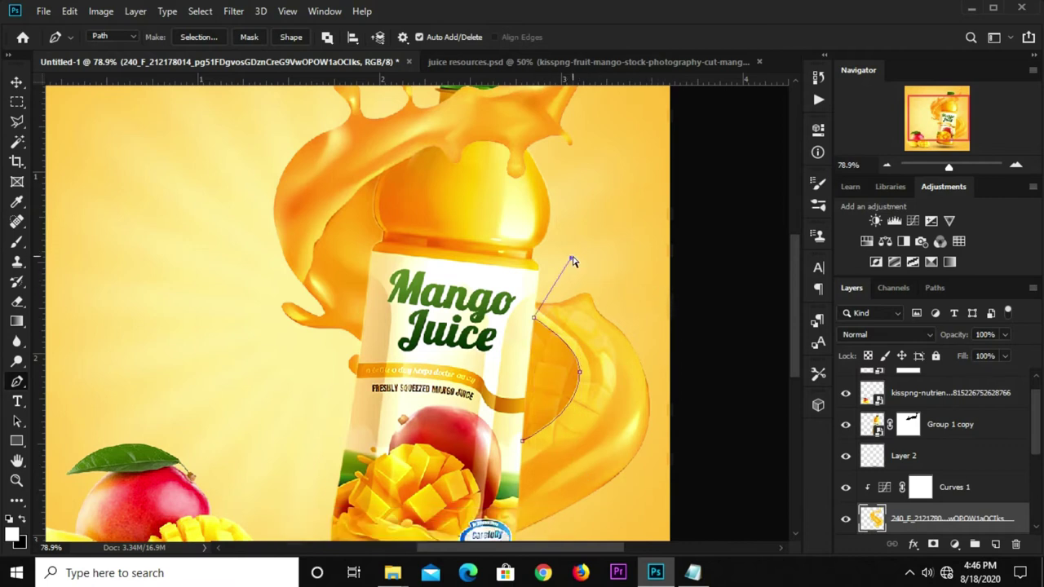
drag(615, 223, 640, 317)
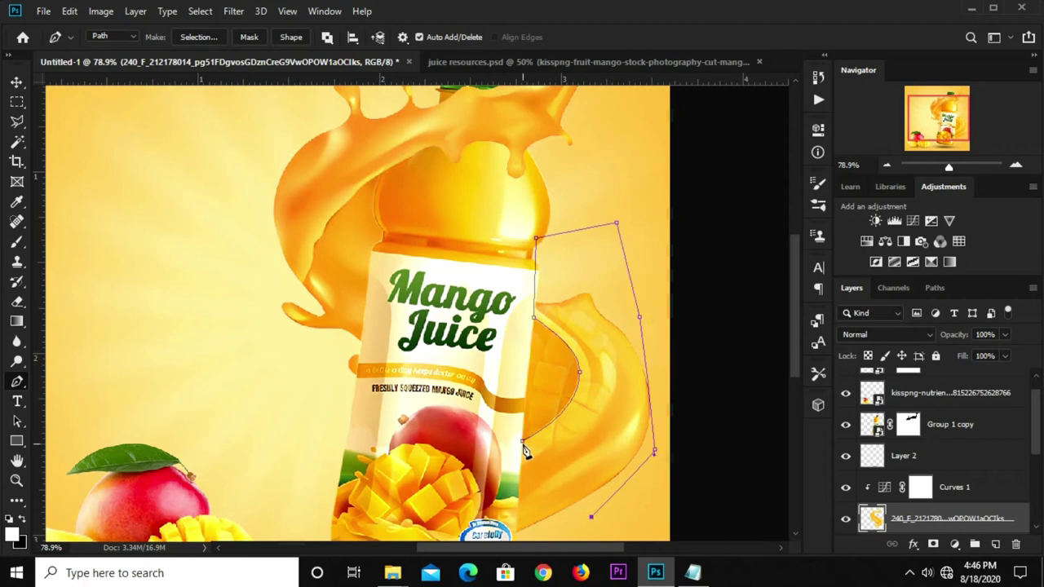
right_click(598, 413)
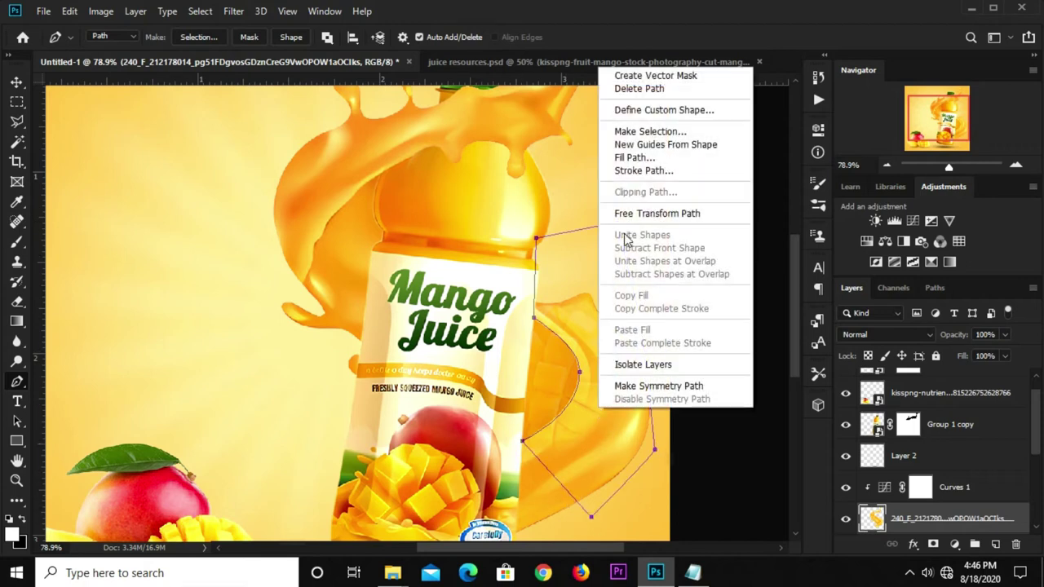
click(644, 131)
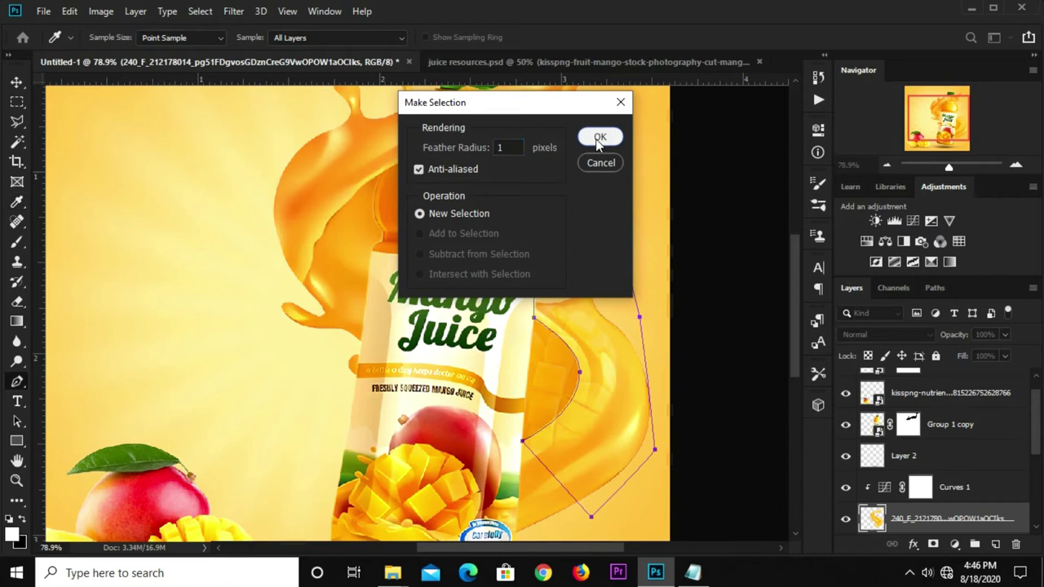
click(600, 136)
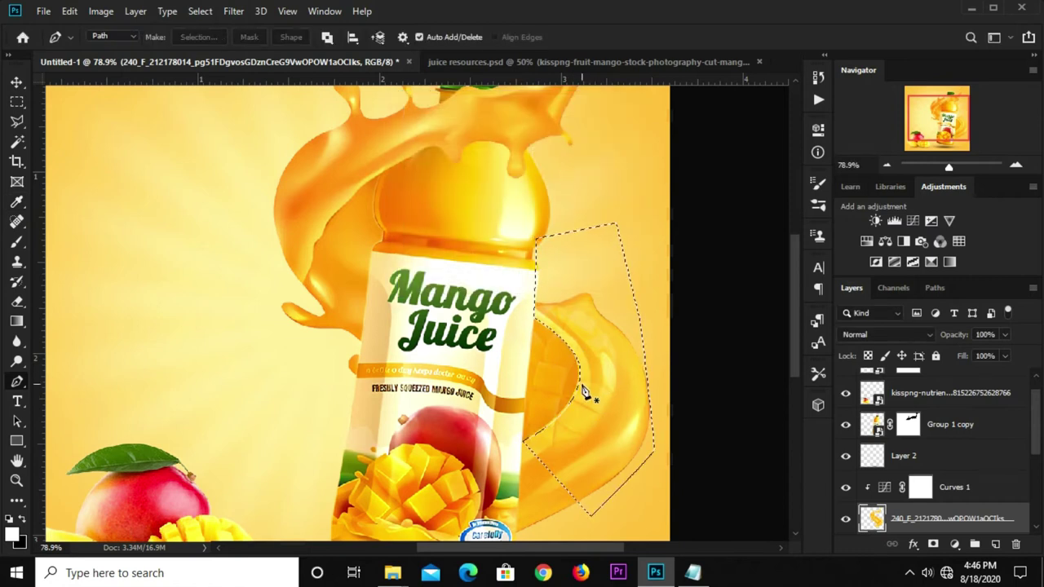
click(16, 102)
Step: Undo an accidental white fill and make black the foreground colour
click(59, 102)
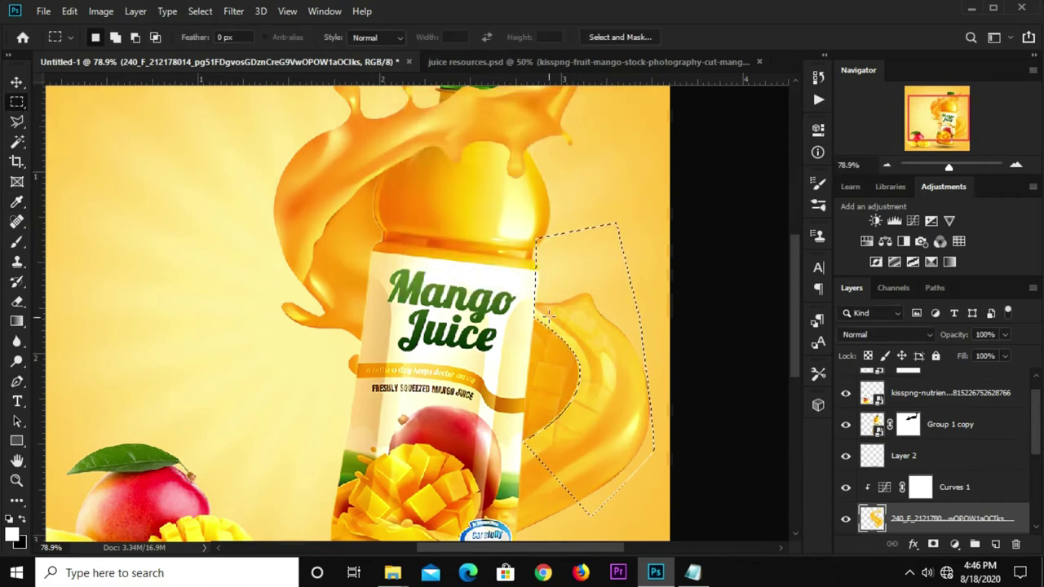
right_click(579, 309)
click(605, 216)
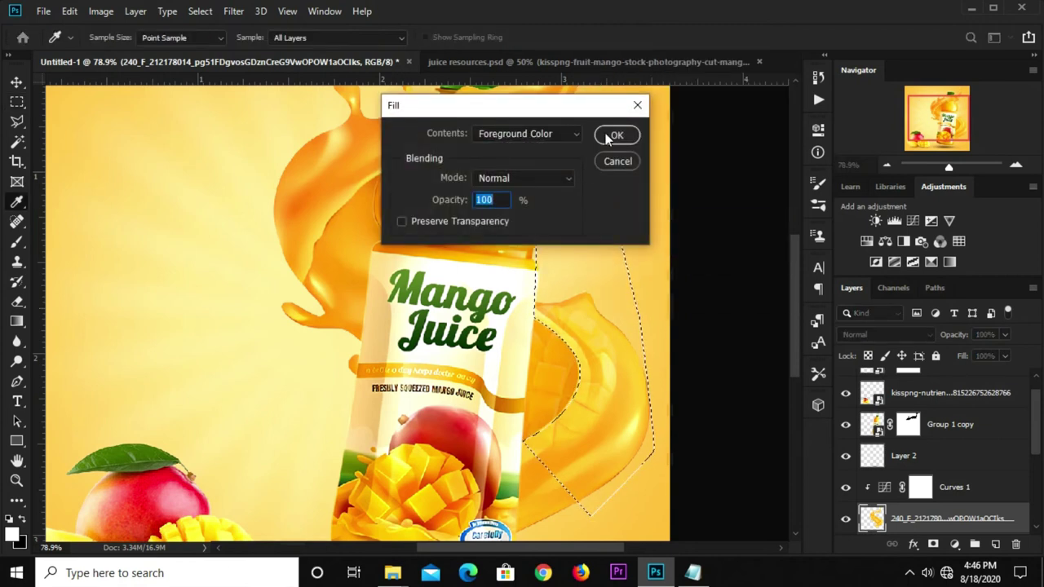
click(613, 135)
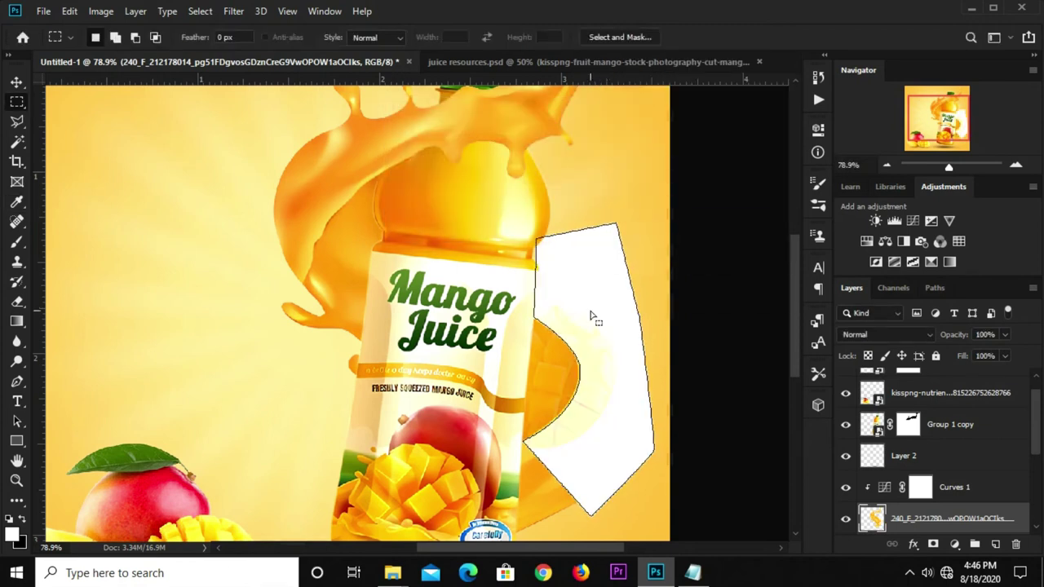
key(ctrl+z)
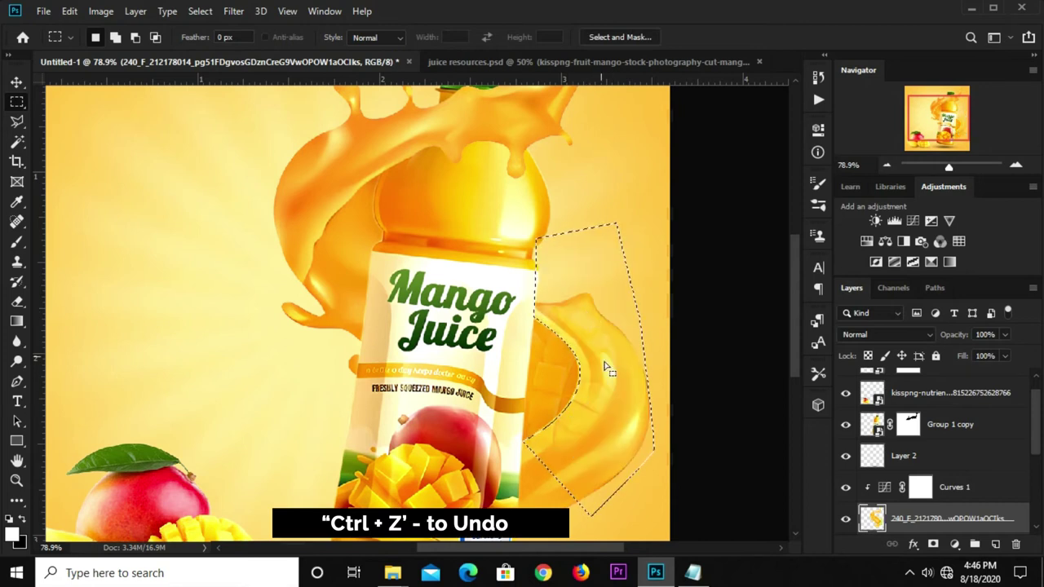
click(23, 520)
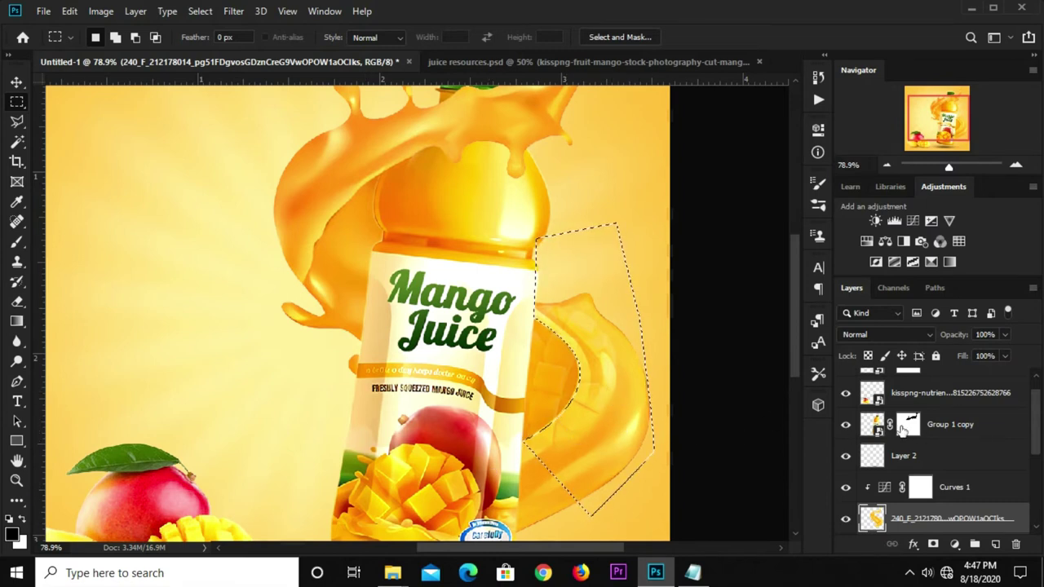
scroll(913, 432, up, 1)
Step: Fill the splash selection on the mango layer's mask with the foreground colour, then deselect
click(953, 393)
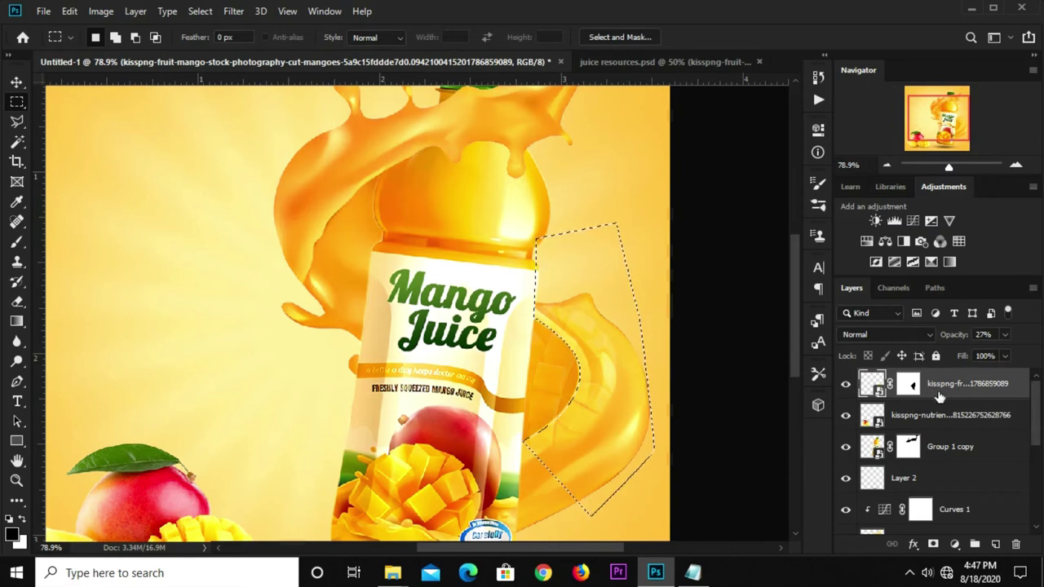
right_click(606, 373)
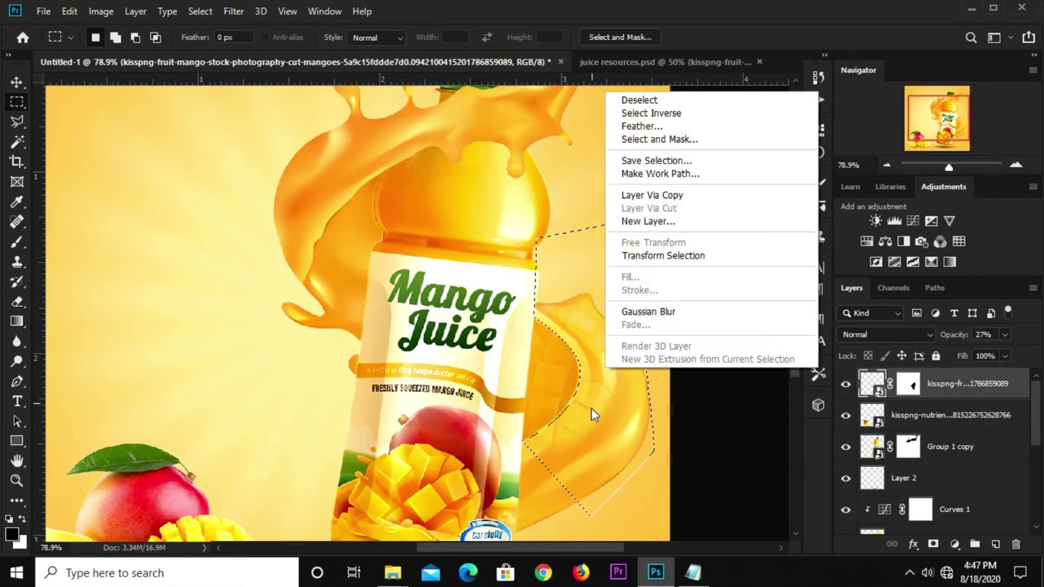
click(591, 410)
click(905, 384)
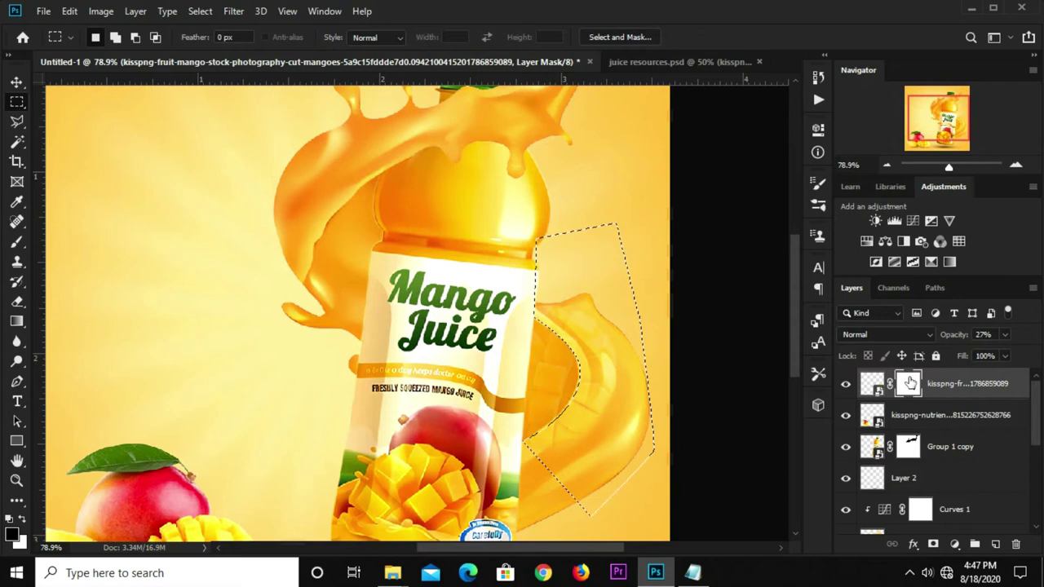
right_click(613, 393)
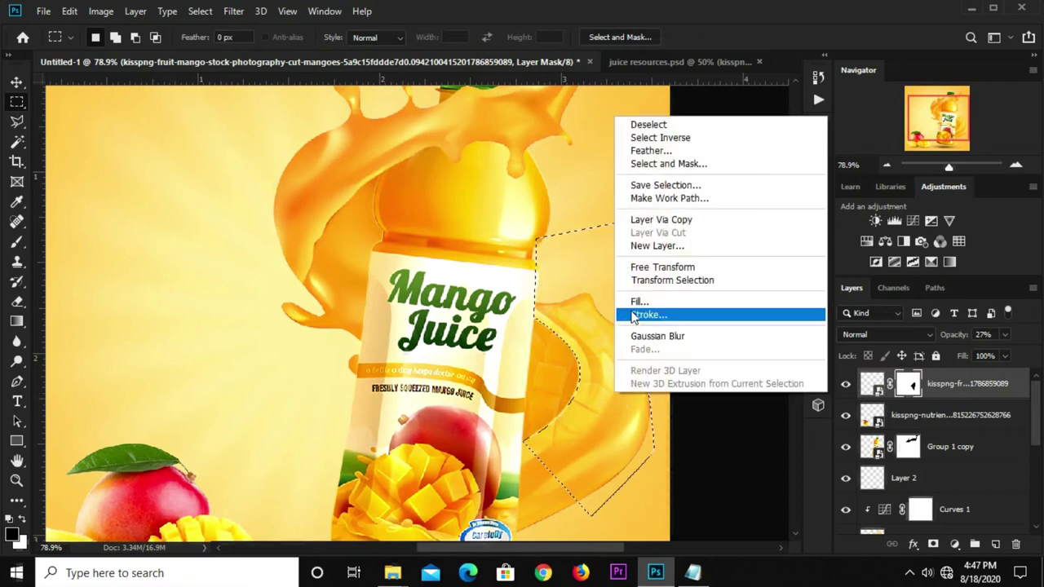
click(648, 314)
click(641, 87)
key(m)
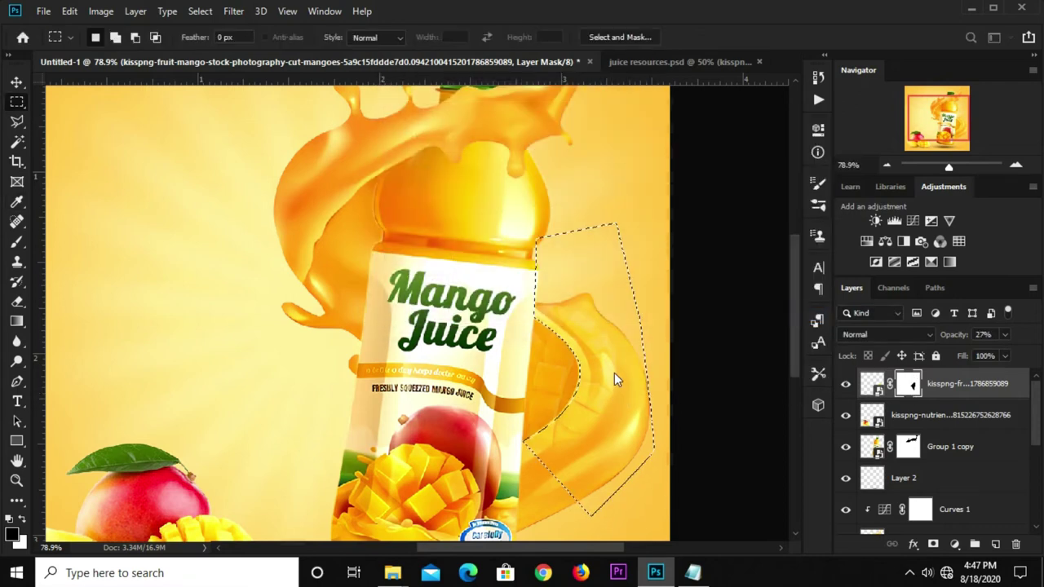
right_click(614, 373)
key(shift+F5)
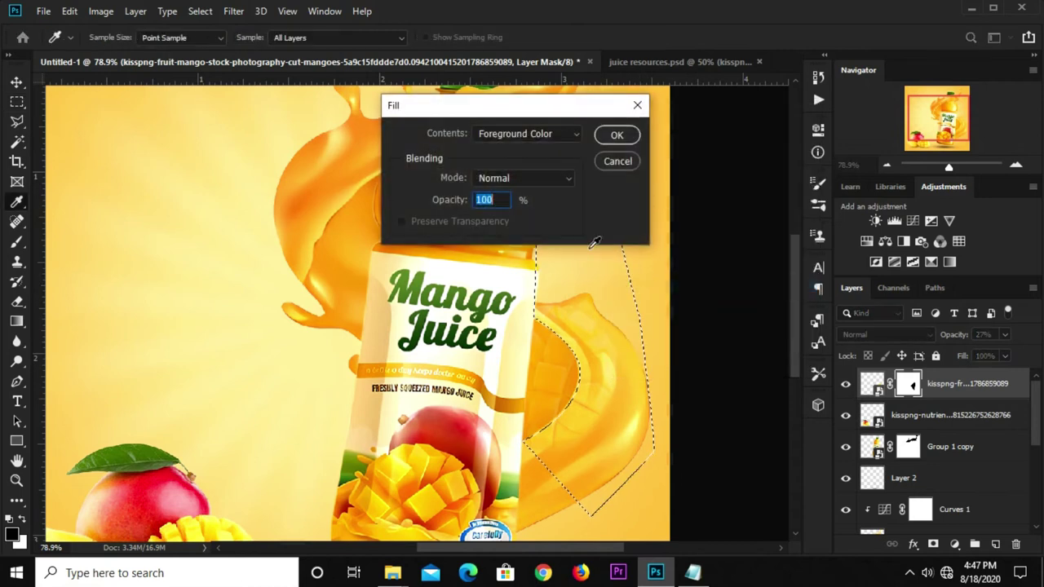
click(617, 136)
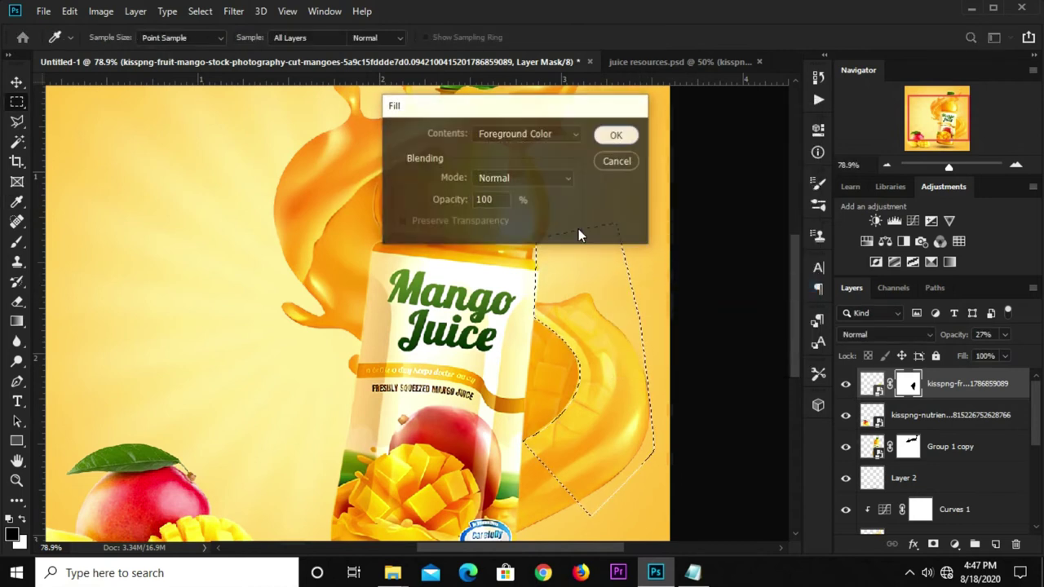
key(m)
key(ctrl+d)
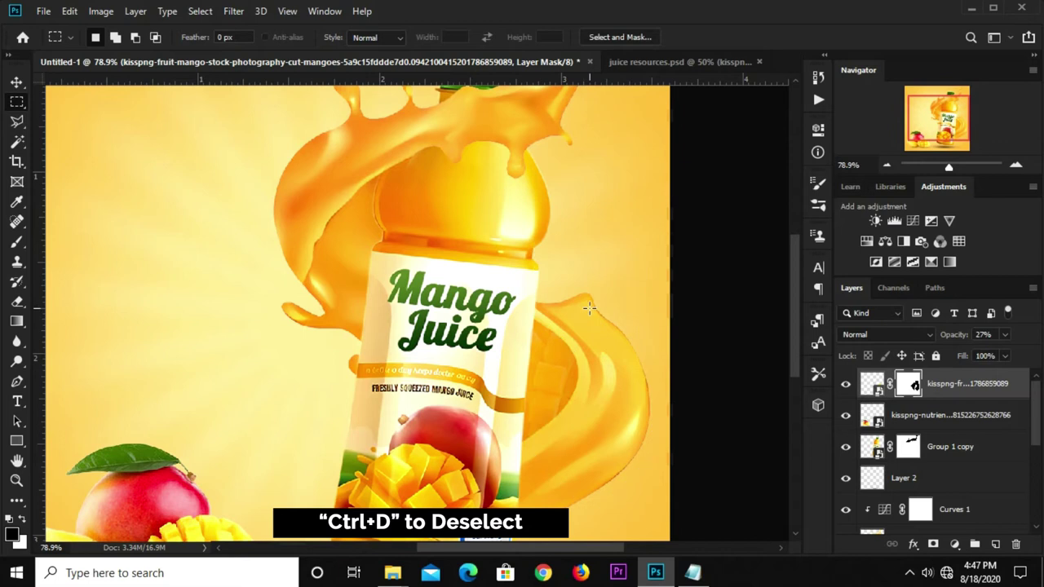
Step: Fit the poster on screen and raise the mango layer's opacity to 100%
click(16, 82)
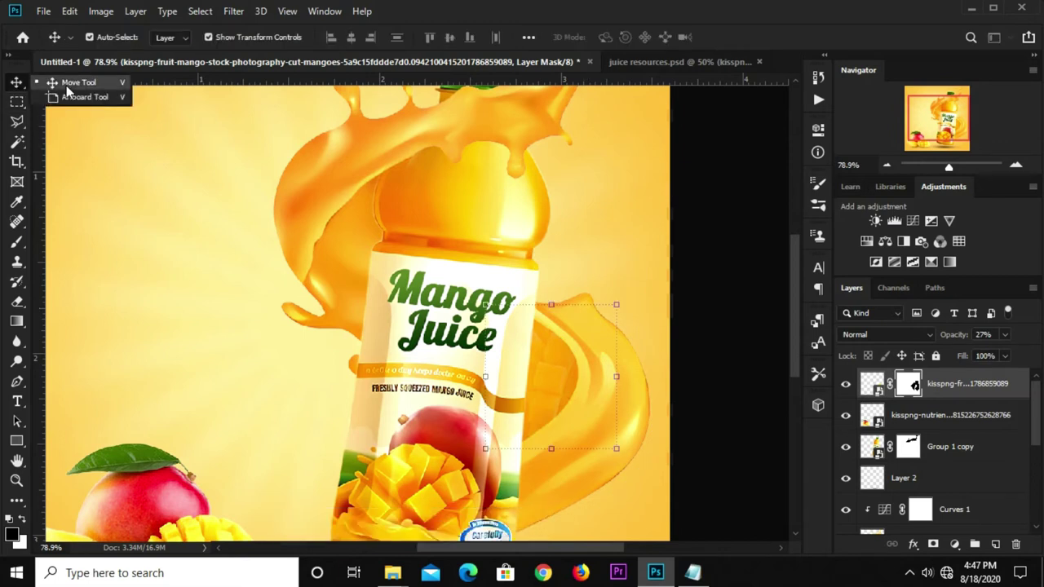
key(ctrl+0)
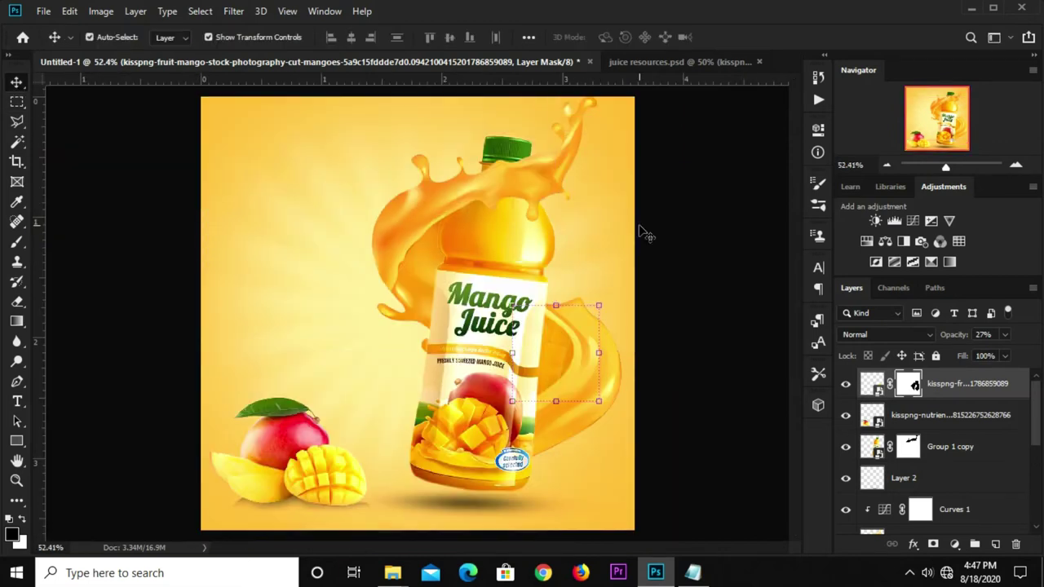
ctrl+click(991, 395)
click(990, 396)
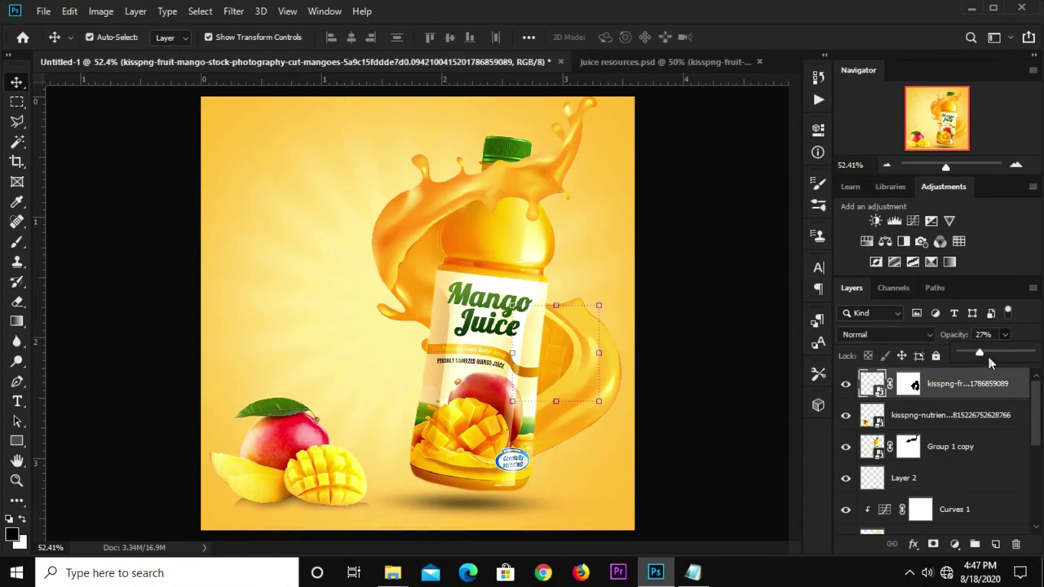
drag(1030, 357, 1033, 356)
Step: Drag two mango cube layers from juice resources.psd into the Untitled-1 poster
click(680, 272)
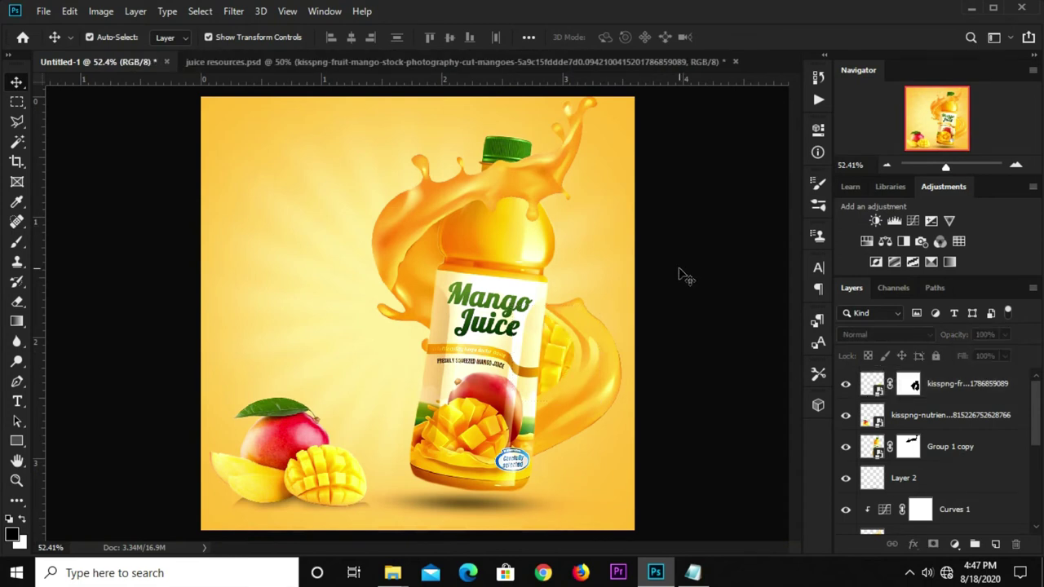
click(545, 62)
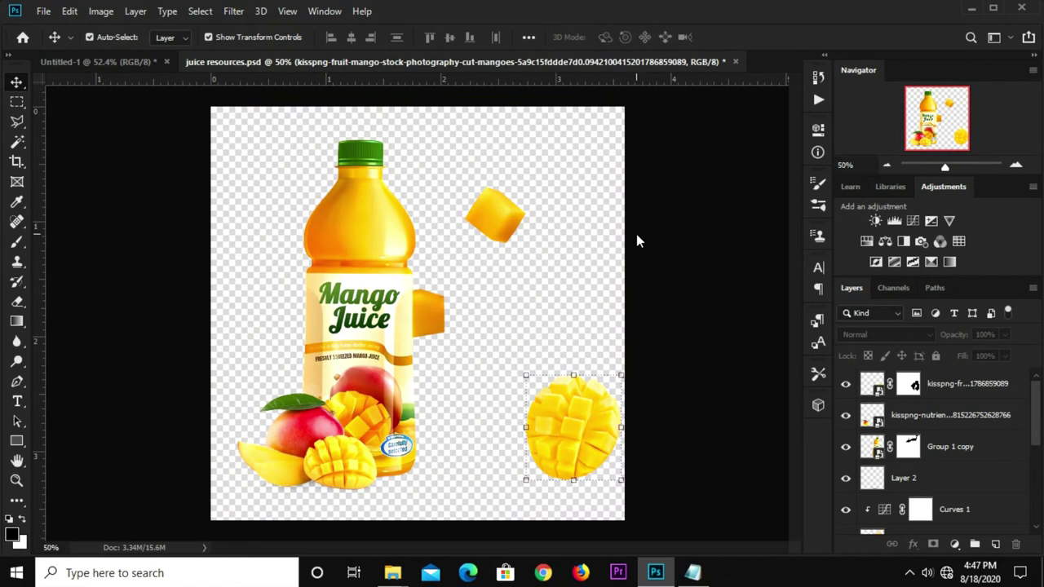
click(484, 221)
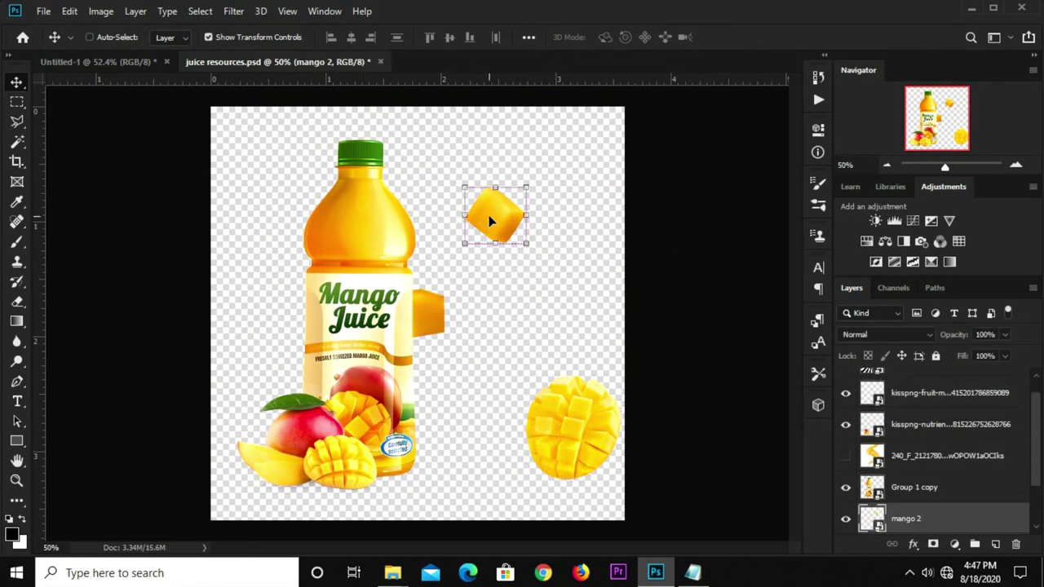
click(106, 62)
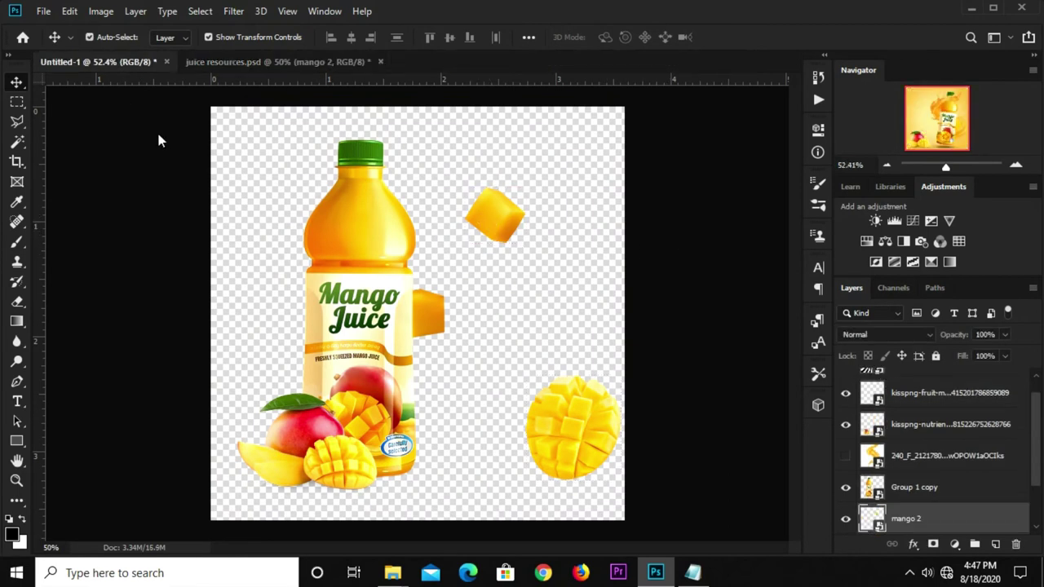
drag(164, 147, 163, 150)
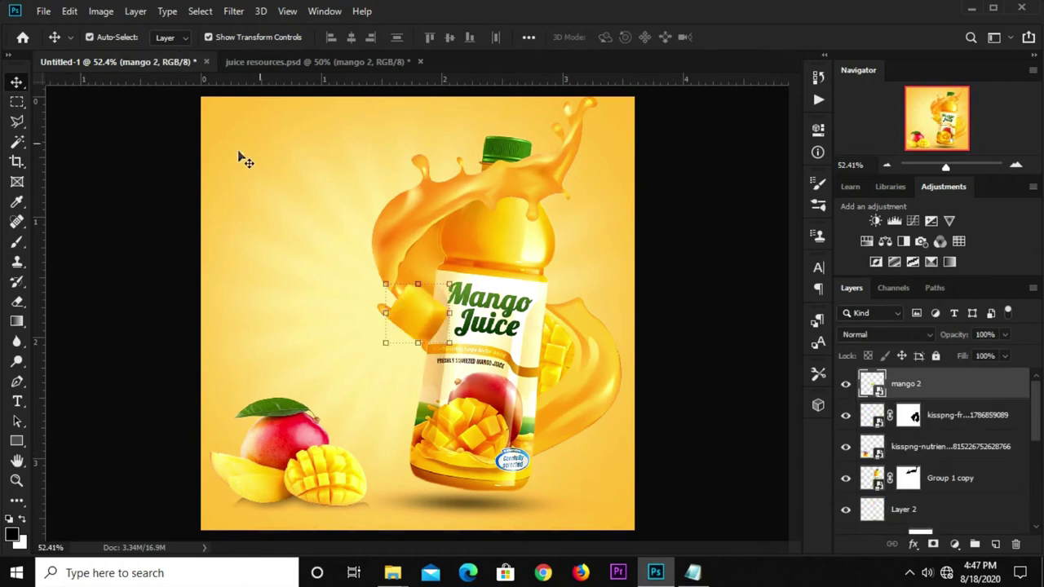
click(342, 64)
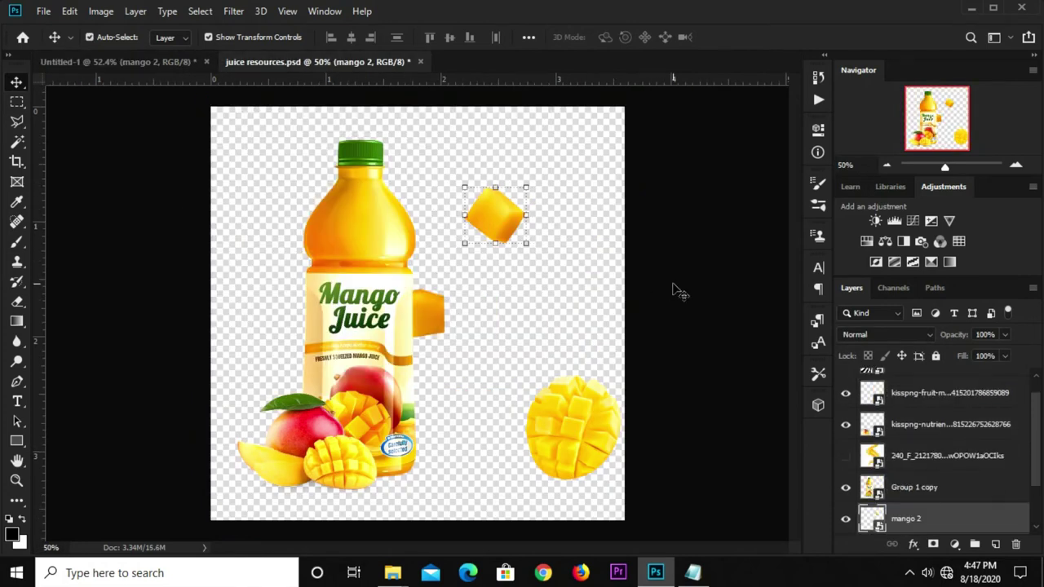
drag(358, 244, 285, 261)
click(407, 307)
mouse_move(407, 307)
mouse_down()
mouse_move(146, 113)
mouse_move(433, 319)
mouse_move(438, 254)
mouse_up()
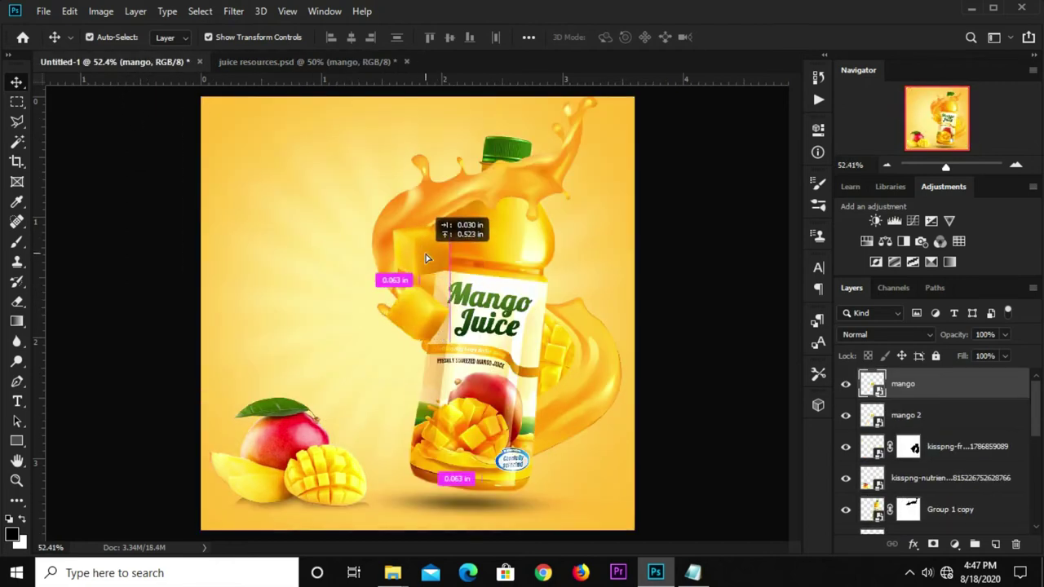
Step: Scale one mango cube to about 40%, tilt it 26.85°, and place it by the bottle neck
key(ctrl+t)
mouse_move(472, 222)
mouse_down()
mouse_move(432, 257)
mouse_move(425, 237)
mouse_move(458, 233)
mouse_up()
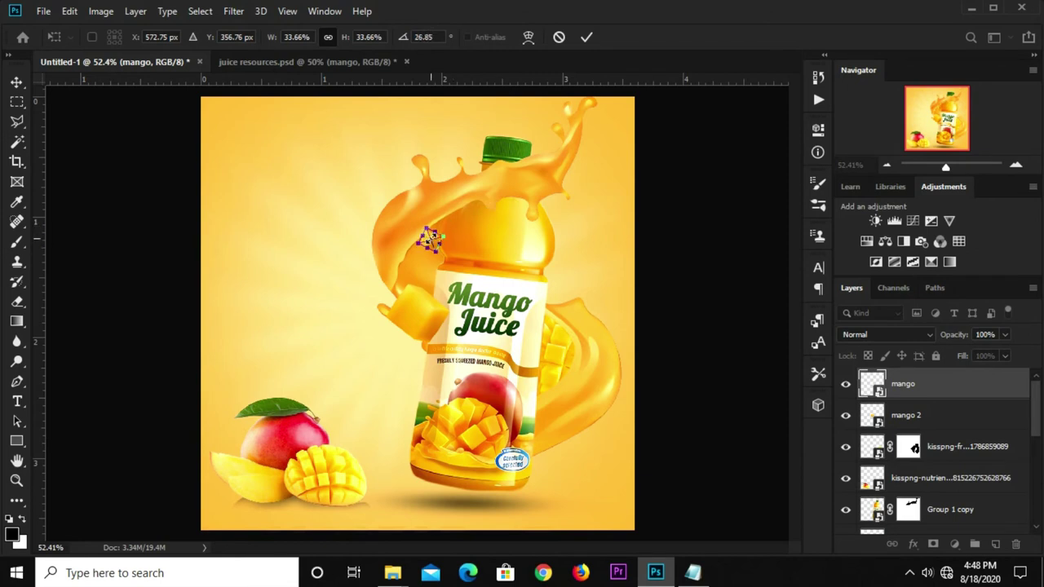
scroll(436, 233, up, 2)
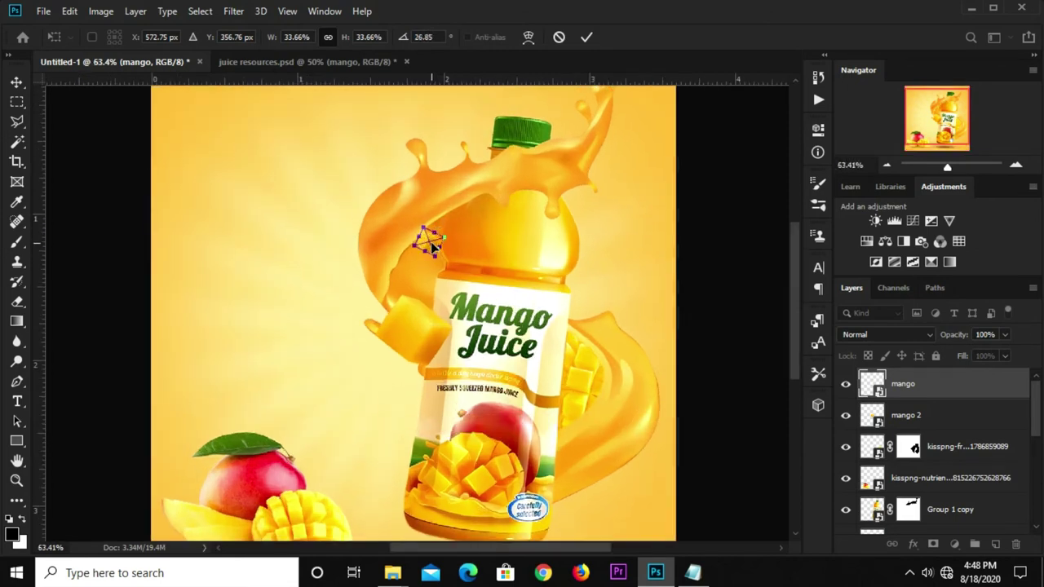
drag(430, 245, 430, 258)
drag(416, 220, 426, 259)
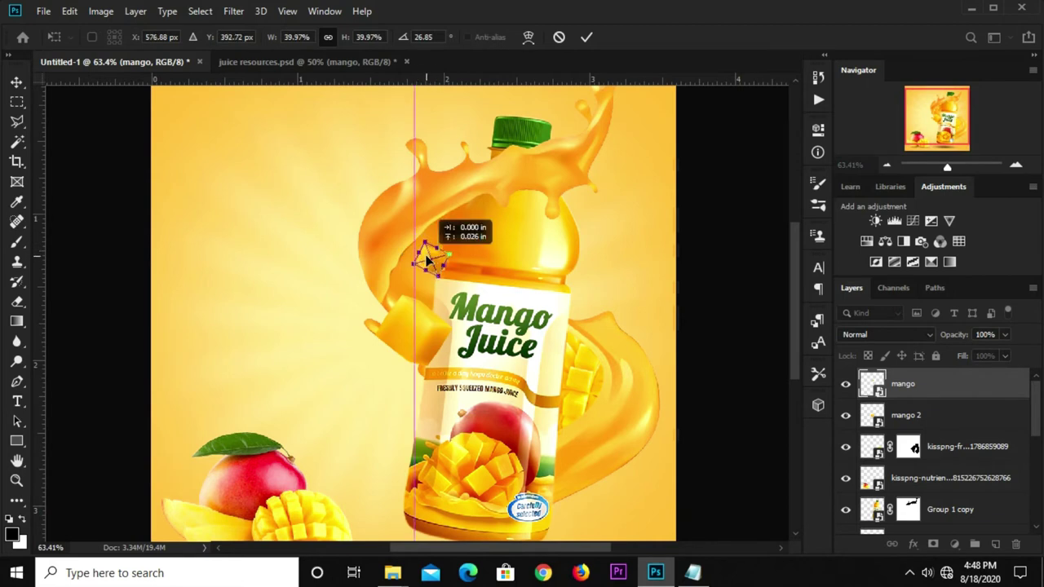
key(Left)
key(Left)
key(Left)
key(Left)
key(Left)
key(Left)
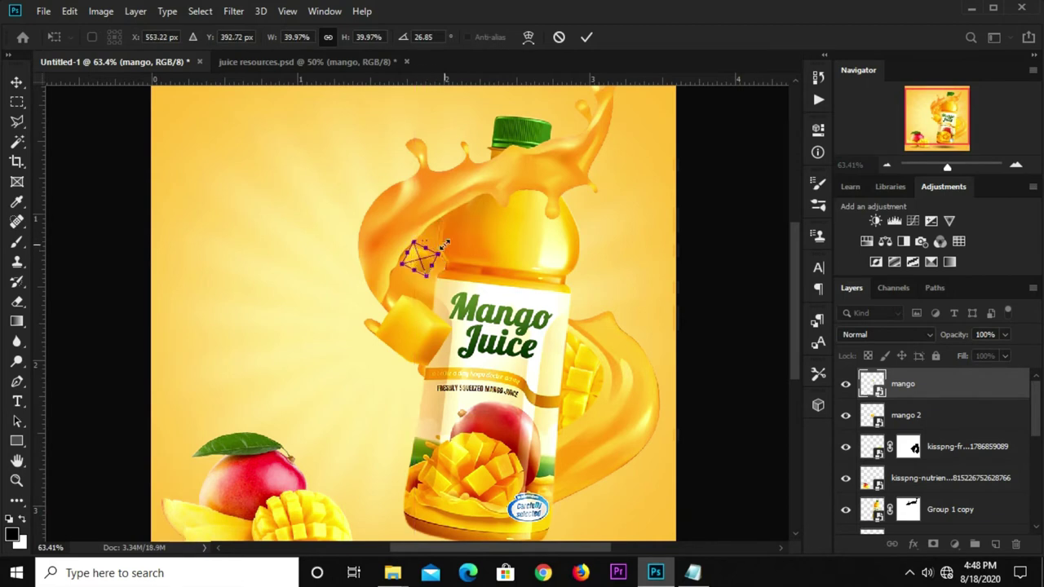
key(Return)
click(709, 257)
Step: Shrink the other mango cube to about half size and move a copy to the bottle's upper right
click(420, 326)
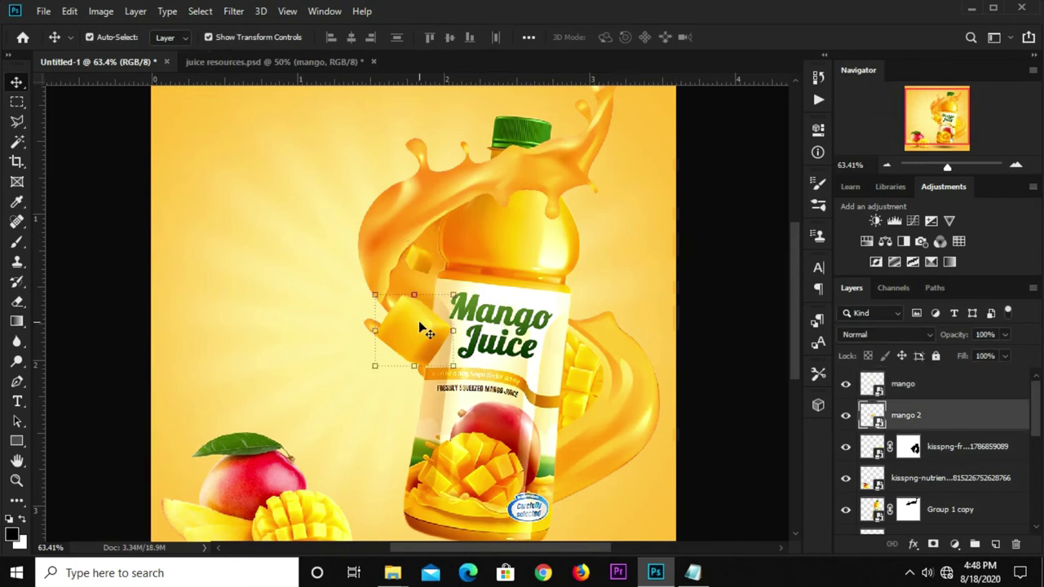
key(ctrl+t)
mouse_move(437, 306)
mouse_down()
mouse_move(383, 369)
mouse_move(425, 309)
mouse_up()
key(Return)
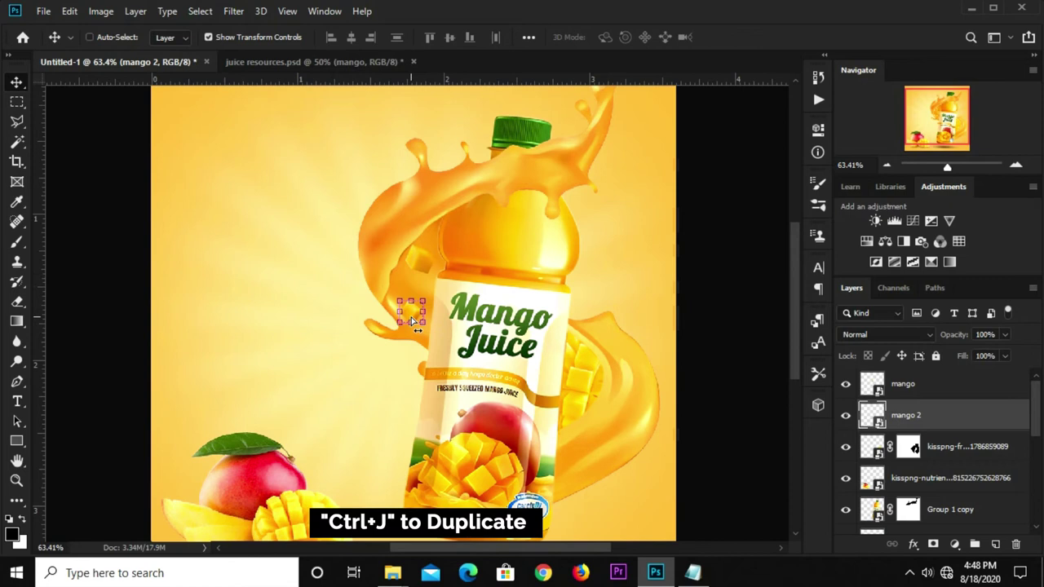
key(ctrl+j)
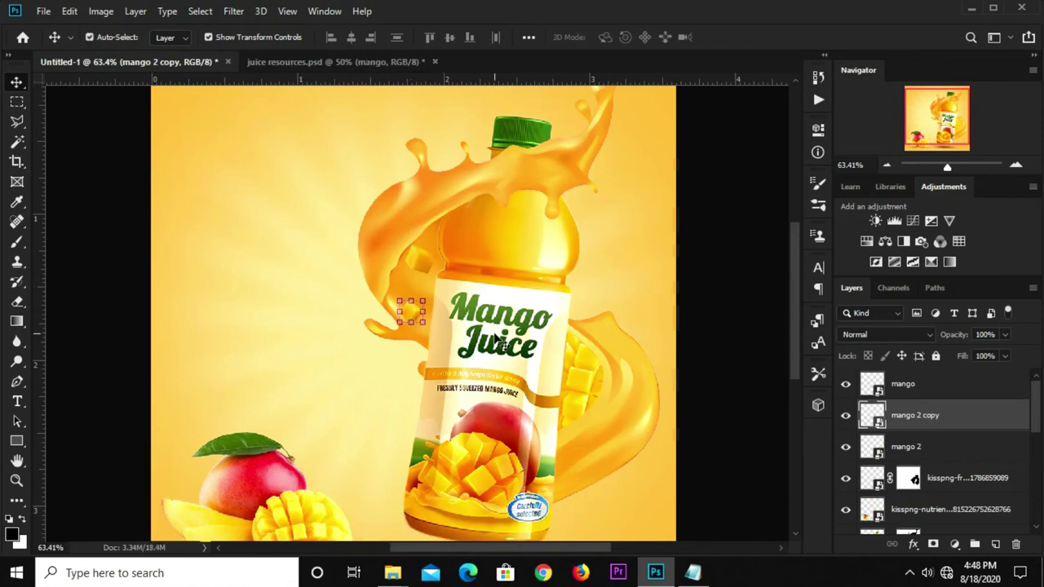
key(ctrl+t)
mouse_move(412, 310)
mouse_down()
mouse_move(621, 218)
mouse_move(634, 241)
mouse_move(620, 238)
mouse_up()
key(Return)
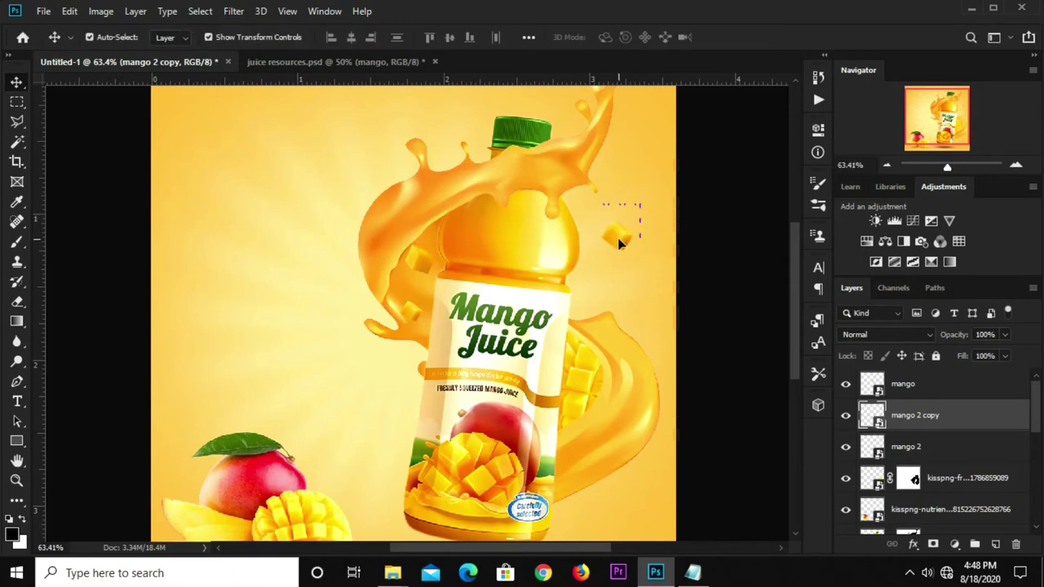
Step: Add two more mango cube copies, placing them higher up the splash and near the top edge
key(ctrl+j)
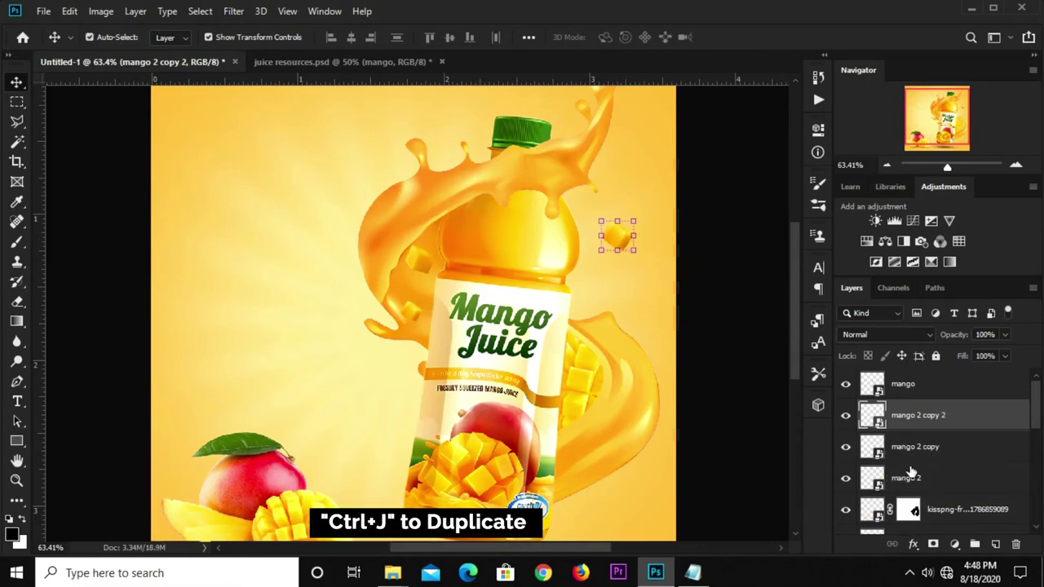
mouse_move(618, 237)
mouse_down()
mouse_move(618, 170)
mouse_move(638, 134)
mouse_up()
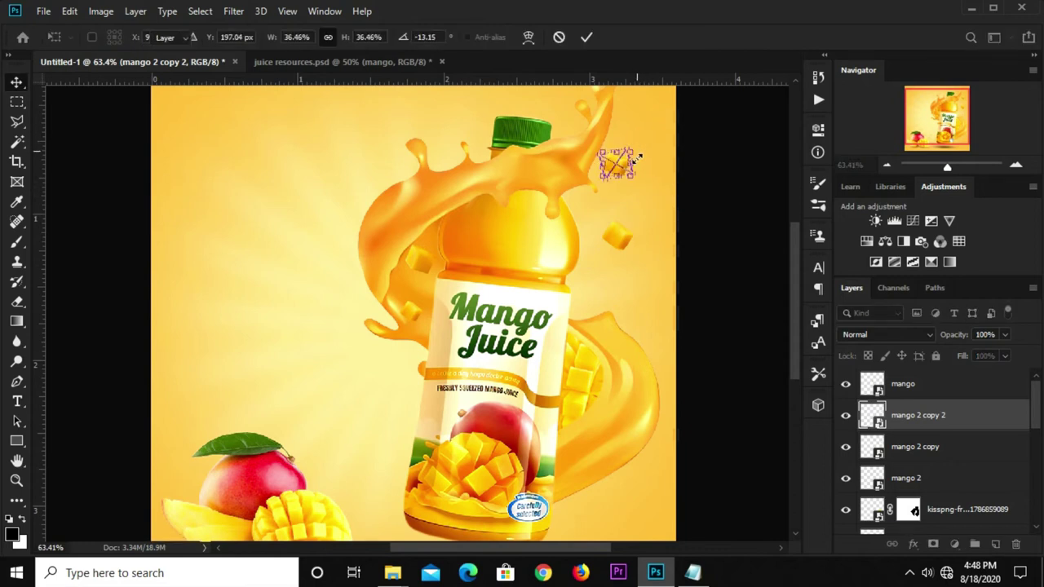
key(Return)
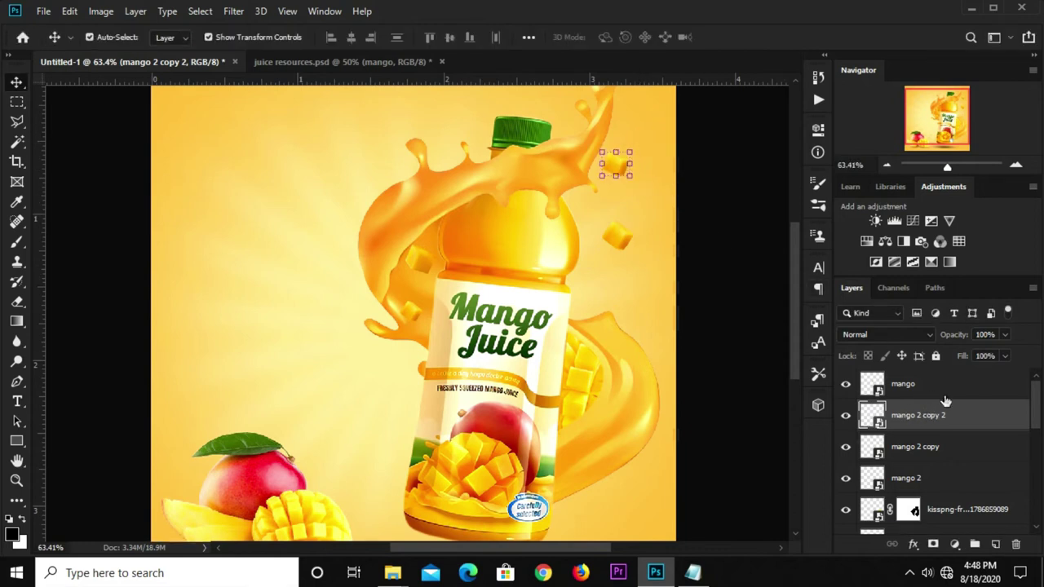
key(ctrl+j)
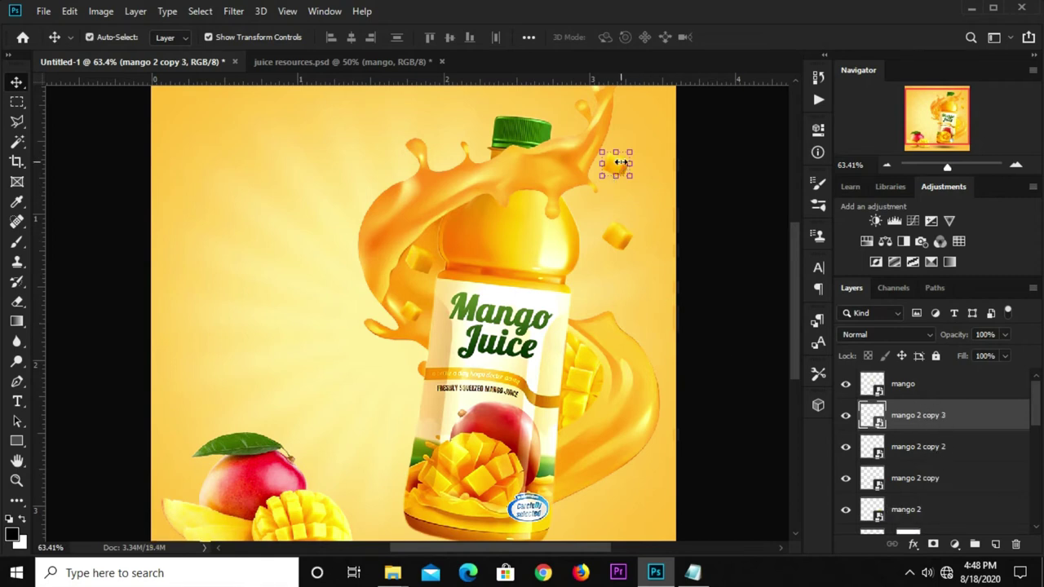
drag(619, 163, 551, 101)
key(ctrl+0)
Step: Apply a Gaussian Blur with radius 4 to the first mango cube copy
click(640, 201)
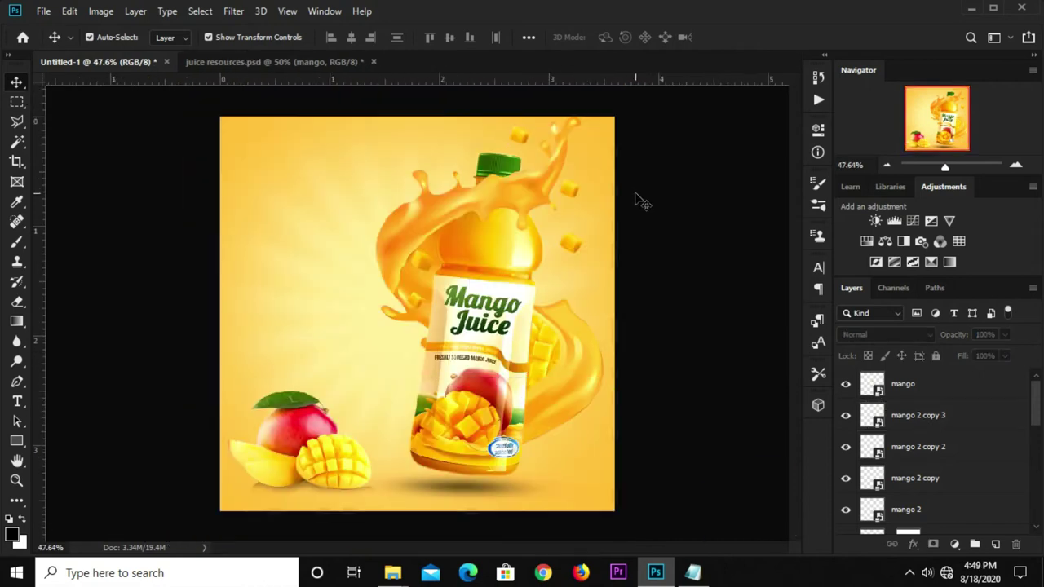
click(570, 254)
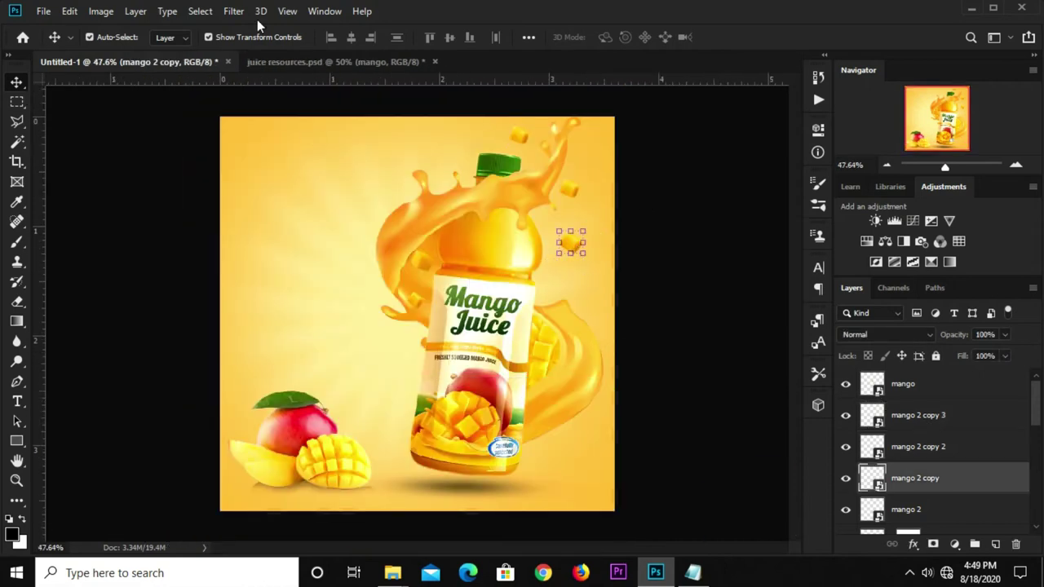
click(233, 12)
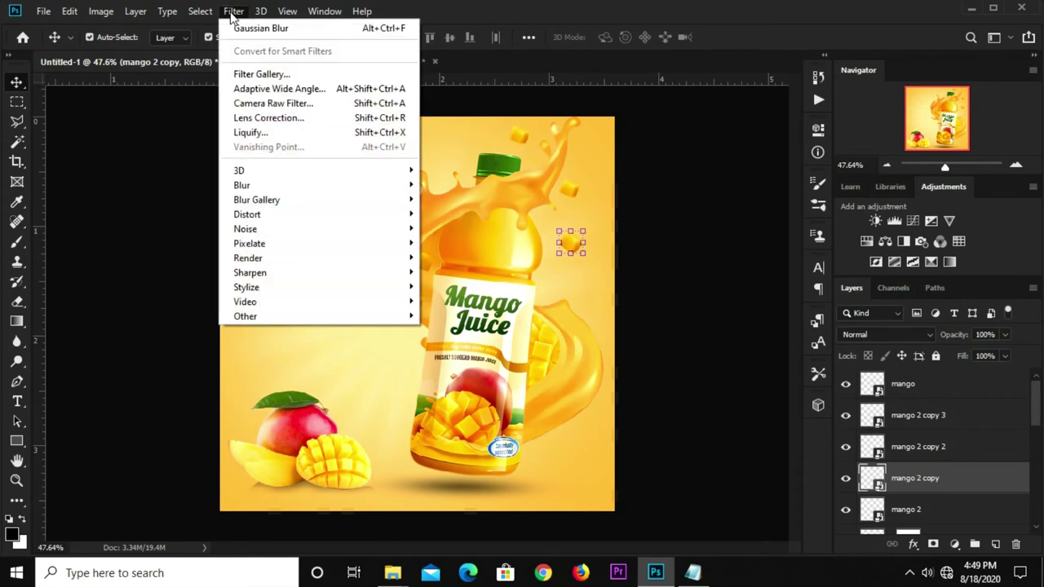
mouse_move(245, 185)
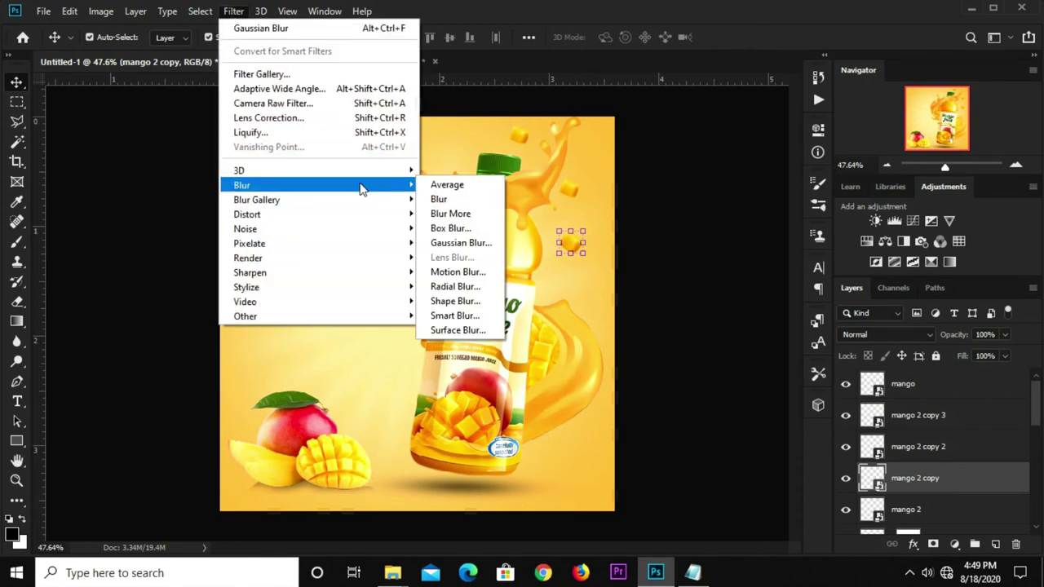
click(444, 243)
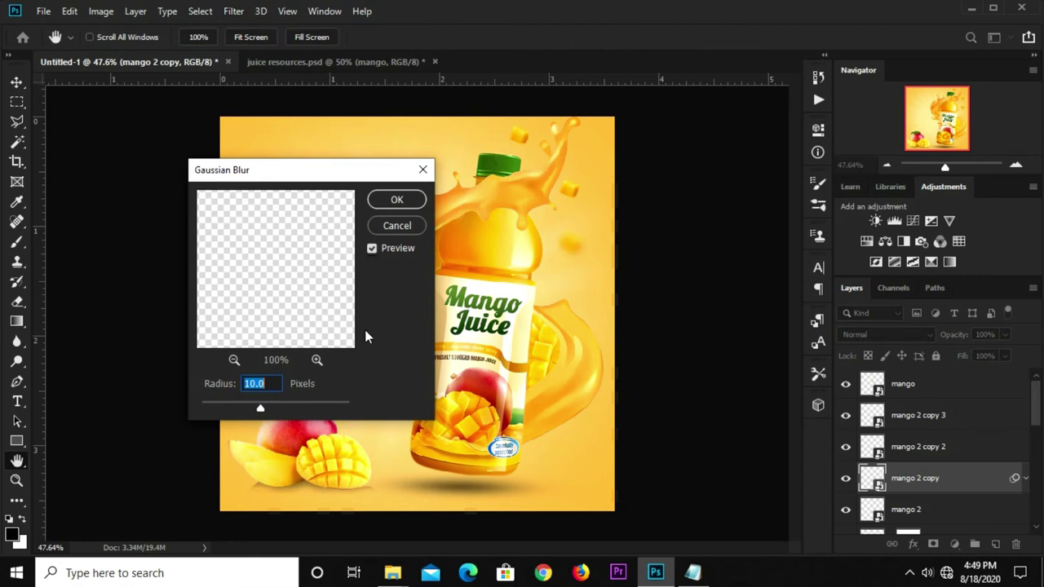
text(4)
click(387, 205)
key(v)
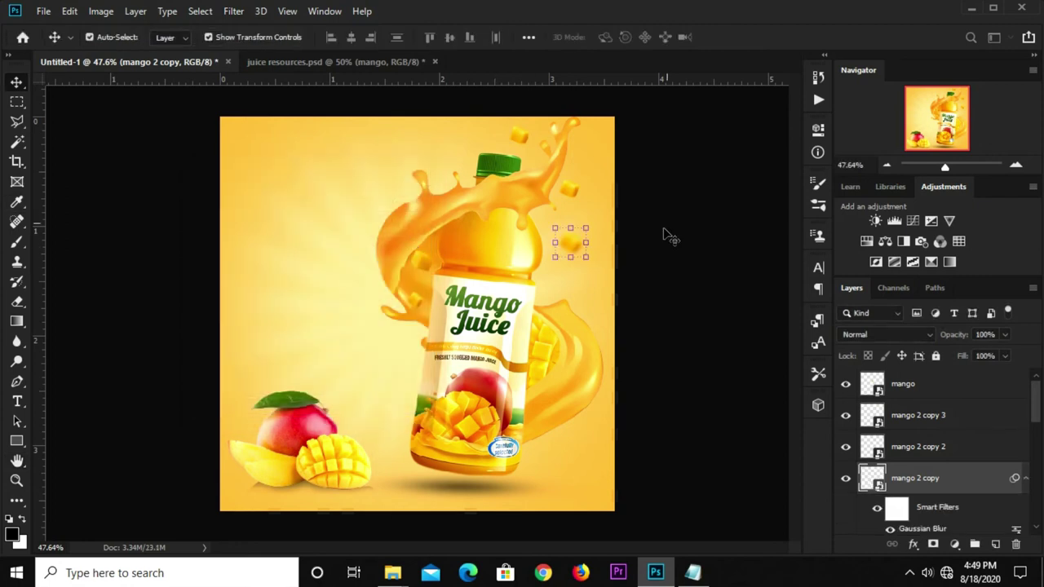
Step: Apply the same 4-pixel Gaussian Blur to the chunks beside the bottle cap and at the top edge
click(569, 196)
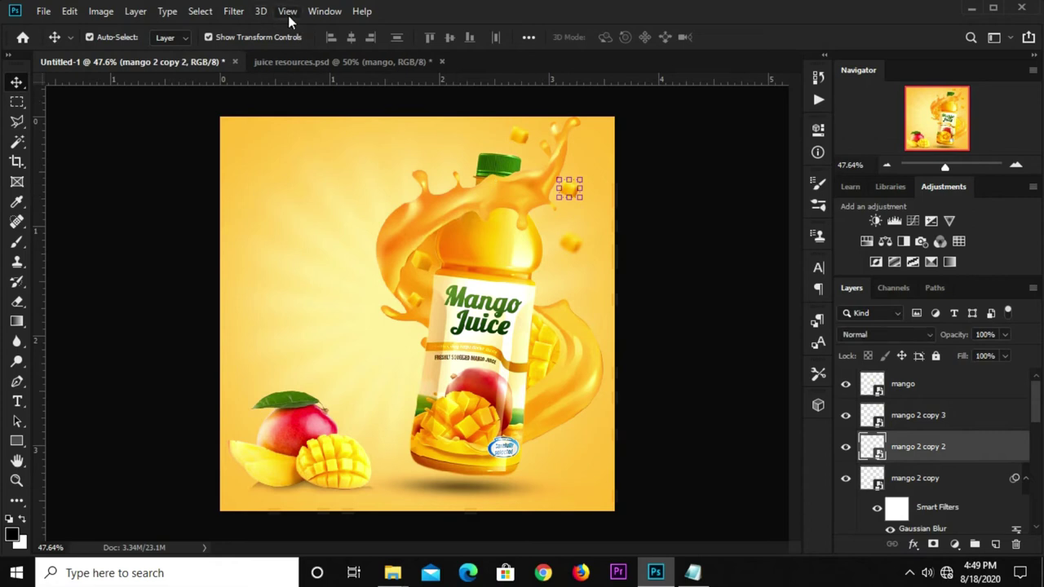
click(233, 14)
mouse_move(318, 169)
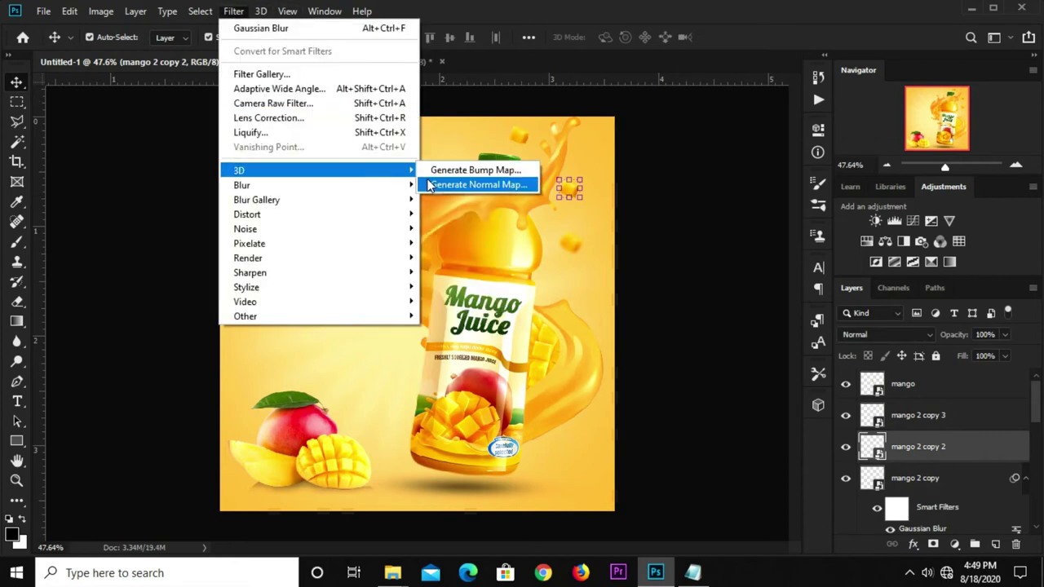
click(461, 243)
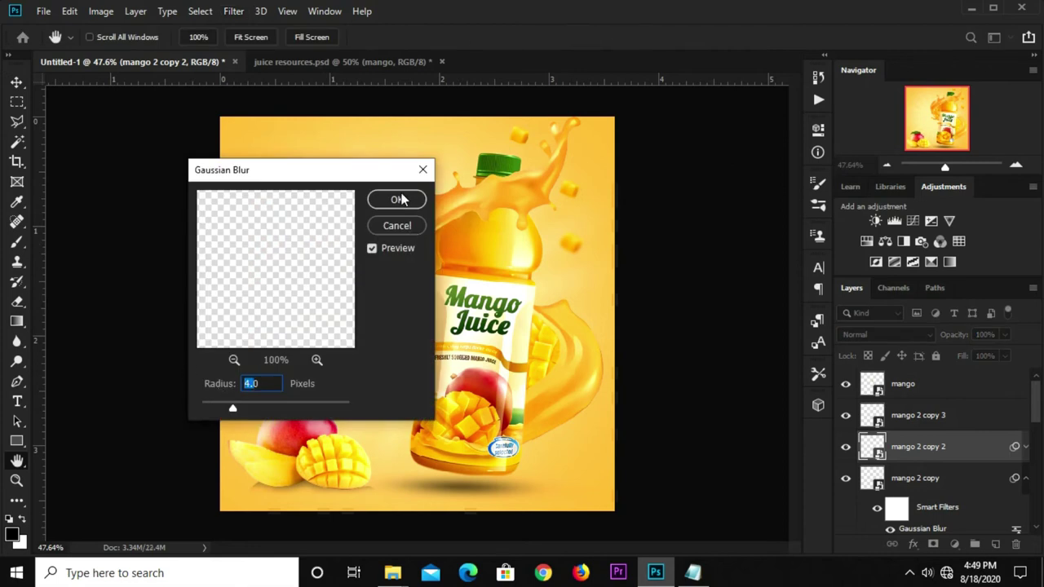
click(397, 199)
click(522, 139)
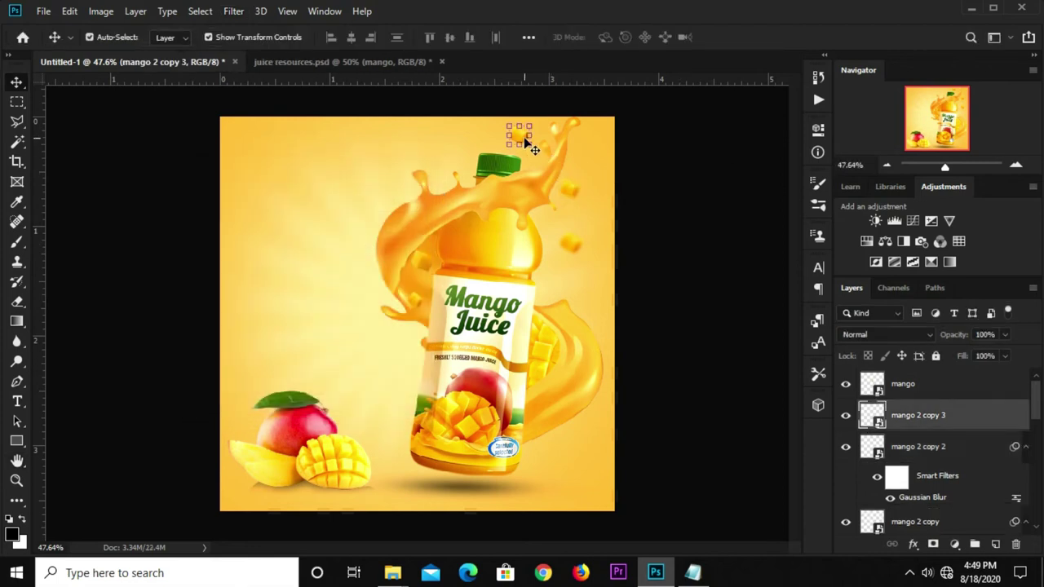
click(244, 12)
mouse_move(310, 185)
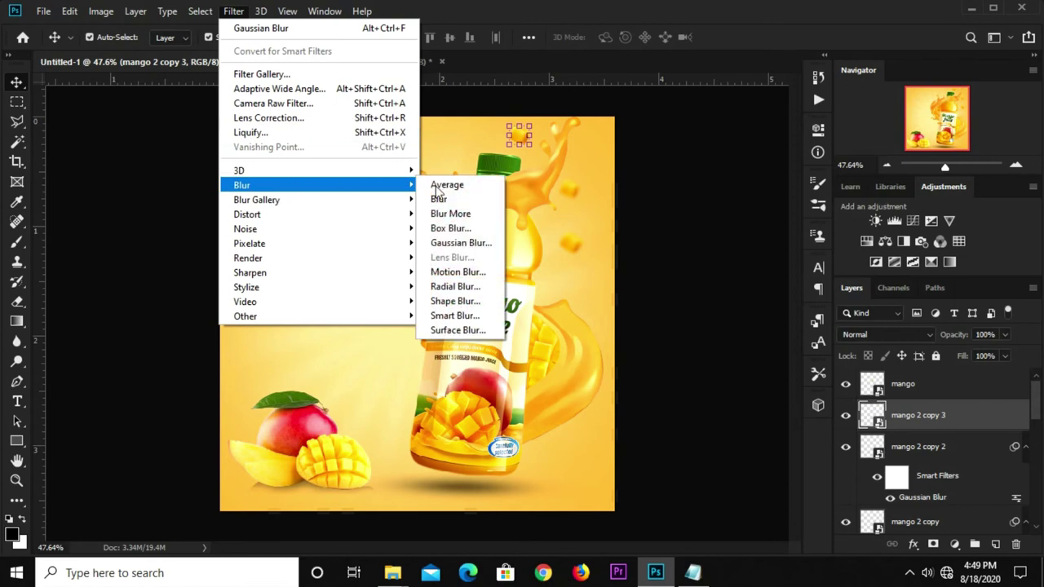
click(461, 243)
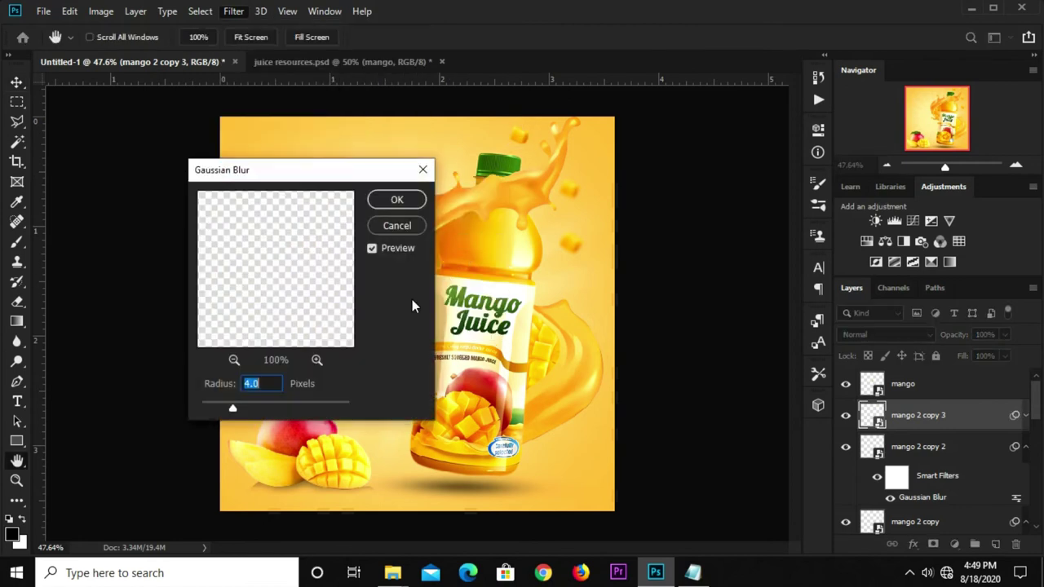
click(397, 200)
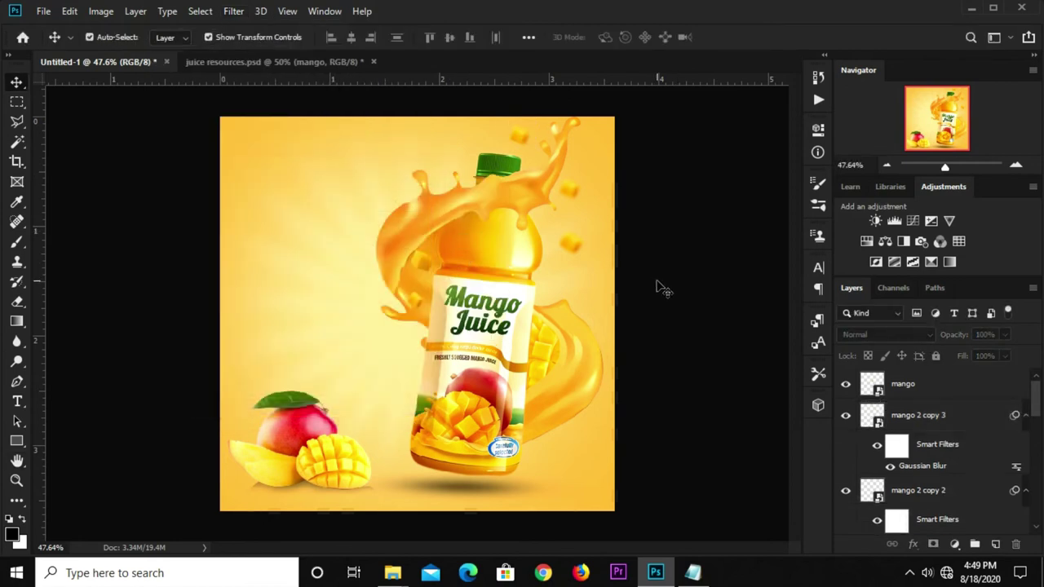
Step: Copy the word 'Mango' from the notes and set the text colour to white
click(17, 402)
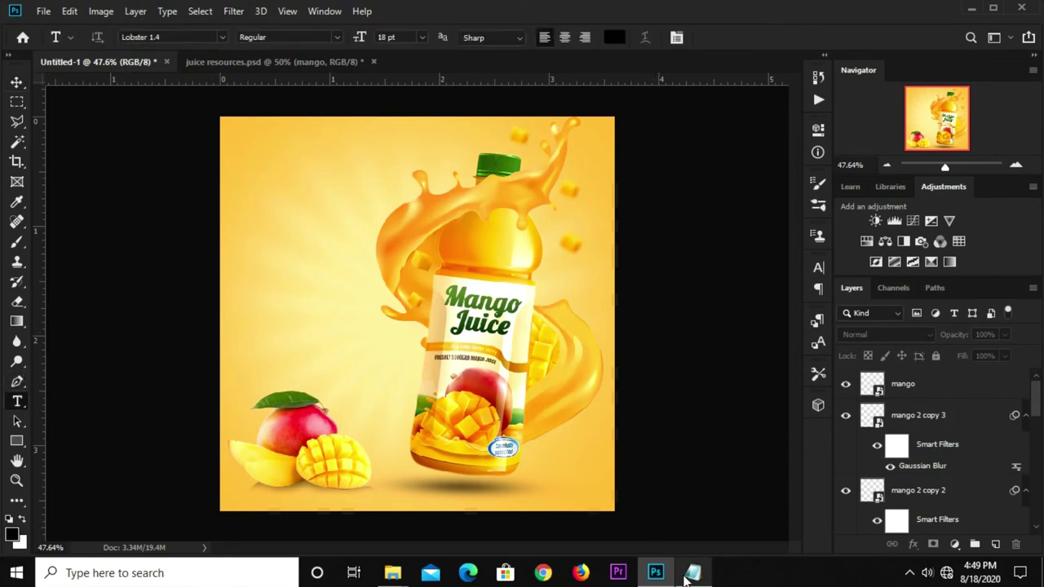
click(692, 572)
drag(560, 232, 528, 218)
right_click(551, 227)
click(599, 277)
click(615, 56)
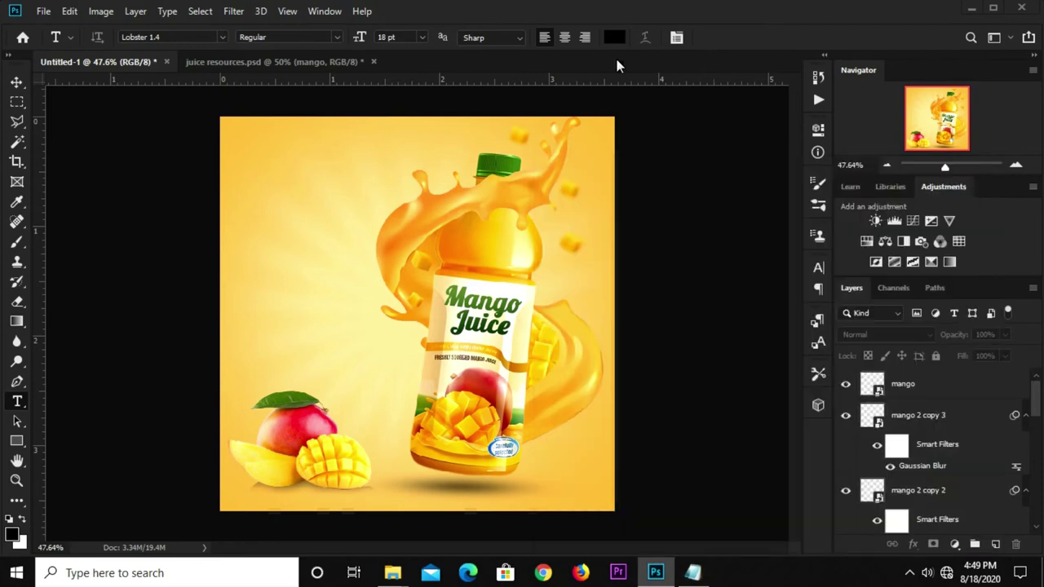
click(614, 37)
click(516, 272)
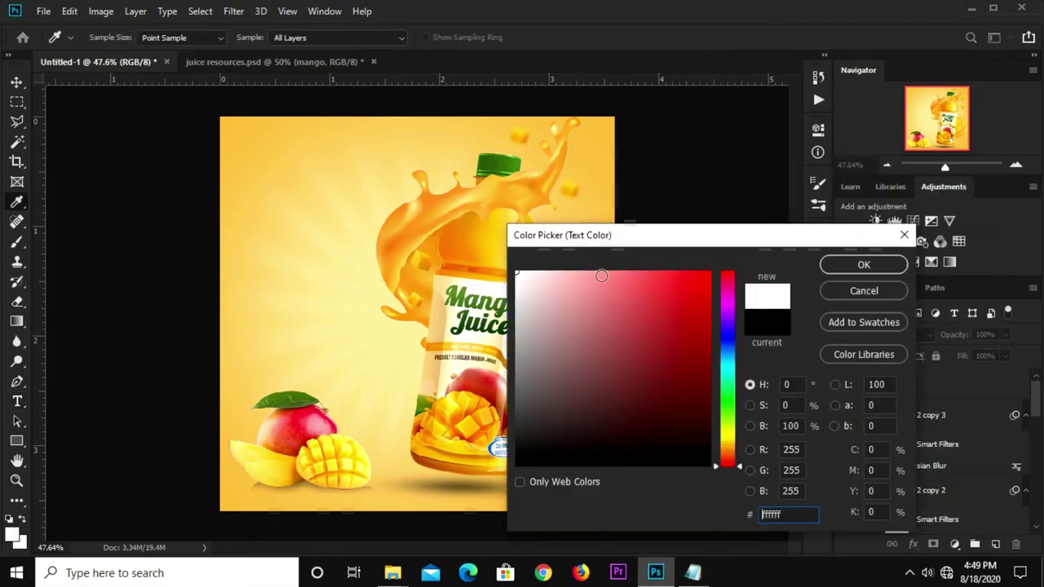
click(833, 269)
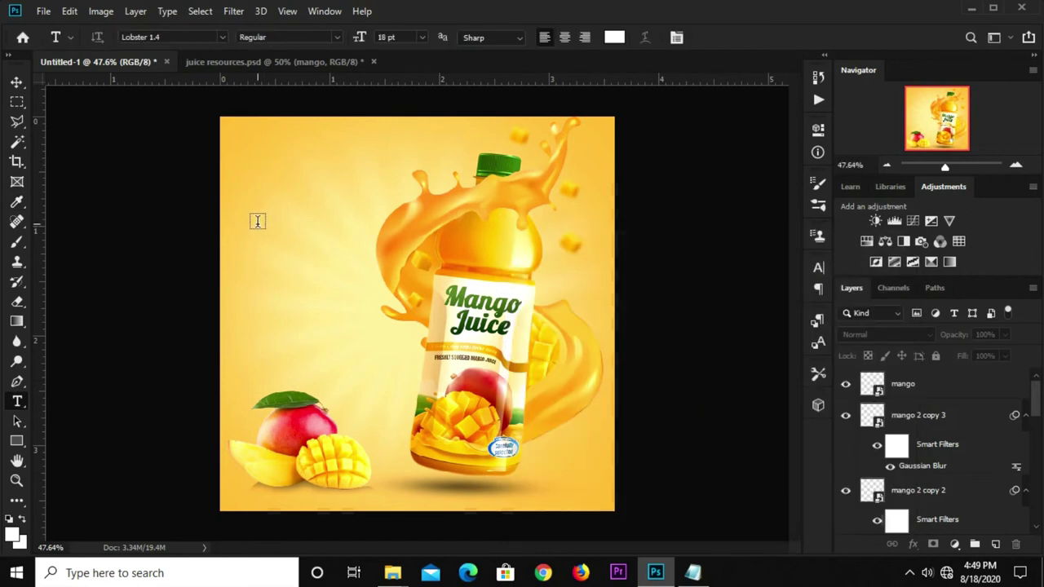
Step: Add white 'Mango' text at the upper left, size it 28 pt and shift it left
click(257, 221)
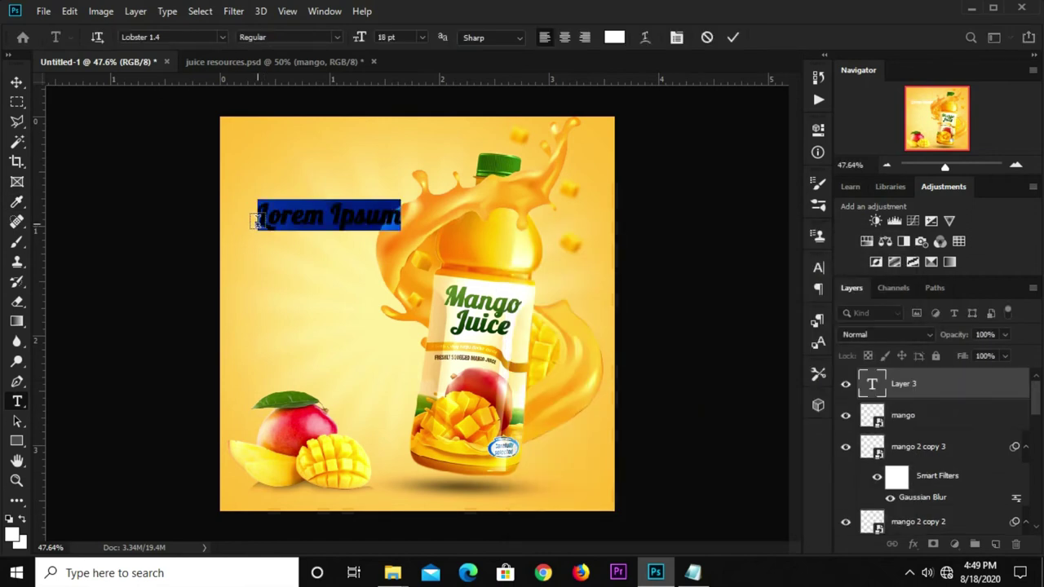
text(MaMango)
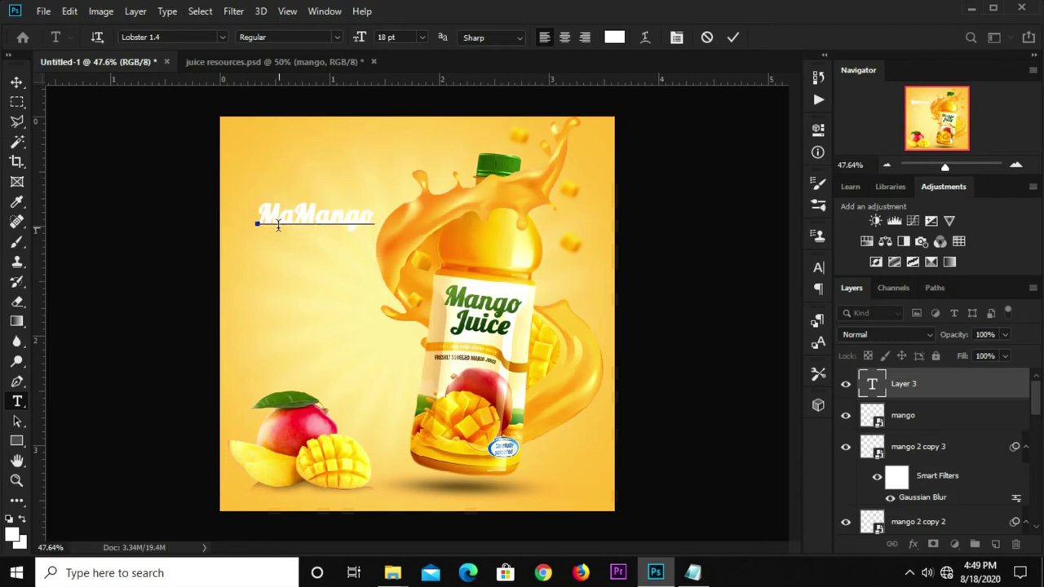
key(Delete)
key(Delete)
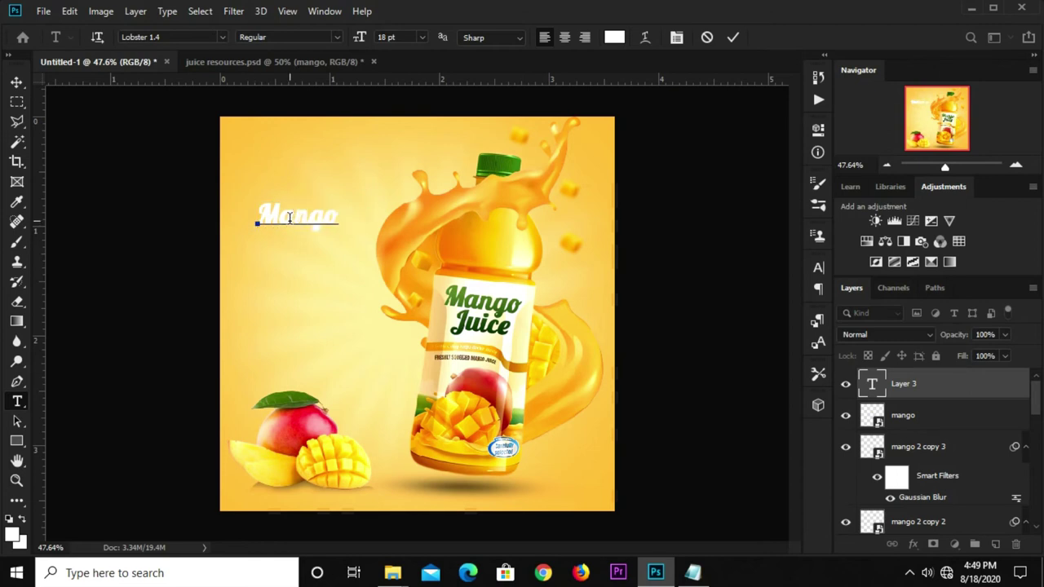
key(ctrl+Return)
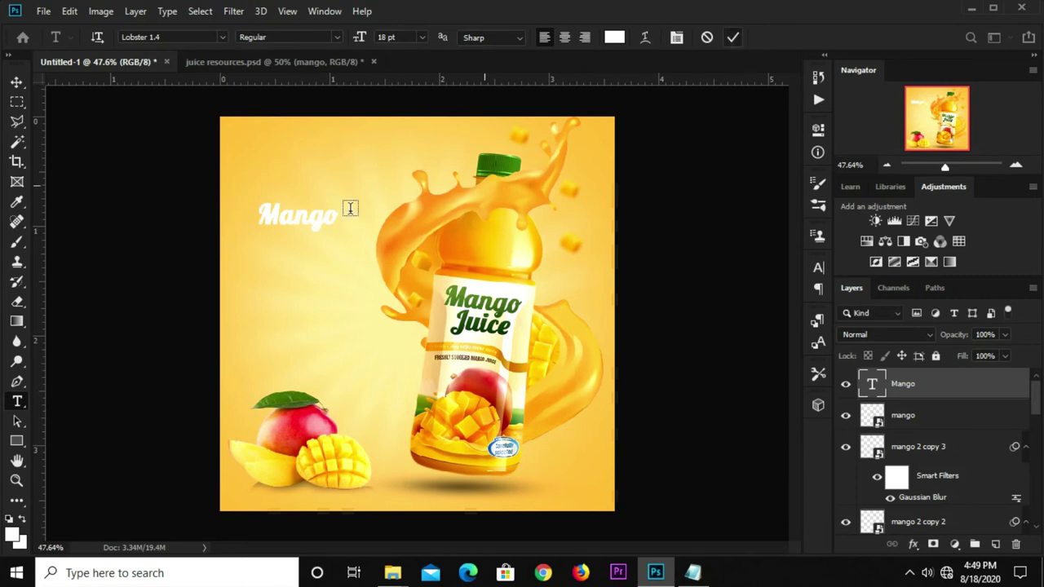
key(v)
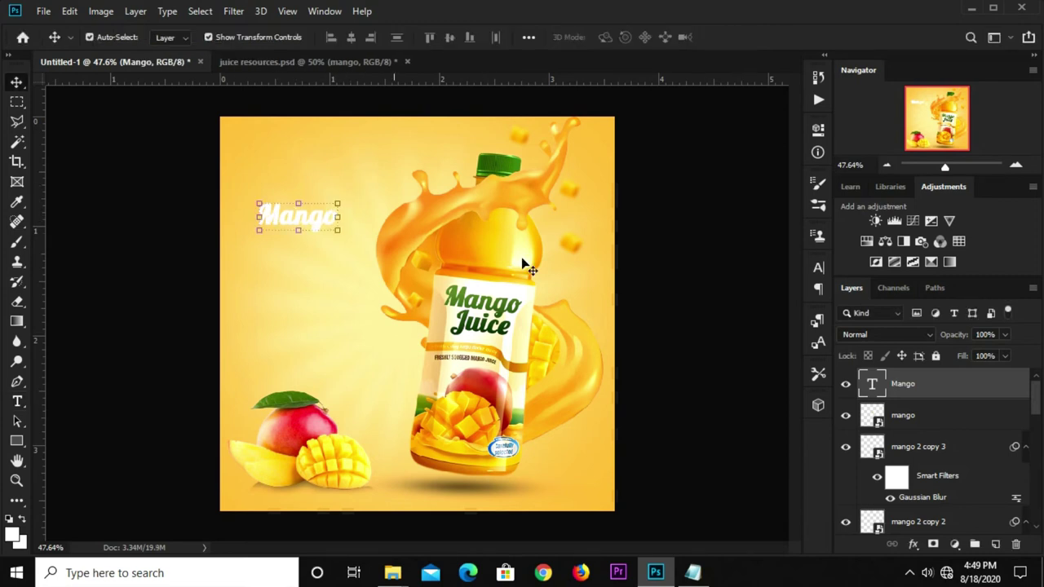
click(819, 268)
text(28)
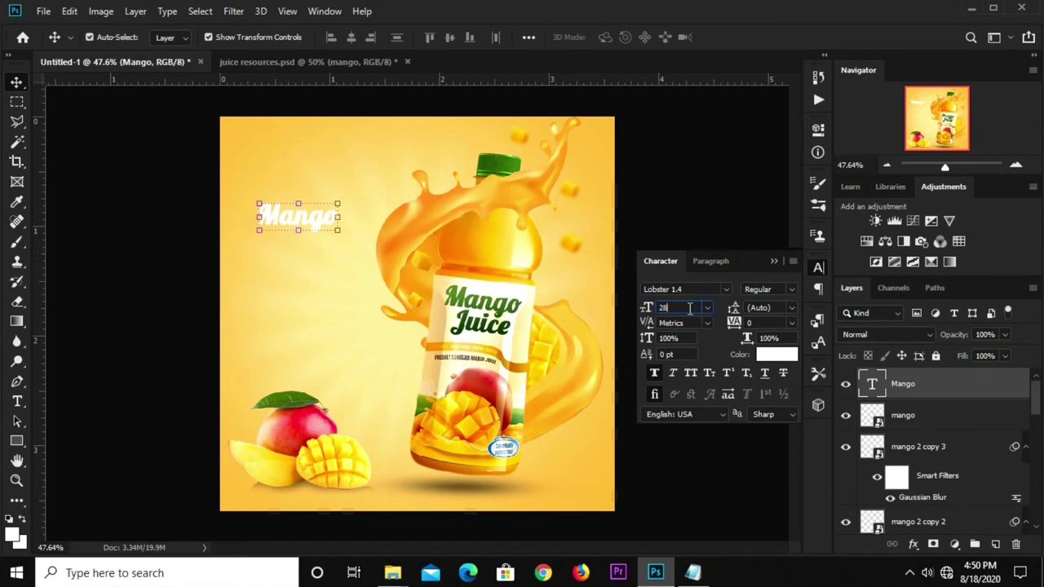
key(Return)
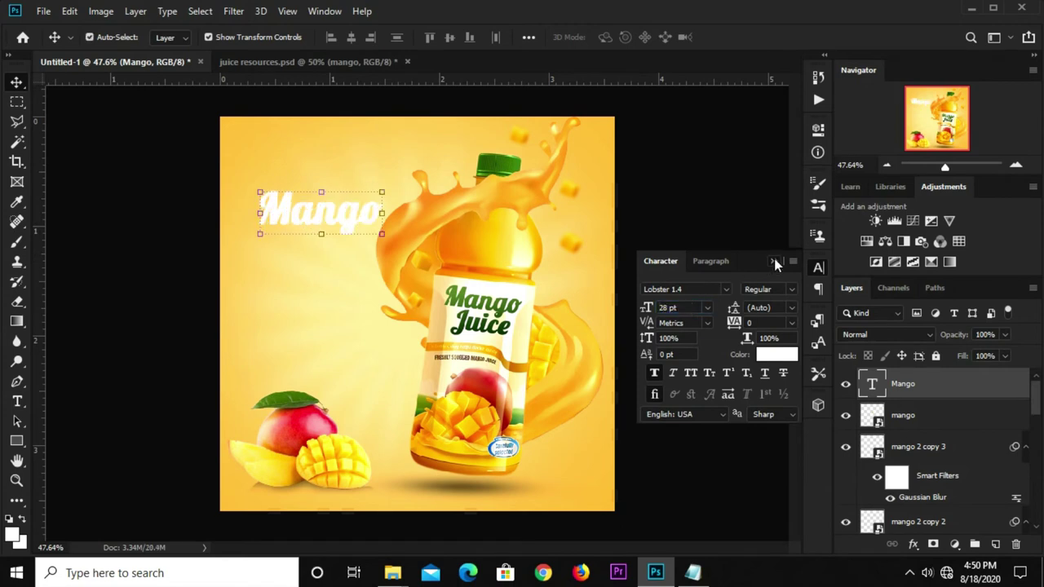
click(776, 262)
click(690, 231)
mouse_move(356, 216)
mouse_down()
mouse_move(329, 235)
mouse_move(334, 268)
mouse_up()
Step: Change the duplicated lower line's text to 'Juice'
click(15, 400)
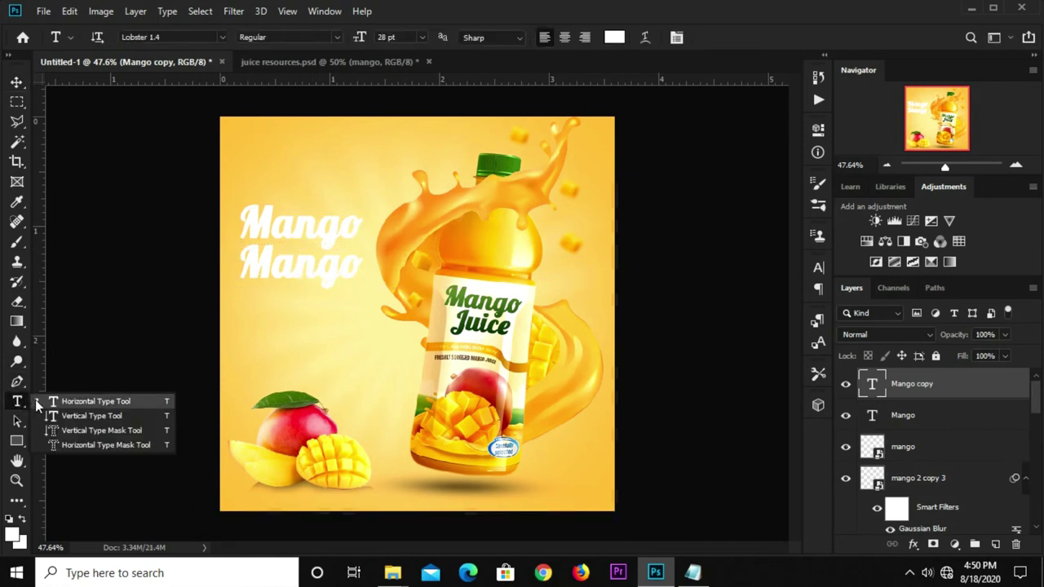
click(280, 267)
key(ctrl+a)
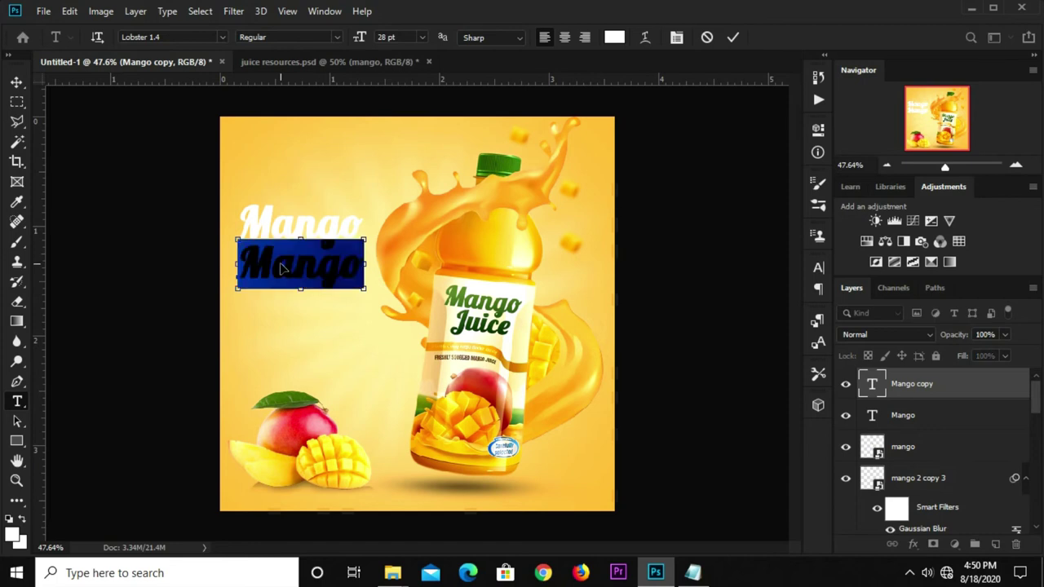
text(Jui)
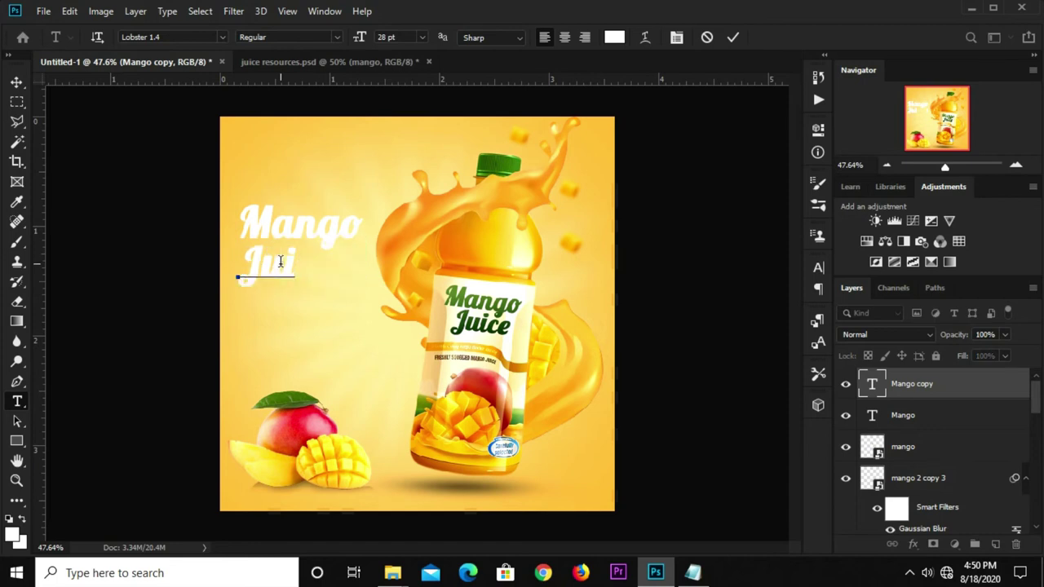
text(ce)
click(732, 38)
Step: Position 'Juice' snugly beneath 'Mango' with small upward nudges
click(16, 83)
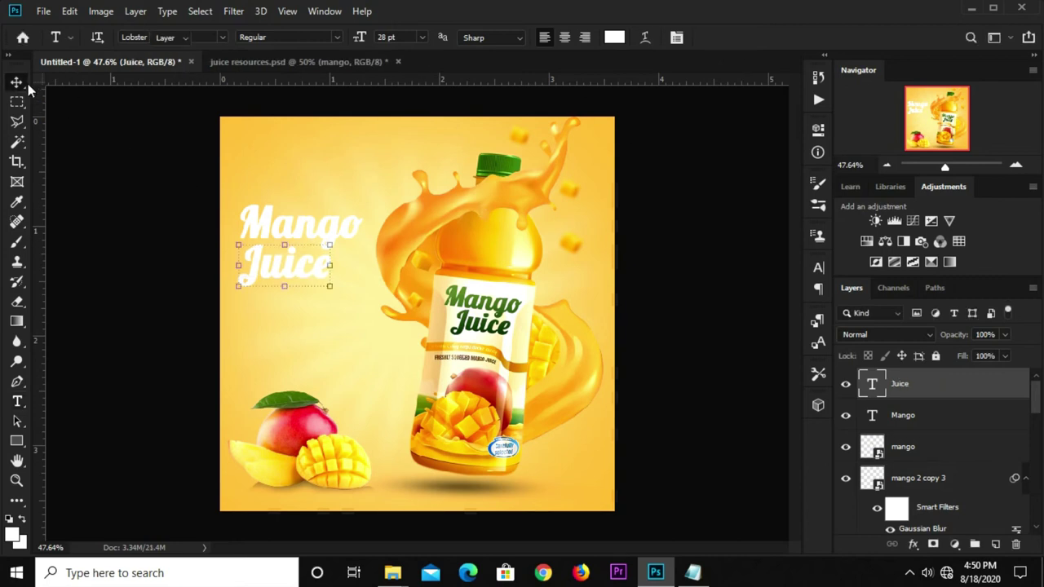
click(245, 276)
drag(252, 272, 268, 261)
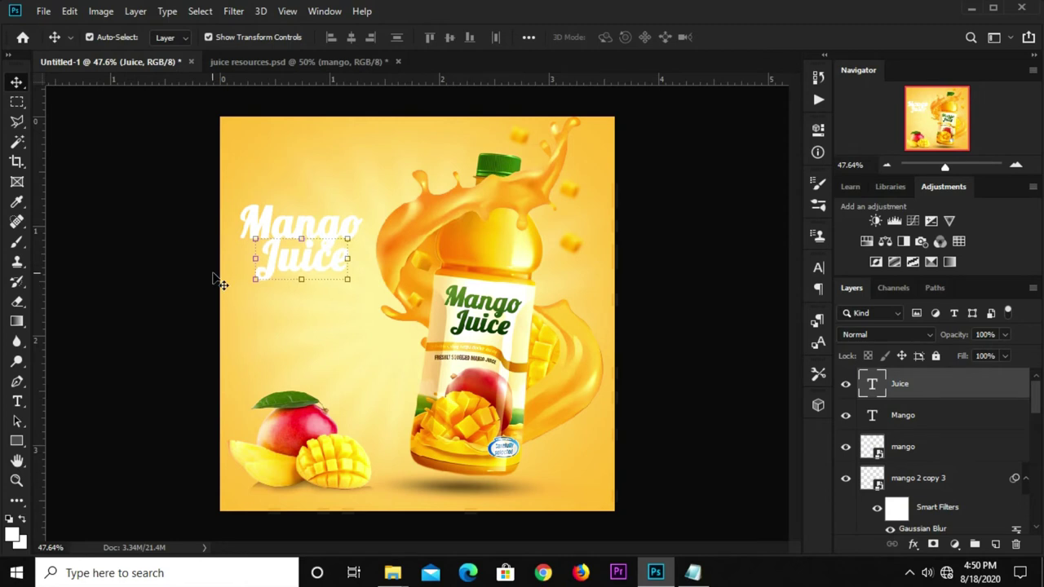
key(Up)
key(Up)
key(Up)
click(150, 287)
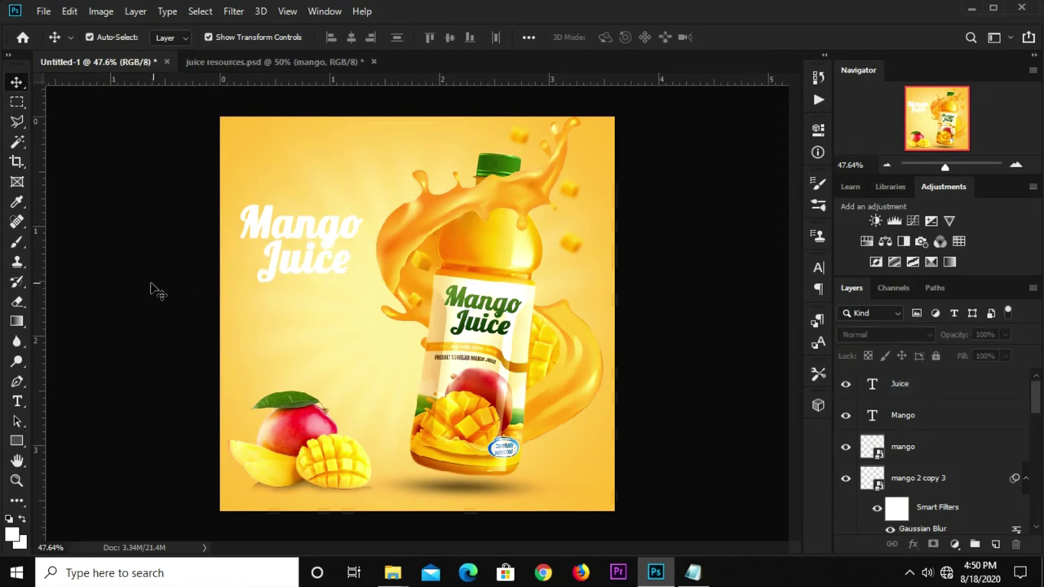
click(295, 273)
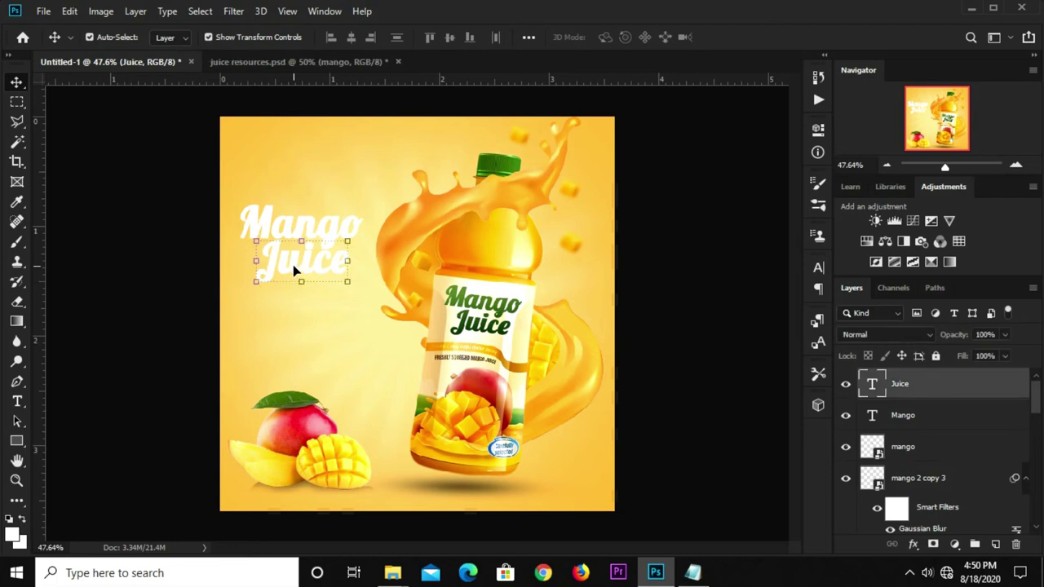
key(Up)
key(Up)
key(Up)
click(665, 273)
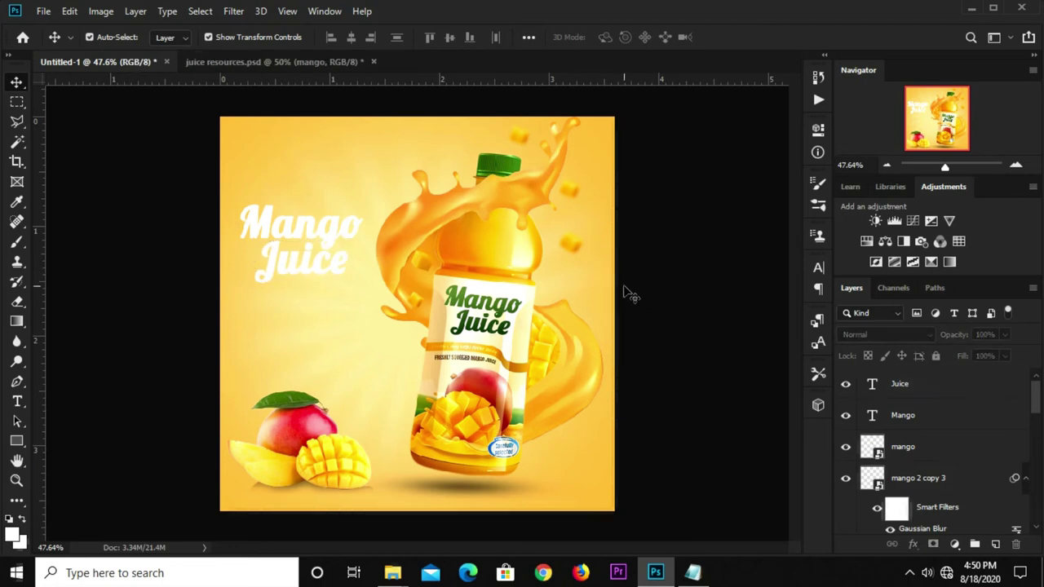
Step: Select the Mango and Juice layers together
click(922, 420)
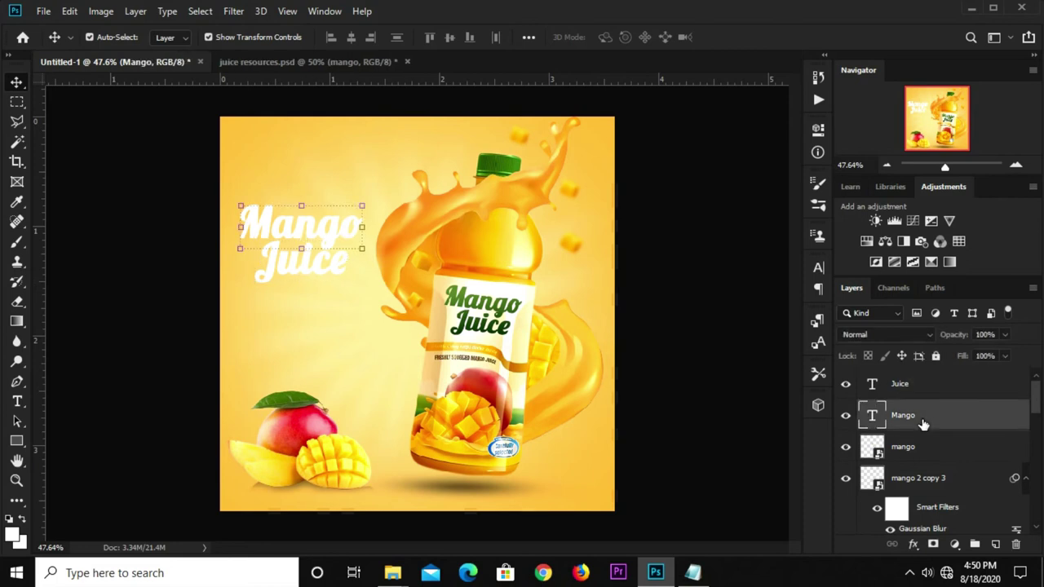
shift+click(927, 390)
double_click(936, 407)
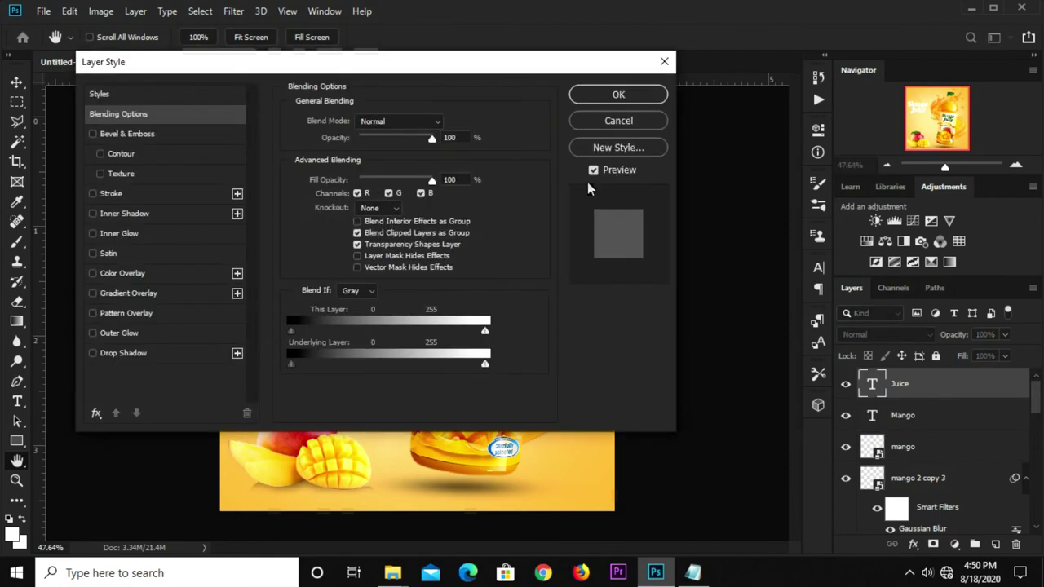
click(664, 61)
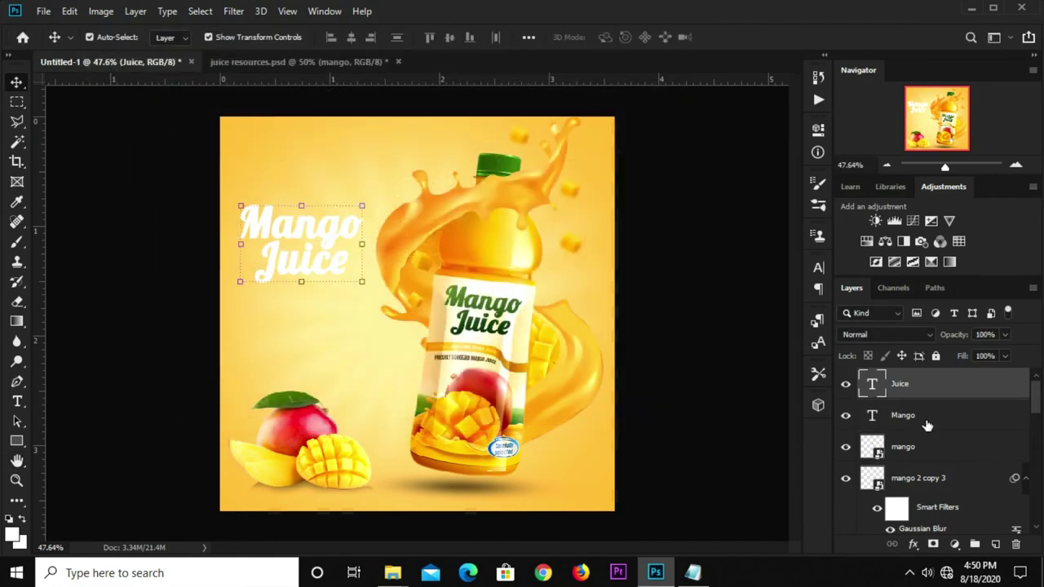
shift+click(926, 423)
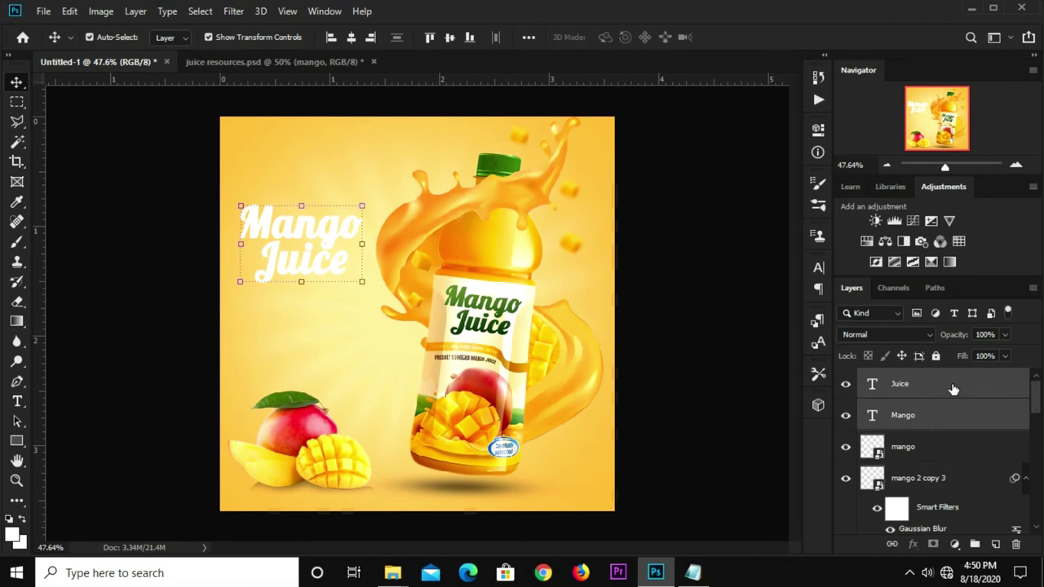
Step: Combine the Mango and Juice text layers into one smart object
right_click(953, 389)
click(819, 195)
click(845, 389)
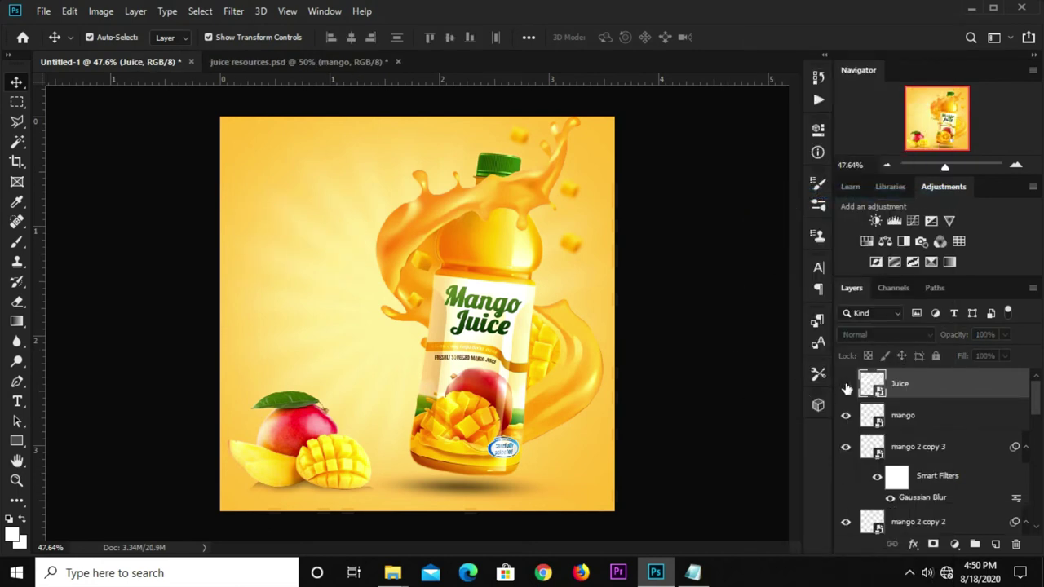
click(845, 389)
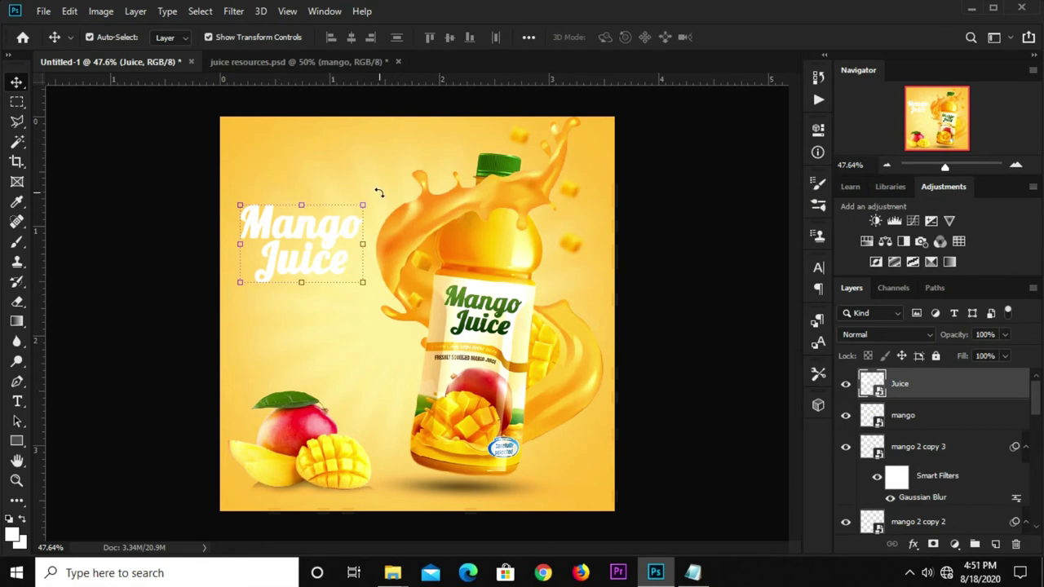
Step: Tilt the headline about -6°, lower it slightly and enlarge it a little
drag(378, 193, 371, 184)
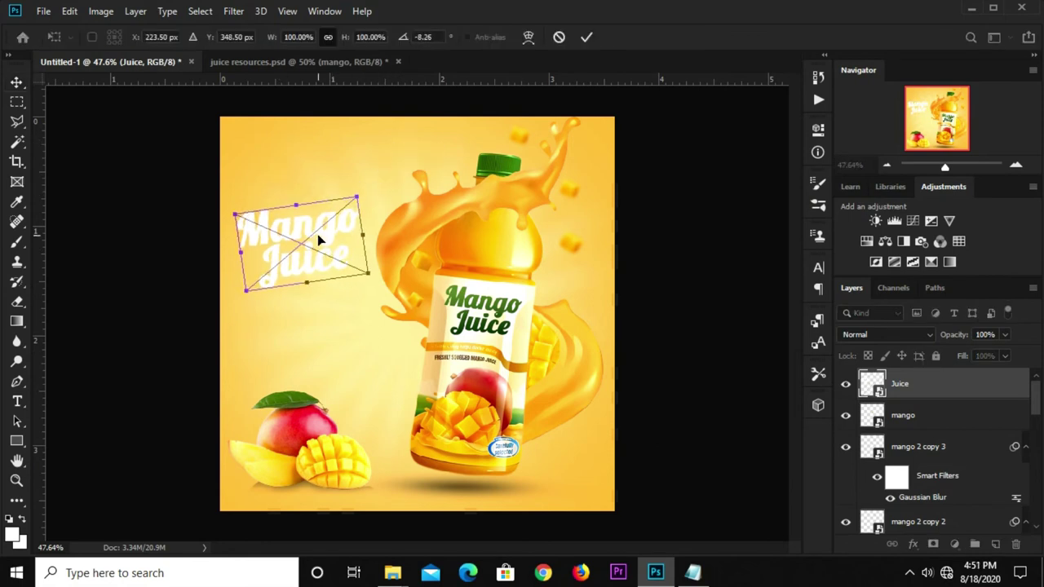
drag(319, 240, 320, 250)
drag(361, 209, 379, 200)
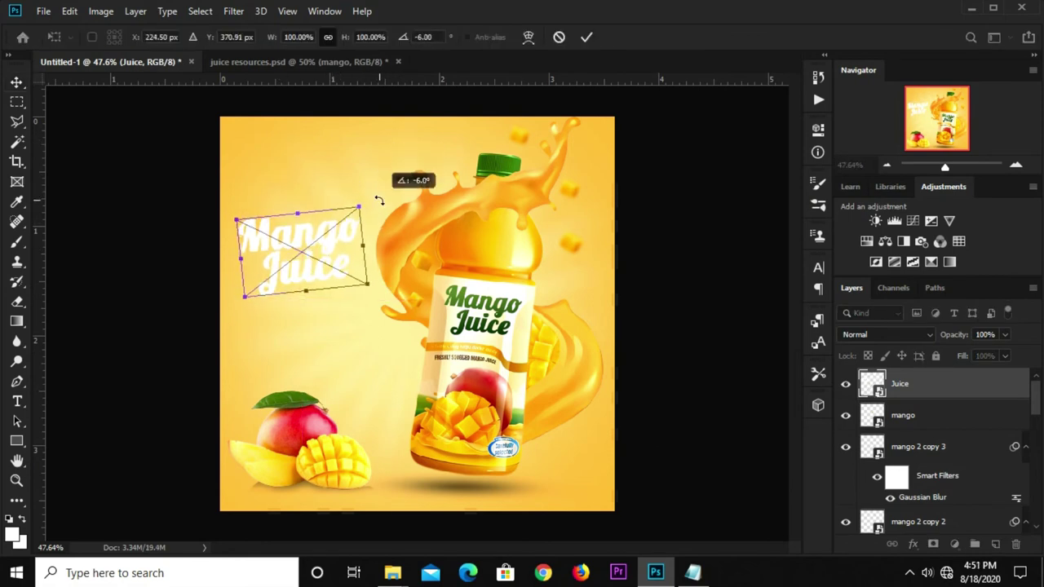
drag(333, 246, 328, 257)
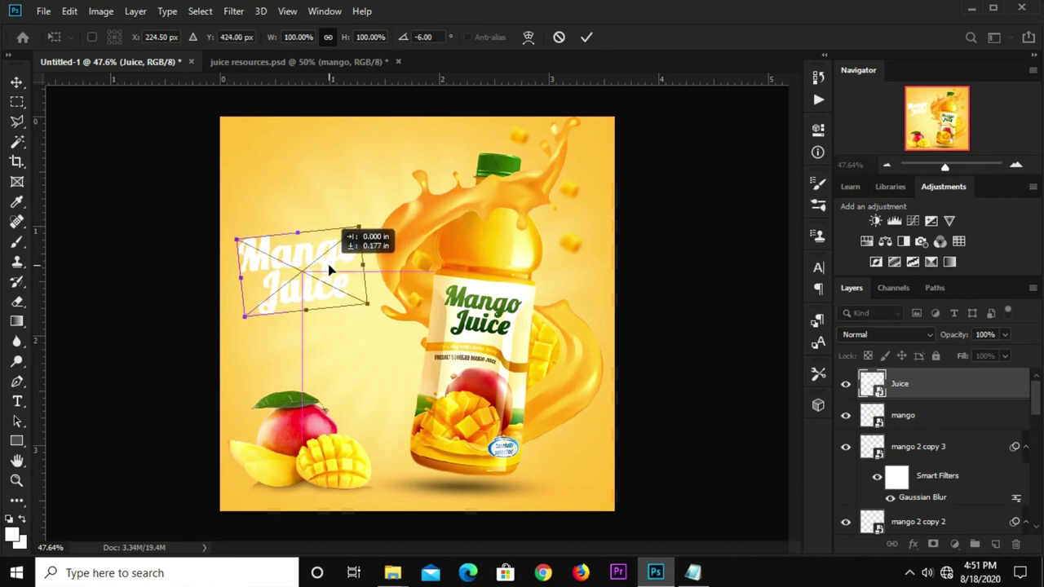
drag(329, 267, 330, 270)
drag(369, 302, 370, 305)
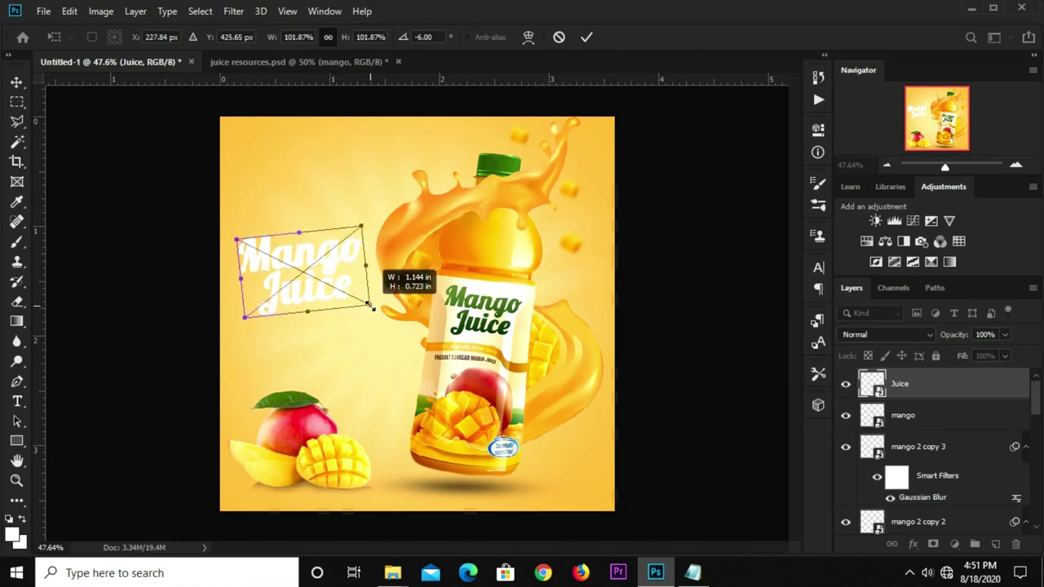
click(587, 37)
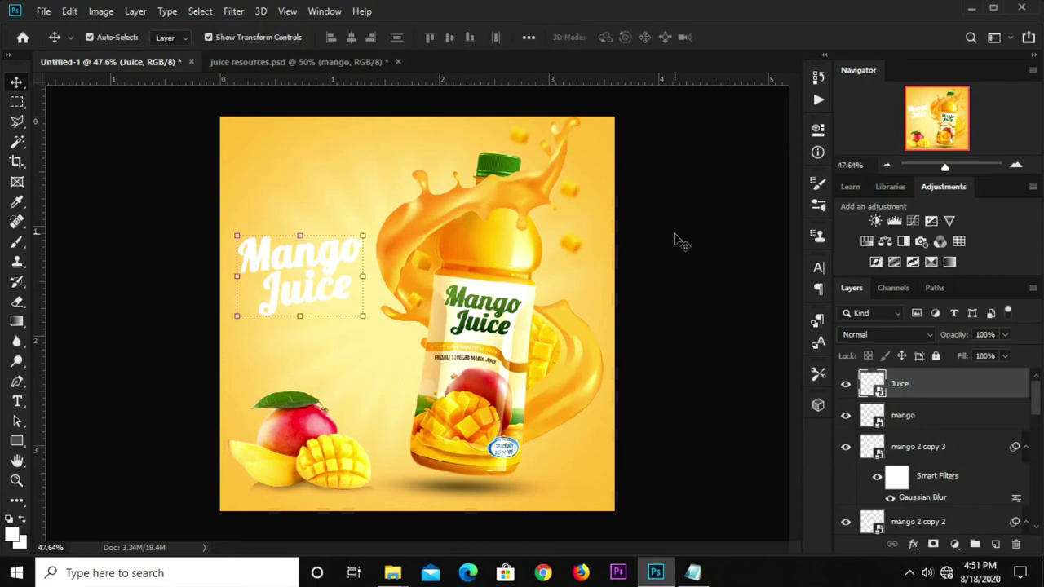
click(657, 273)
click(923, 384)
Step: Give the headline a 12 px green (587e2b) stroke in Blending Options
click(907, 545)
click(928, 398)
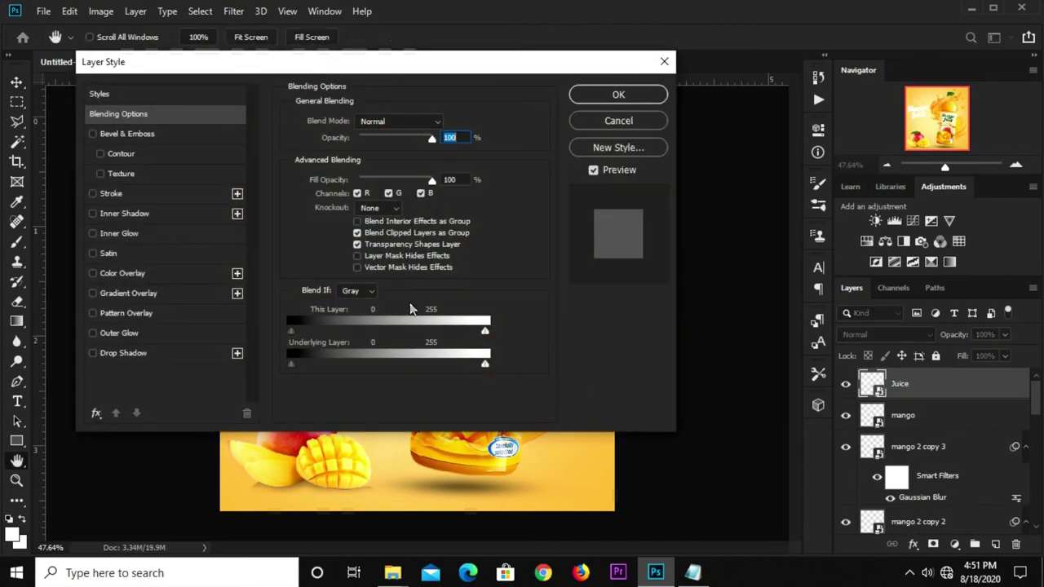
click(141, 197)
click(323, 231)
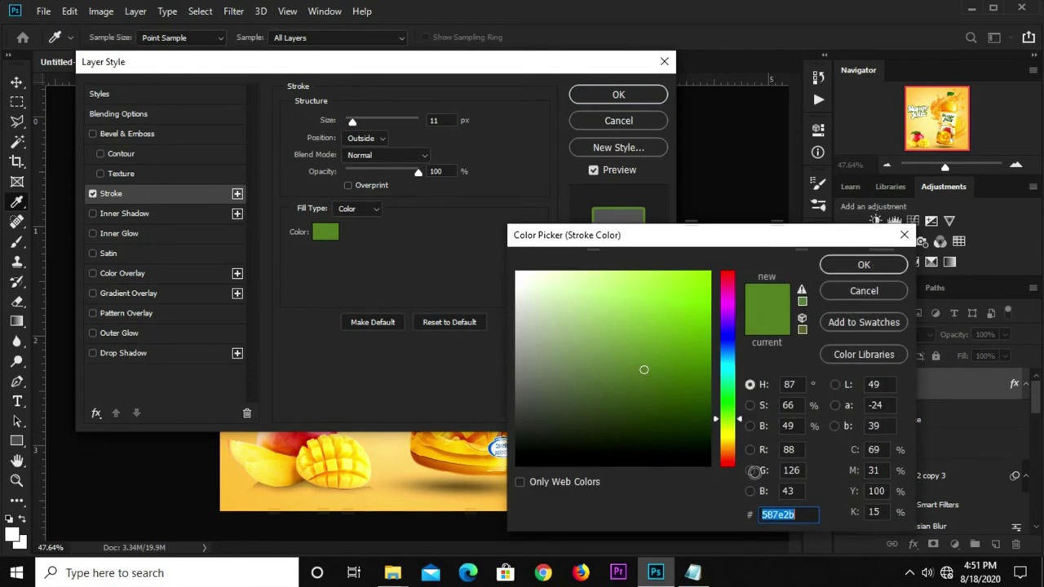
click(853, 265)
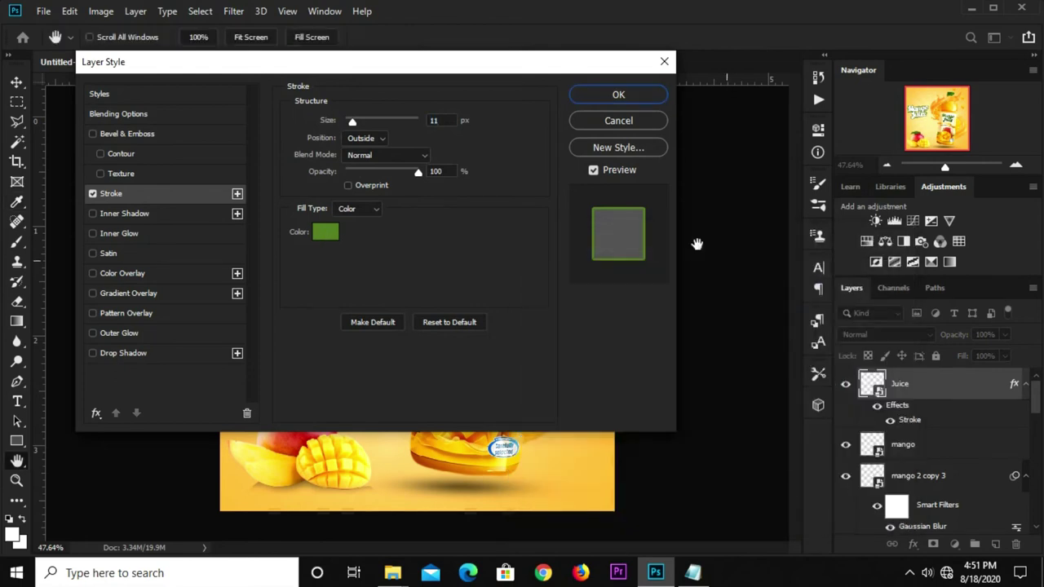
click(447, 120)
key(Up)
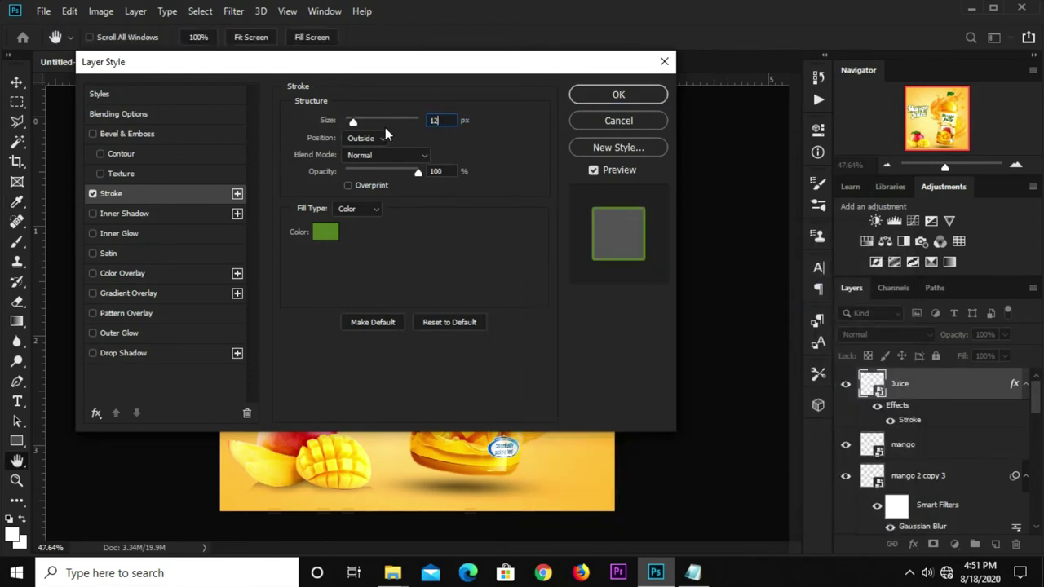
Step: Add an 83% black drop shadow and apply the layer styles
click(130, 356)
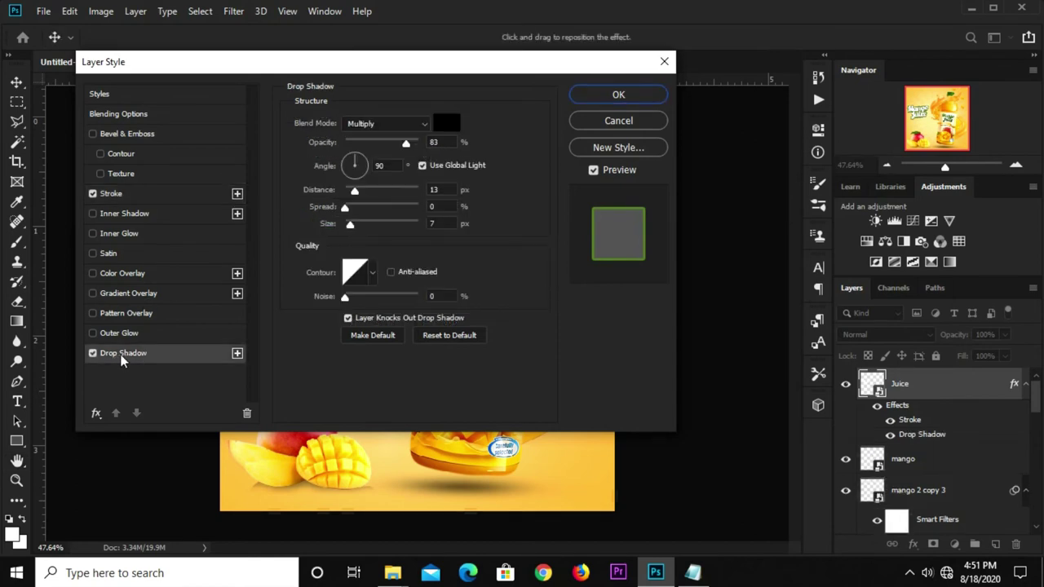
click(444, 143)
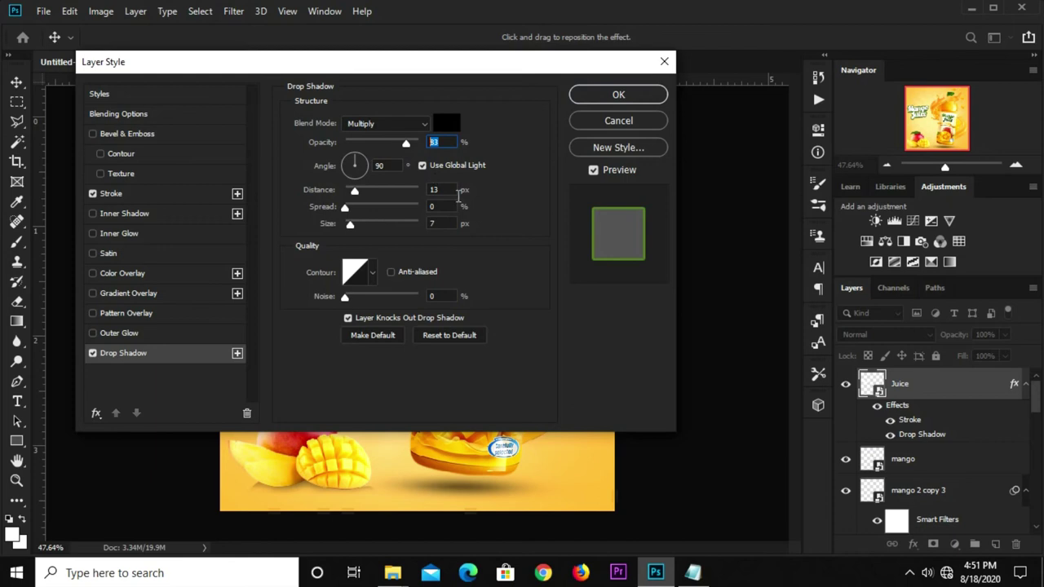
click(440, 190)
click(436, 207)
click(391, 164)
click(618, 94)
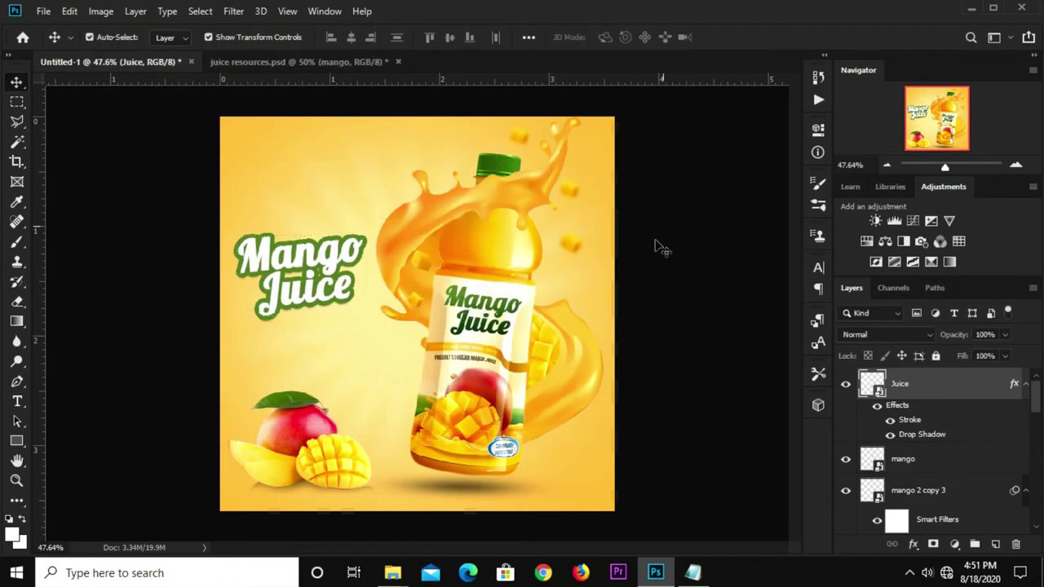
click(625, 281)
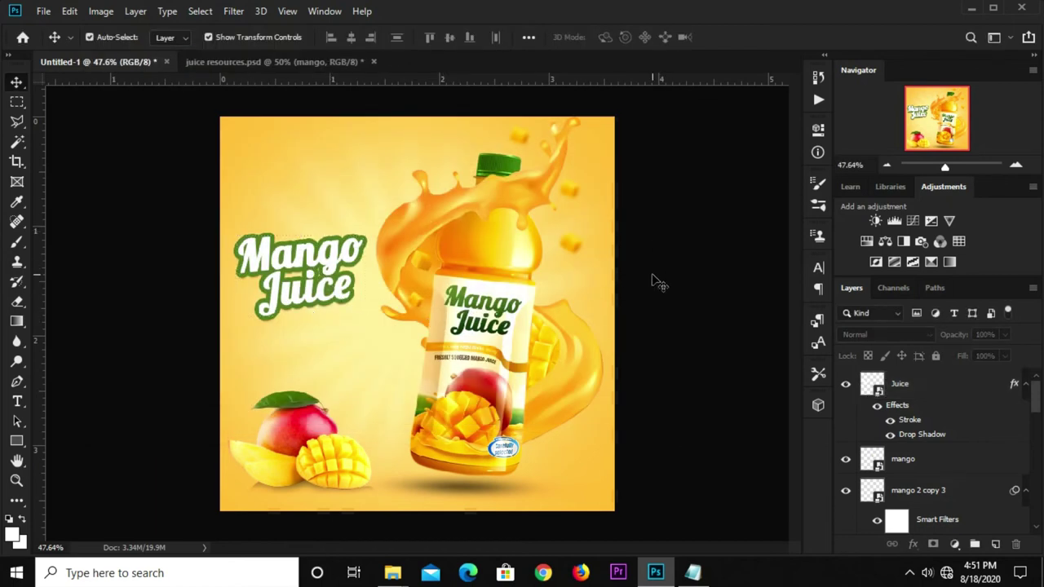
Step: Draw a white rectangle near the poster's top-left corner
click(15, 441)
click(61, 440)
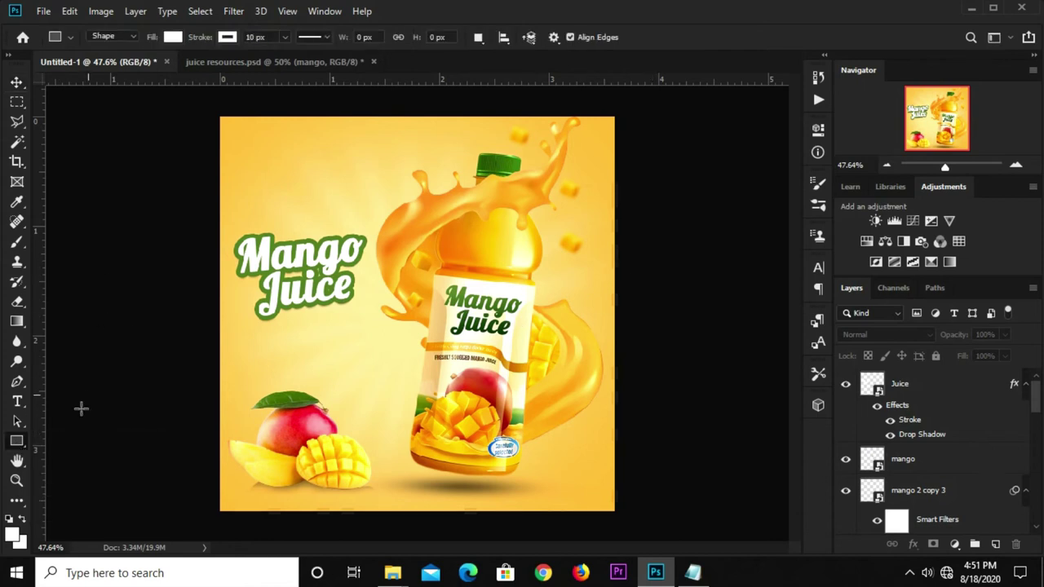
drag(243, 99, 319, 187)
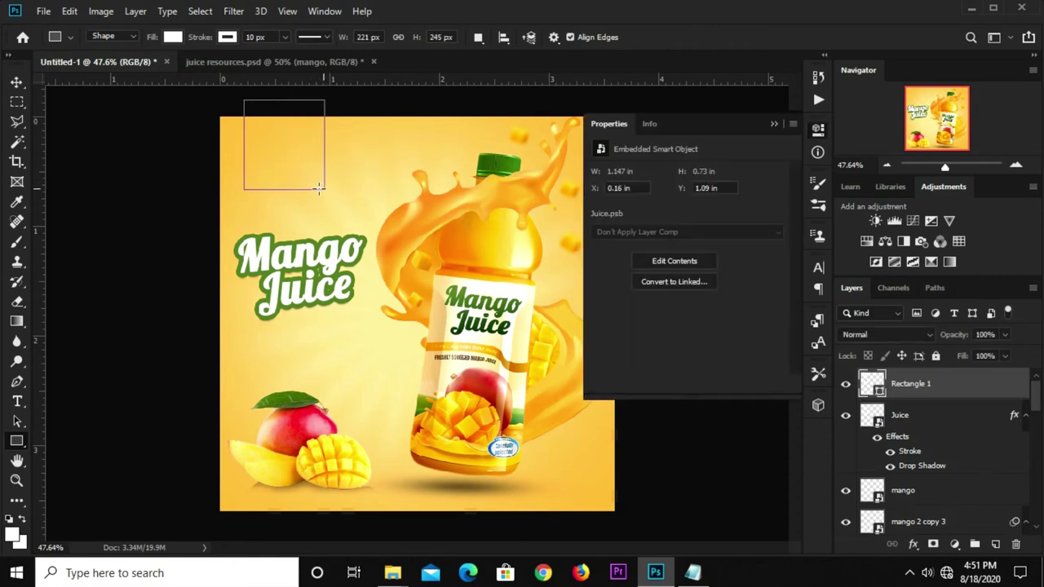
click(772, 125)
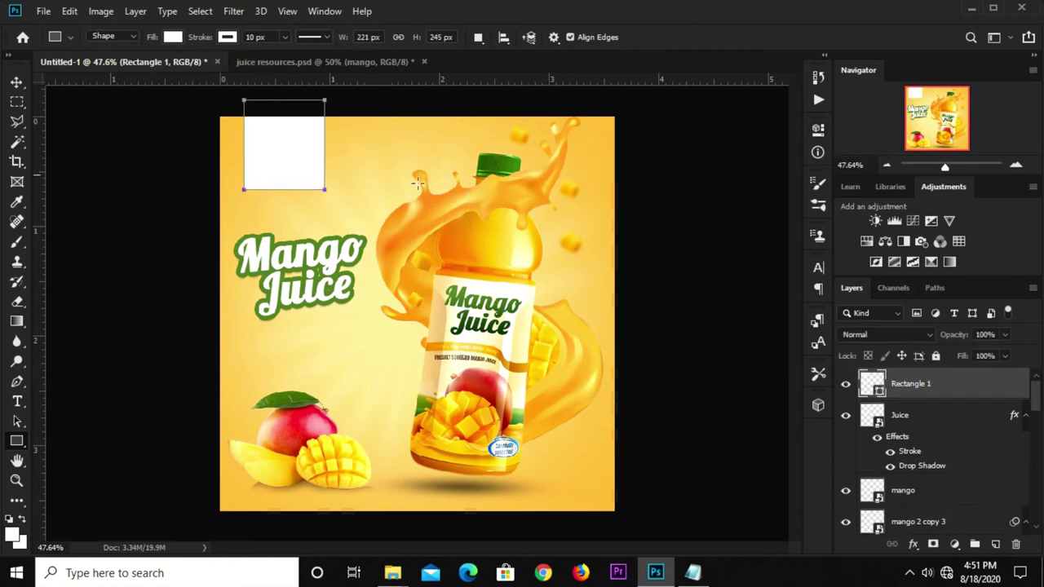
Step: Stretch the rectangle's top edge up past the top of the canvas
click(17, 83)
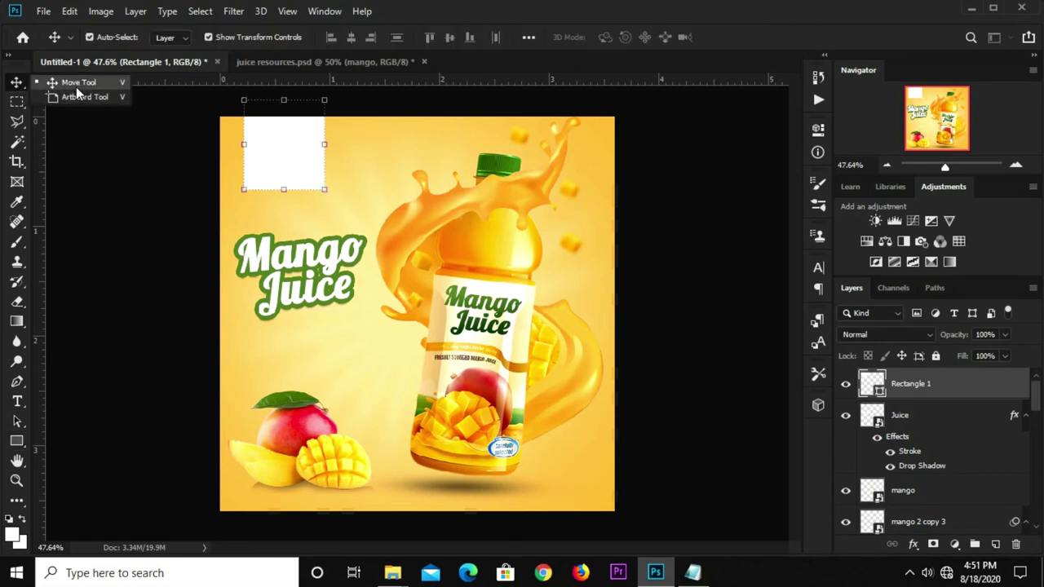
click(212, 199)
click(295, 169)
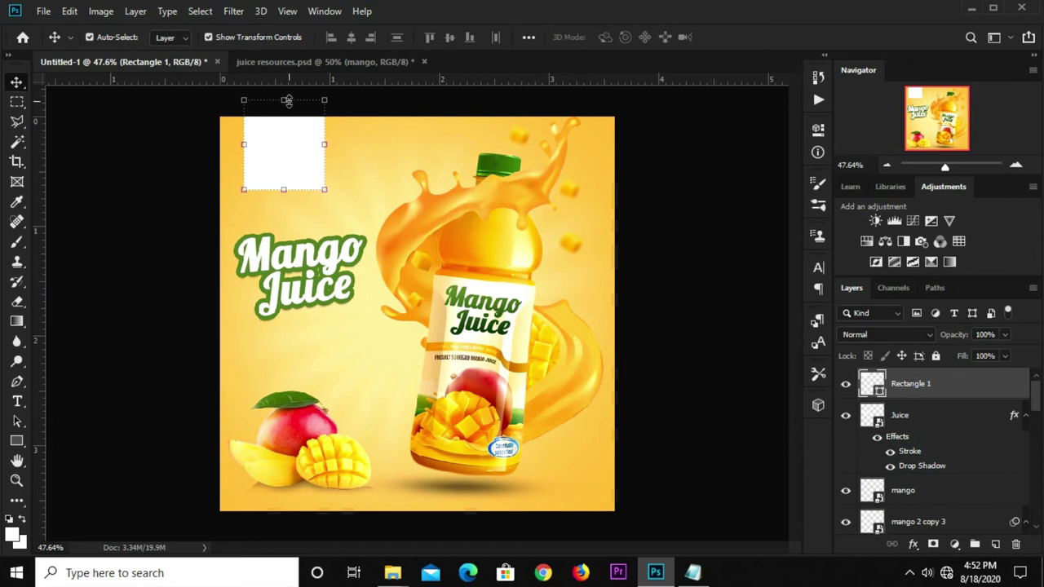
drag(287, 100, 287, 85)
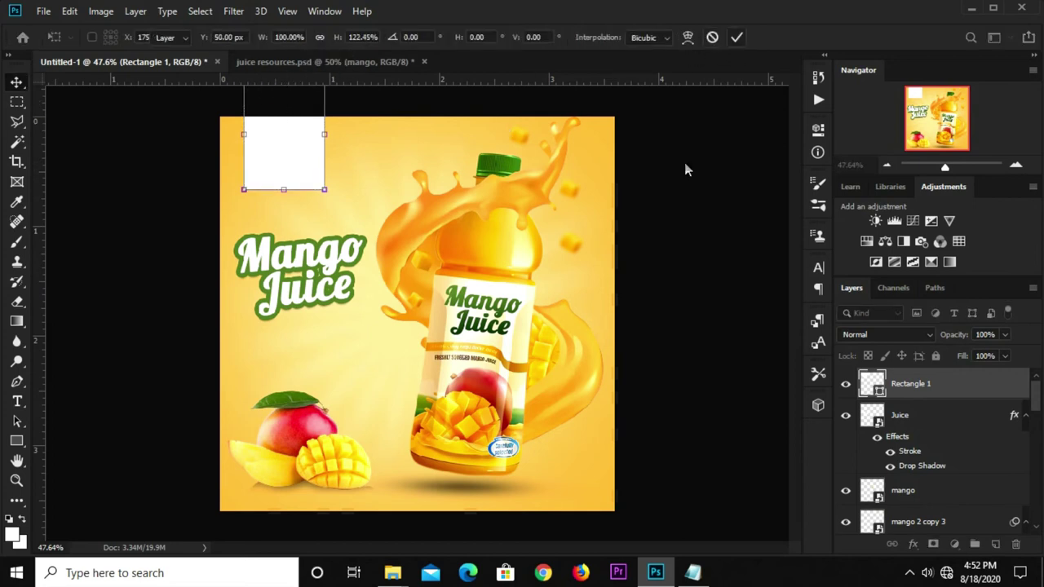
key(Return)
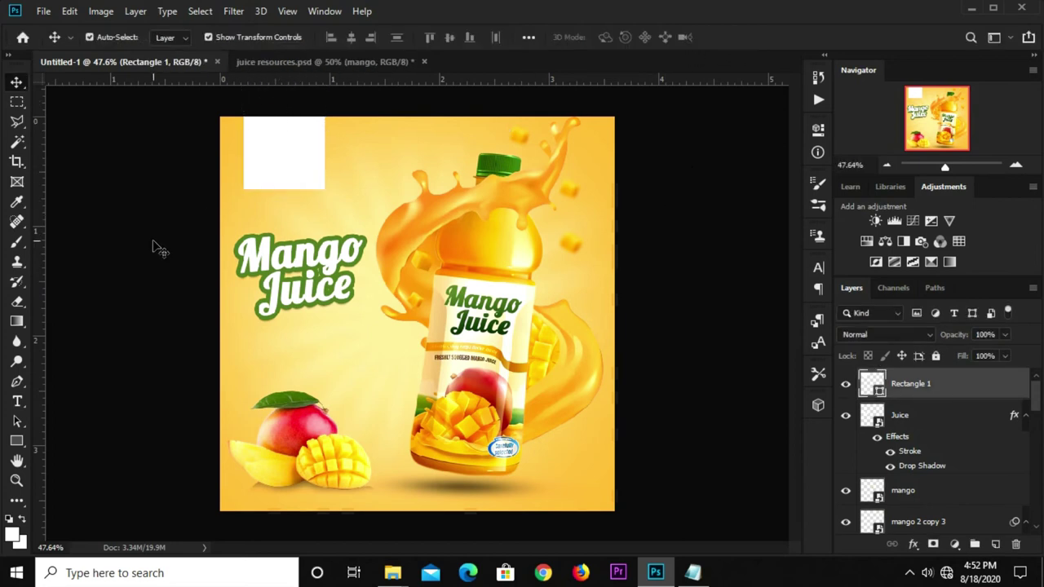
click(157, 249)
click(275, 163)
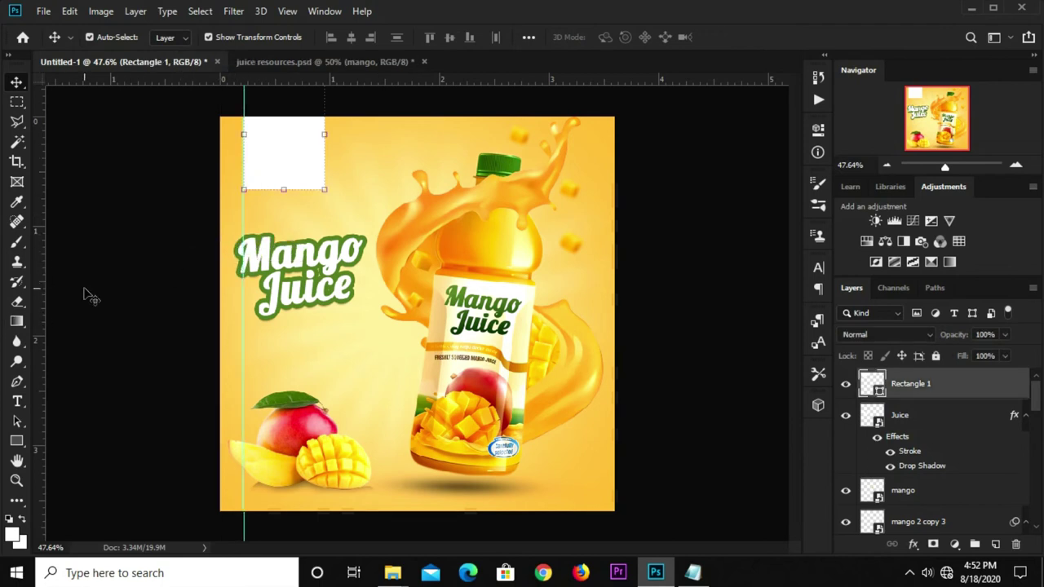
Step: Place guides along the white rectangle's left, centre, right and bottom edges
drag(210, 266, 284, 286)
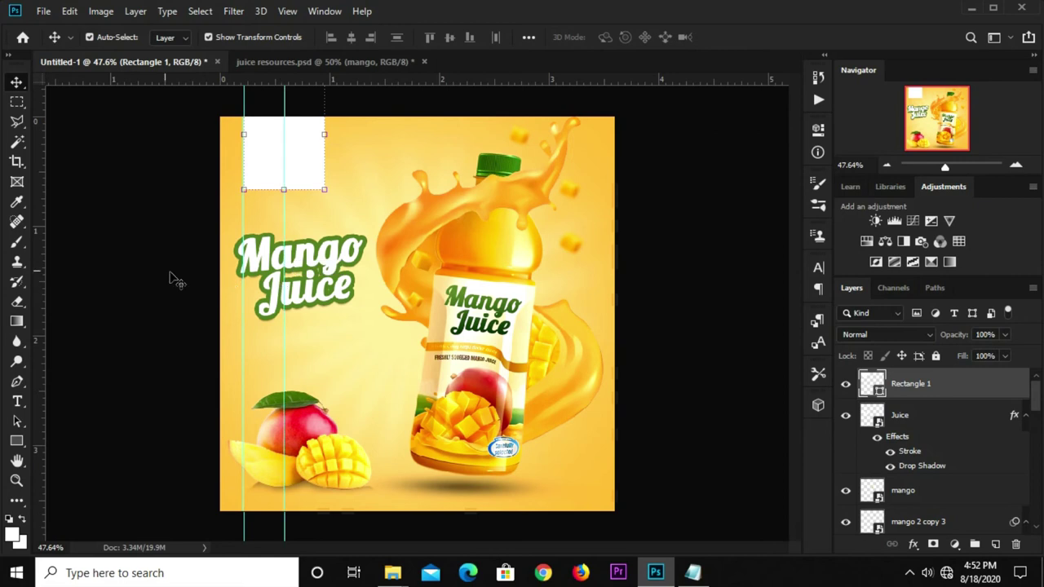
drag(37, 271, 324, 273)
click(151, 219)
click(274, 158)
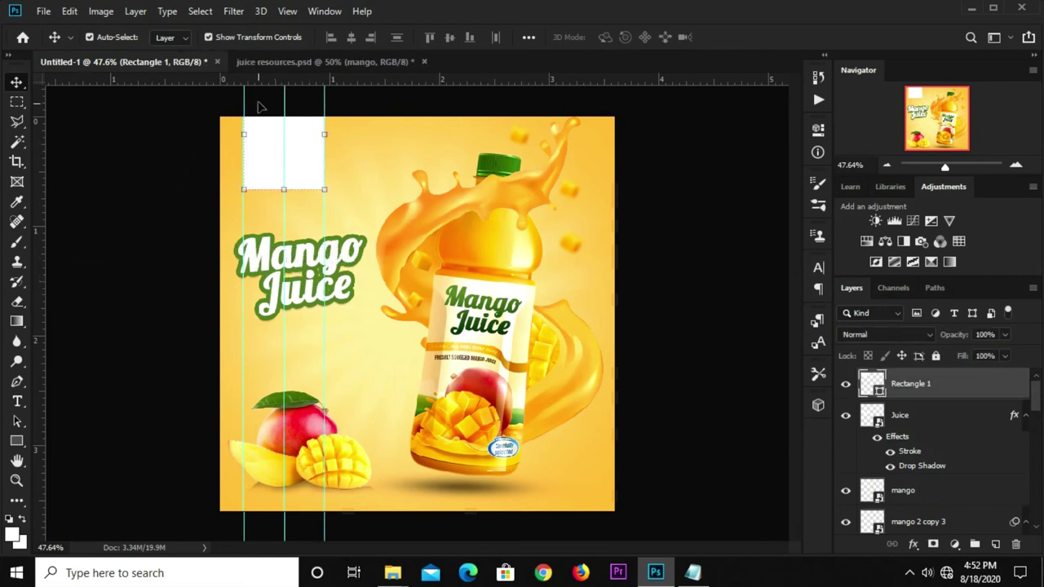
drag(271, 90, 279, 189)
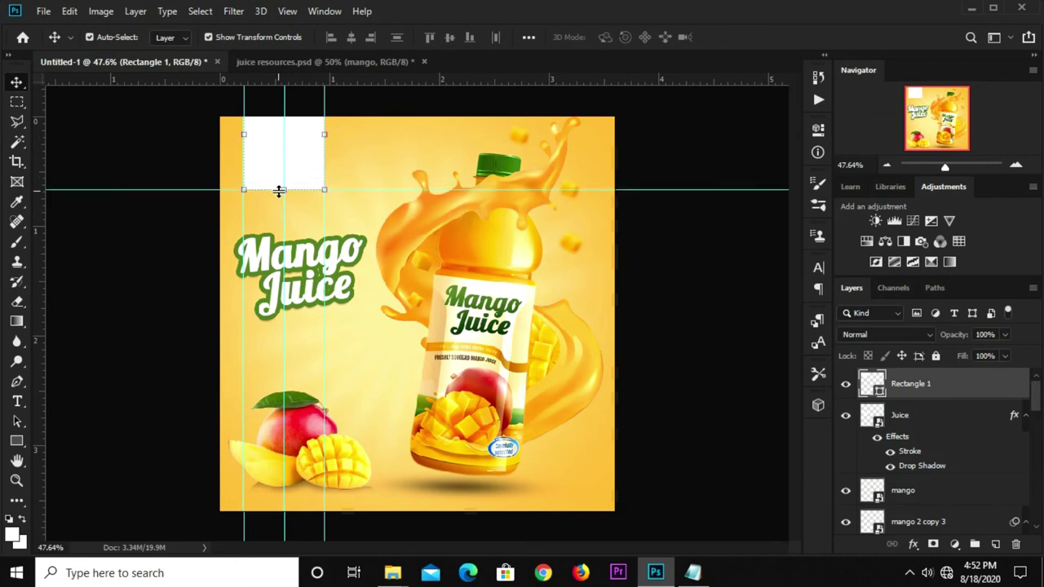
Step: Rasterize the rectangle, add a guide near its bottom, and begin a pen path there
drag(16, 380, 69, 380)
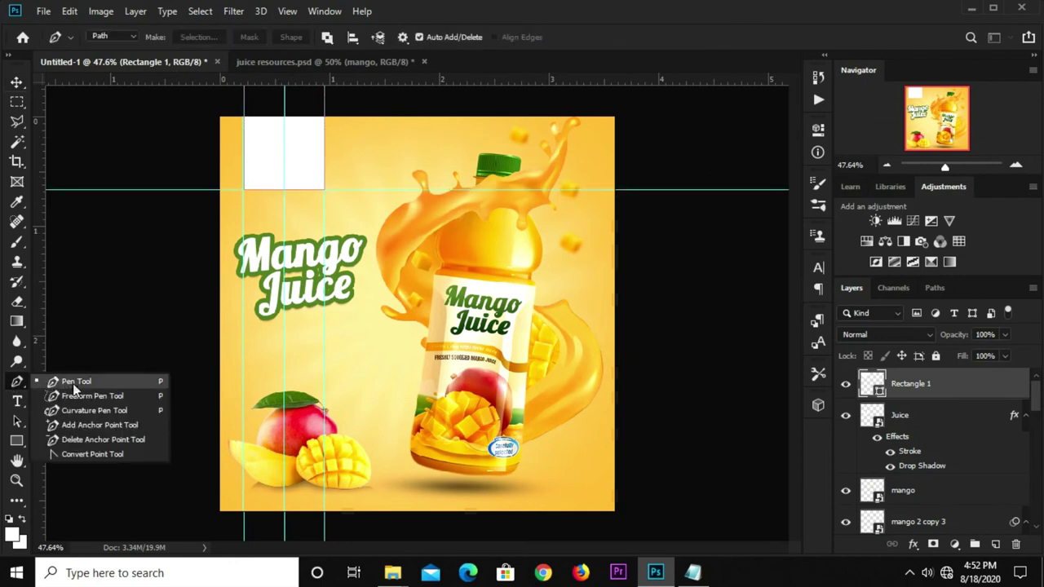
right_click(922, 391)
click(755, 233)
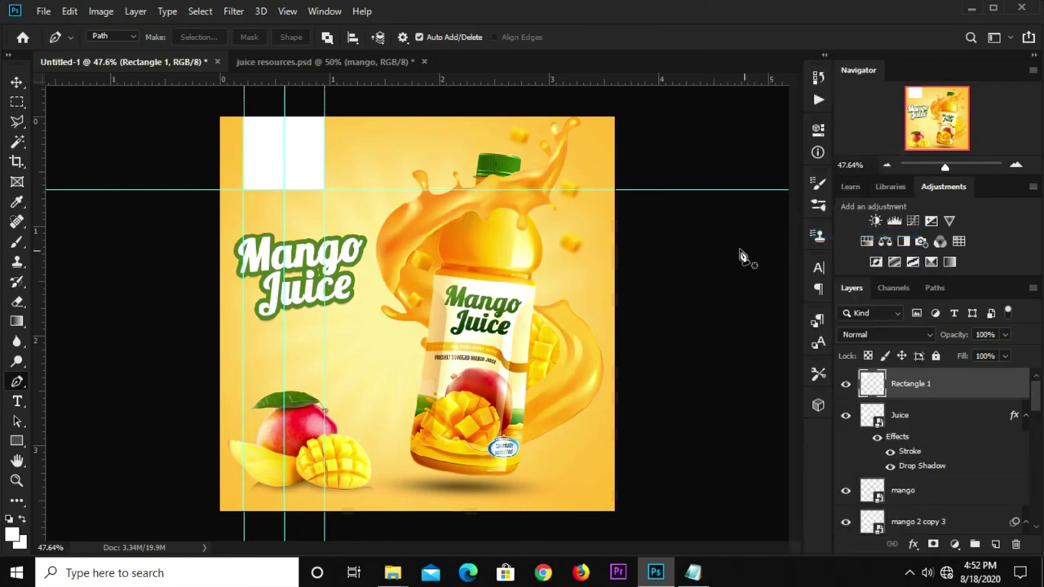
drag(295, 78, 300, 174)
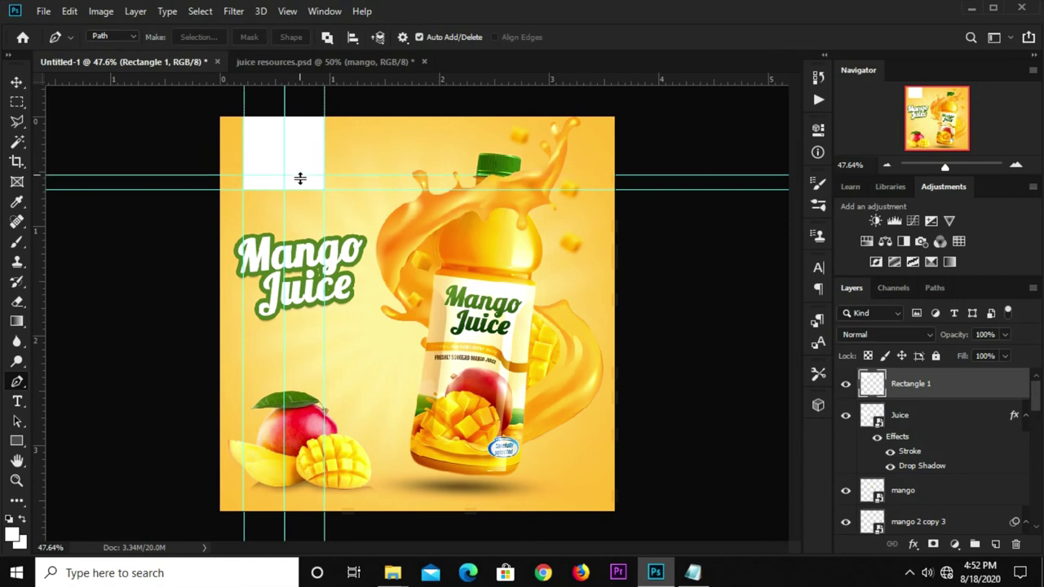
click(243, 174)
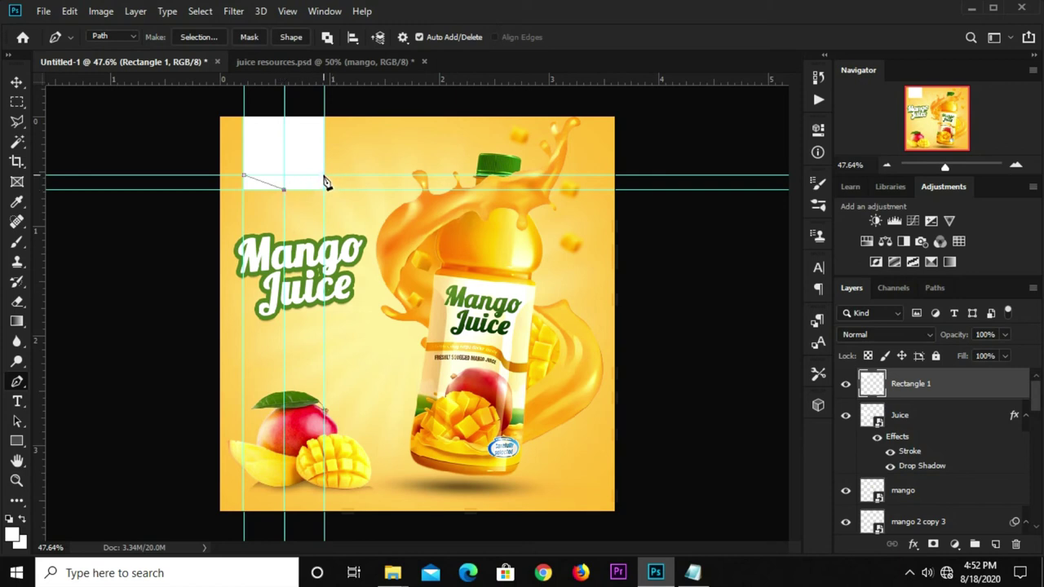
Step: Outline a V-shaped notch path at the white rectangle's bottom with the Pen tool
click(340, 201)
click(314, 235)
click(244, 218)
Step: Convert the notch path to a selection with feather 0, delete it, and deselect
right_click(272, 203)
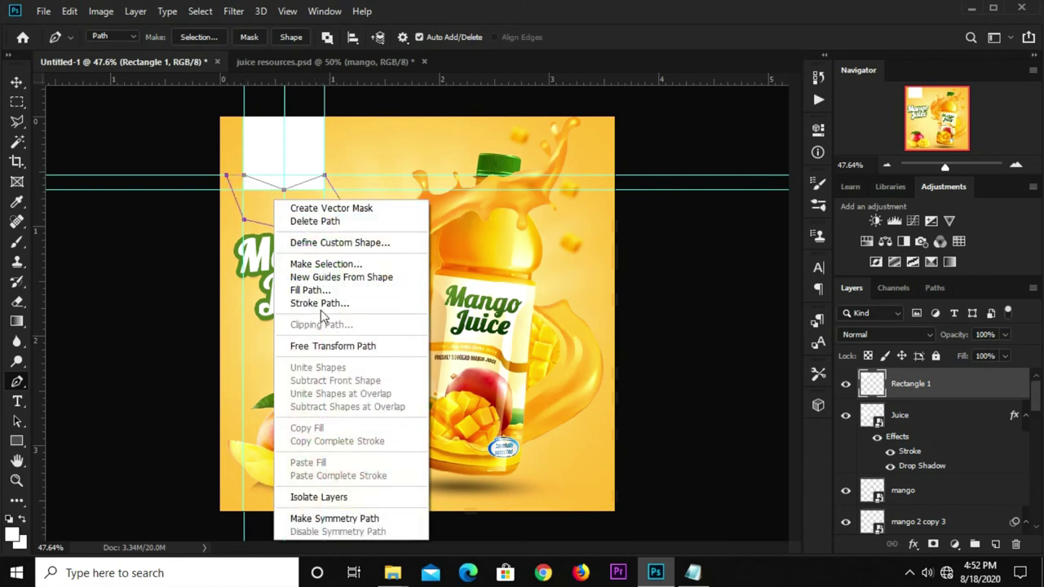
click(325, 264)
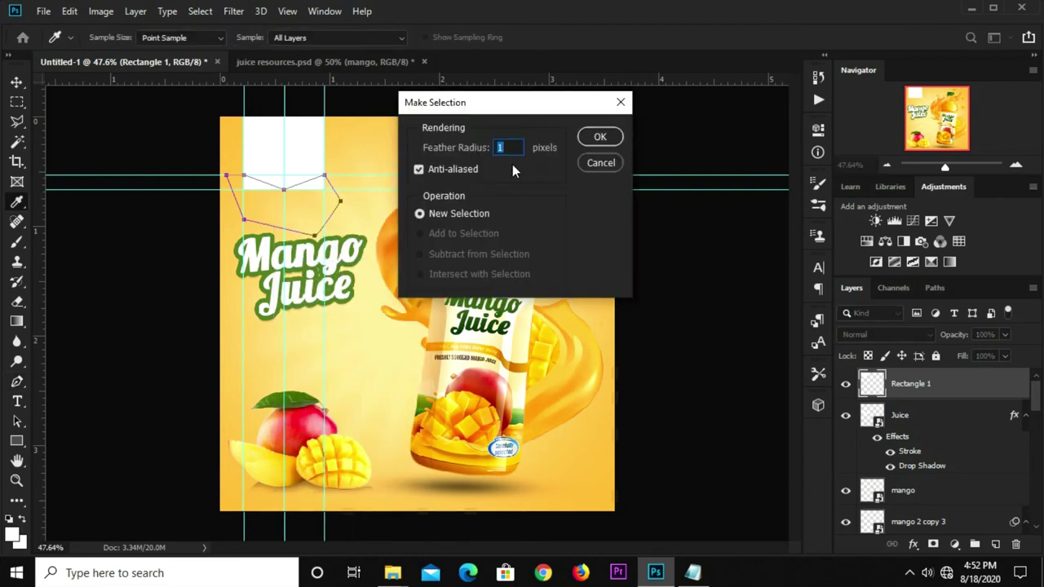
text(0)
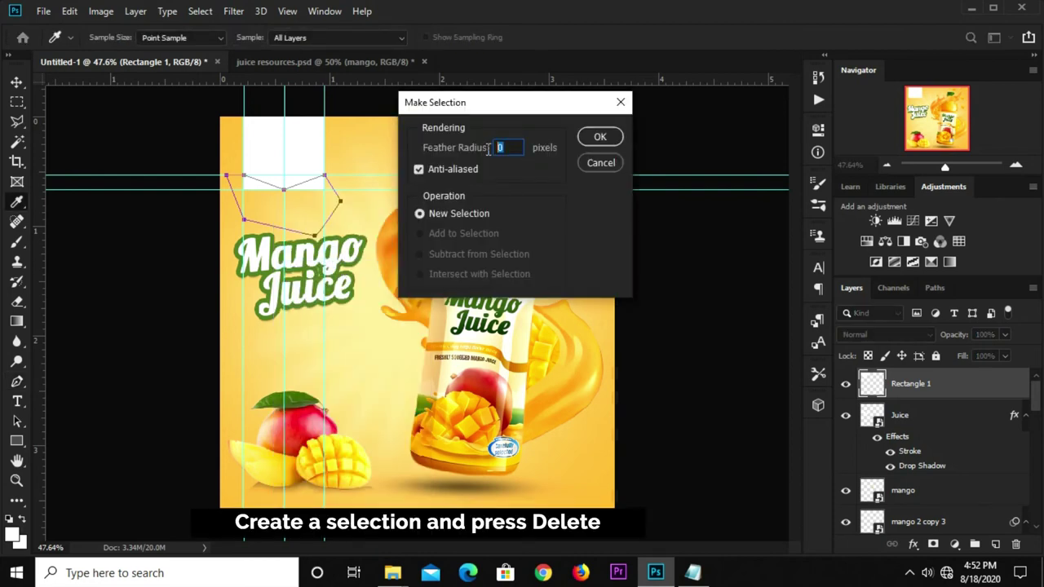
click(600, 138)
key(Delete)
key(ctrl+d)
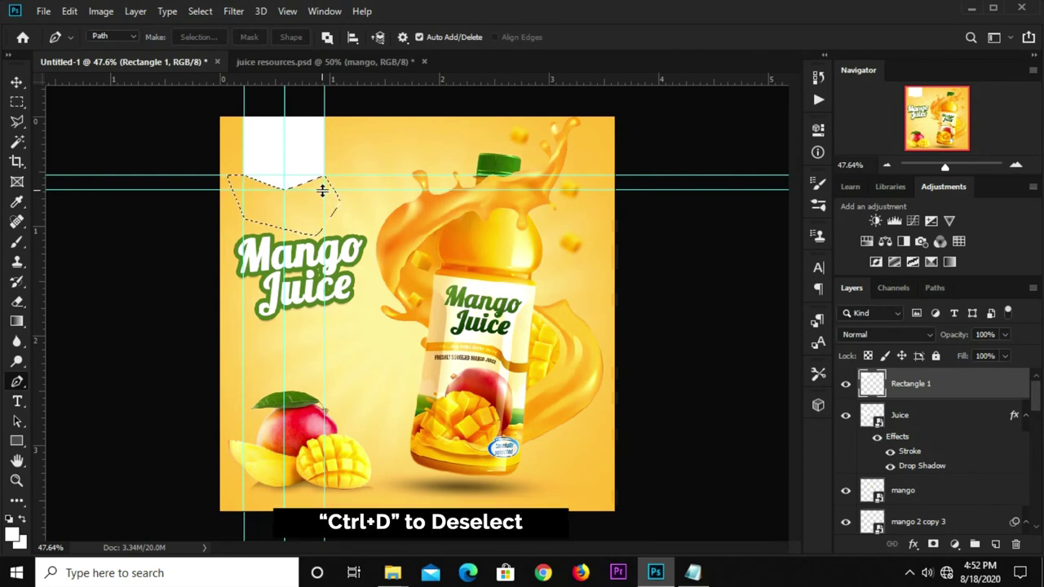
Step: Clear all guides, then select the Rectangle 1 ribbon layer with the Move tool
click(287, 12)
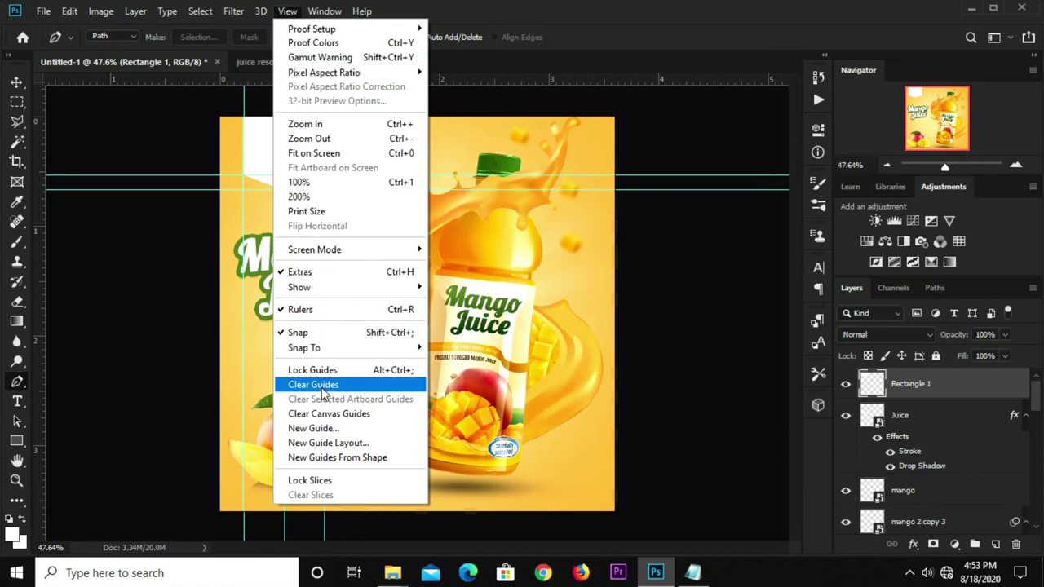
click(321, 384)
key(v)
click(137, 205)
click(287, 136)
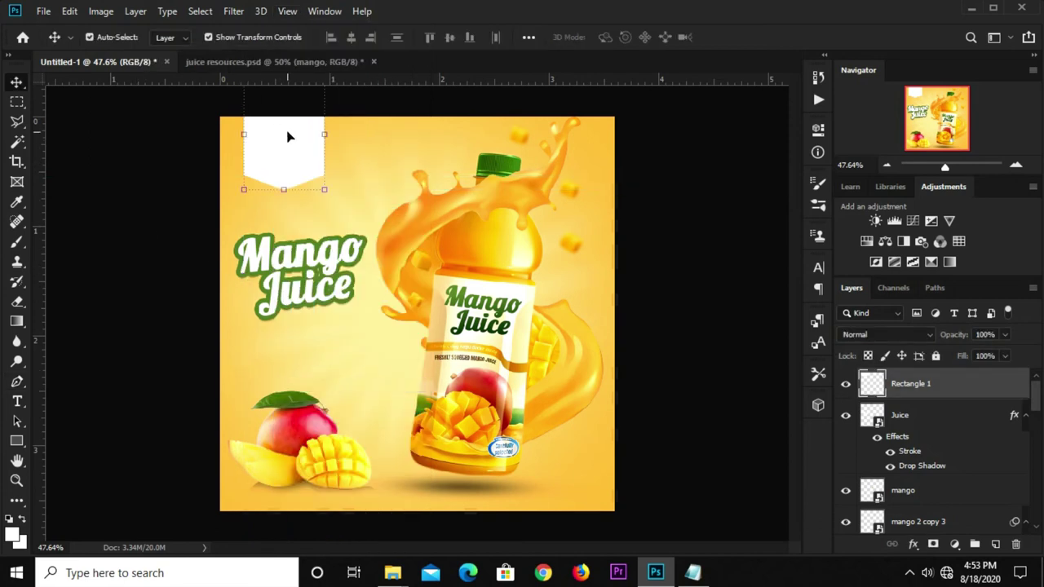
click(135, 249)
click(281, 169)
Step: Open Rectangle 1's Layer Style and enable Gradient Overlay
click(910, 545)
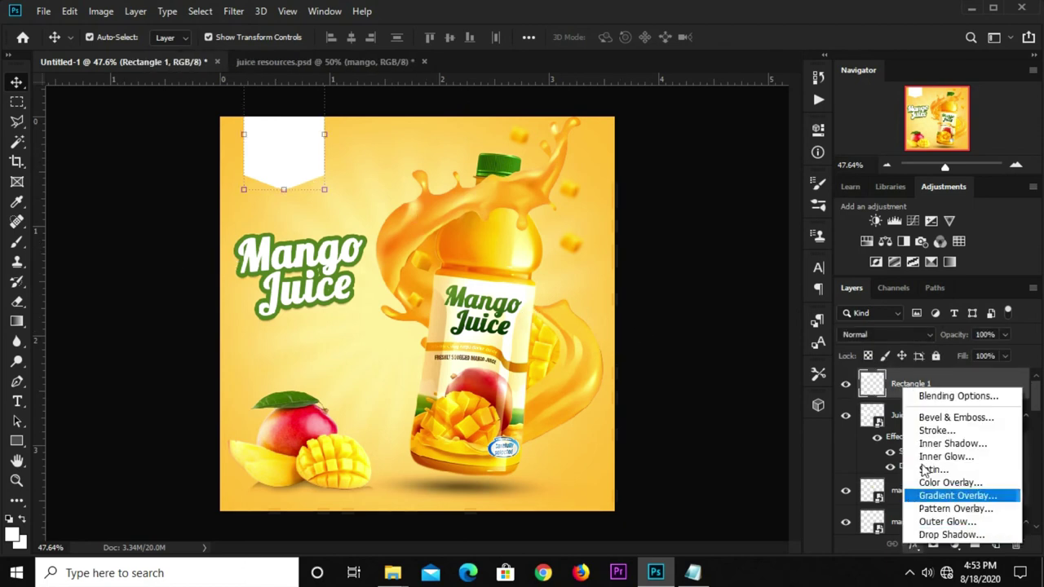
click(933, 399)
double_click(933, 399)
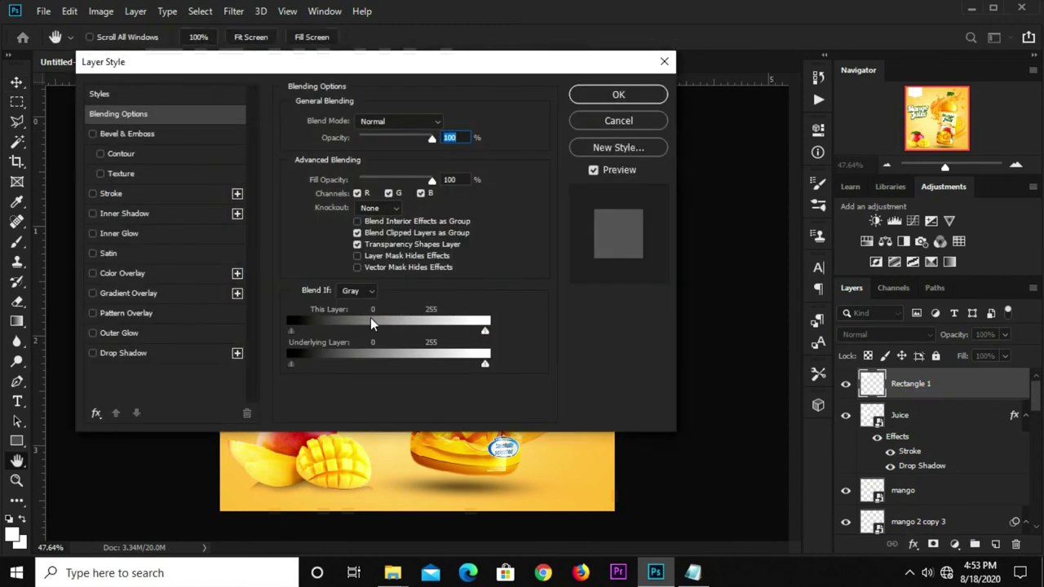
click(112, 293)
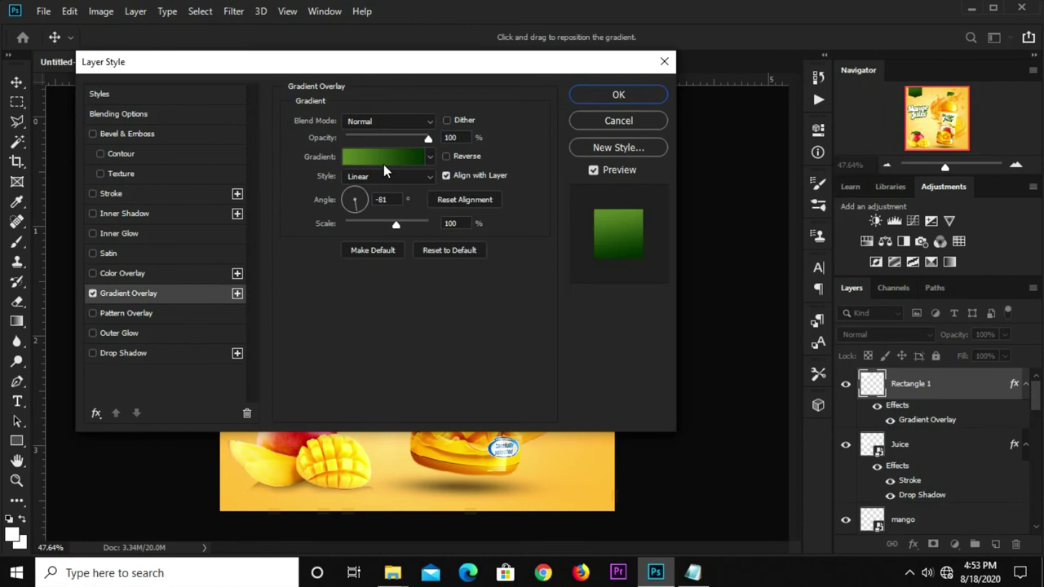
click(383, 162)
Step: Set the gradient's left colour stop to green #60862e
click(429, 319)
click(492, 383)
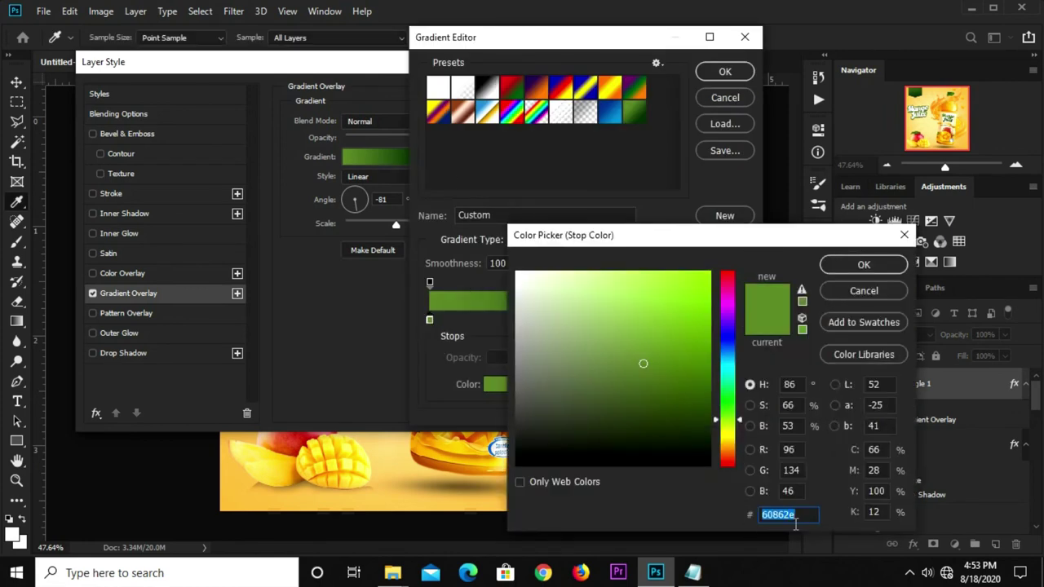
drag(797, 515, 761, 515)
click(858, 267)
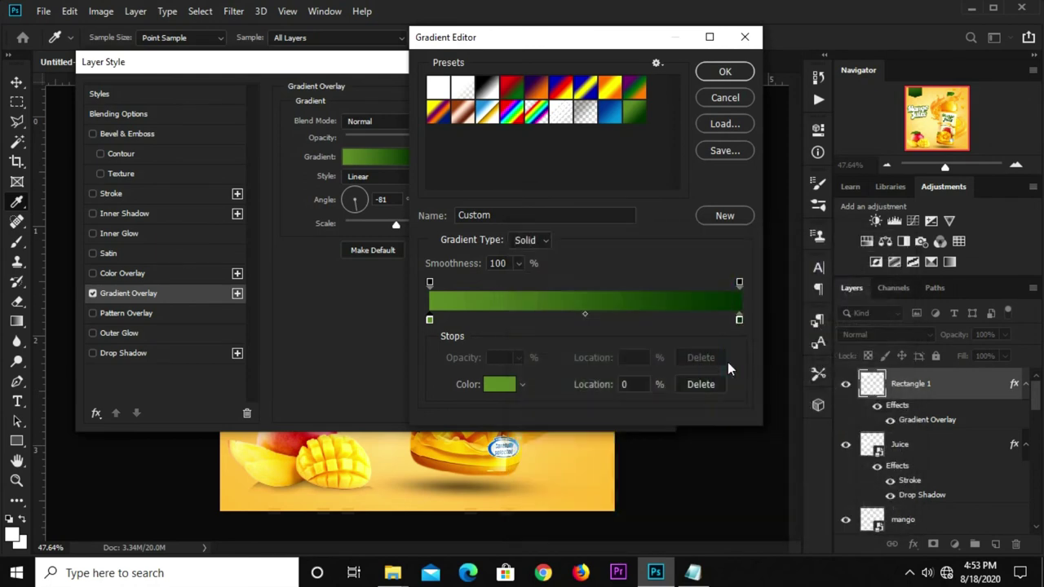
Step: Set the right stop to dark green #0f360e and apply the gradient overlay
click(739, 322)
click(493, 387)
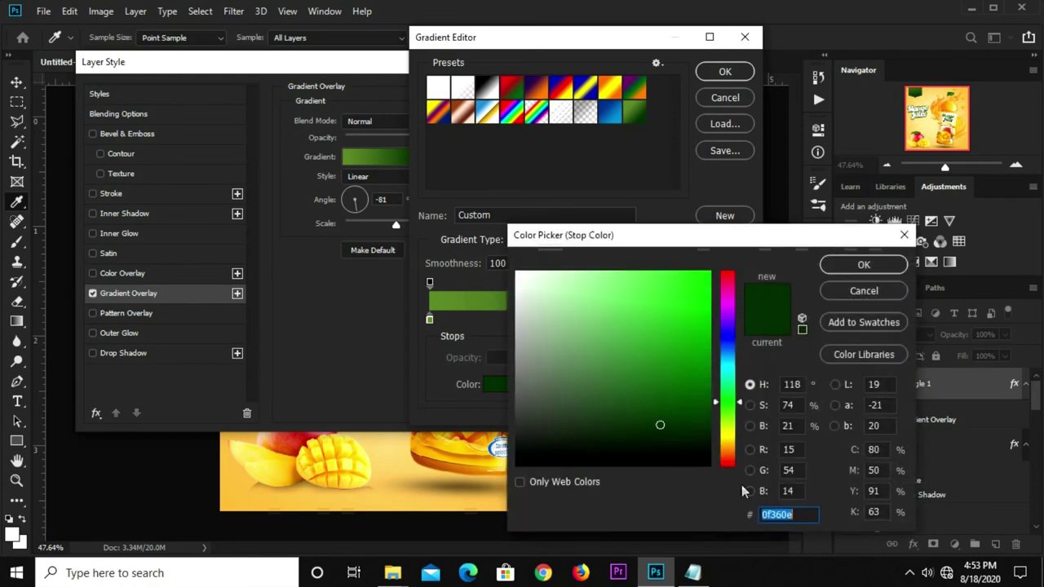
click(848, 266)
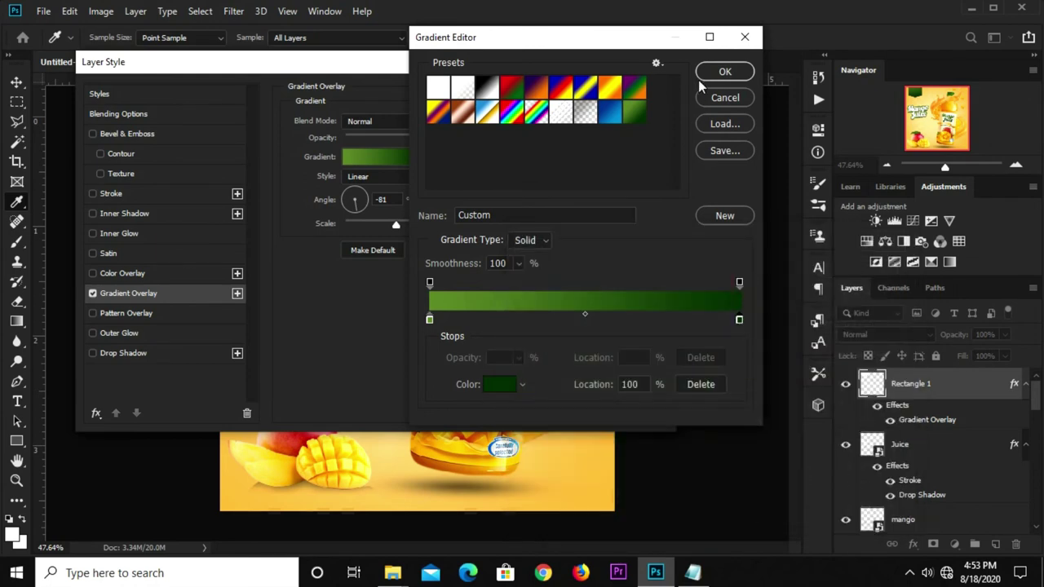
click(722, 73)
click(618, 95)
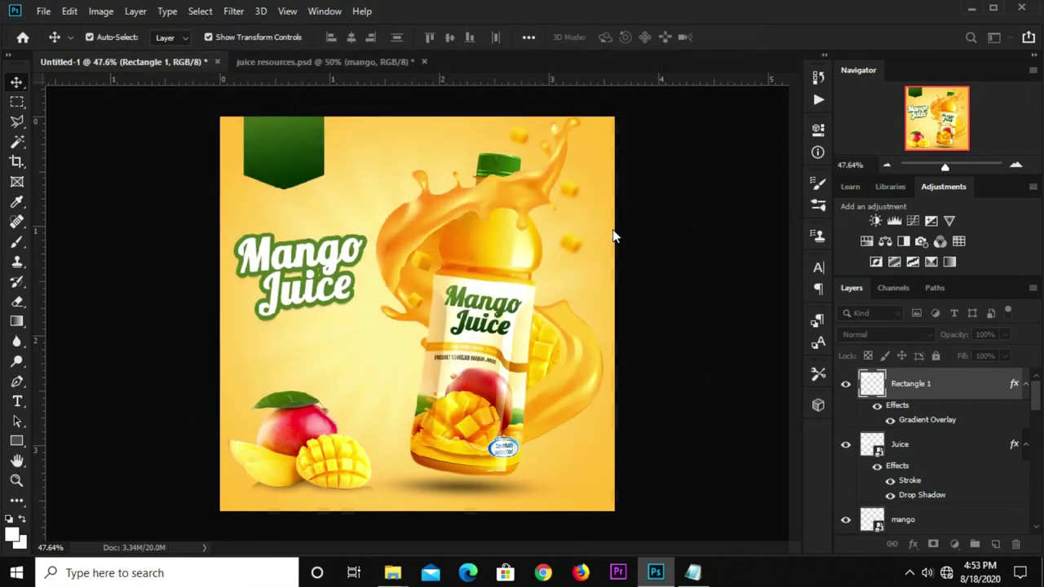
click(151, 261)
Step: Duplicate the ribbon layer, clear Rectangle 1's layer style, and convert it to a smart object
click(883, 384)
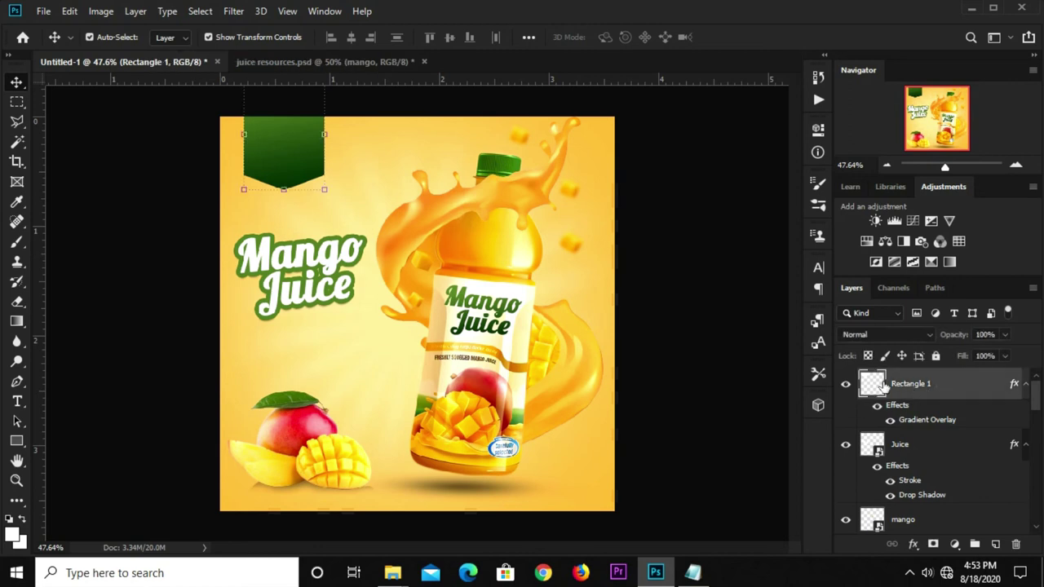
key(ctrl+j)
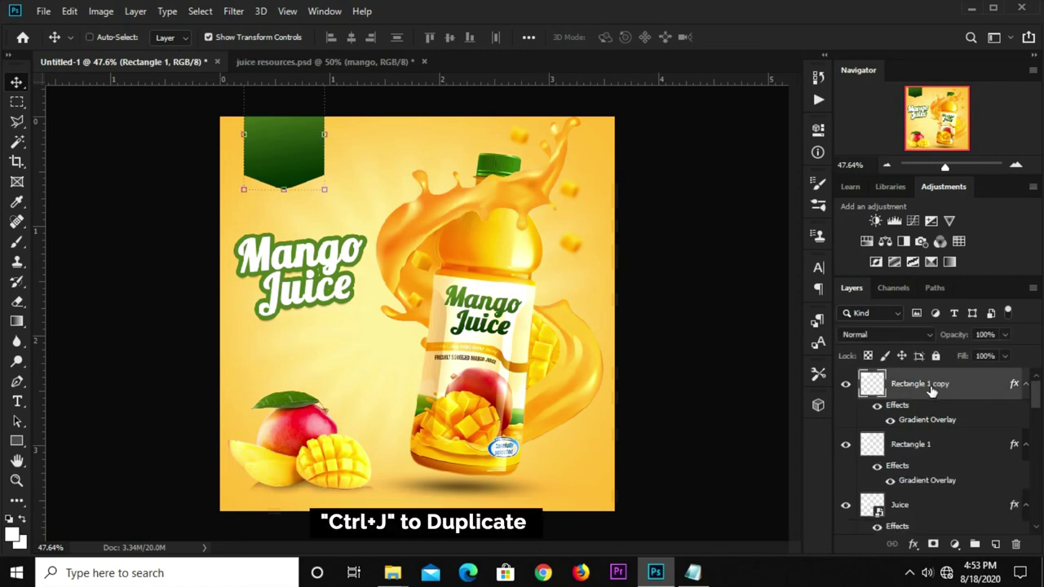
click(912, 448)
right_click(936, 459)
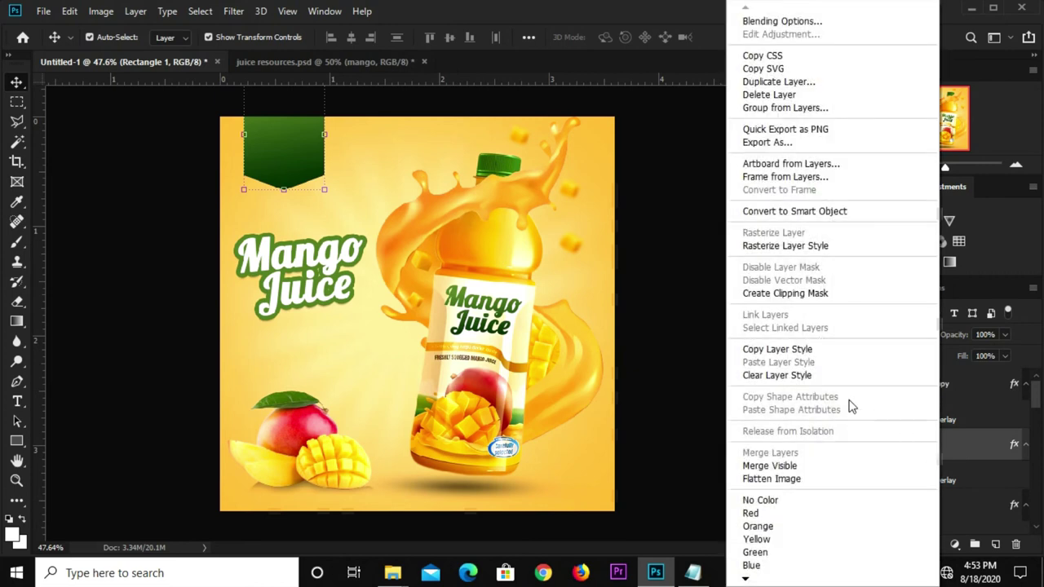
click(776, 375)
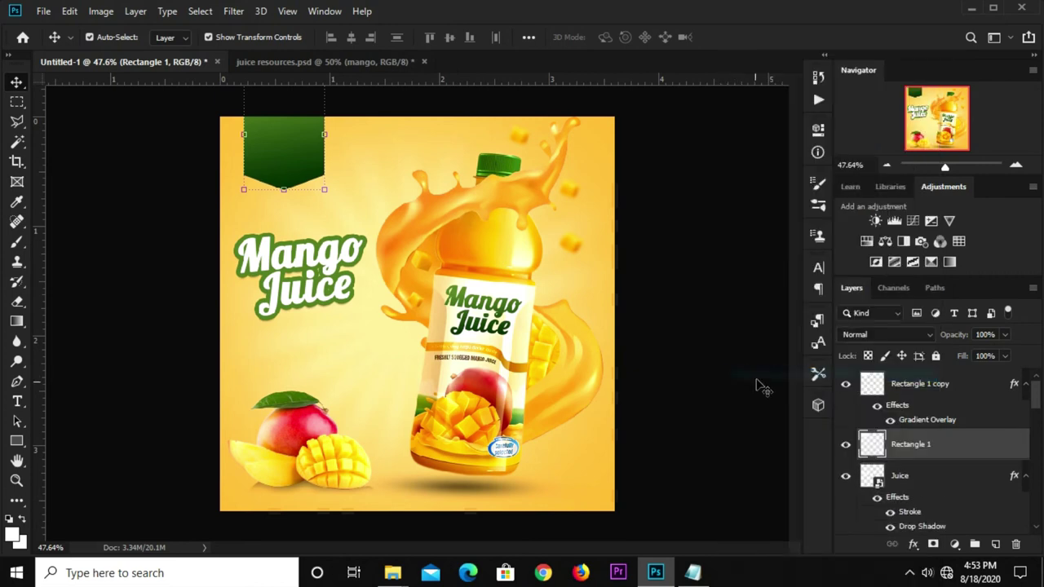
right_click(918, 454)
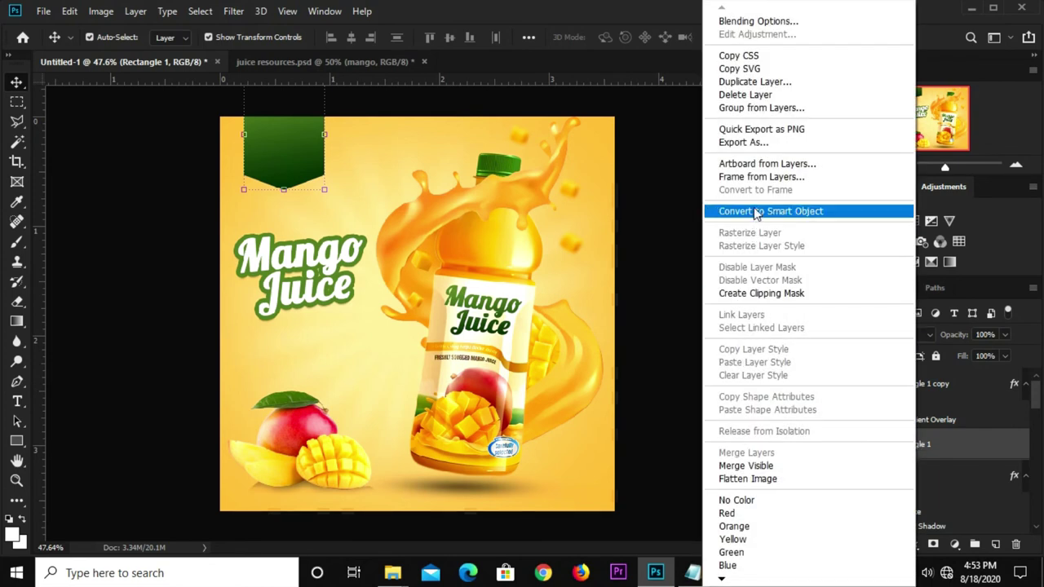
click(755, 212)
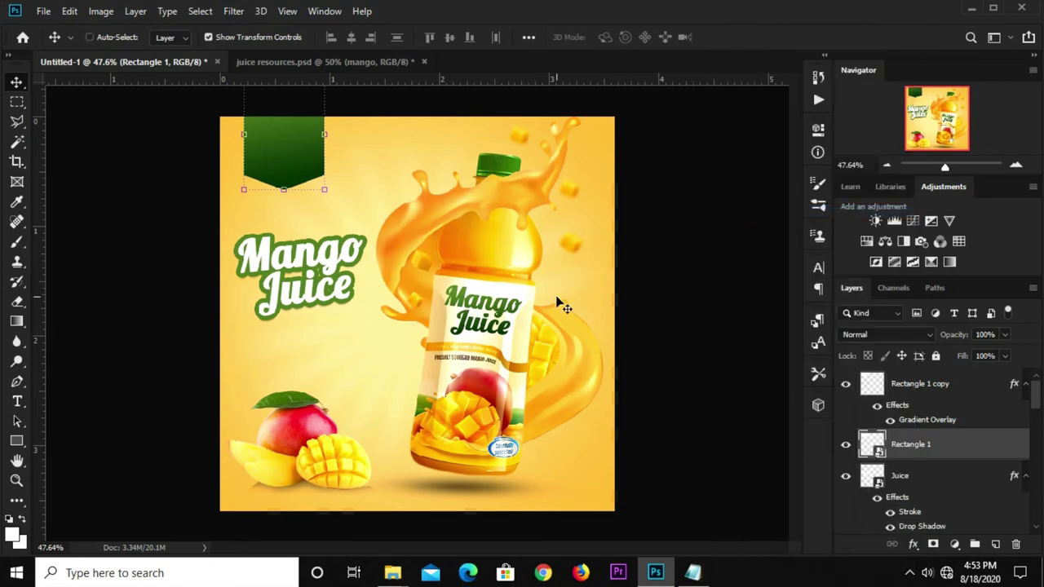
Step: Stretch Rectangle 1 taller with Free Transform so a white edge trims the notched bottom
key(ctrl+t)
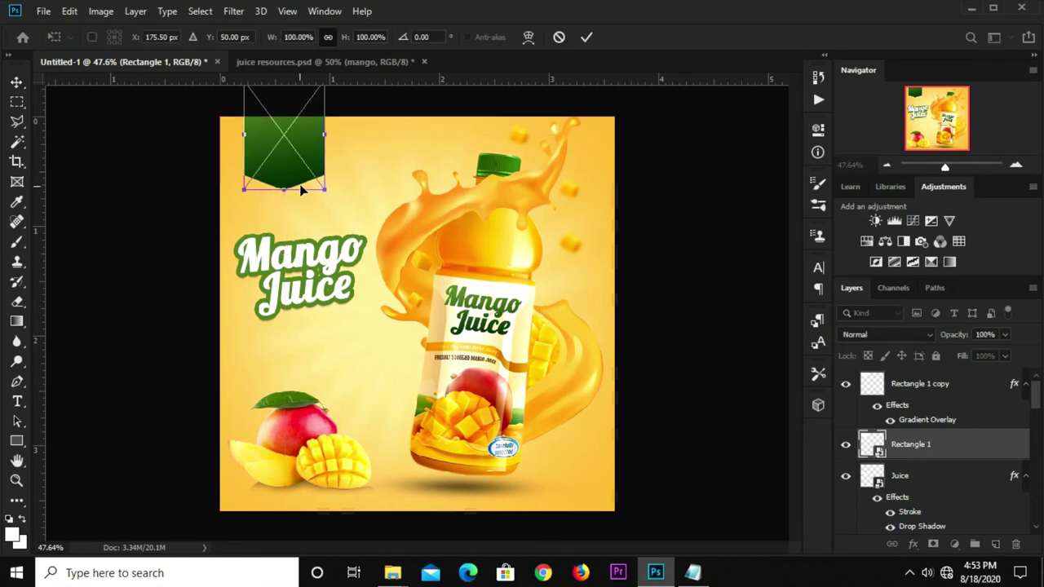
drag(322, 187, 326, 201)
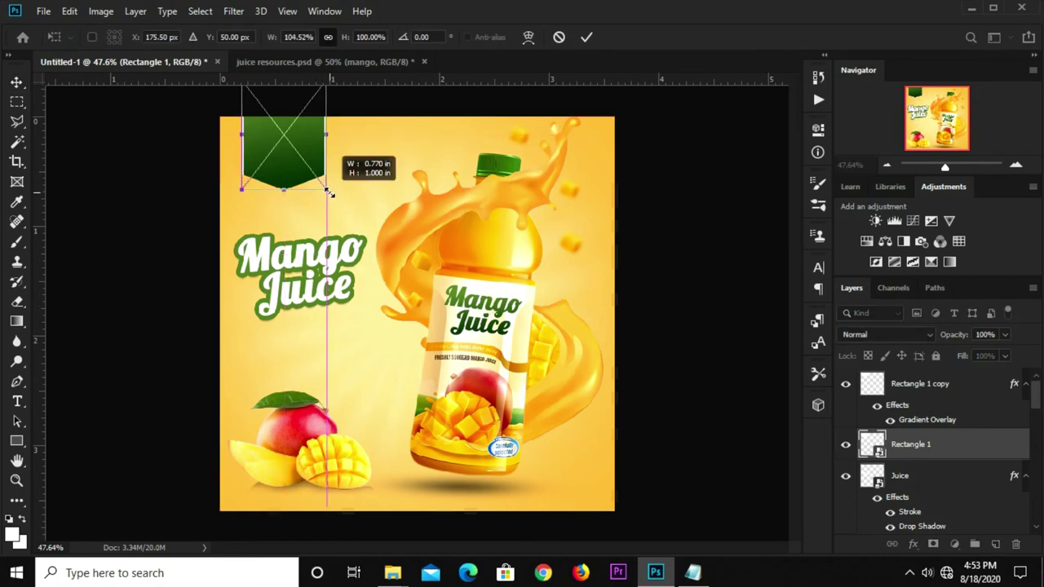
drag(327, 136, 333, 137)
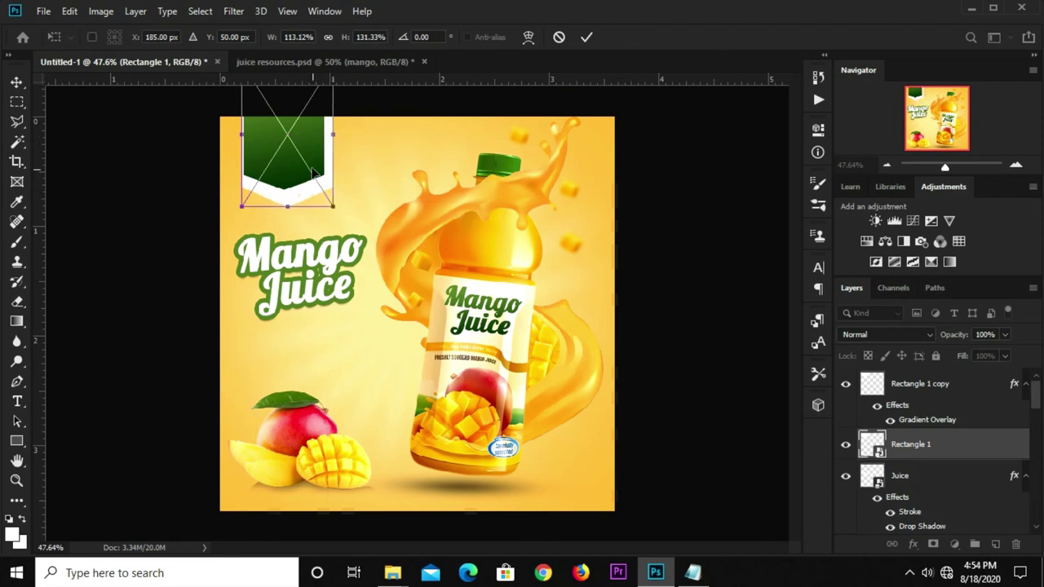
key(ctrl+z)
drag(285, 190, 285, 196)
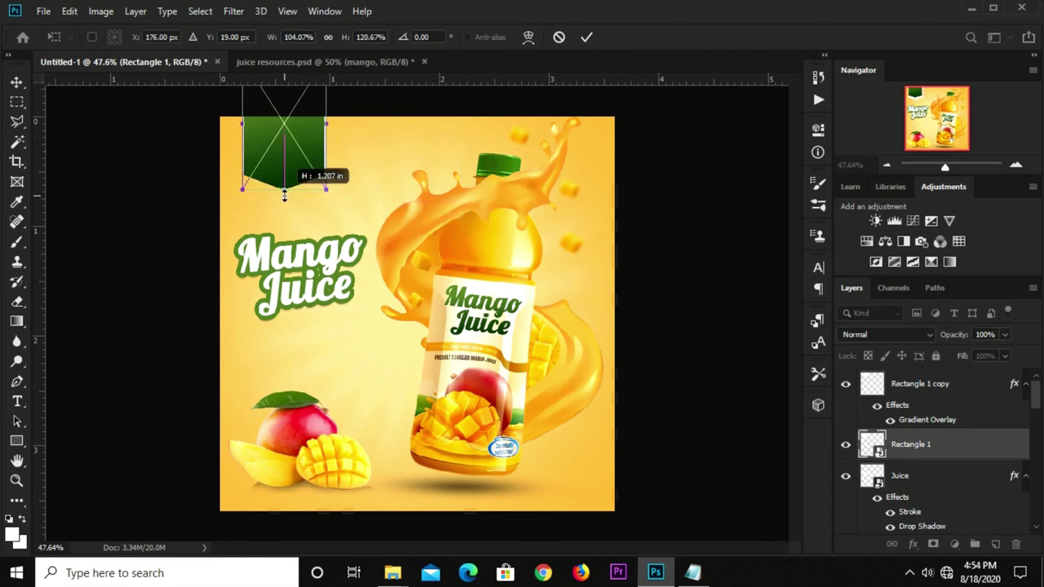
scroll(271, 174, up, 1)
drag(269, 173, 274, 188)
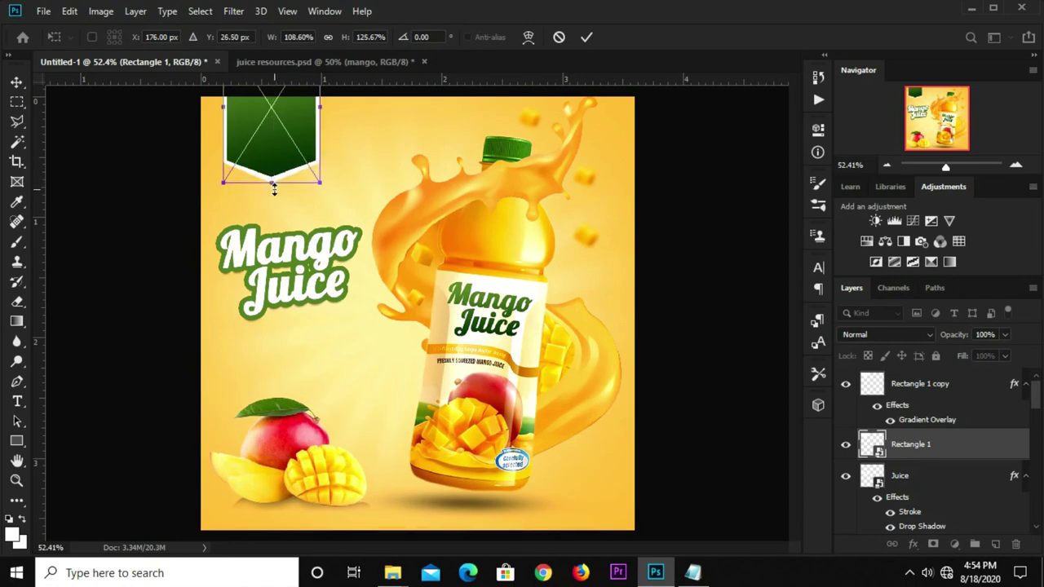
key(Return)
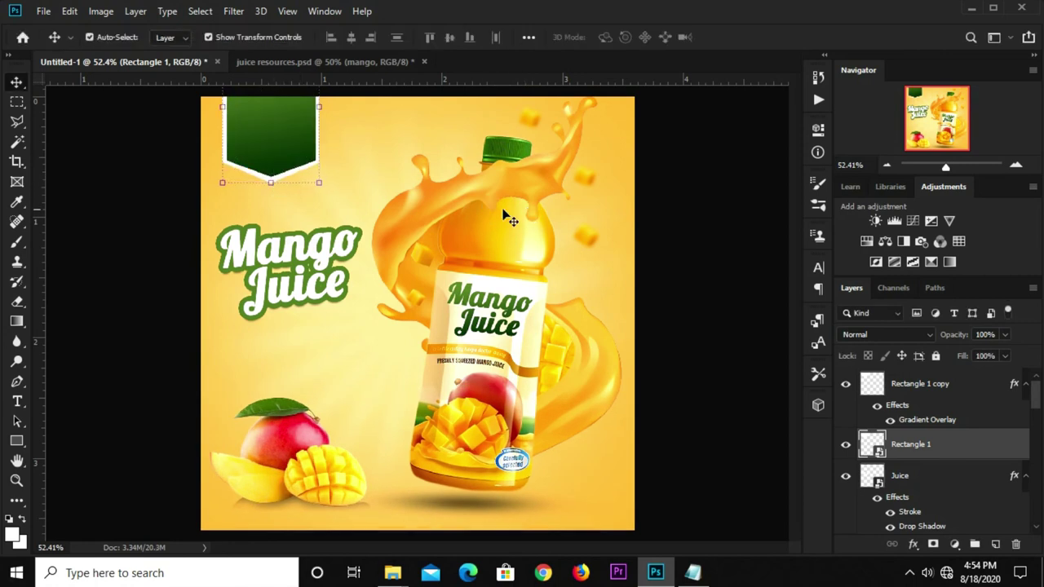
click(649, 246)
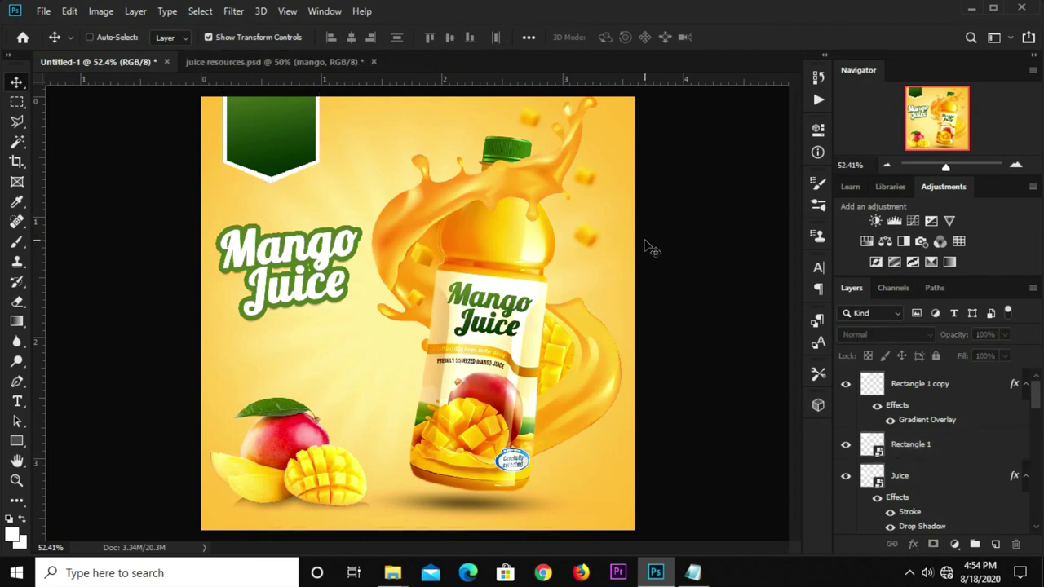
Step: Zoom out to 50% and copy the word 'Brand' from the Notepad notes
key(ctrl+minus)
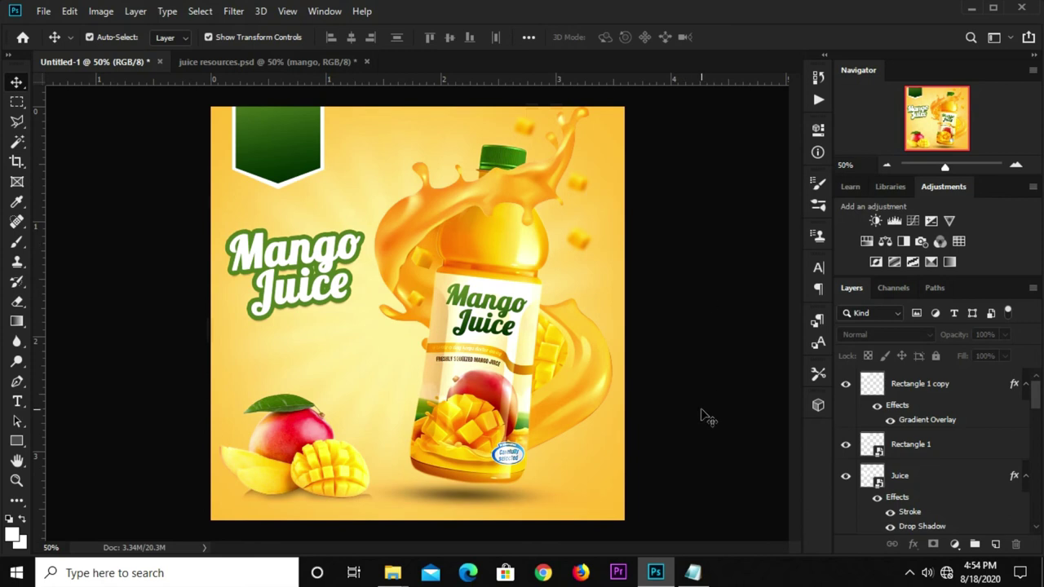
click(693, 572)
click(687, 384)
click(581, 274)
drag(584, 276, 545, 275)
right_click(552, 277)
click(617, 328)
click(140, 322)
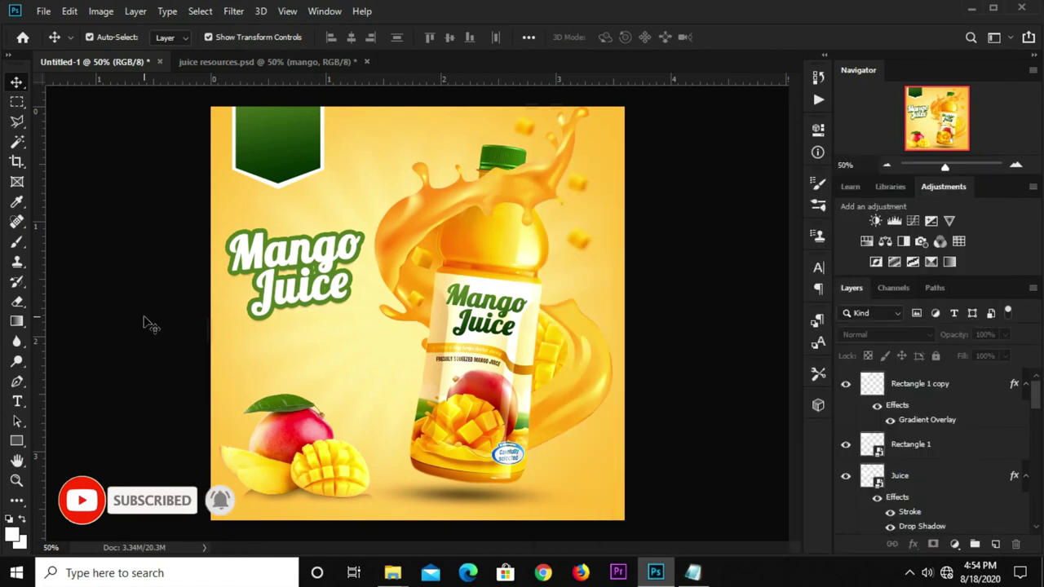
Step: Add a new text layer reading 'Brand' beside the bottle
click(17, 401)
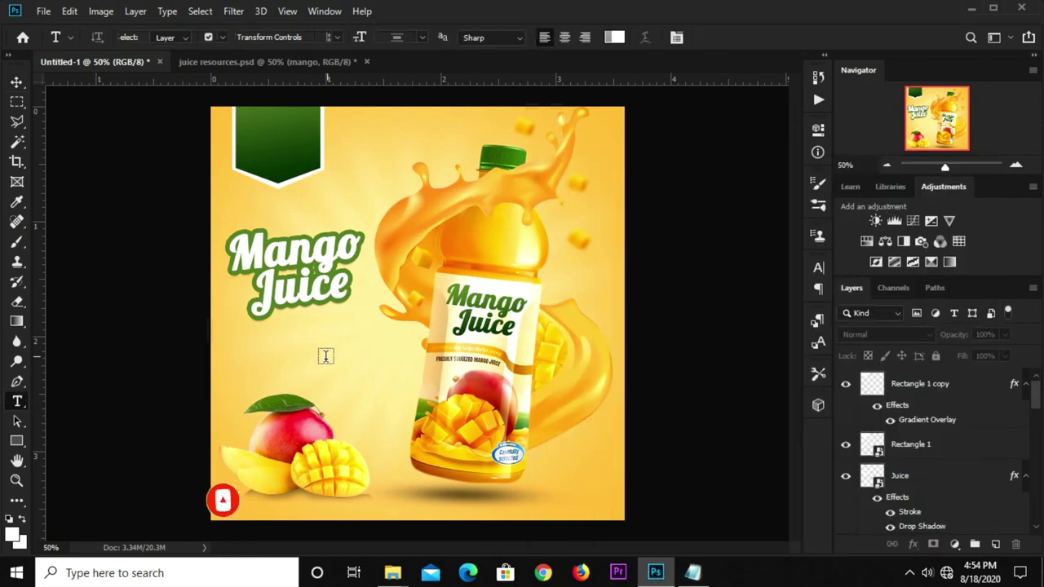
click(326, 335)
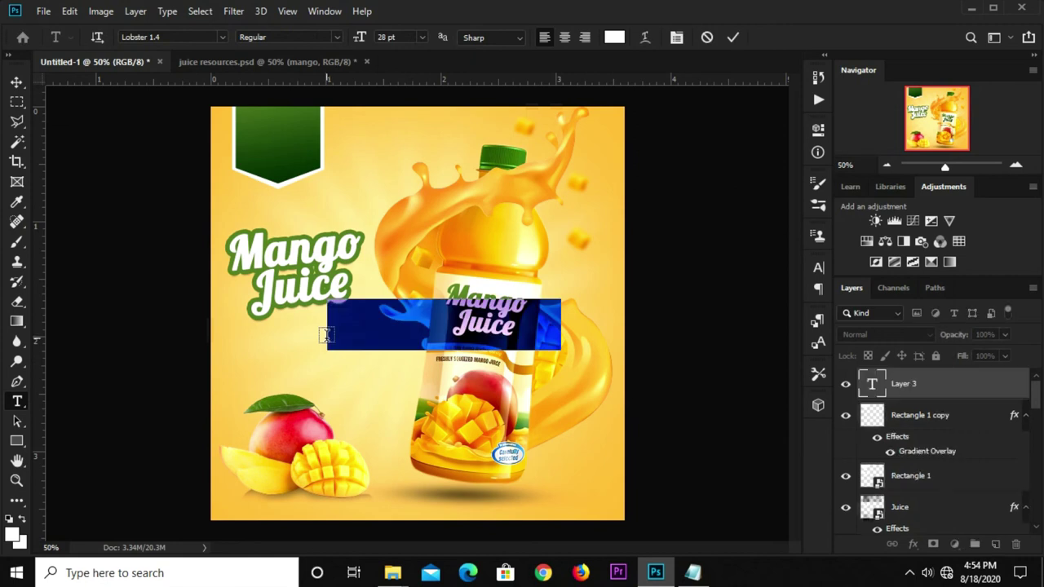
text(Brand)
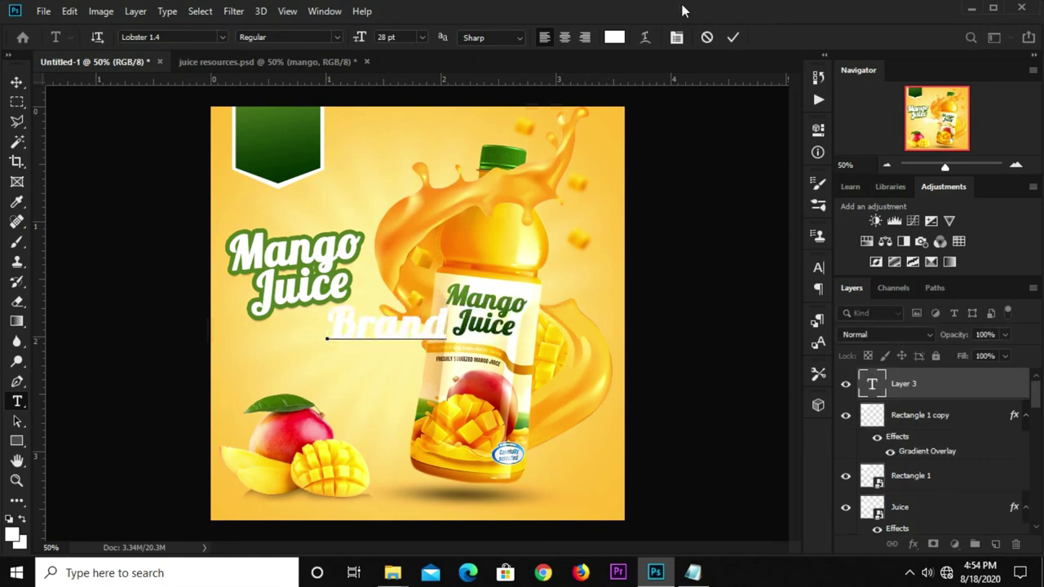
click(732, 37)
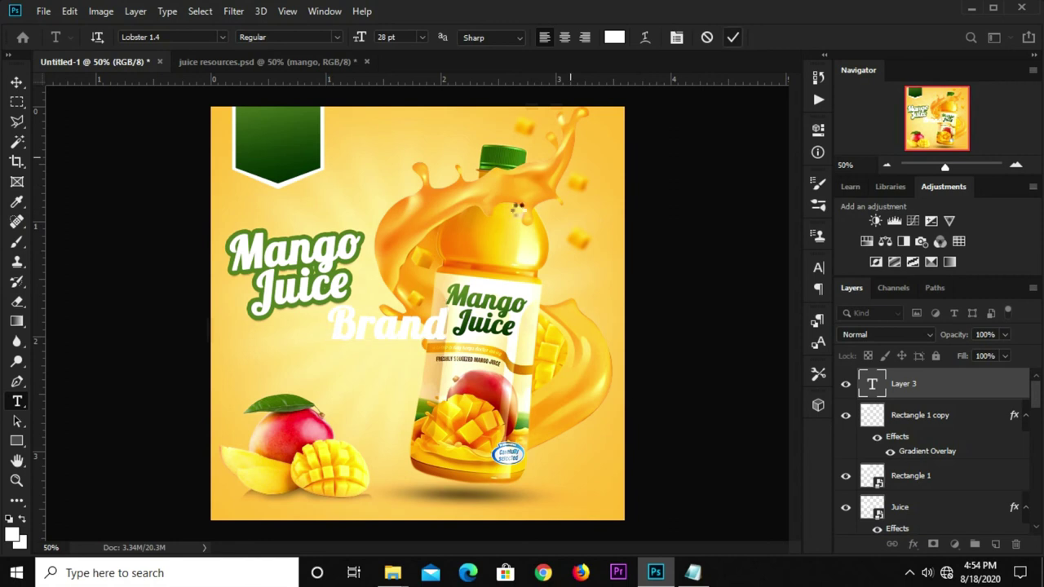
Step: Move the Brand text onto the green ribbon and scale it down to fit
click(16, 81)
drag(387, 327, 301, 150)
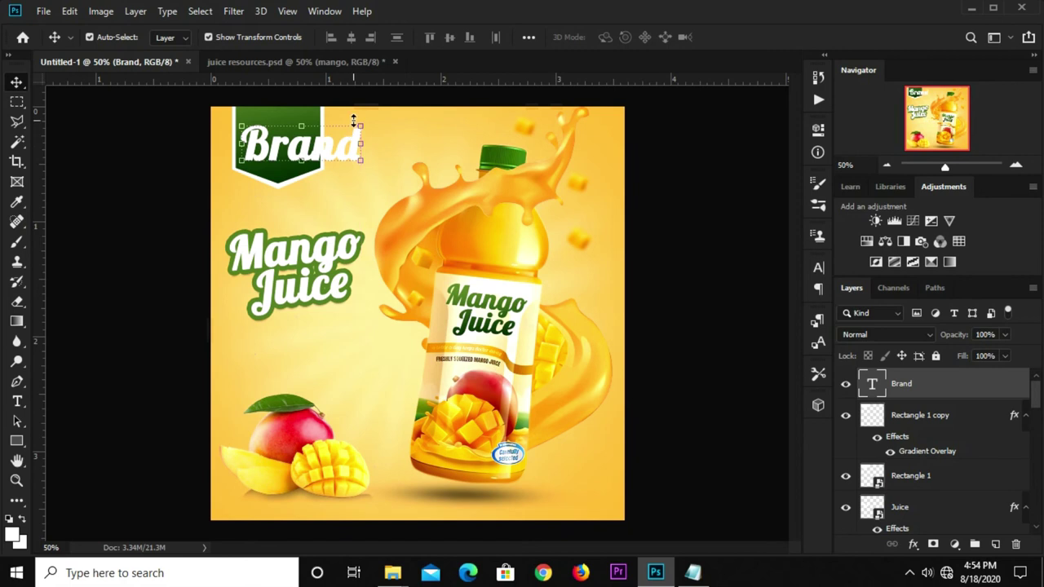
key(ctrl+t)
mouse_move(361, 116)
mouse_down()
mouse_move(307, 134)
mouse_move(292, 153)
mouse_up()
key(Return)
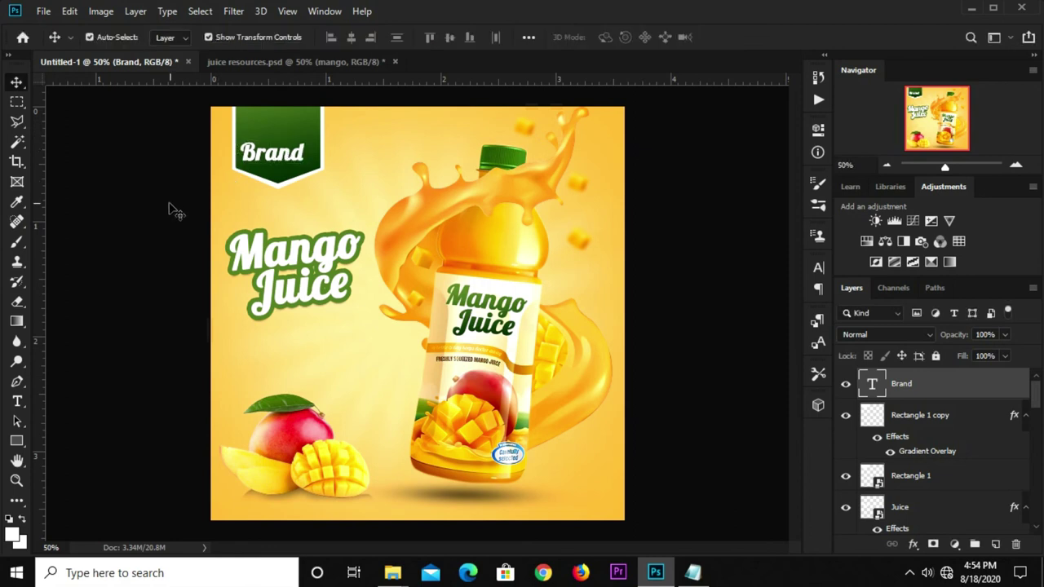
Step: Enlarge the first letter B of Brand to 23.82 pt in the Character panel
click(170, 210)
click(16, 400)
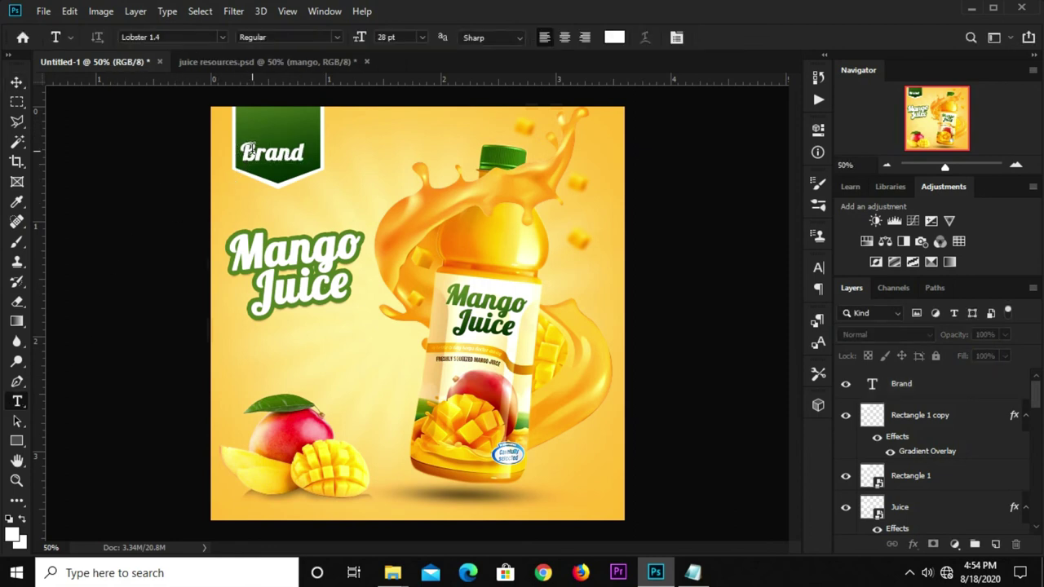
drag(249, 150, 238, 150)
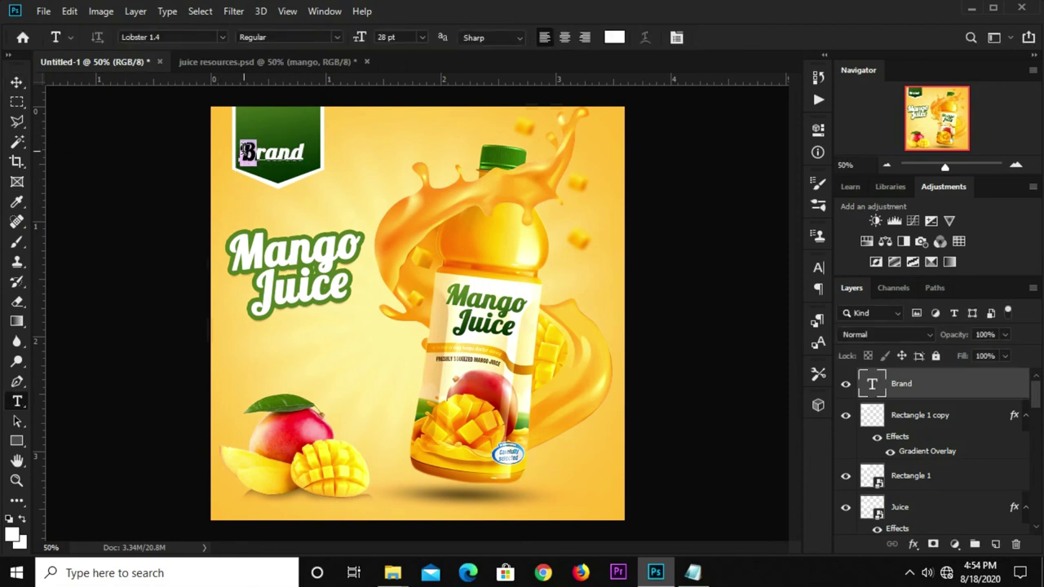
click(817, 267)
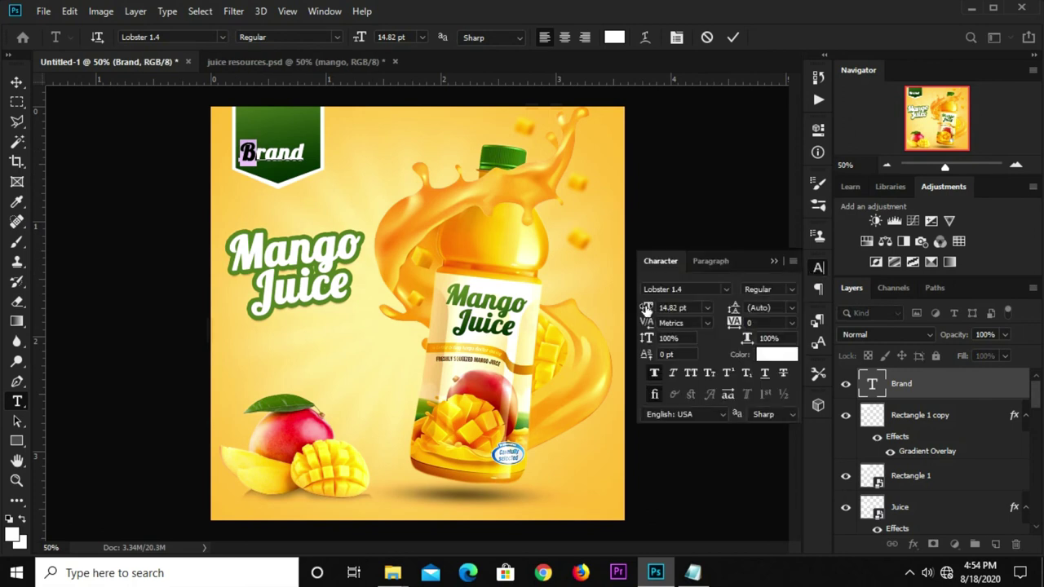
drag(646, 308, 650, 314)
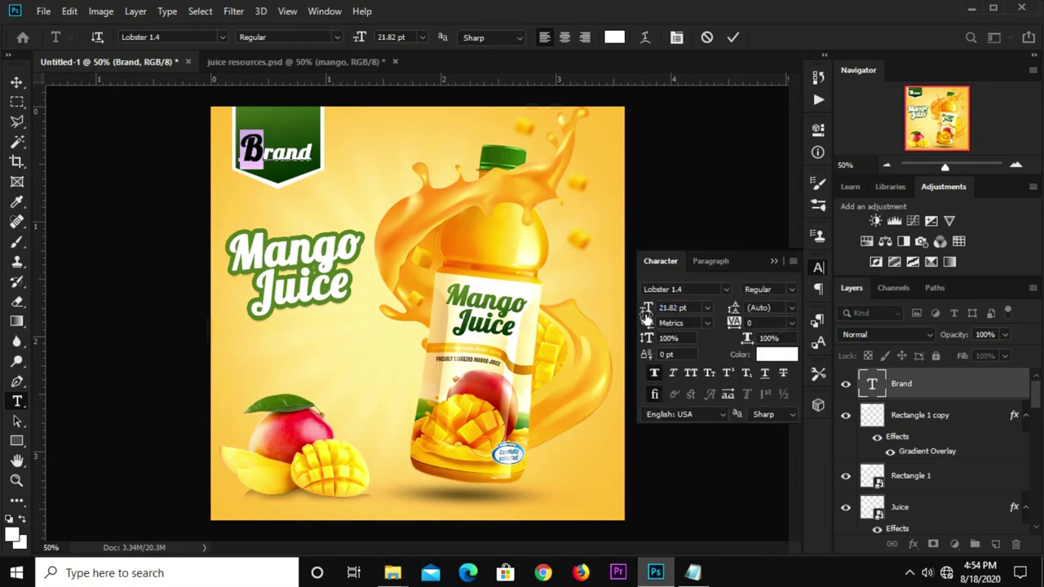
drag(649, 314, 652, 314)
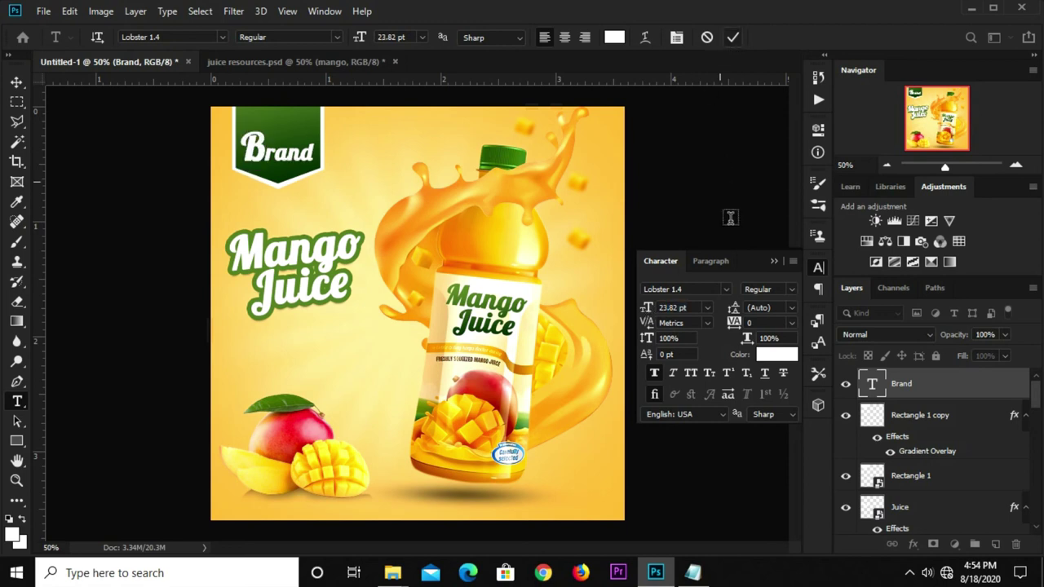
click(728, 216)
click(773, 261)
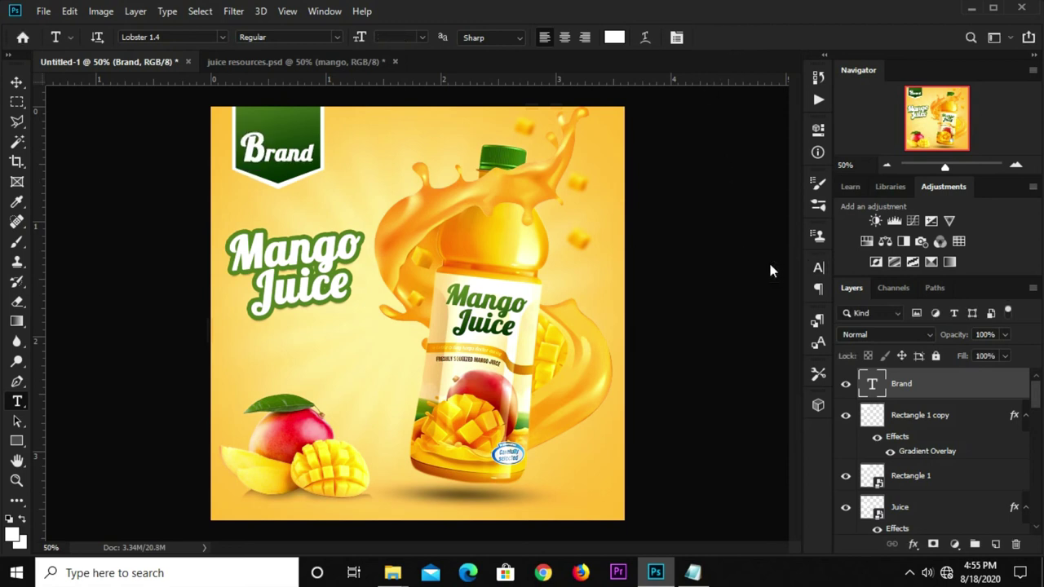
key(v)
click(184, 199)
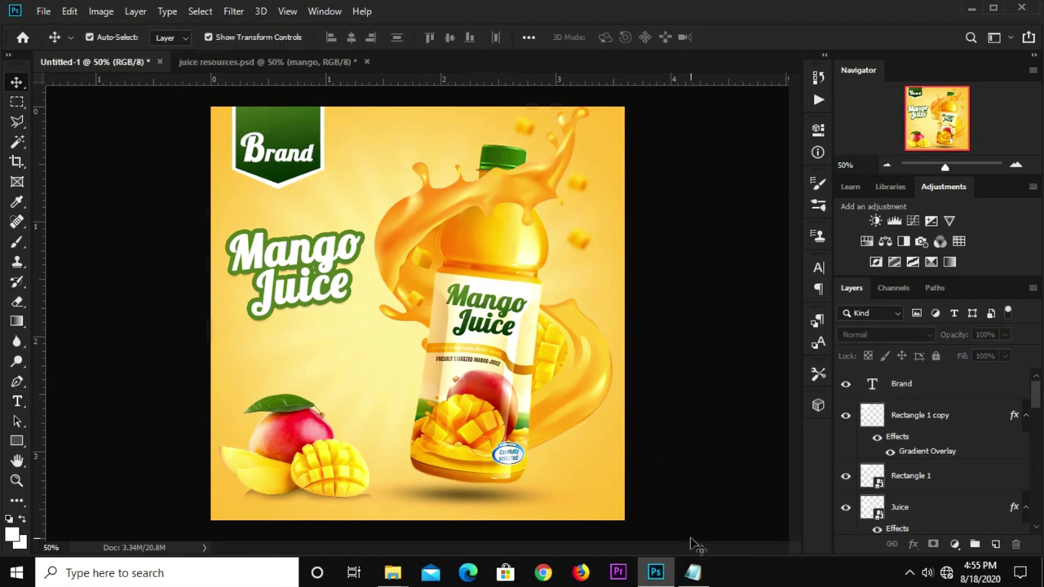
Step: Copy the word 'Juice' from the Notepad notes
click(692, 572)
drag(574, 259, 534, 249)
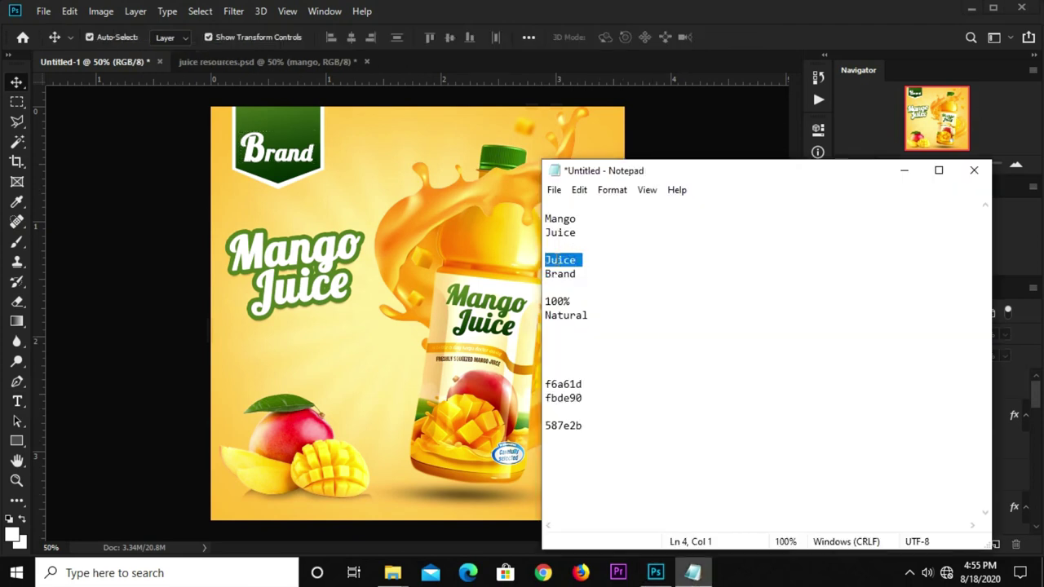
right_click(561, 259)
click(603, 308)
click(192, 342)
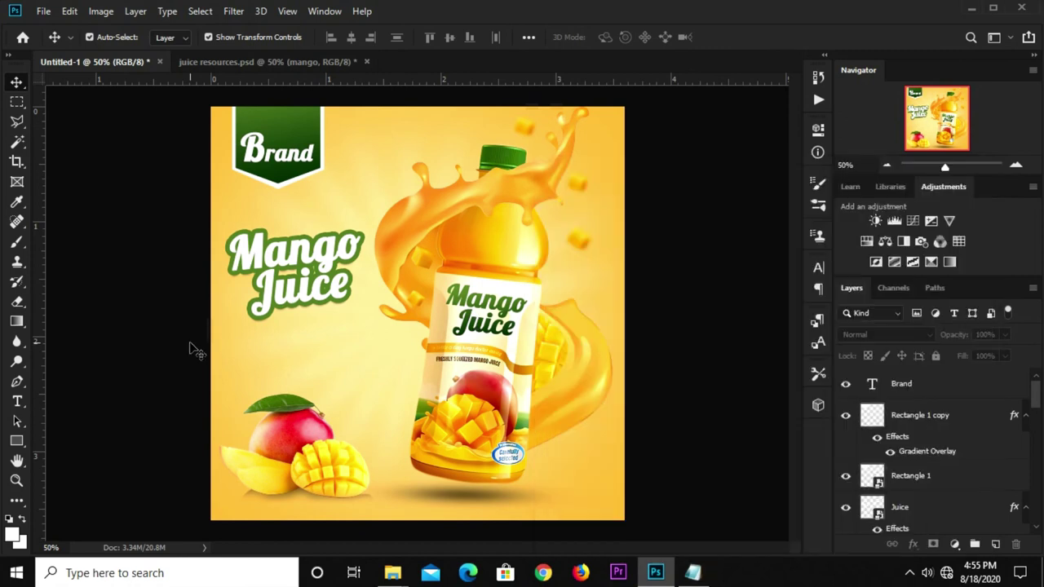
Step: Paste 'Juice' as a new text layer on the poster
click(16, 401)
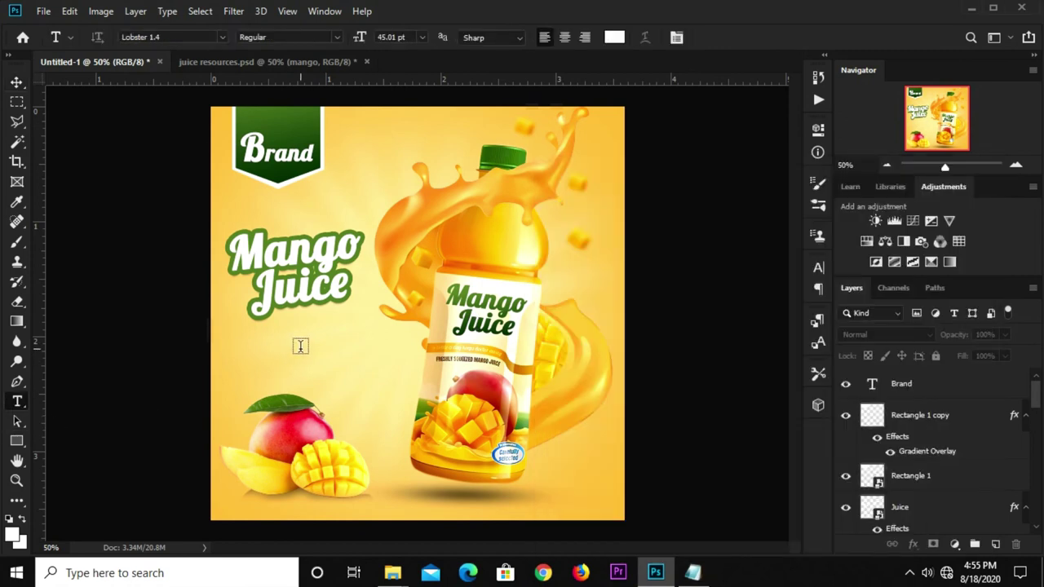
click(300, 347)
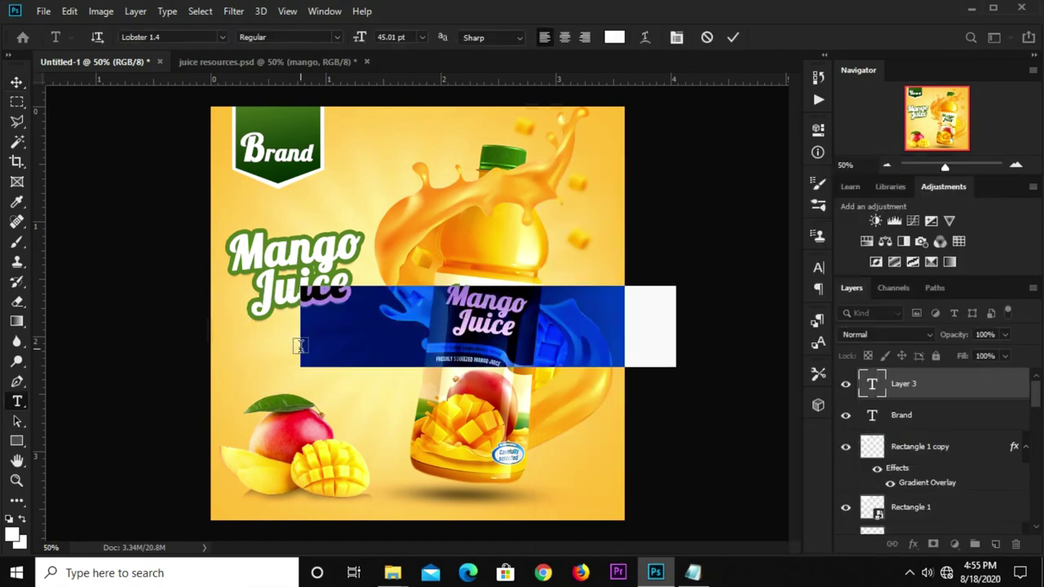
key(ctrl+v)
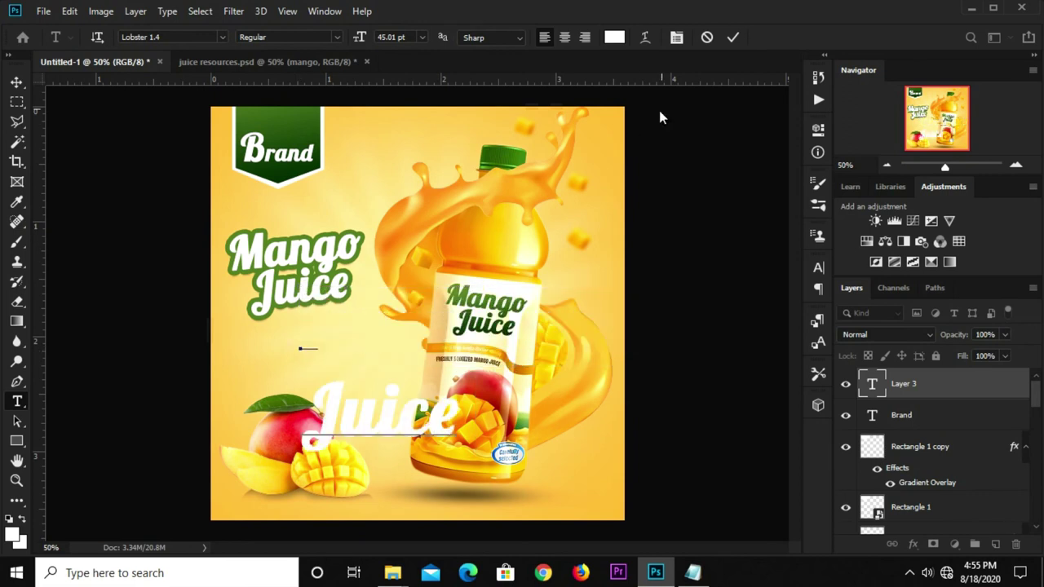
click(736, 37)
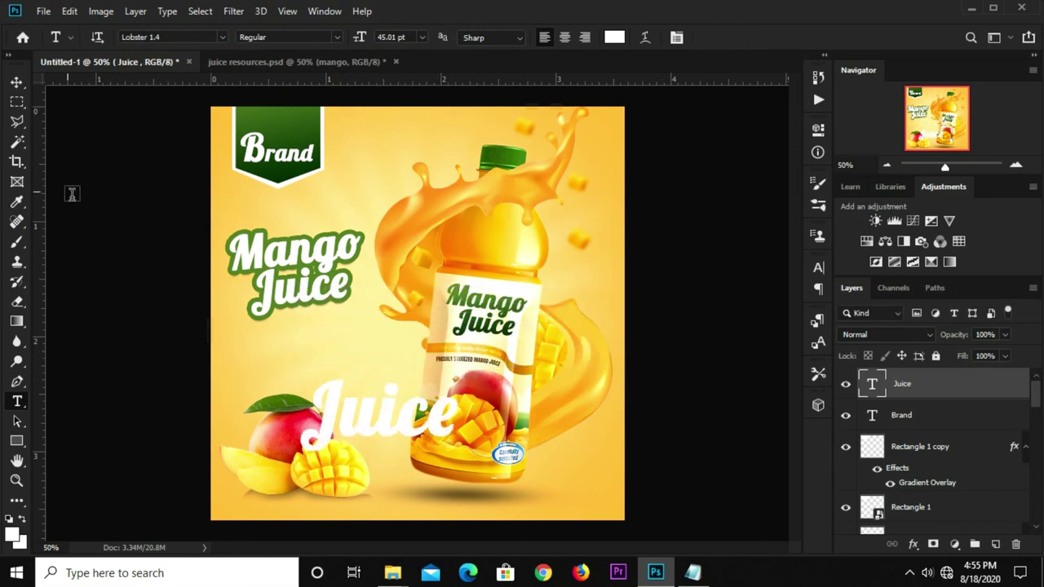
Step: Move the Juice text onto the ribbon and shrink it to sit above Brand
click(16, 82)
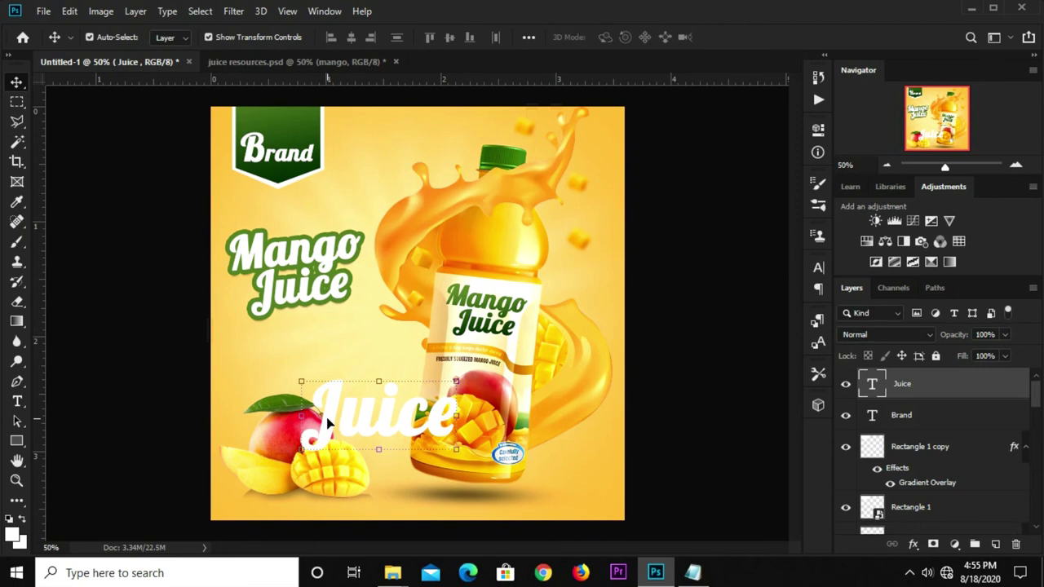
drag(326, 422, 273, 154)
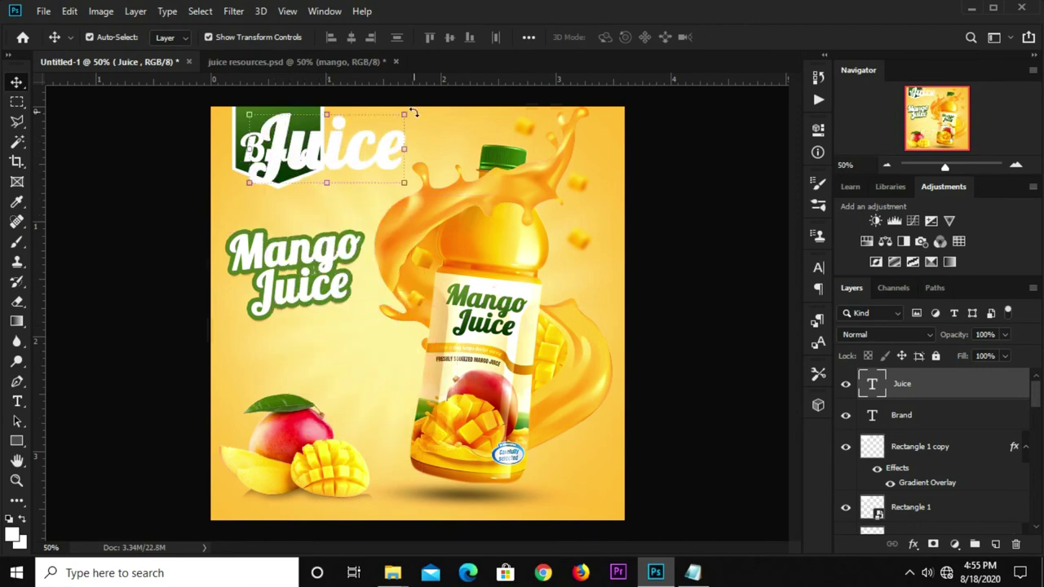
key(ctrl+t)
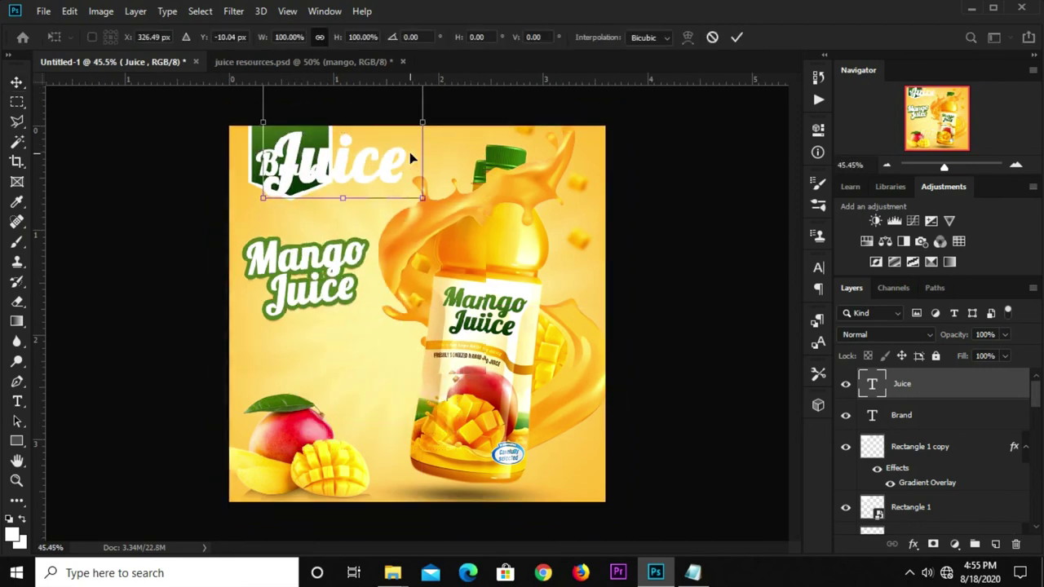
drag(421, 197, 349, 135)
mouse_move(337, 96)
mouse_down()
mouse_move(351, 128)
mouse_move(334, 98)
mouse_up()
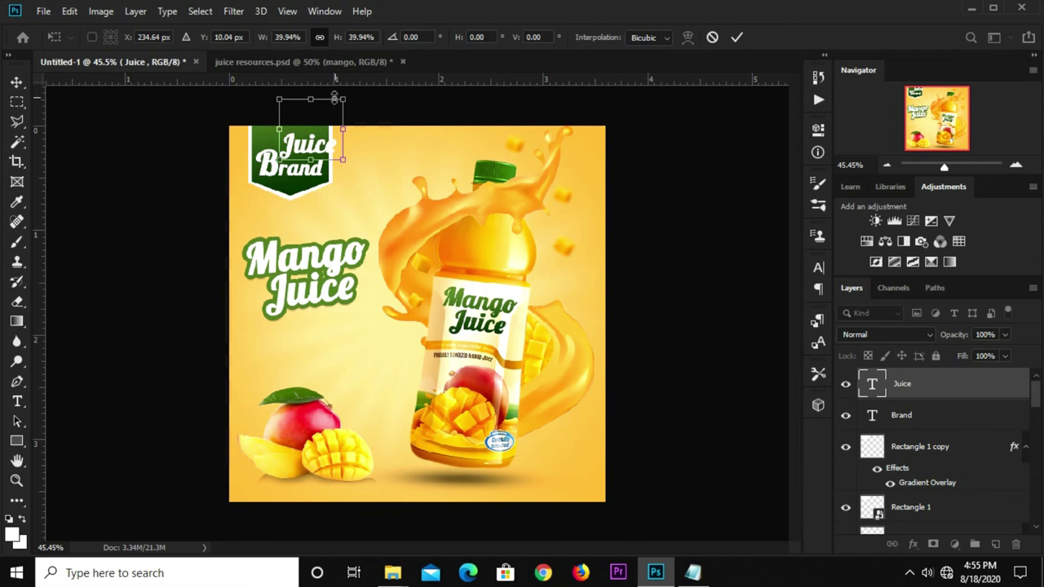
drag(334, 98, 302, 155)
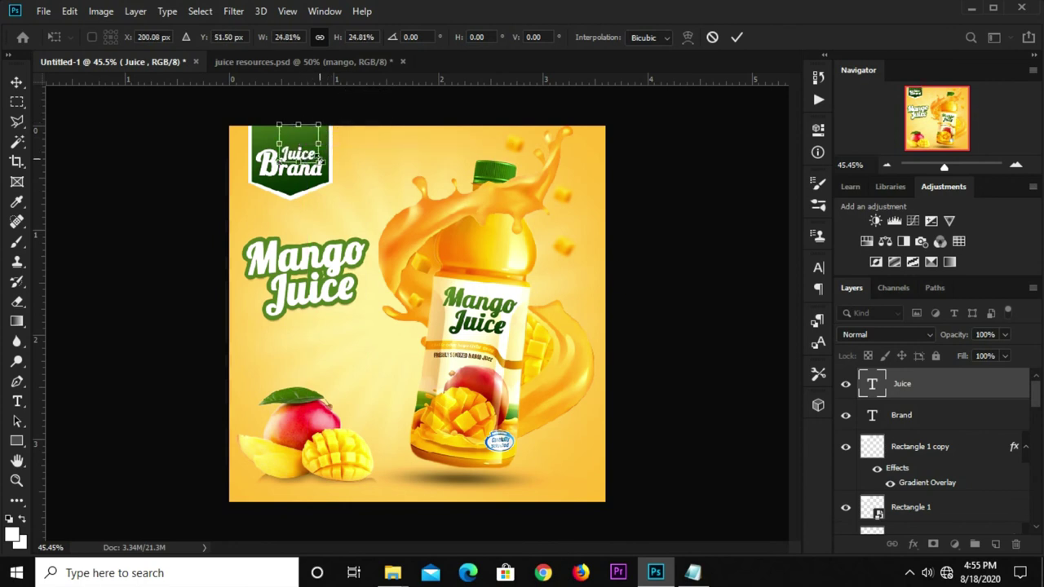
key(Return)
click(644, 213)
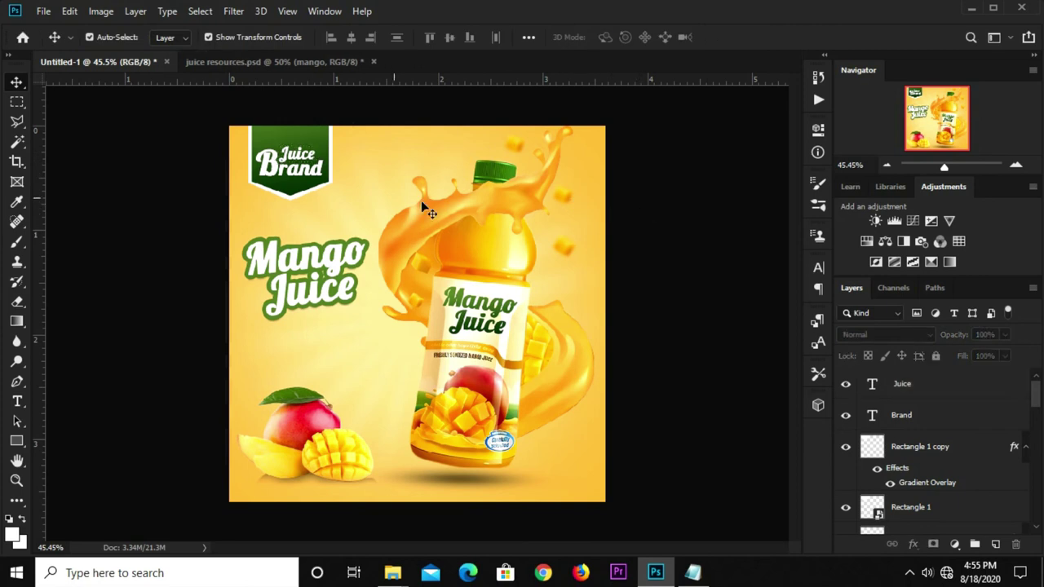
Step: Nudge the Juice and Brand layers slightly upward together, then zoom to 50%
click(306, 159)
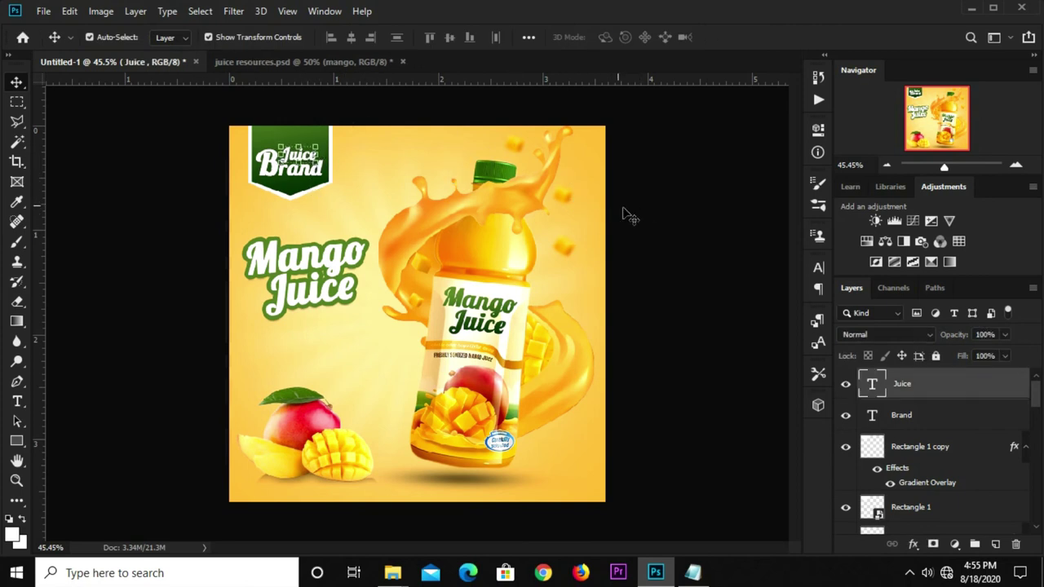
click(932, 417)
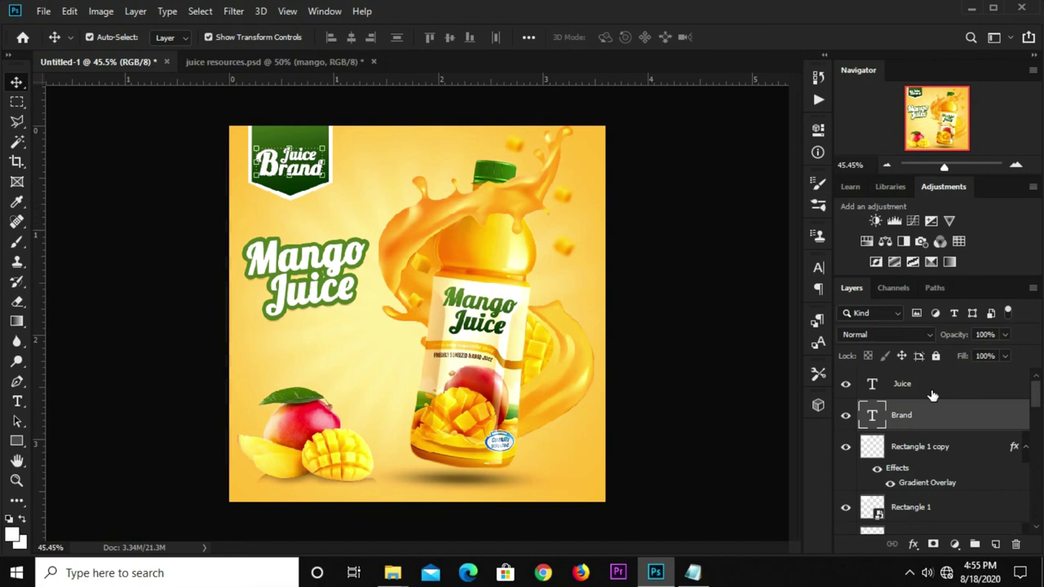
shift+click(932, 395)
key(Up)
key(Up)
key(Up)
key(Up)
key(Up)
key(Up)
key(Up)
key(Up)
key(Up)
key(Up)
key(Up)
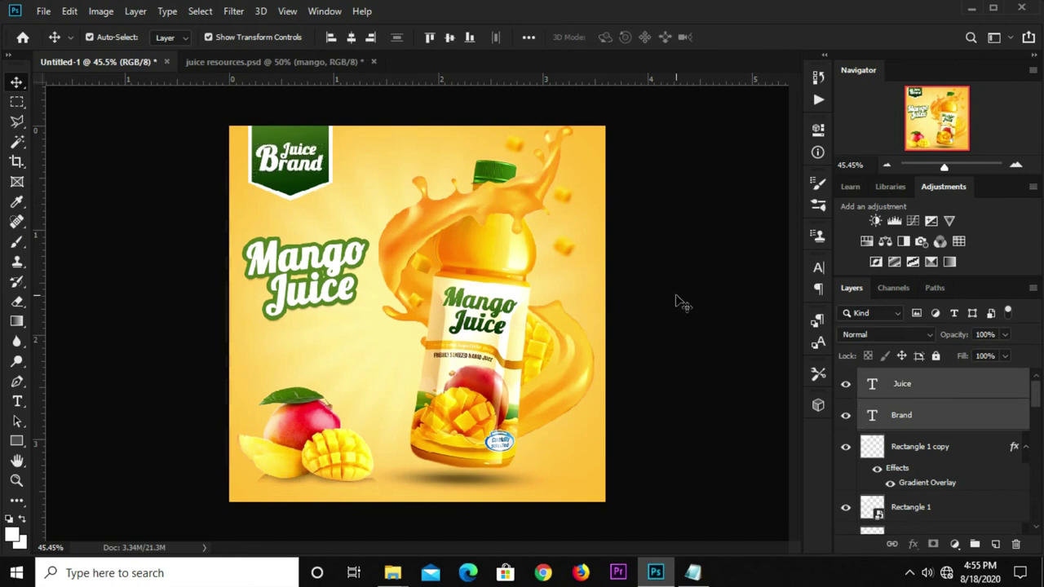
click(678, 304)
key(ctrl+plus)
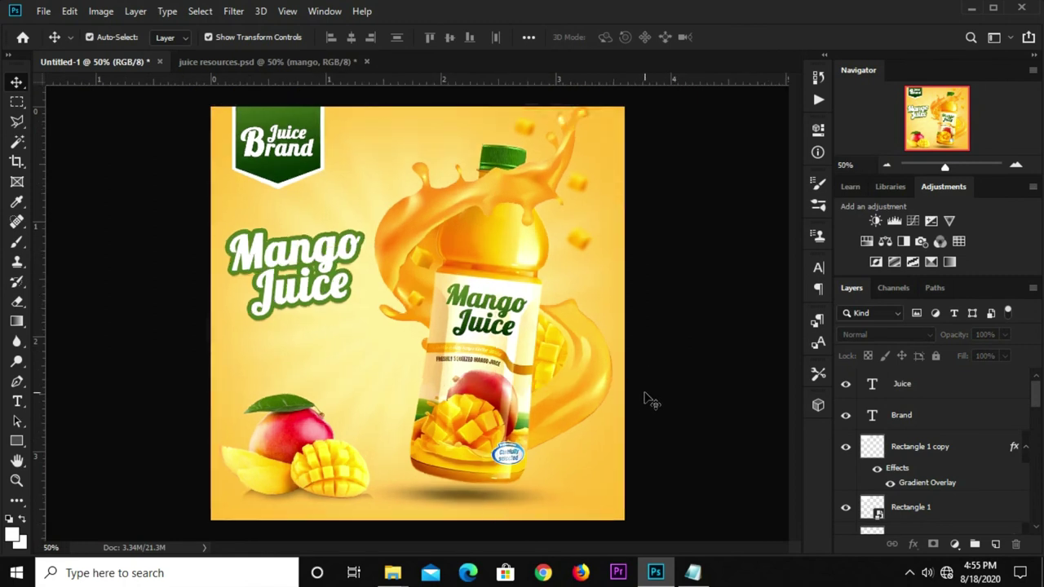
Step: Draw a rectangle and place it at the poster's bottom-right edge
click(16, 441)
right_click(17, 441)
click(57, 438)
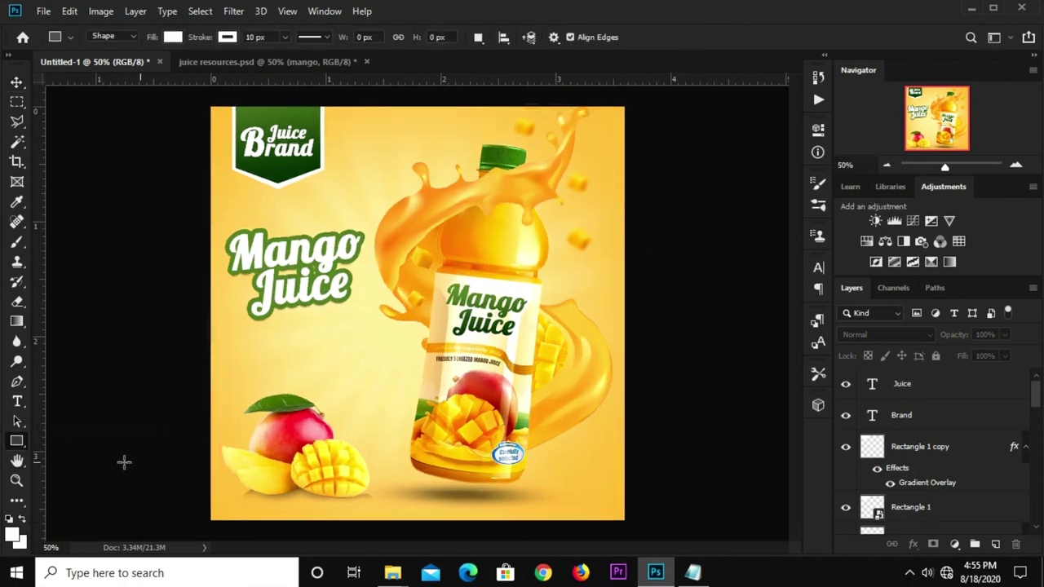
mouse_move(650, 430)
mouse_down()
mouse_move(530, 476)
mouse_move(540, 475)
mouse_up()
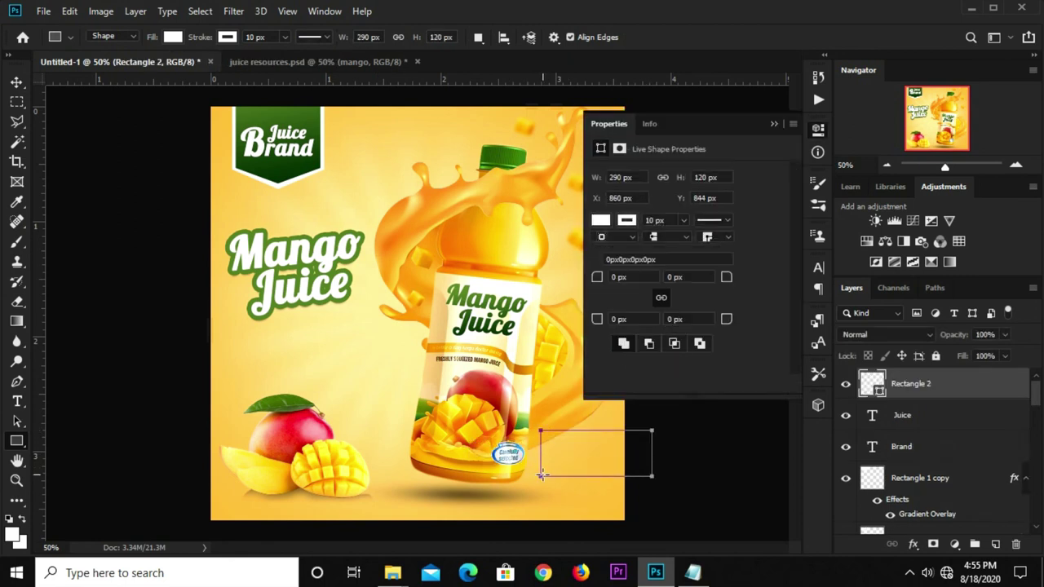
click(773, 123)
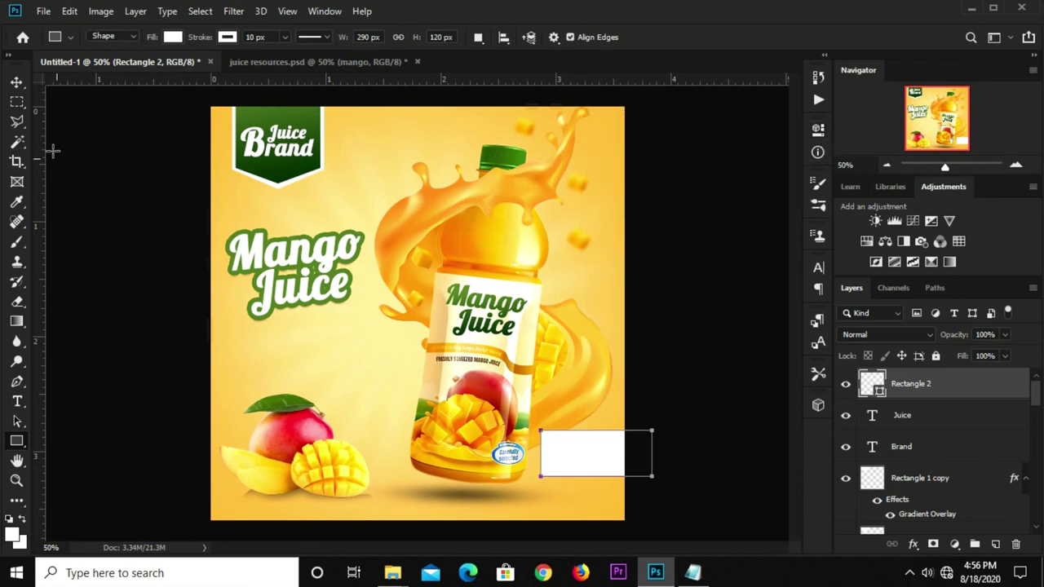
click(17, 81)
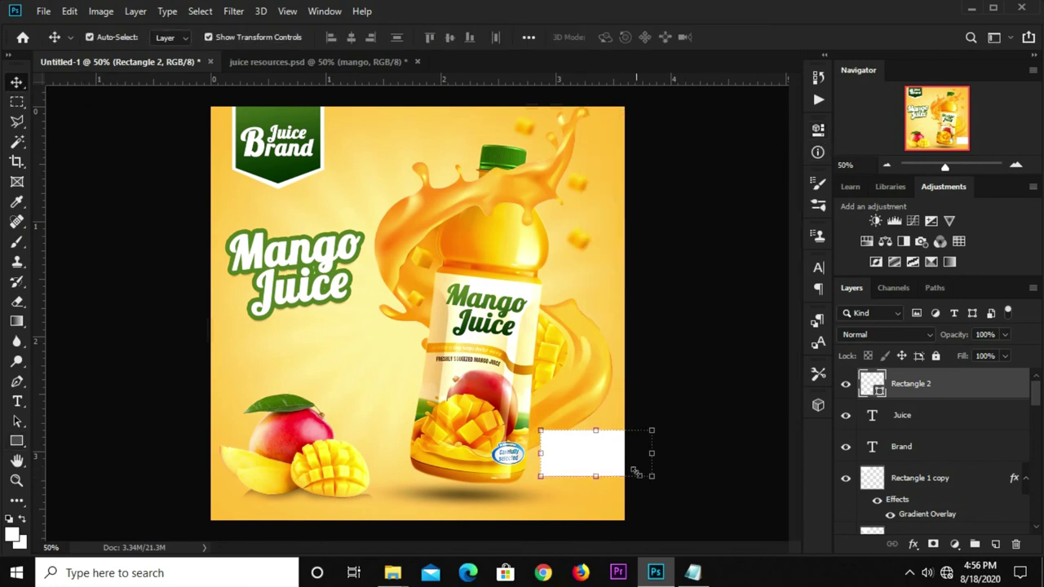
drag(592, 463, 600, 477)
click(587, 476)
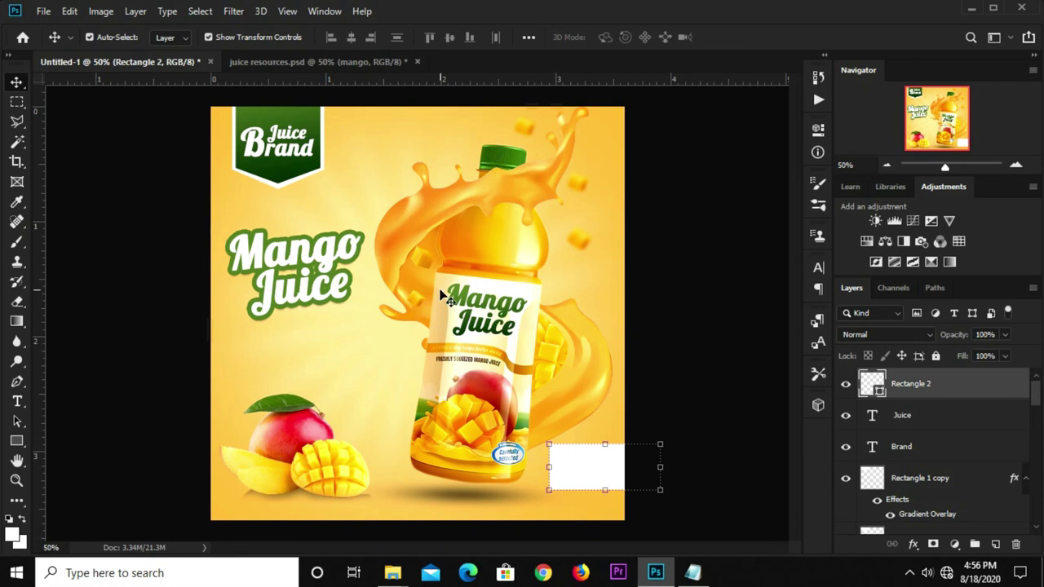
Step: Copy the ribbon's gradient layer style and paste it onto the new rectangle
click(284, 175)
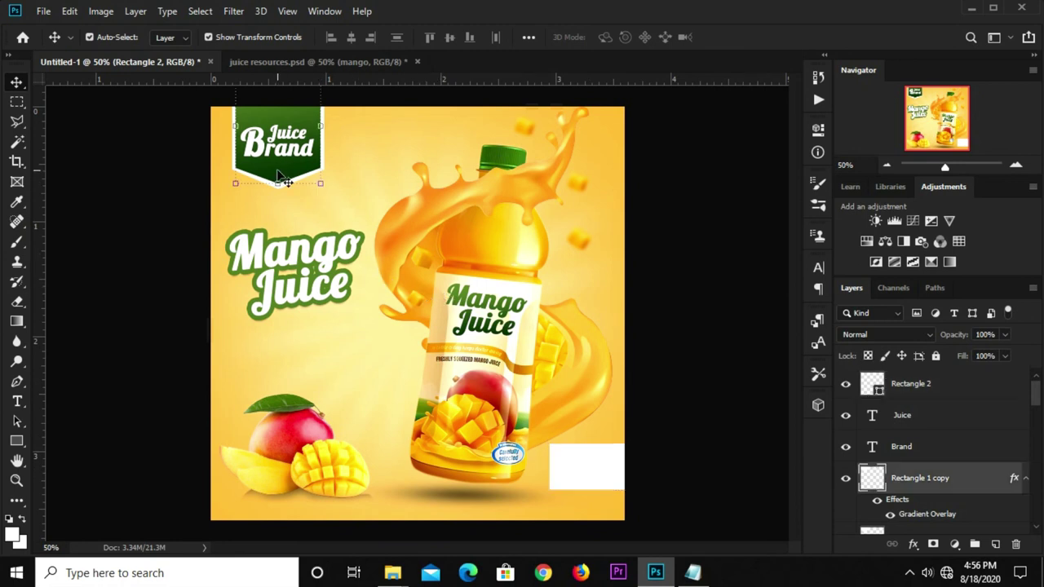
right_click(928, 482)
click(774, 351)
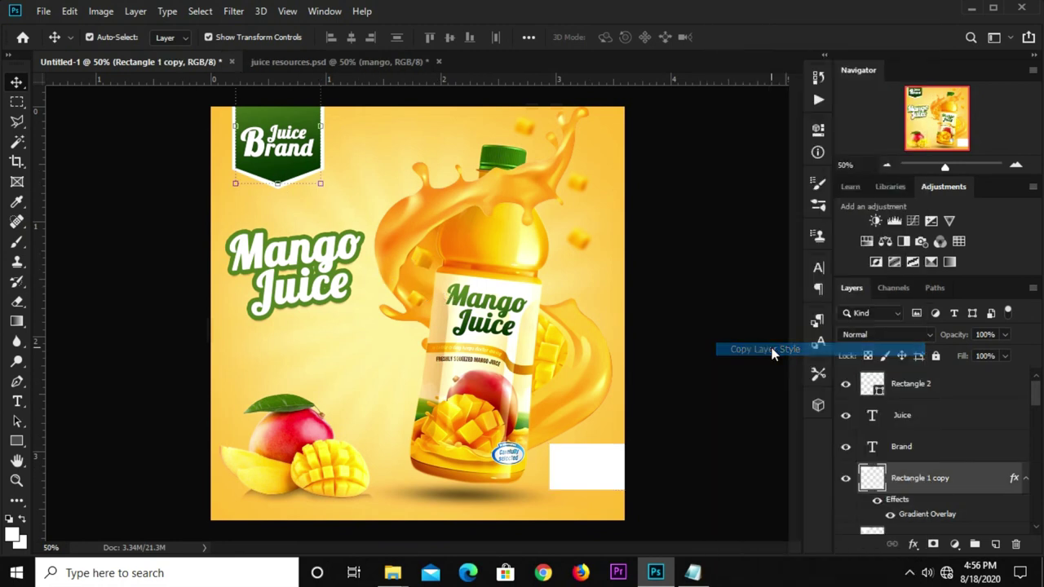
click(581, 473)
right_click(906, 390)
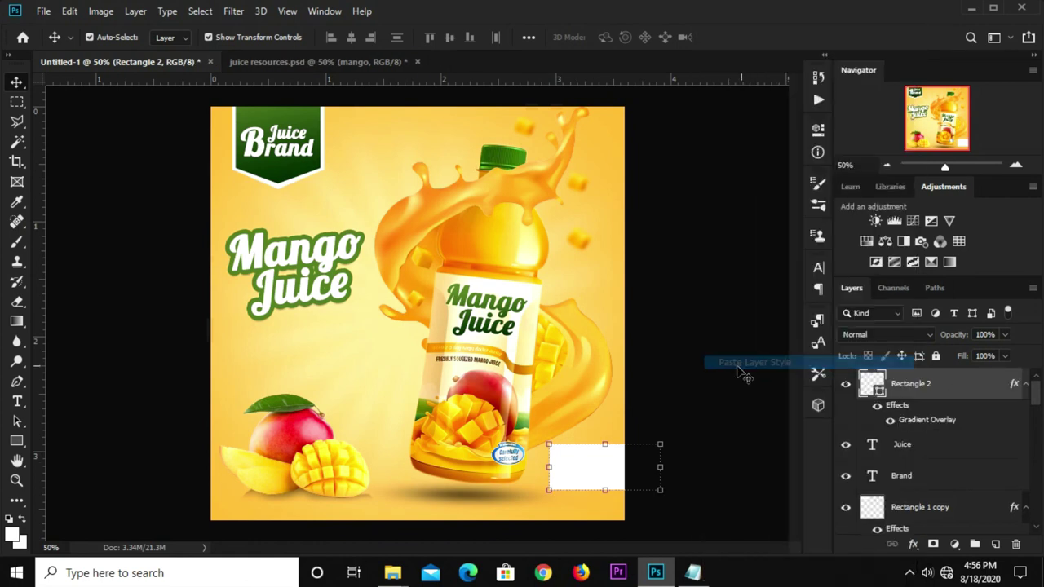
click(751, 362)
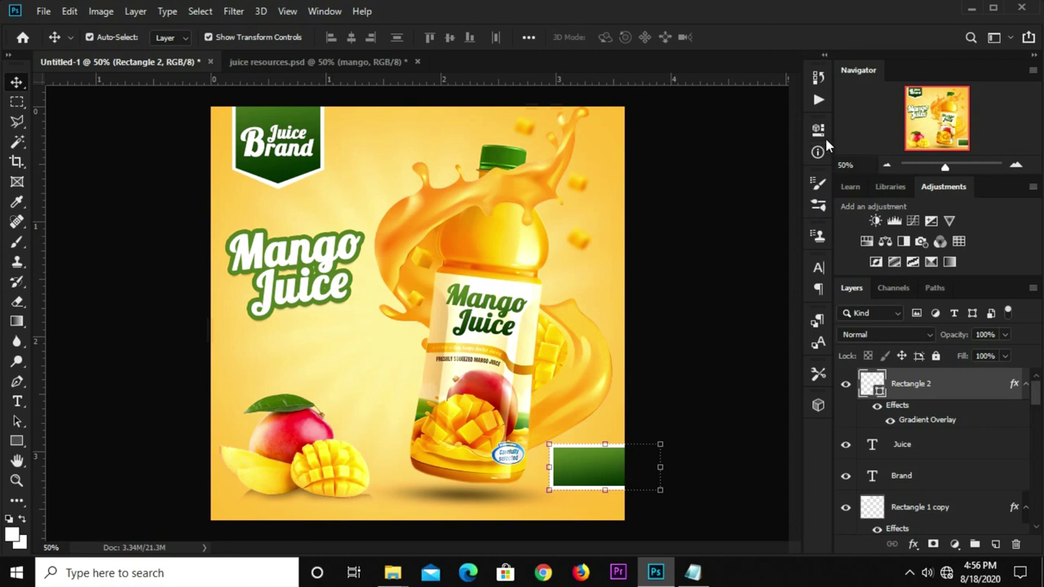
Step: Remove the rectangle's stroke and set its corner radius to 45 px
click(817, 129)
click(627, 222)
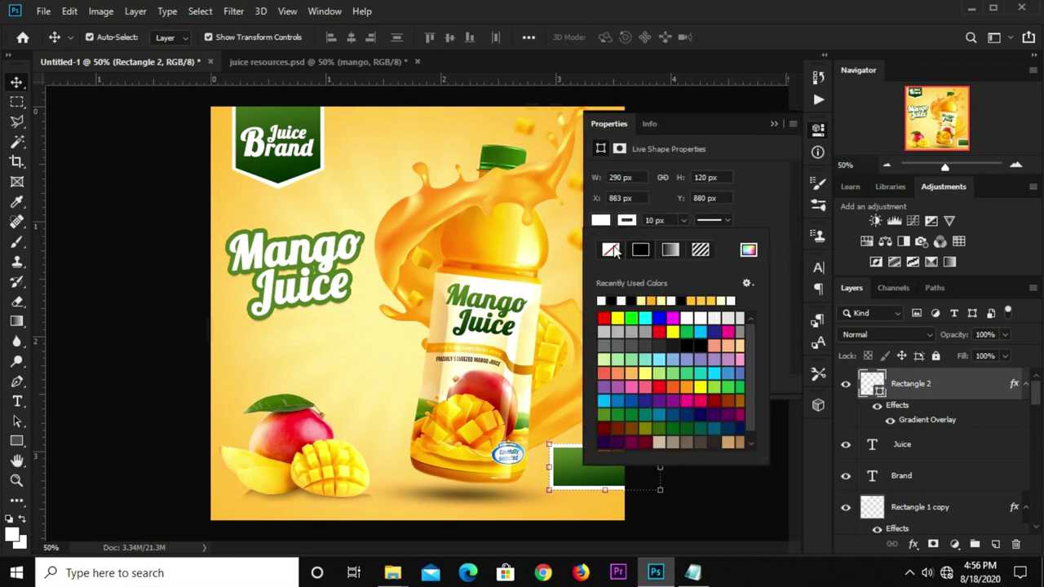
click(612, 251)
click(765, 201)
drag(722, 277, 762, 291)
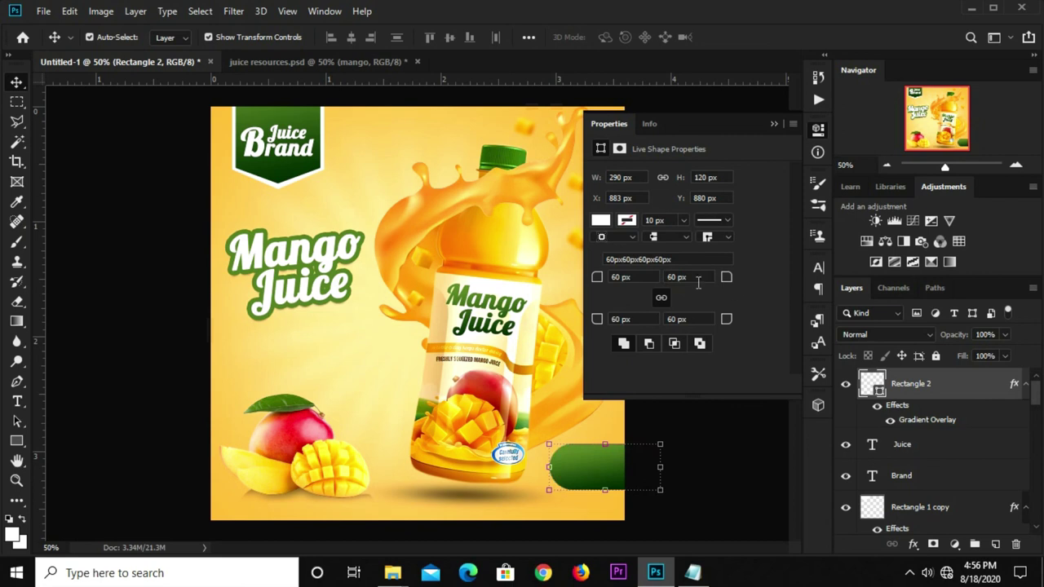
drag(696, 276, 643, 276)
key(Return)
click(773, 124)
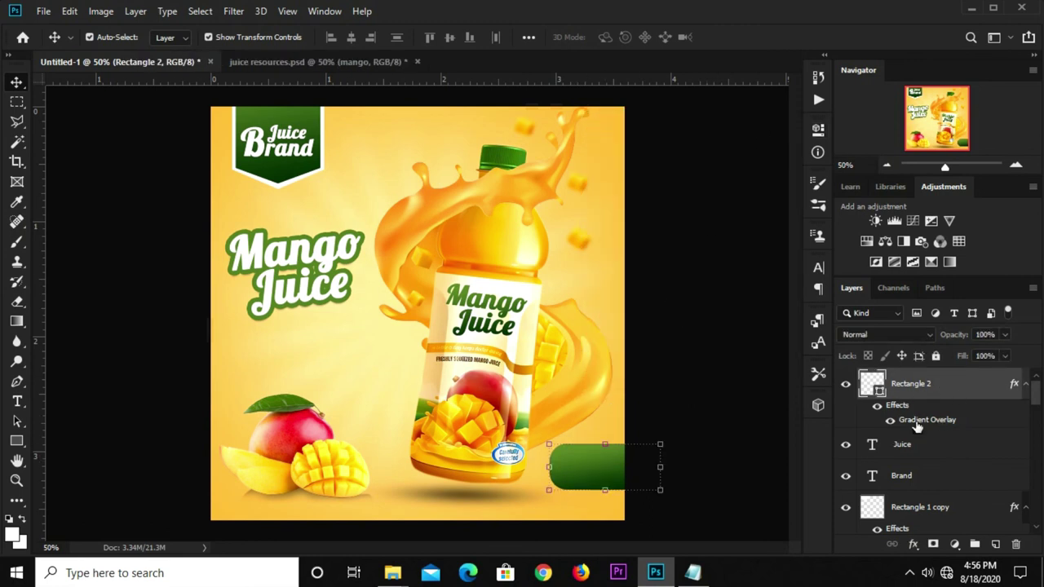
click(912, 544)
Step: Enable Drop Shadow on Rectangle 2 with 96% opacity and 5 px distance, then confirm
click(741, 421)
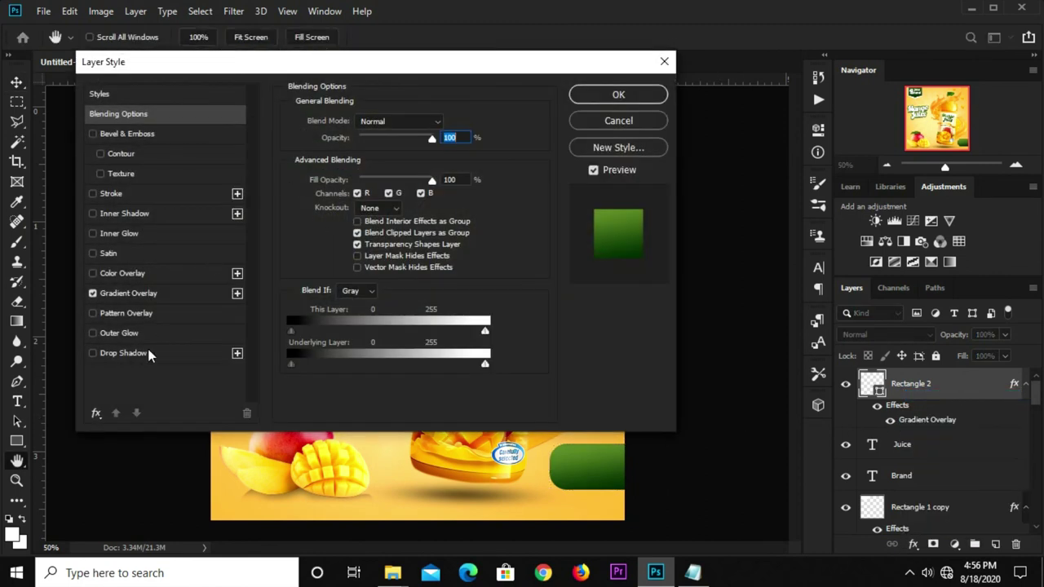
click(151, 354)
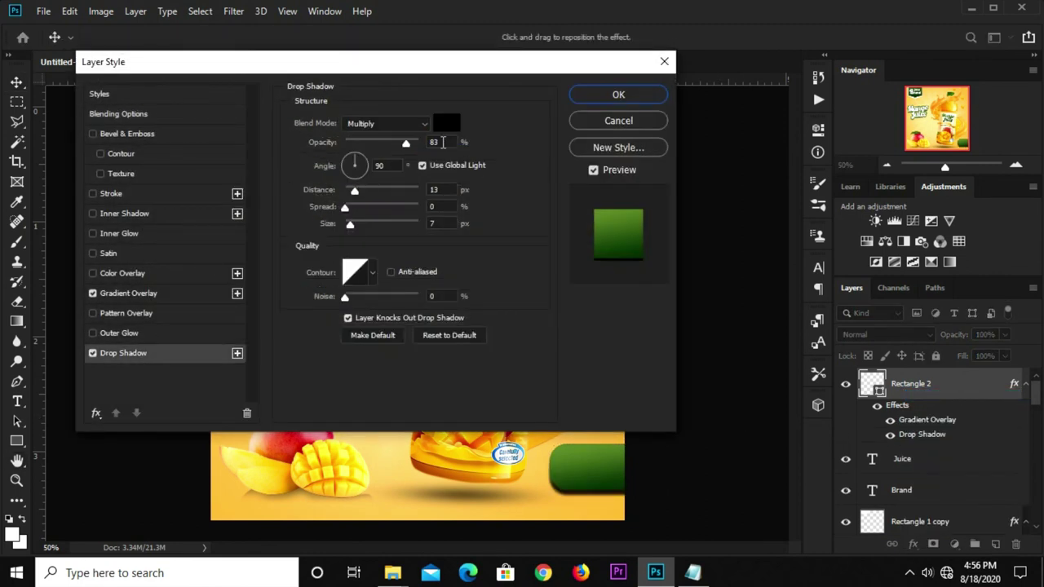
text(96)
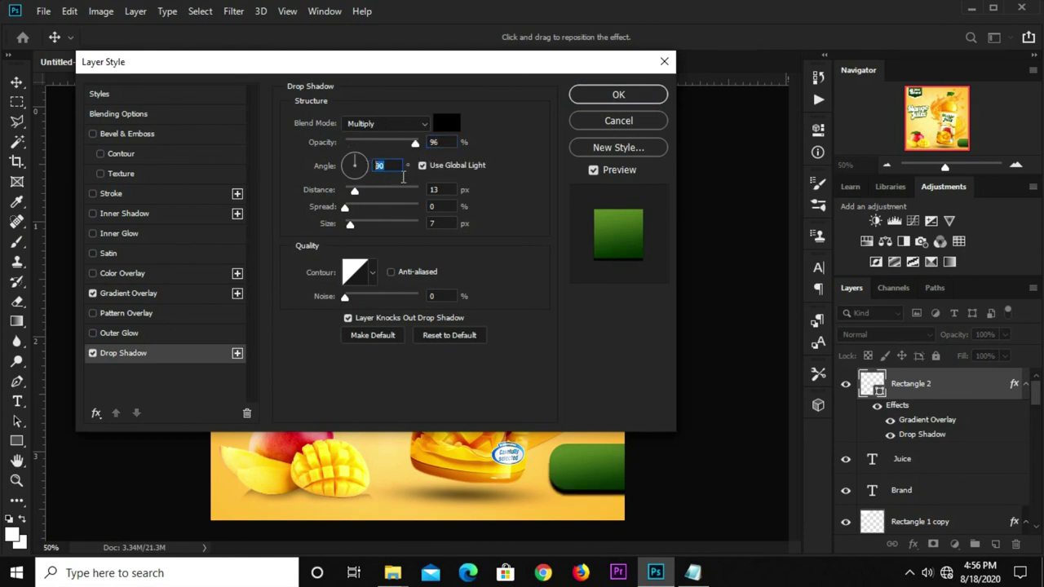
click(432, 190)
text(5)
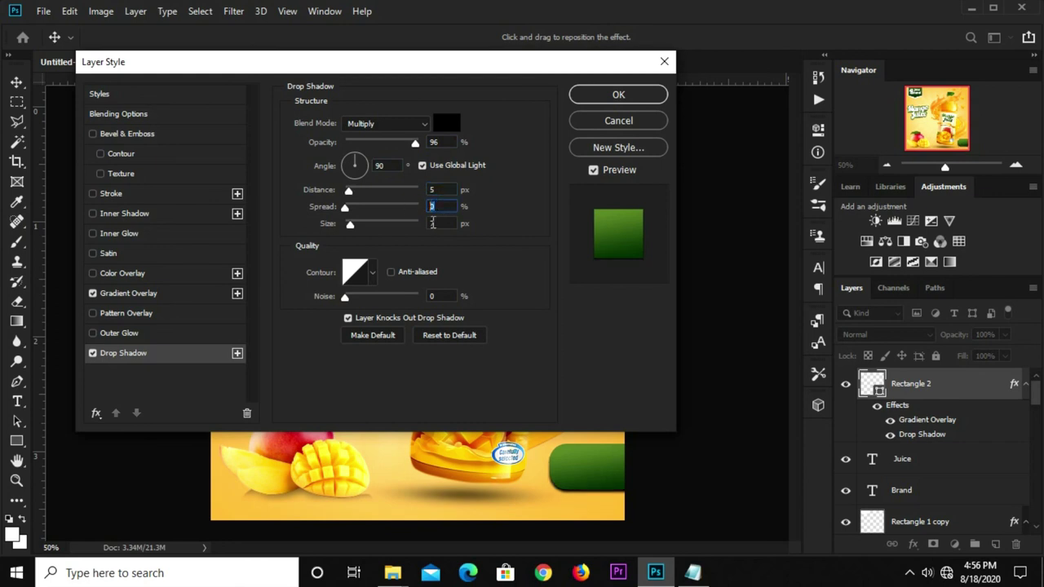
click(605, 98)
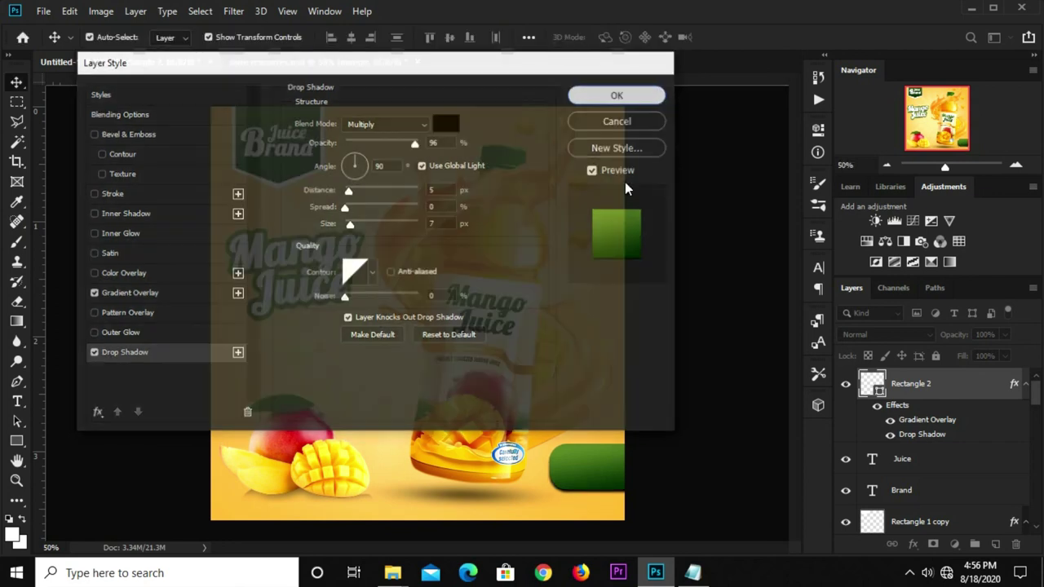
Step: Copy the '100%' text from the Notepad notes
click(693, 572)
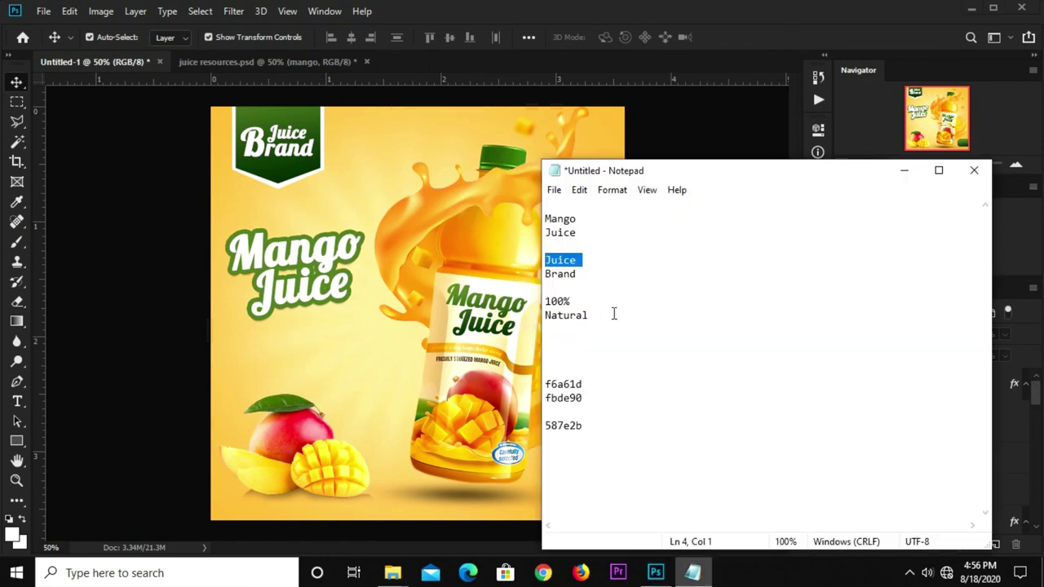
drag(574, 302, 529, 298)
right_click(555, 304)
click(599, 353)
click(169, 329)
Step: Paste '100' as a new text layer mid-poster, add '%', and commit it
click(18, 402)
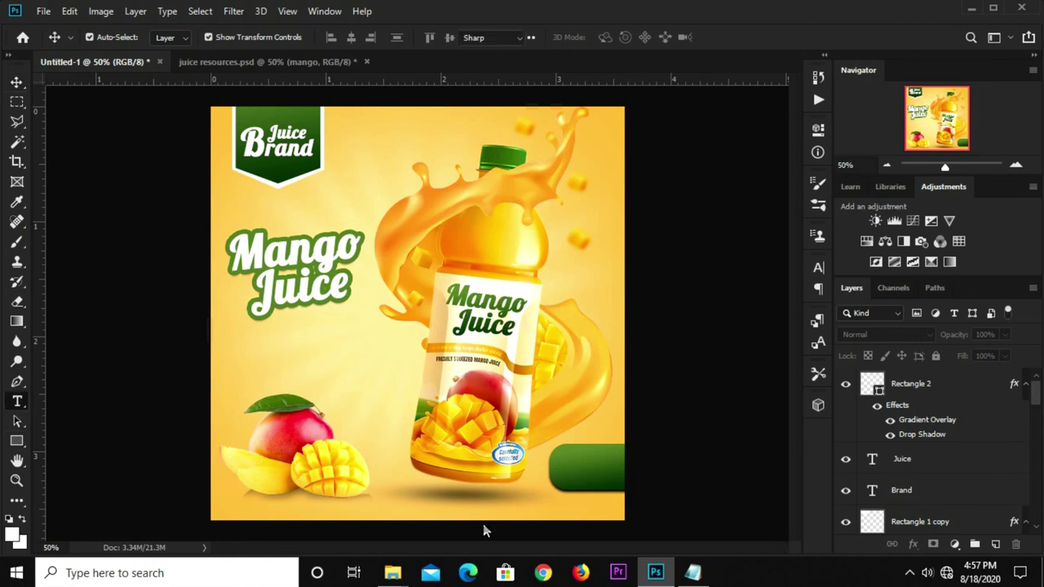
click(352, 380)
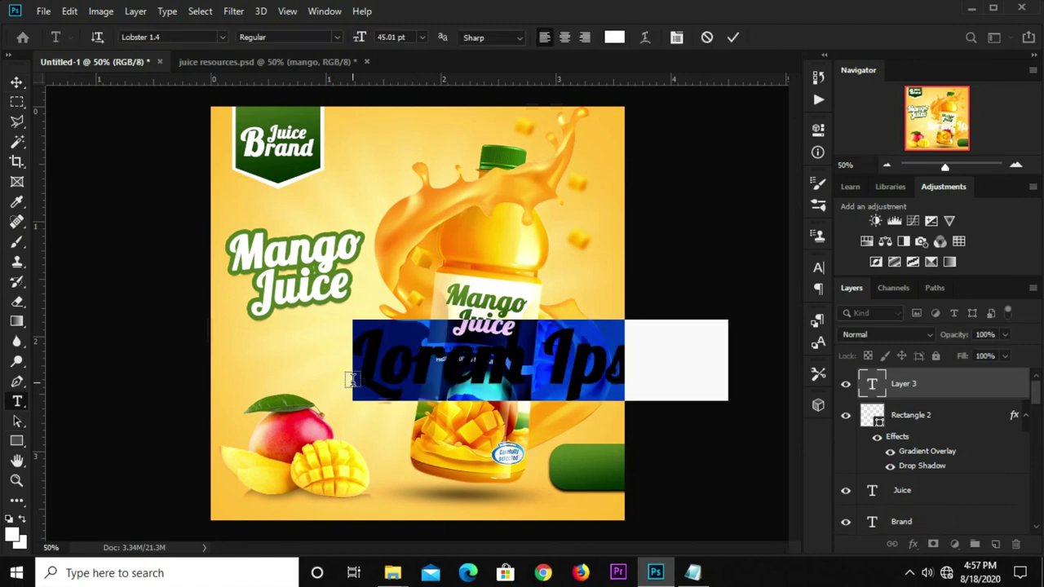
key(ctrl+v)
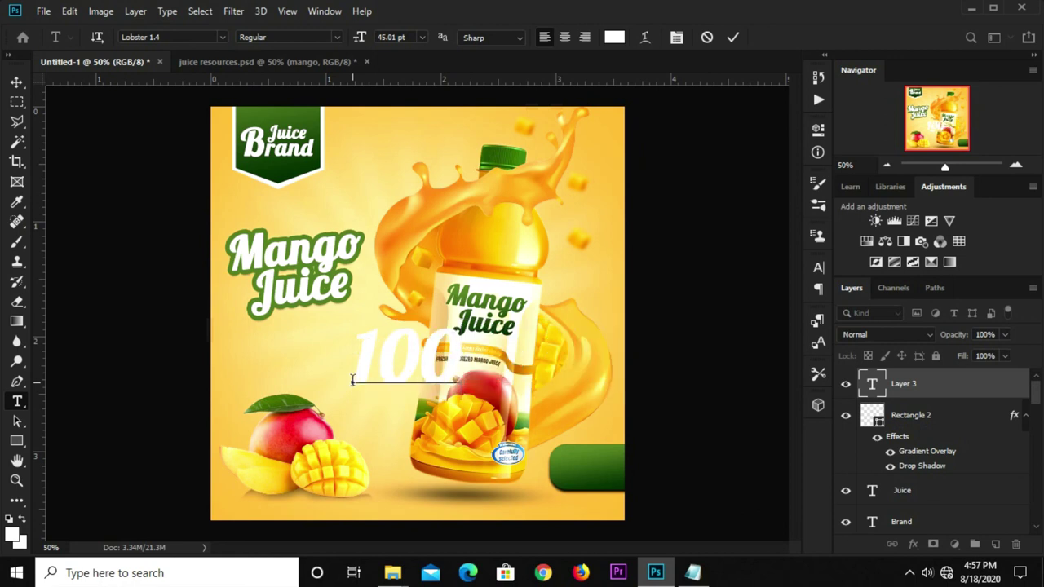
text(%)
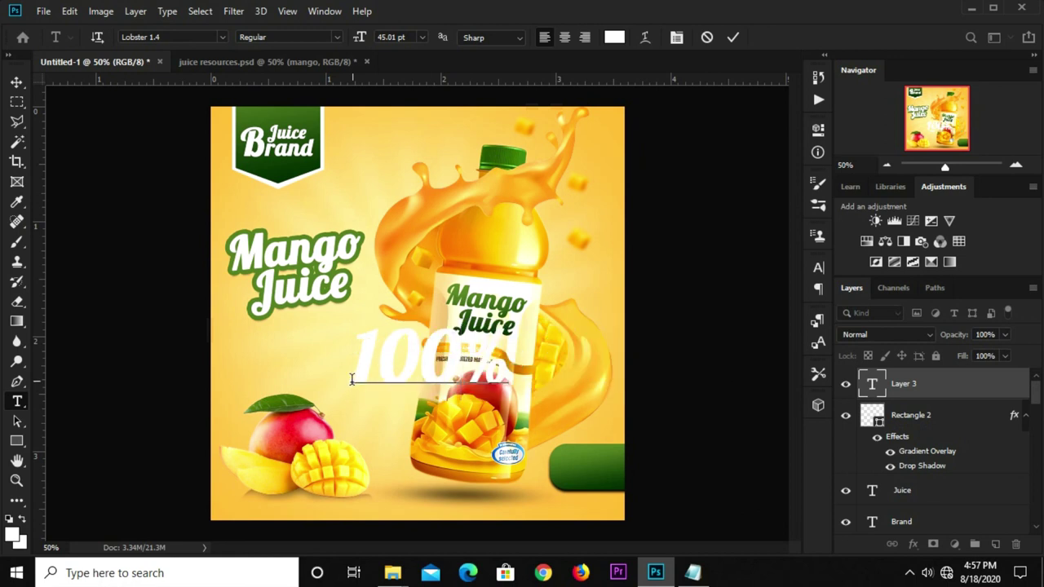
click(732, 37)
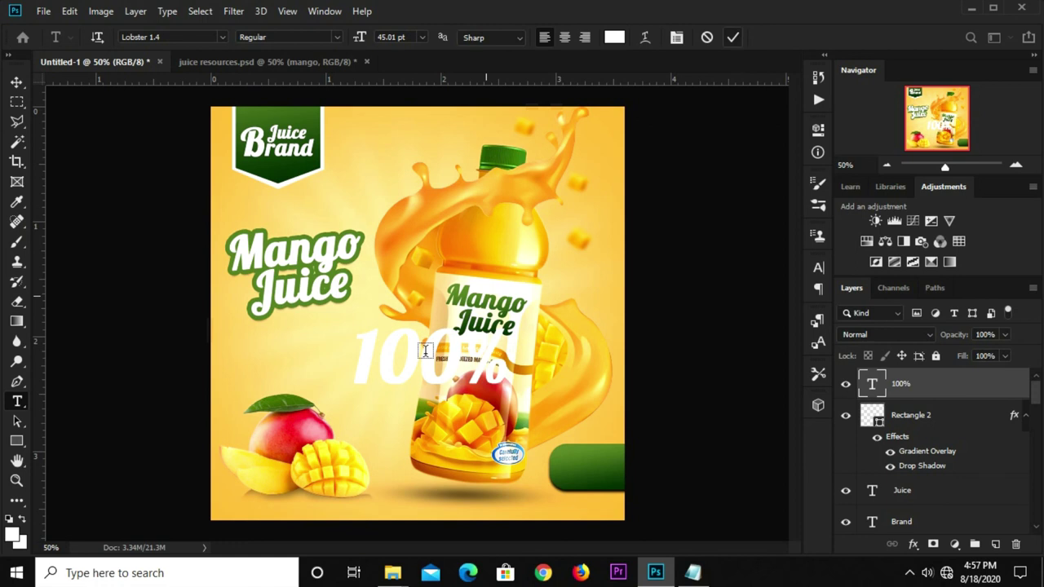
Step: Change the 100% text's font to Accidental Presidency
key(v)
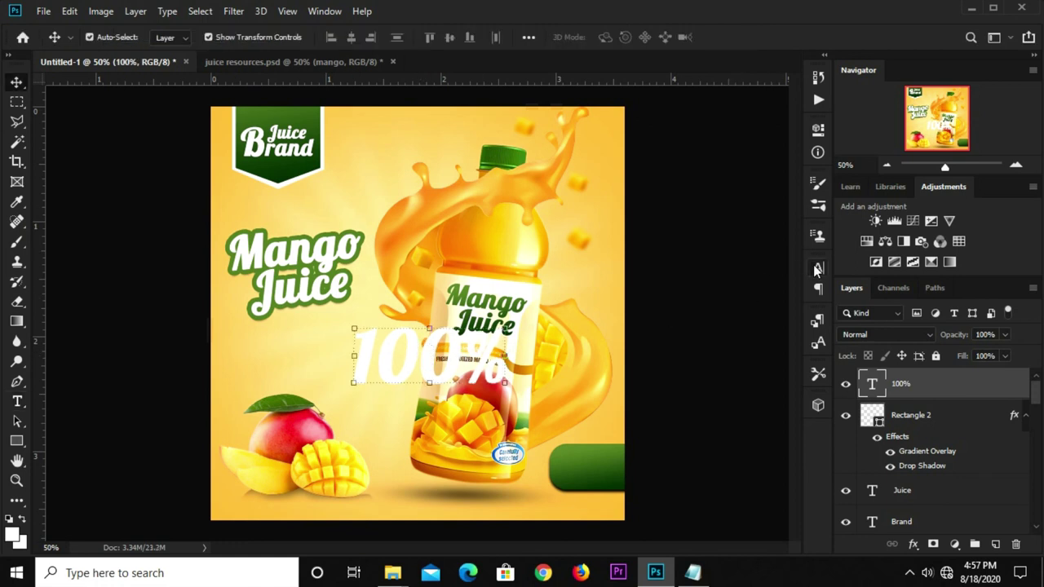
click(818, 269)
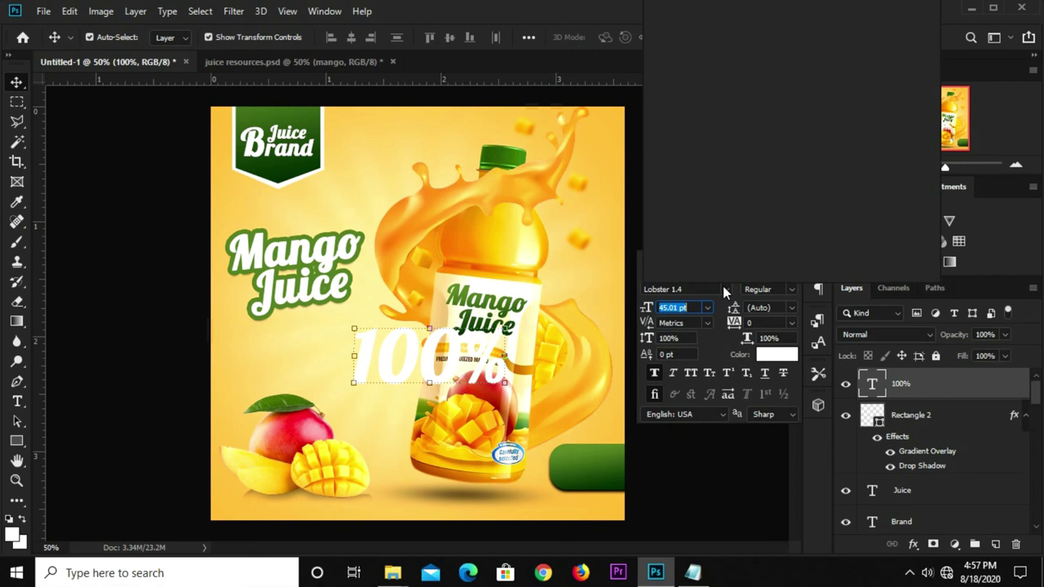
click(723, 288)
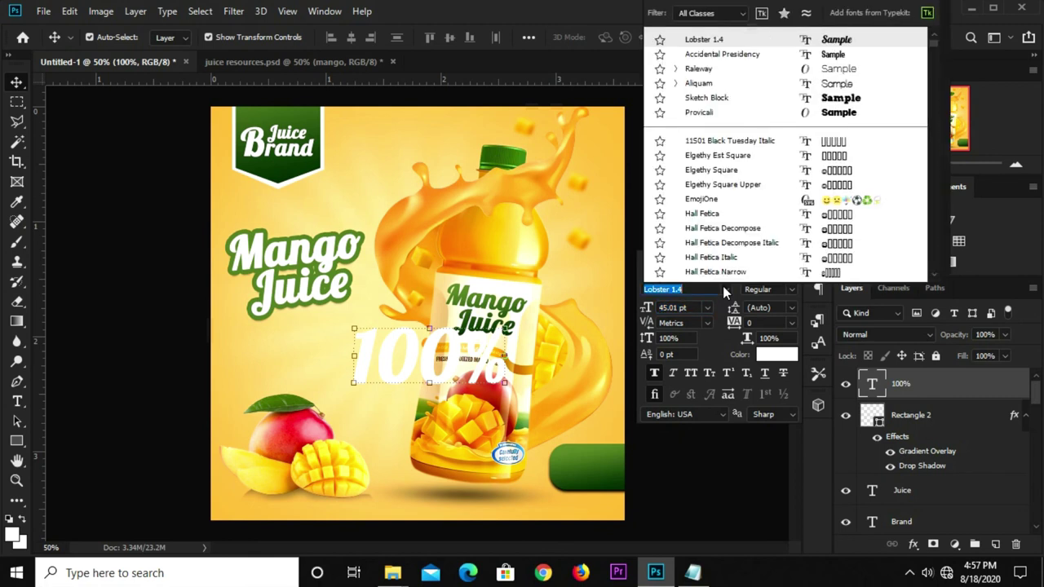
click(711, 54)
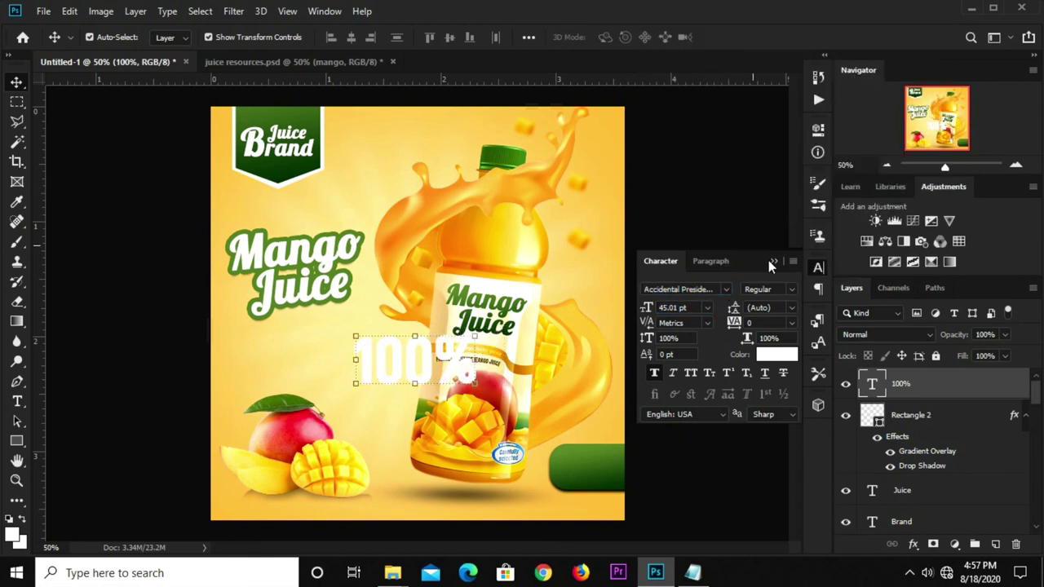
click(792, 252)
Step: Move the 100% text onto the green bar and scale it down to about 38.90%
drag(392, 364, 578, 454)
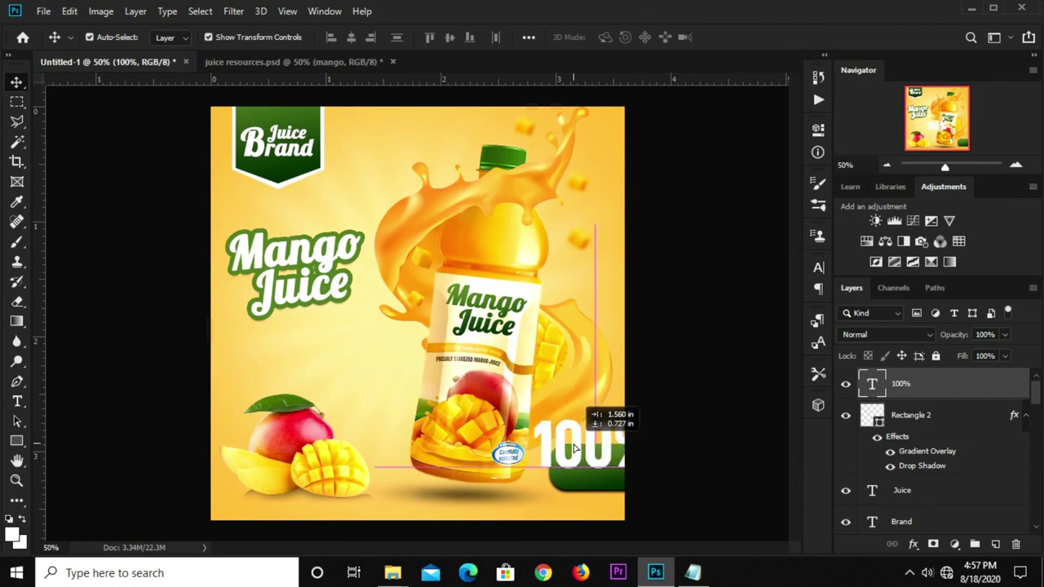
drag(662, 425, 576, 460)
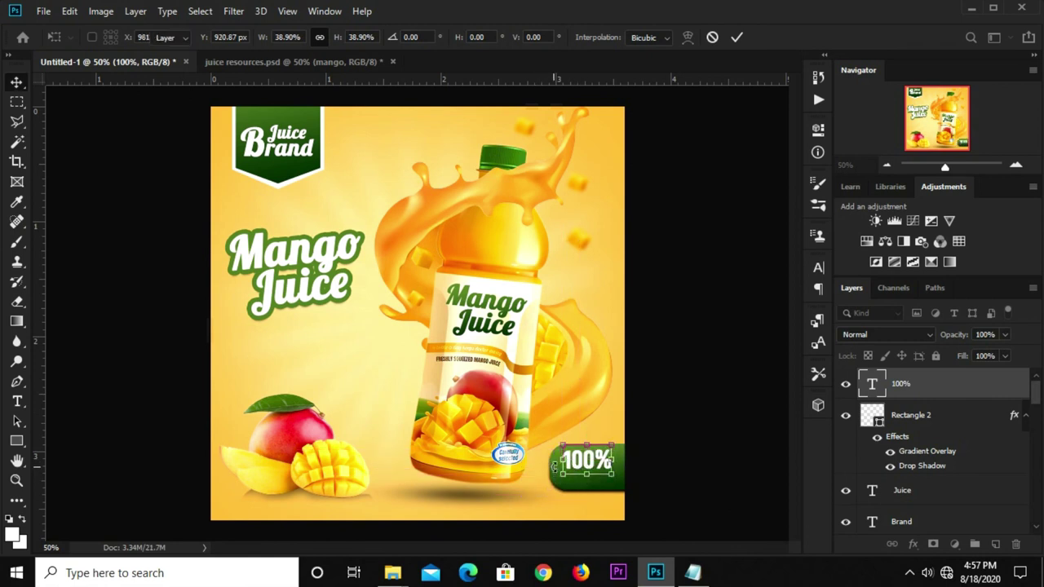
key(Return)
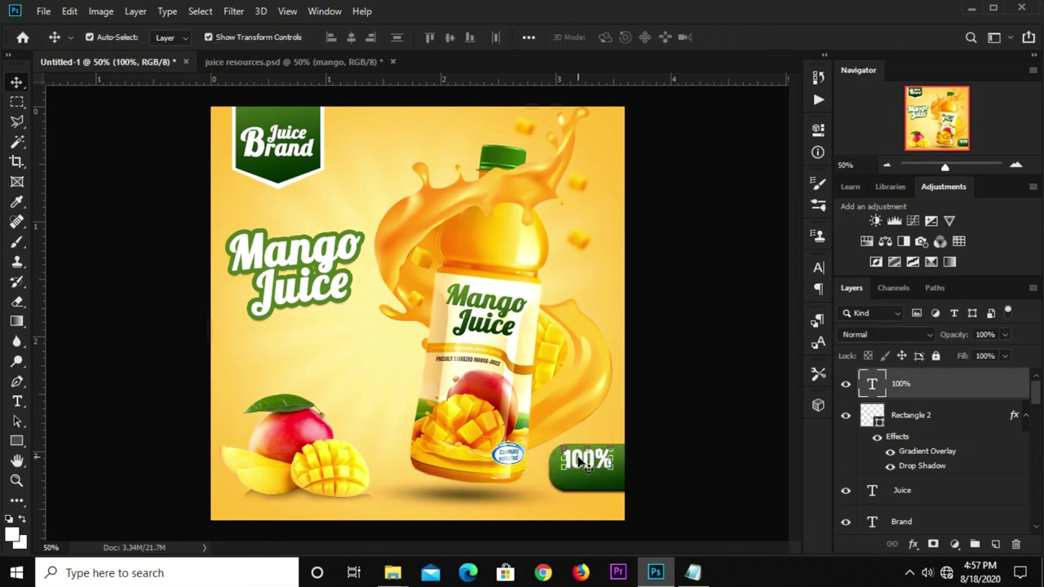
Step: Duplicate the 100% text just below the original and set the copy in Lobster 1.4
alt+drag(589, 462, 587, 473)
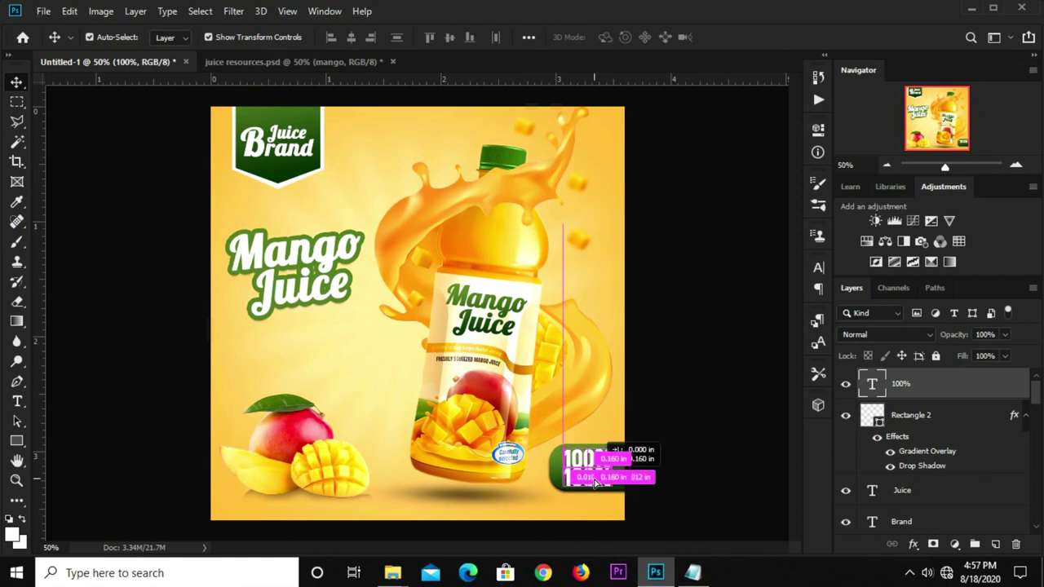
click(818, 267)
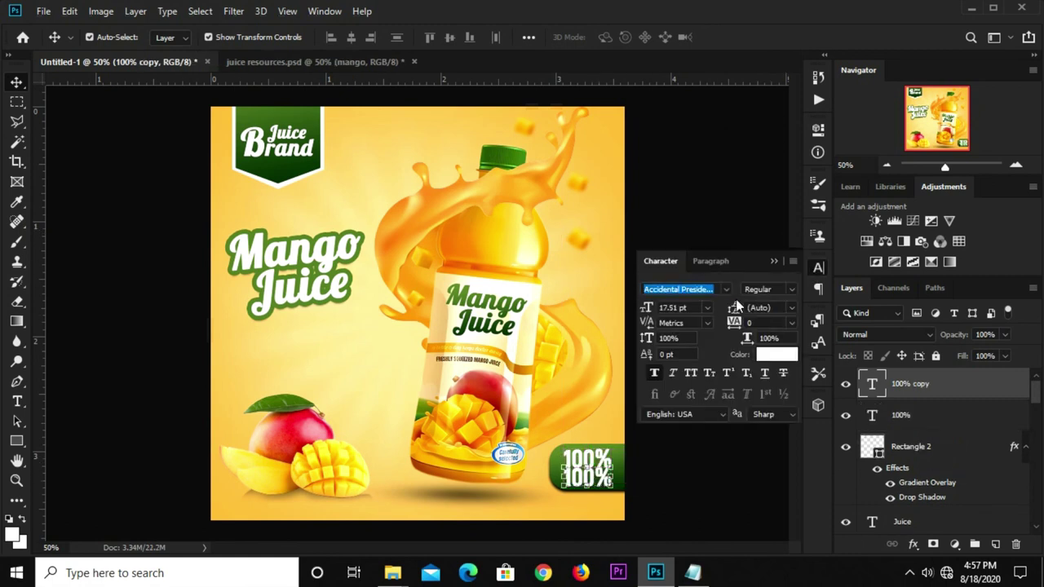
click(724, 289)
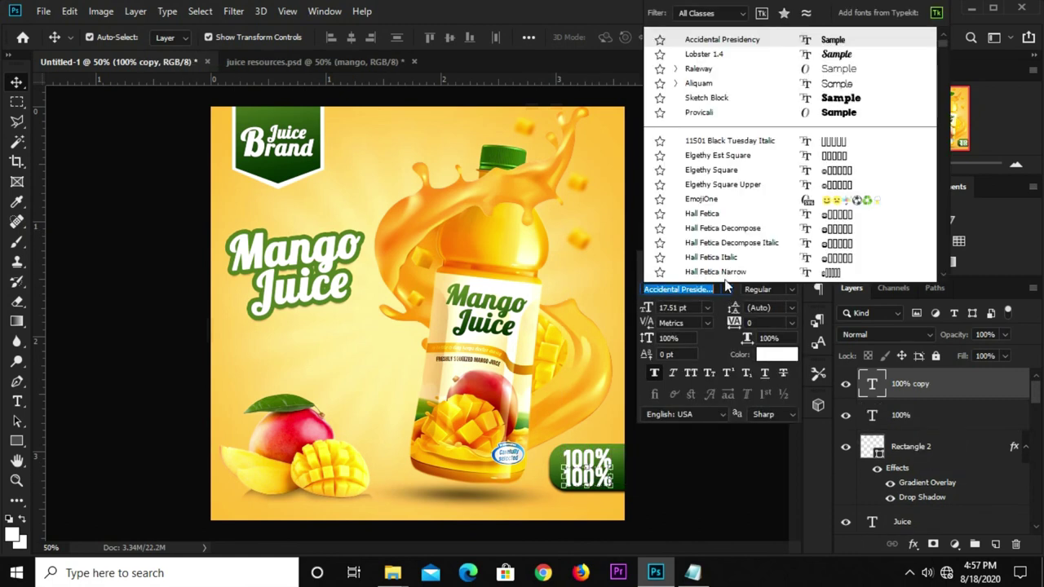
click(706, 55)
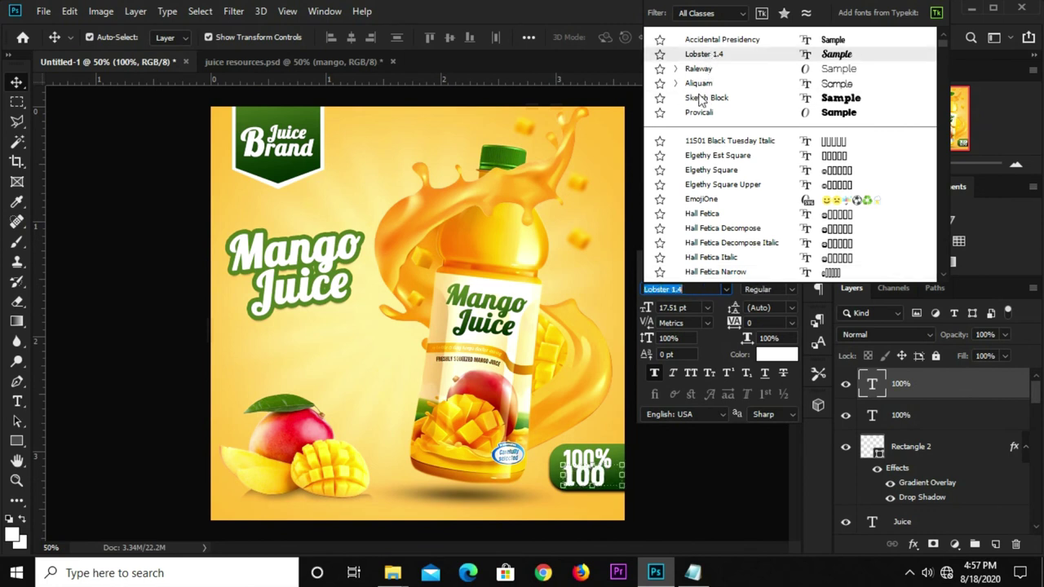
click(791, 252)
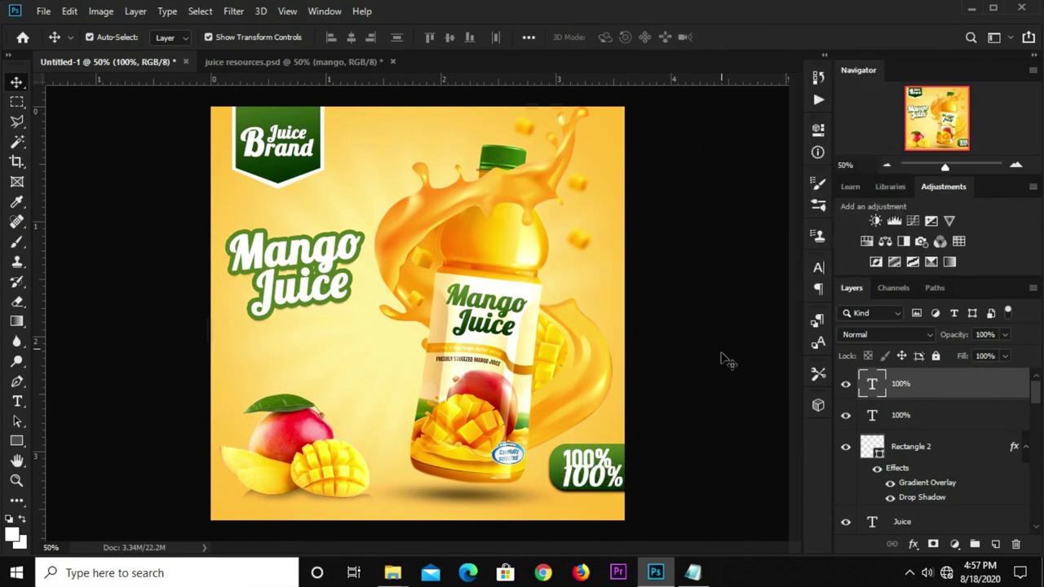
Step: Retype the copied text to read 'Natural'
click(723, 361)
click(589, 495)
key(t)
click(585, 481)
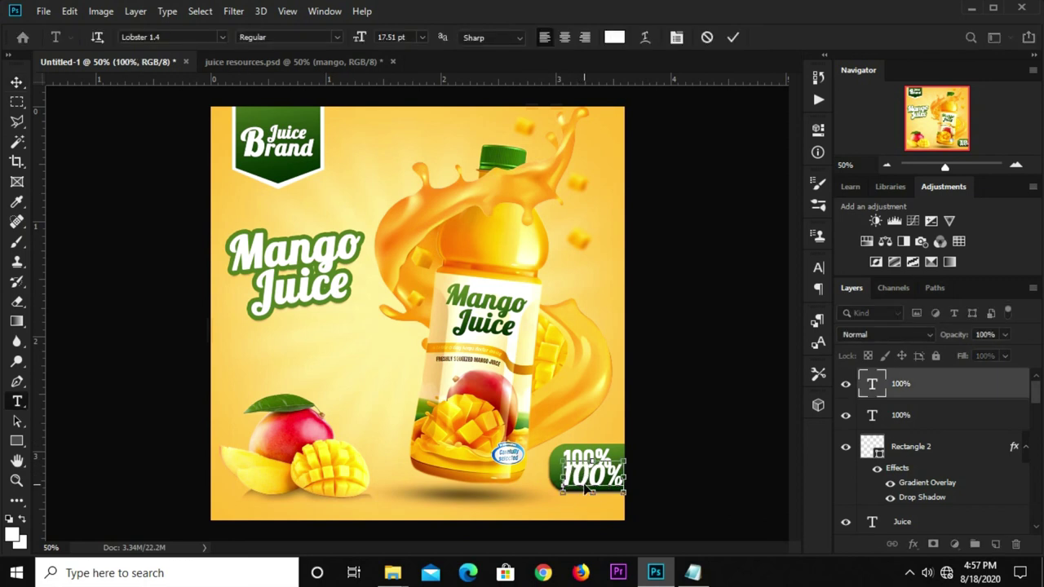
key(ctrl+a)
text(Natu)
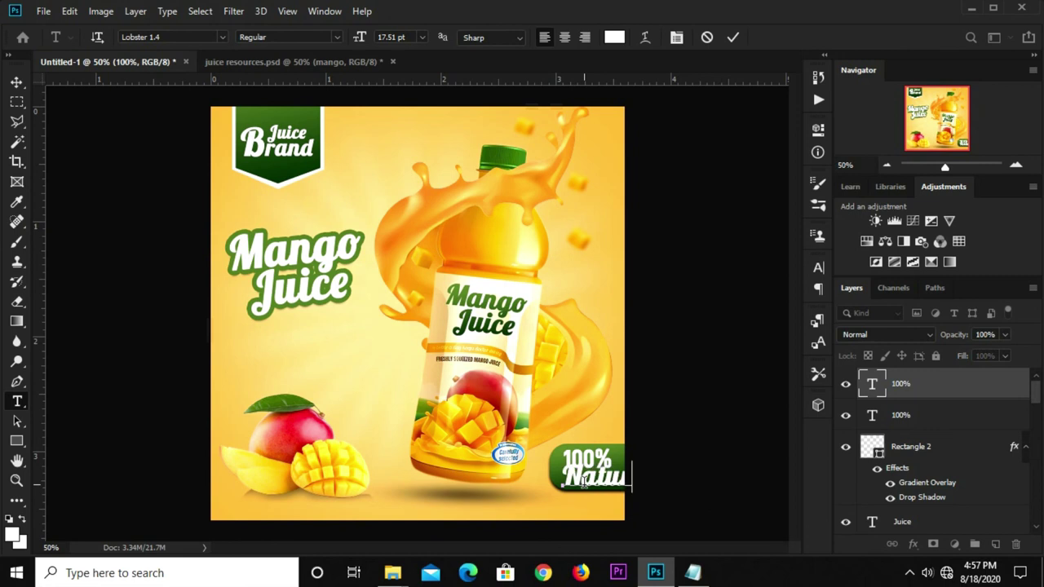
click(732, 37)
Step: Shrink the Natural text to about half size and nudge it up beneath the 100%
click(16, 82)
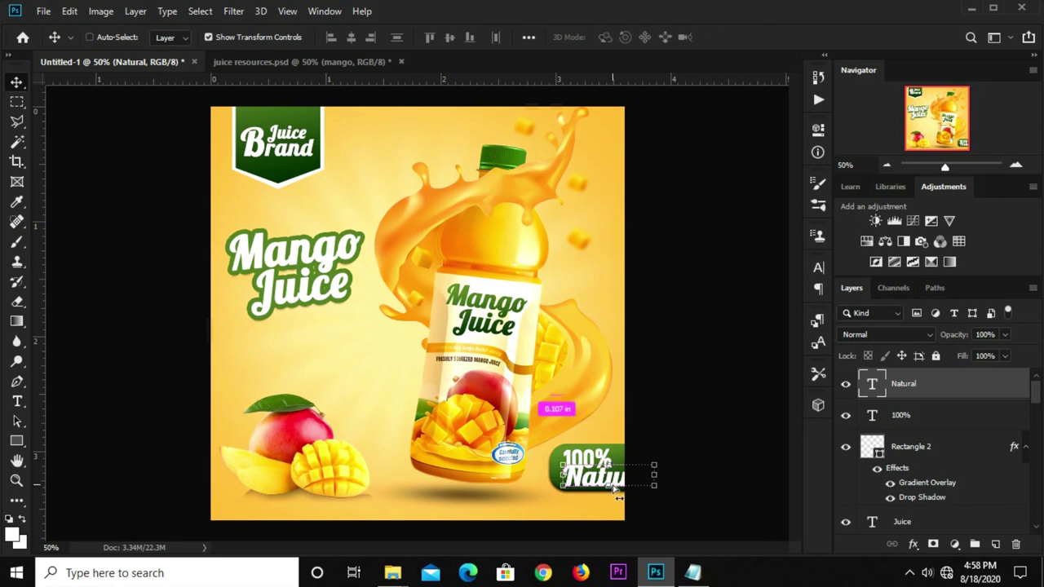
click(653, 465)
drag(656, 461, 613, 475)
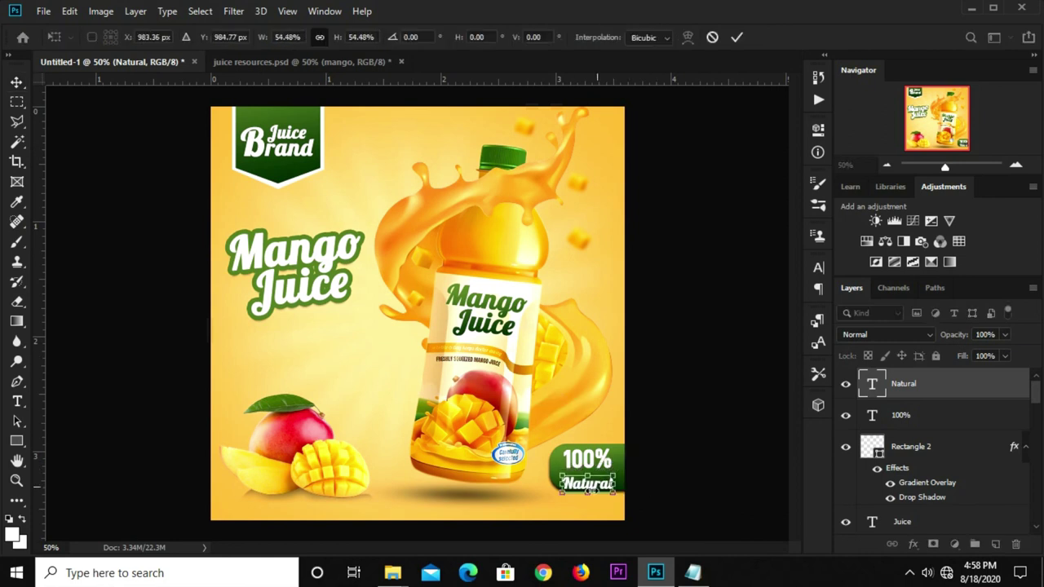
key(Up)
key(Up)
key(Up)
key(Up)
key(Up)
key(Up)
key(Up)
key(Up)
key(Up)
key(Up)
key(Up)
key(Up)
key(Return)
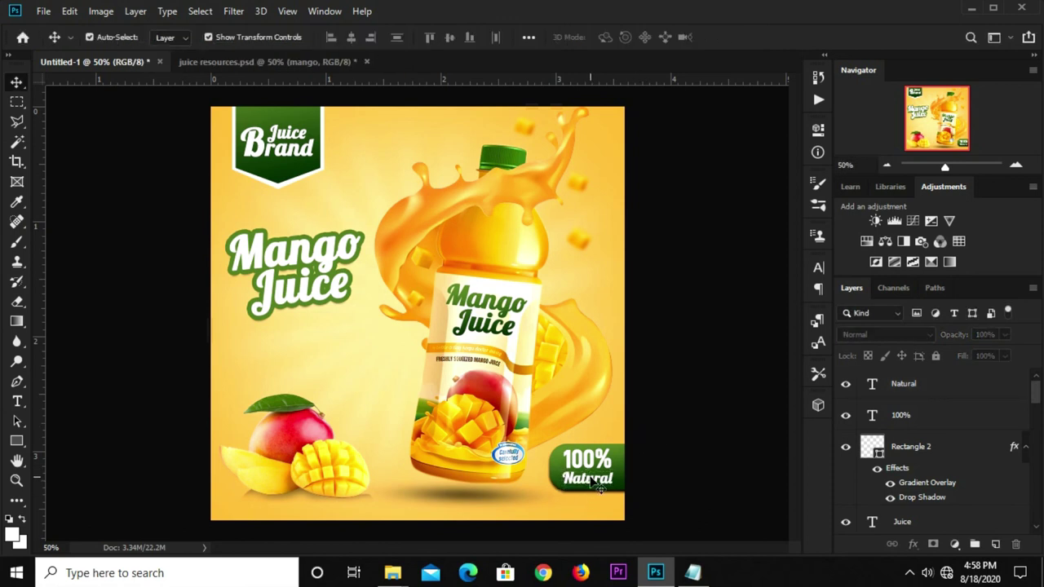
click(586, 463)
Step: Check the Rectangle 2 and Natural layers, then clear the layer selection
click(619, 485)
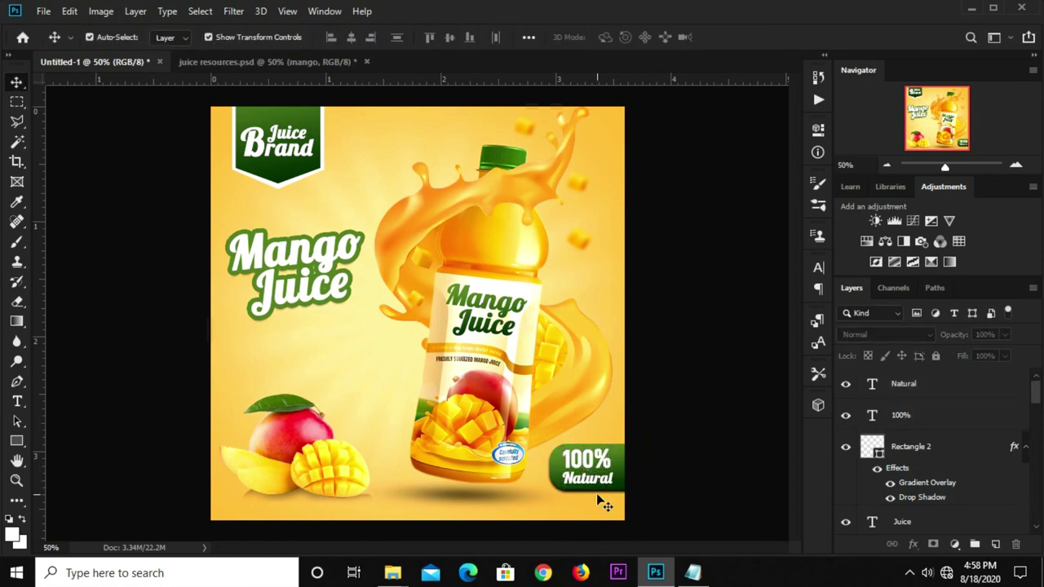
click(607, 488)
click(680, 451)
scroll(946, 494, down, 2)
scroll(948, 495, up, 2)
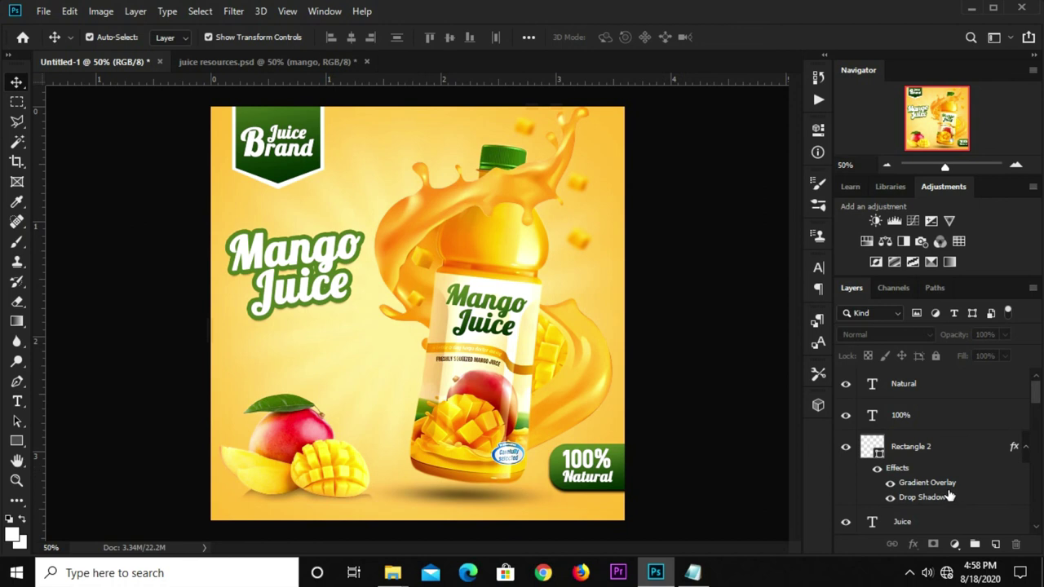
Step: Add a Curves adjustment with the midpoint pulled slightly down, and toggle it to compare
click(955, 544)
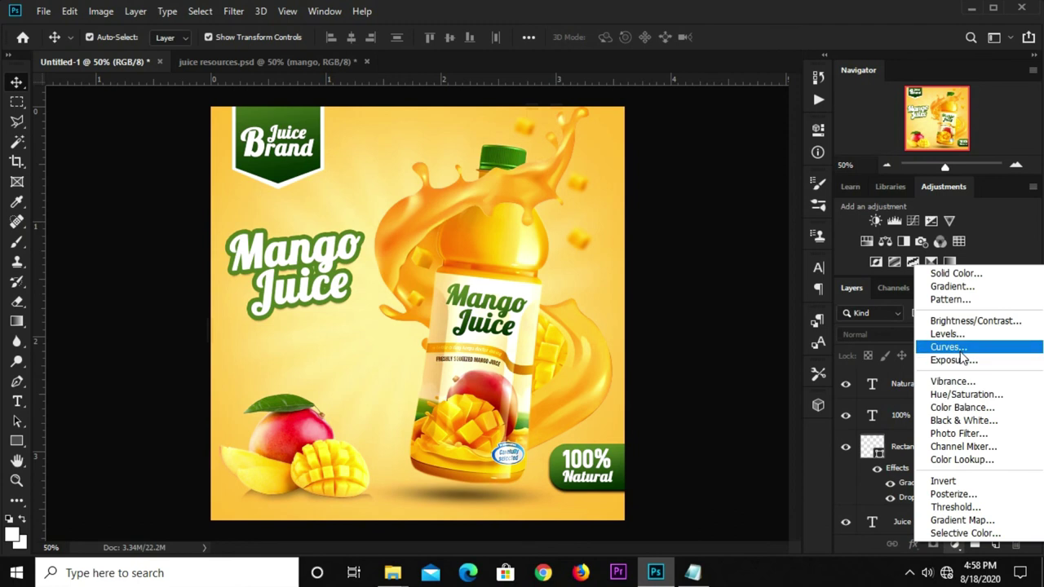
click(959, 351)
drag(692, 298, 687, 314)
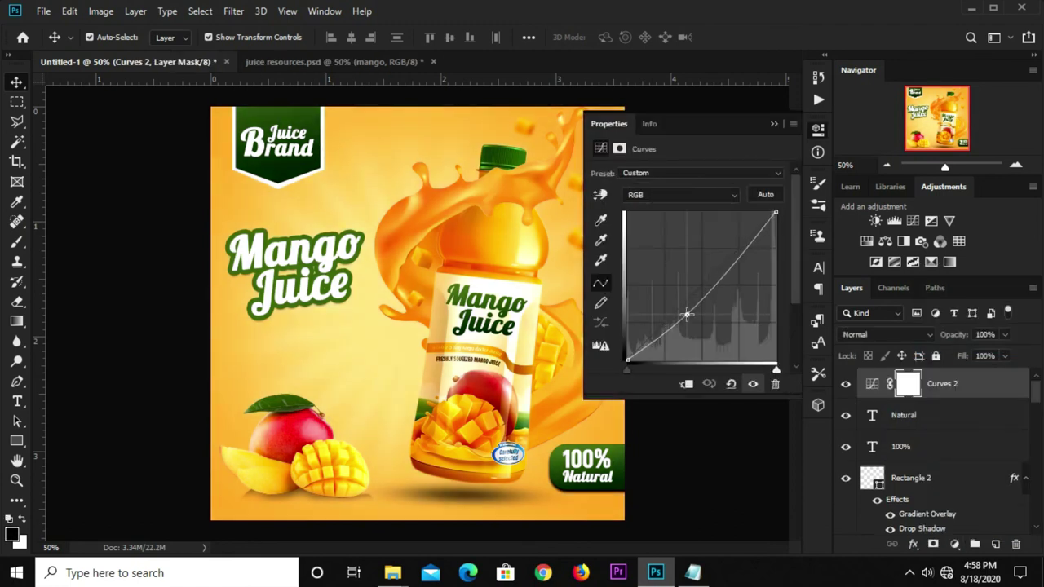
click(767, 125)
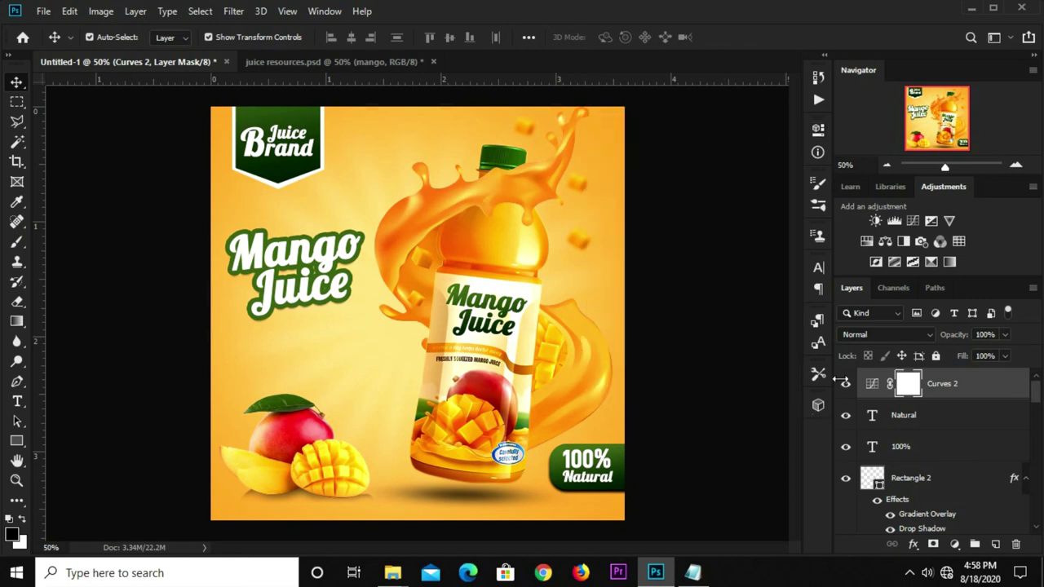
click(845, 383)
click(845, 383)
click(638, 369)
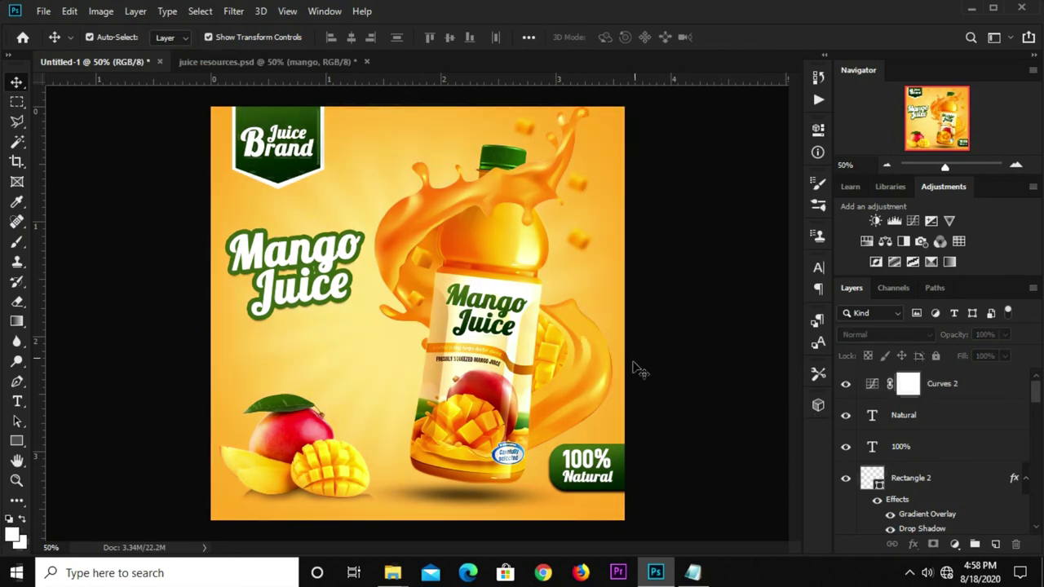